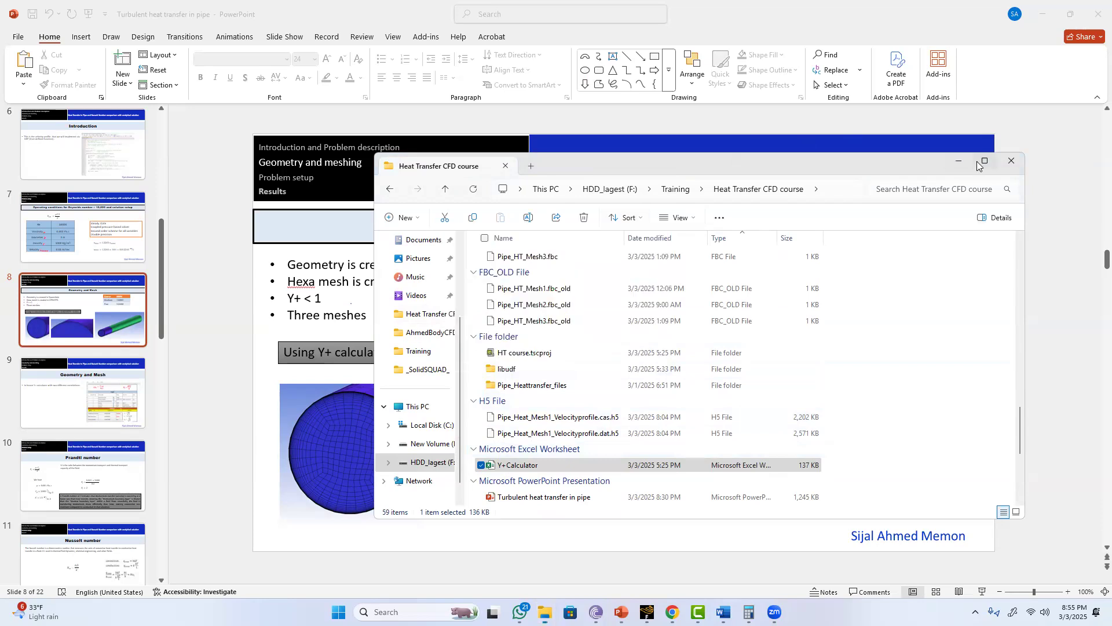
# Examine the Reynolds number, Y+, density, viscosity and velocity inputs and the ΔY1 formula in the Y+Calculator workbook against the mesh slide
pyautogui.click(790, 608)
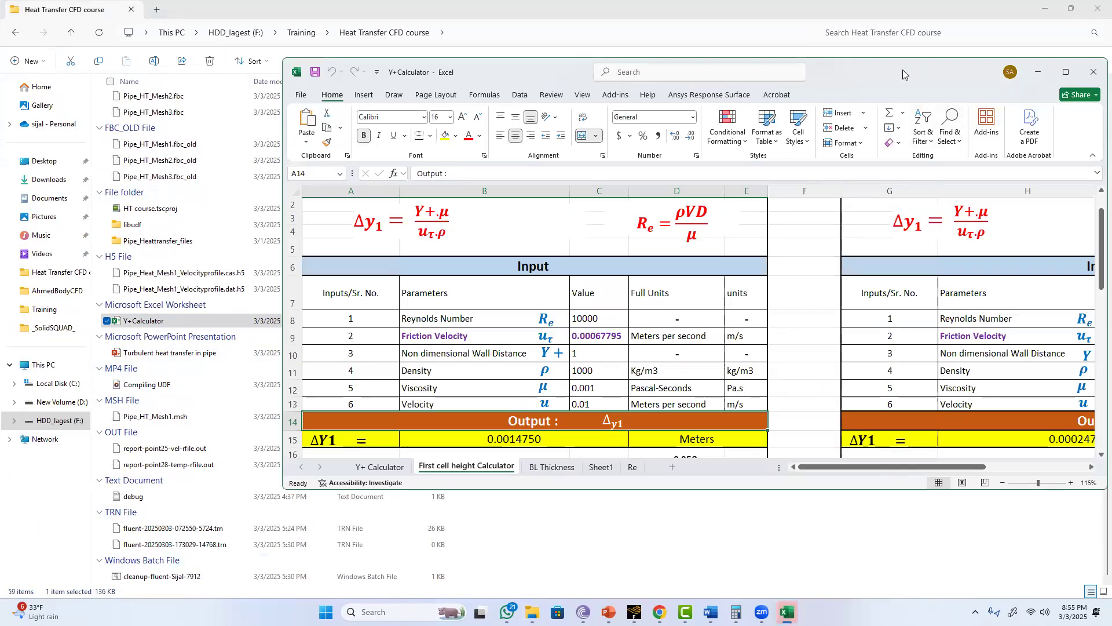
pyautogui.doubleClick(903, 69)
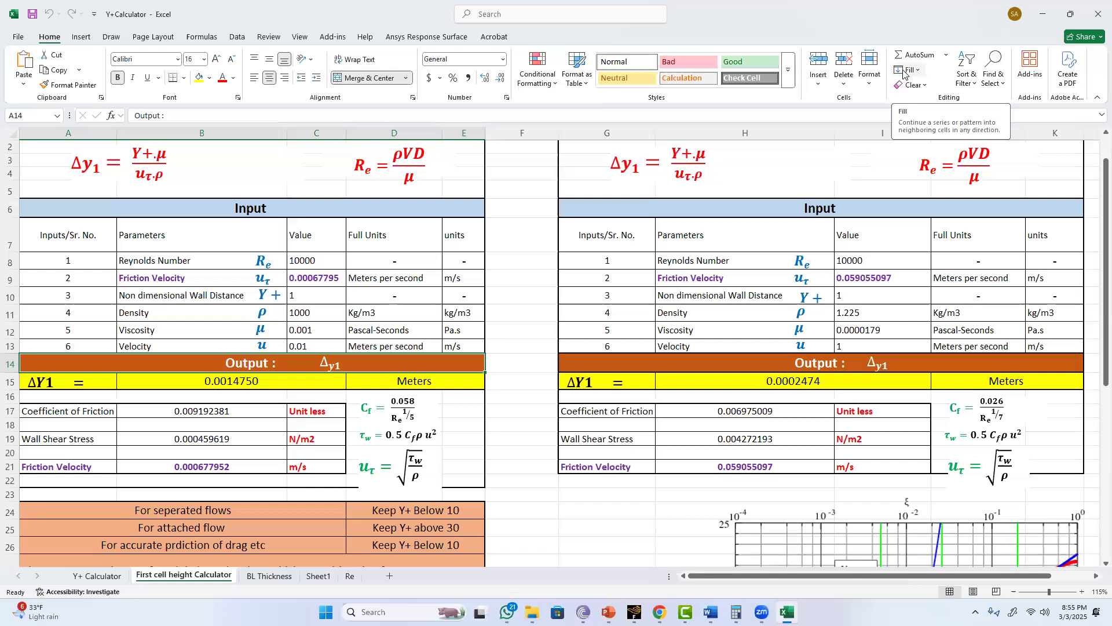
pyautogui.click(328, 260)
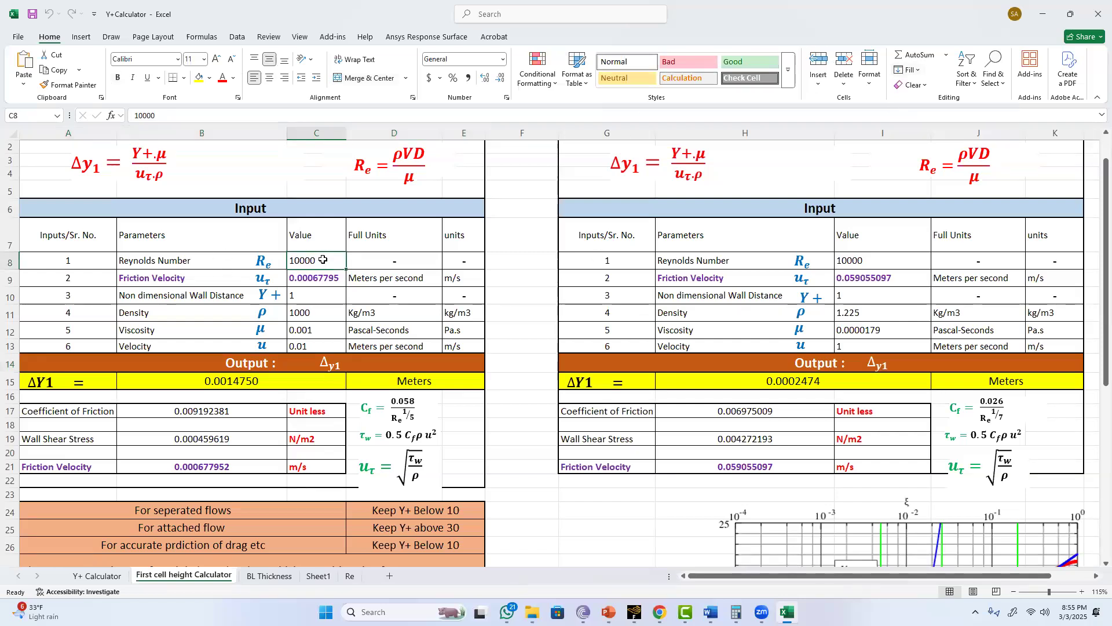
pyautogui.click(312, 294)
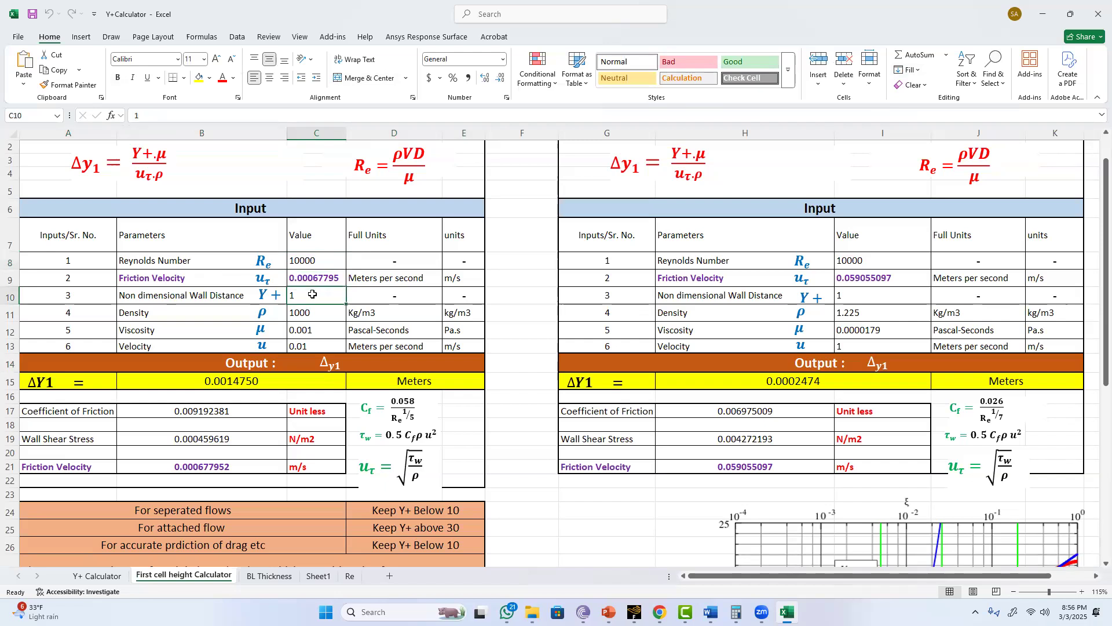
pyautogui.click(320, 313)
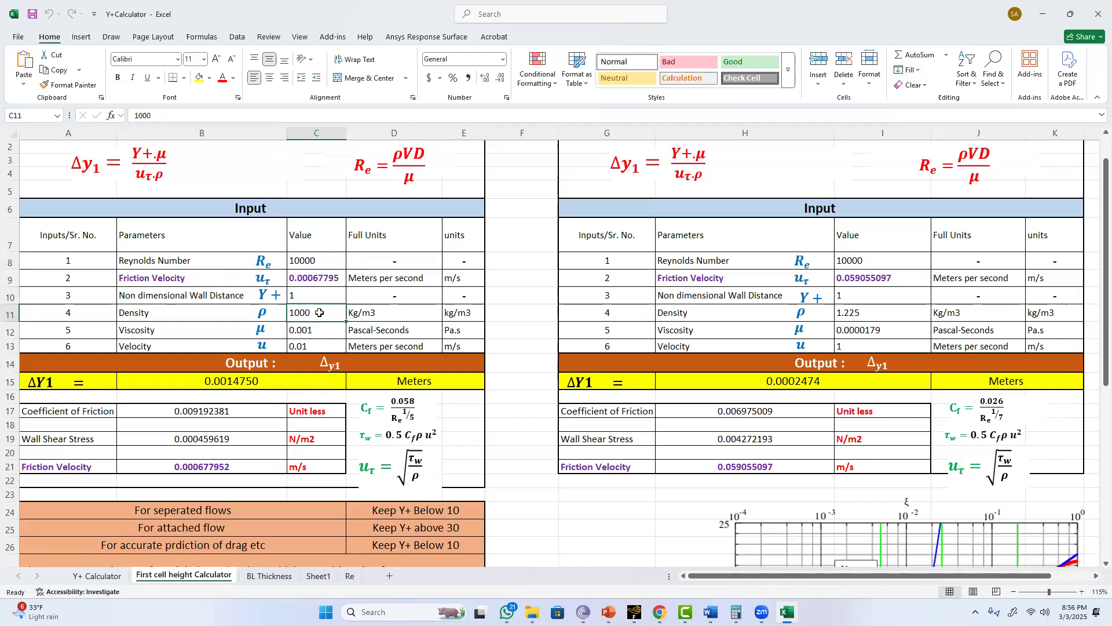
pyautogui.click(328, 328)
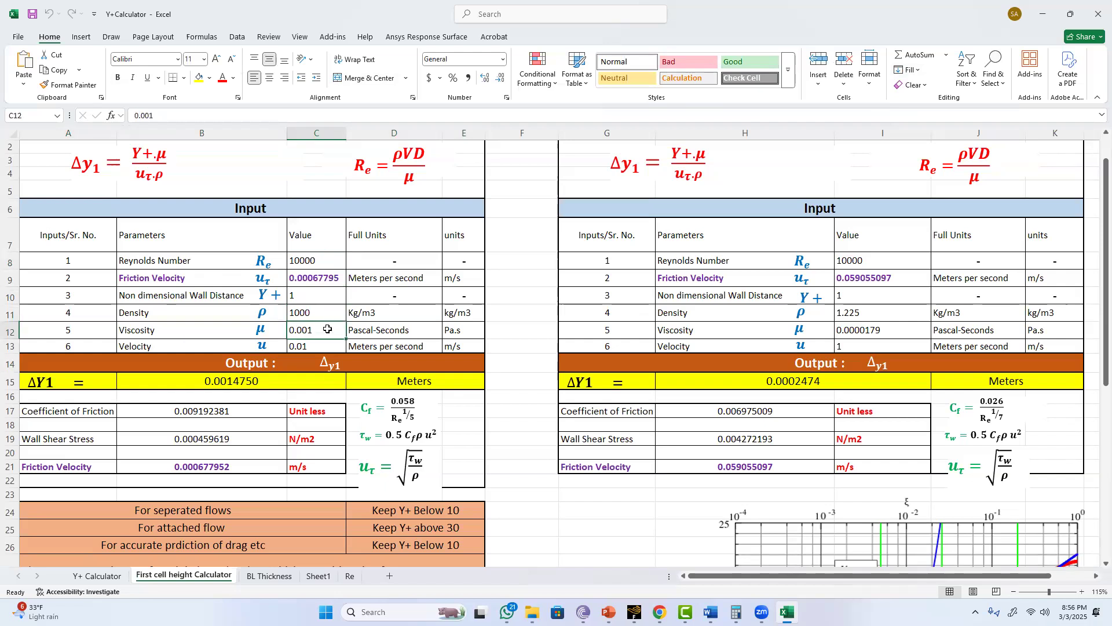
pyautogui.click(313, 345)
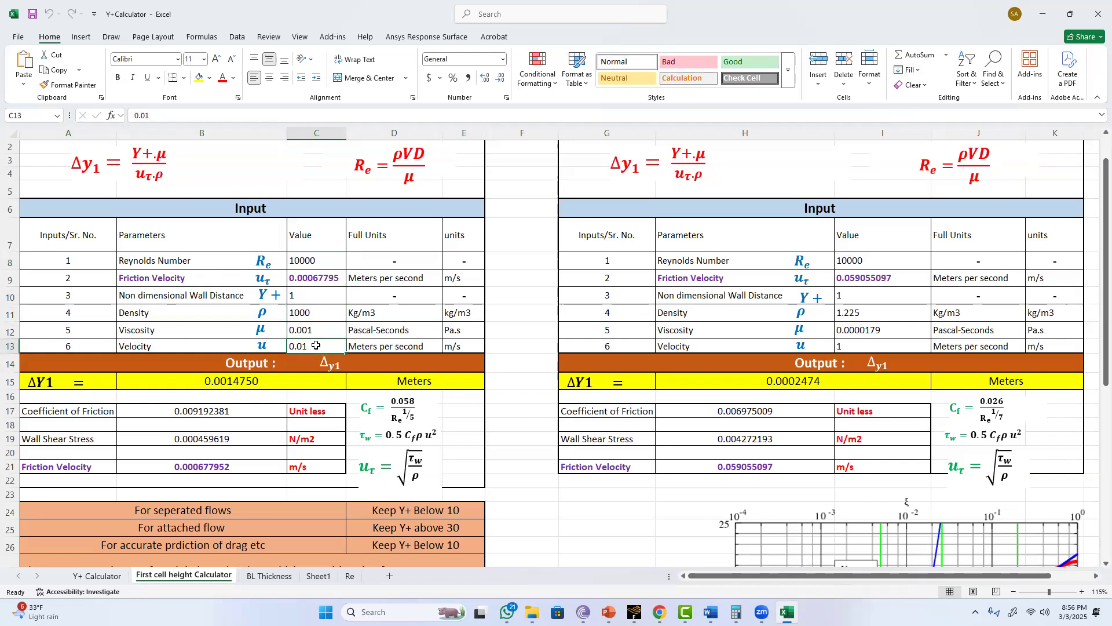
pyautogui.click(216, 380)
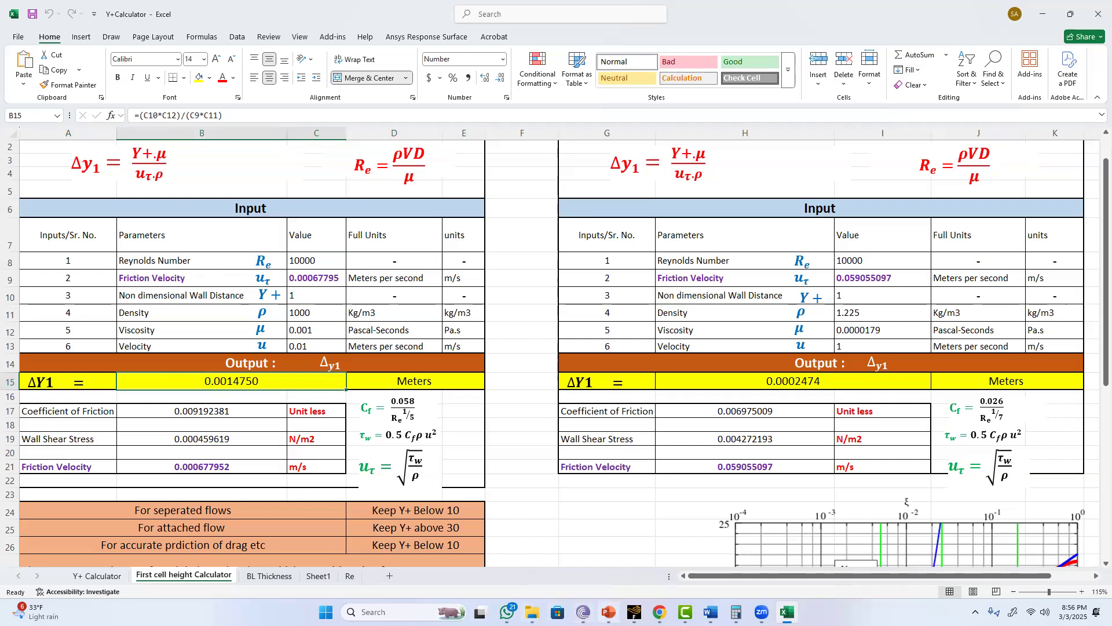
pyautogui.click(608, 612)
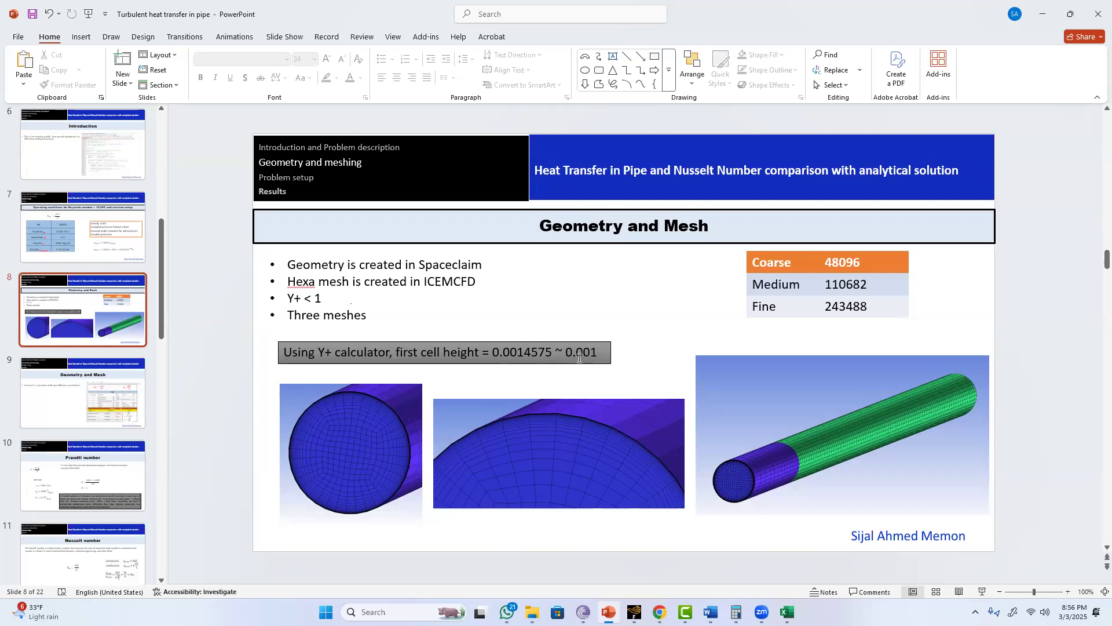
# Switch to Ansys Fluent and set up a new contour of Wall Yplus from the Turbulence category
pyautogui.click(635, 612)
pyautogui.click(559, 285)
pyautogui.doubleClick(247, 35)
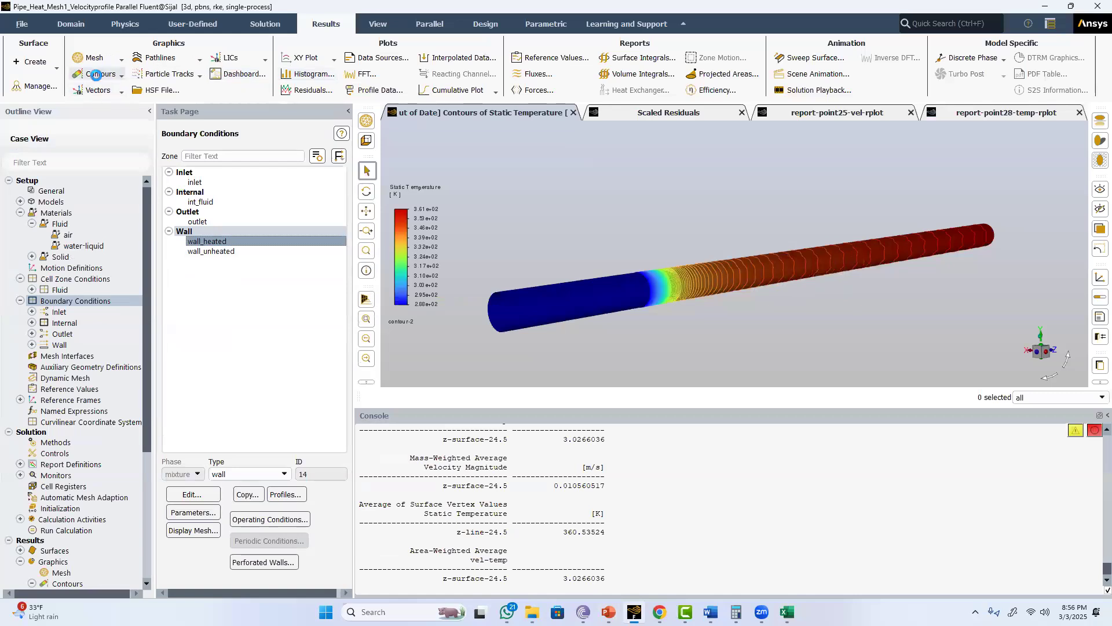
pyautogui.click(95, 74)
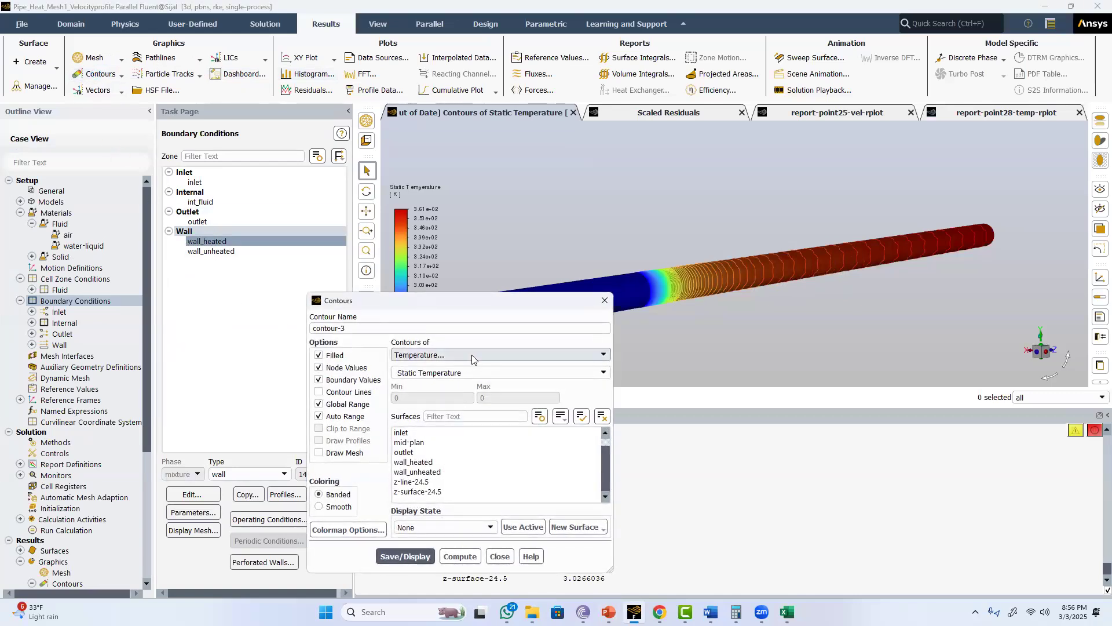
pyautogui.click(472, 355)
pyautogui.click(440, 410)
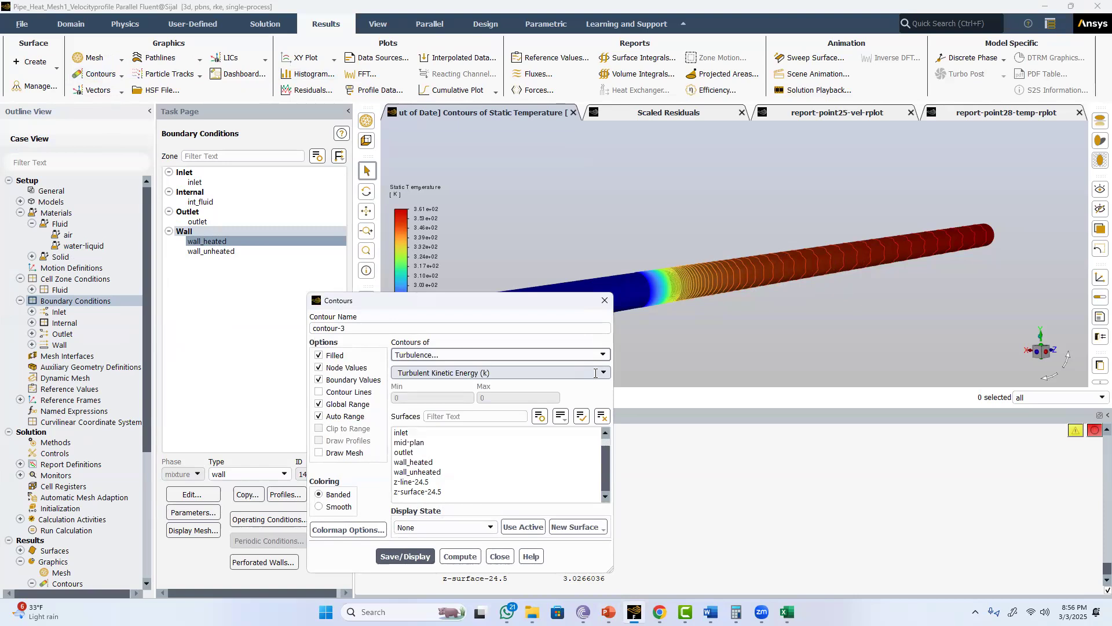
pyautogui.click(595, 373)
pyautogui.scroll(-1, 433, 457)
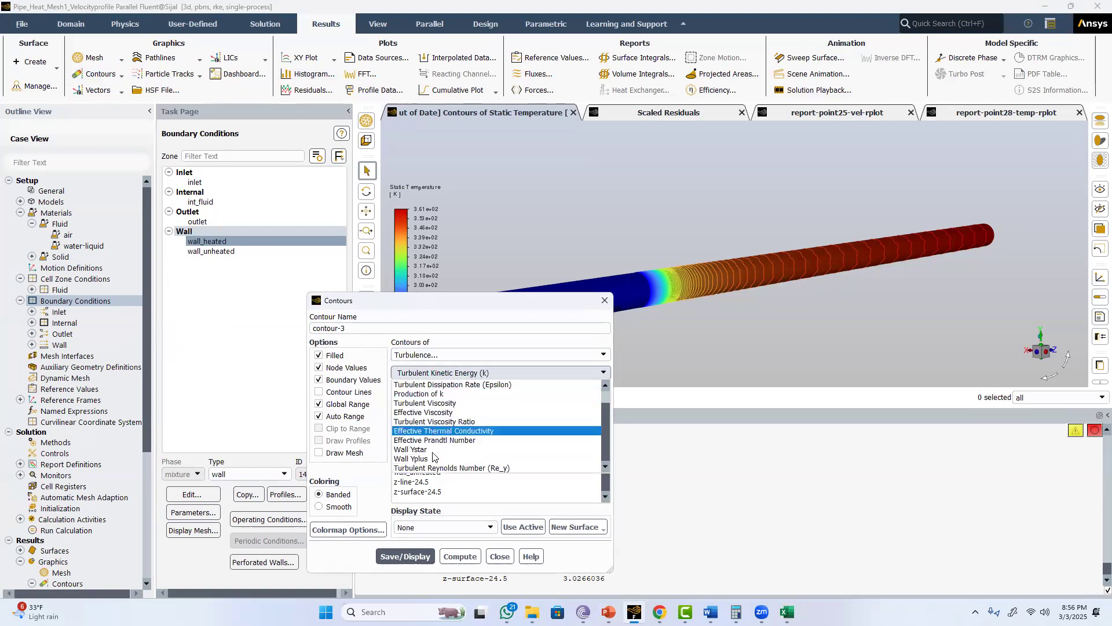
pyautogui.click(433, 458)
# Display the Wall Yplus contours on wall_heated and wall_unheated with Global Range off and Auto Range on
pyautogui.click(415, 463)
pyautogui.click(415, 472)
pyautogui.click(343, 403)
pyautogui.click(341, 392)
pyautogui.click(343, 404)
pyautogui.click(405, 544)
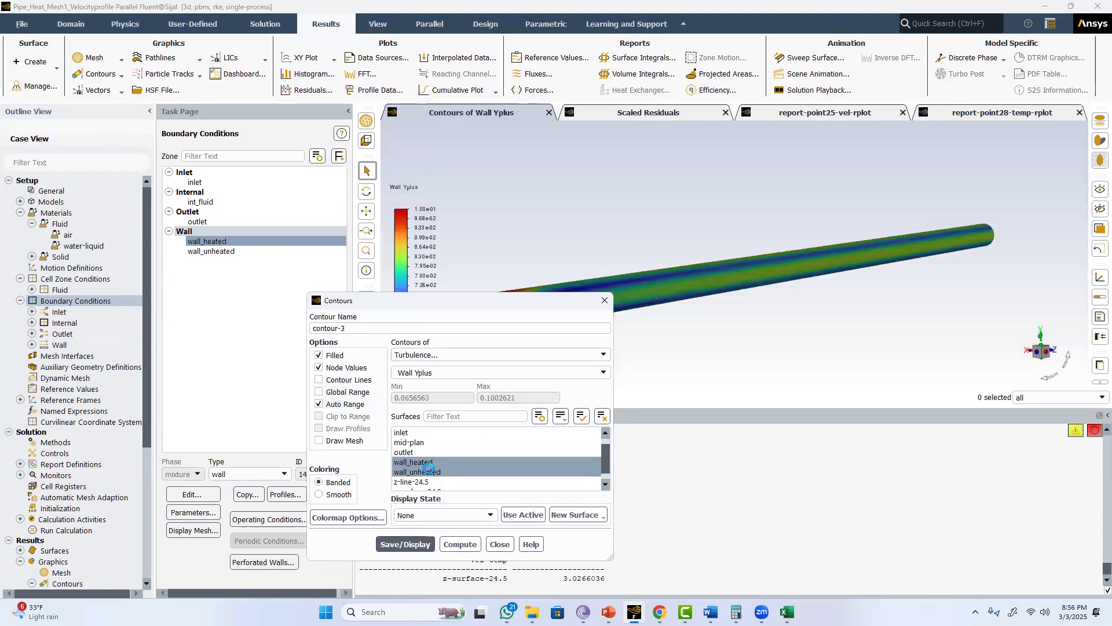
pyautogui.moveTo(490, 304); pyautogui.dragTo(301, 275)
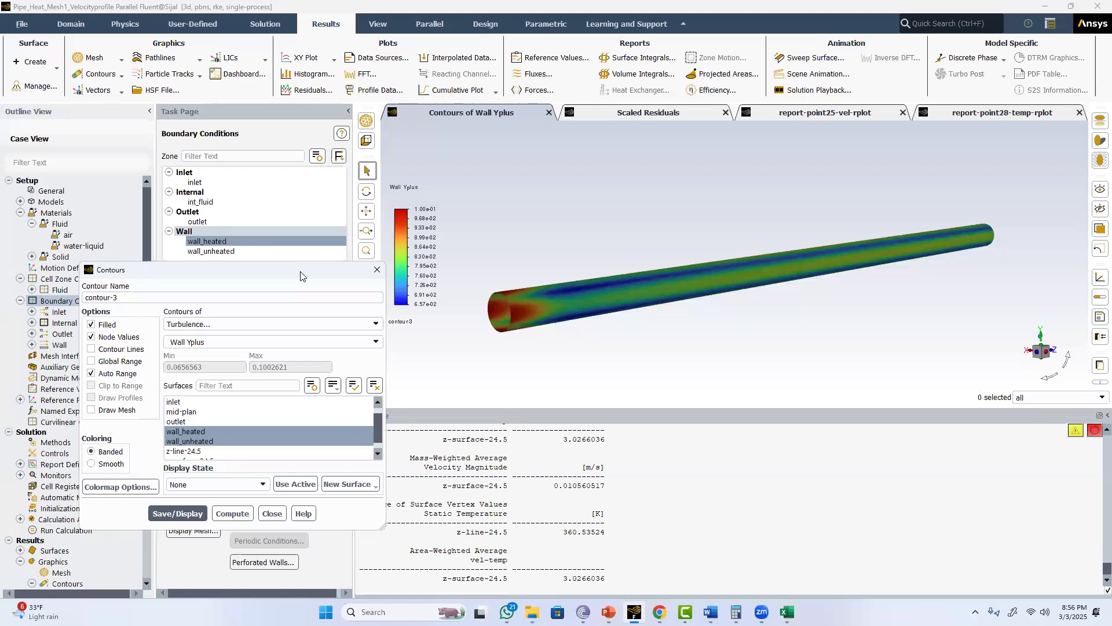
# Open a new solution XY plot and start a line surface named x-23m with z1 set to 23 m
pyautogui.click(304, 58)
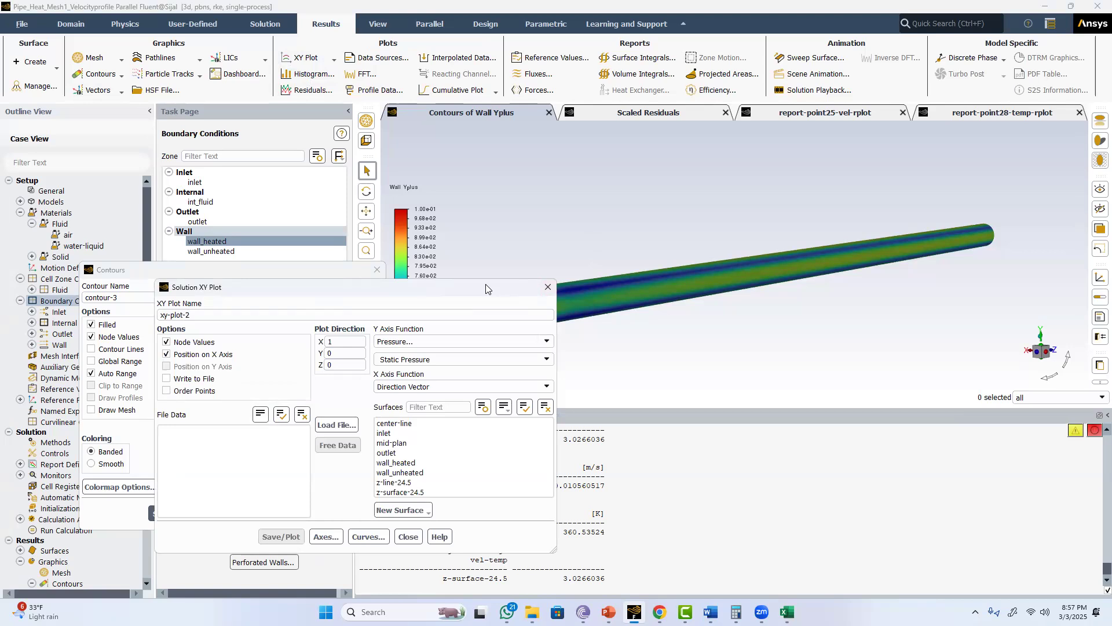
pyautogui.moveTo(485, 284); pyautogui.dragTo(412, 274)
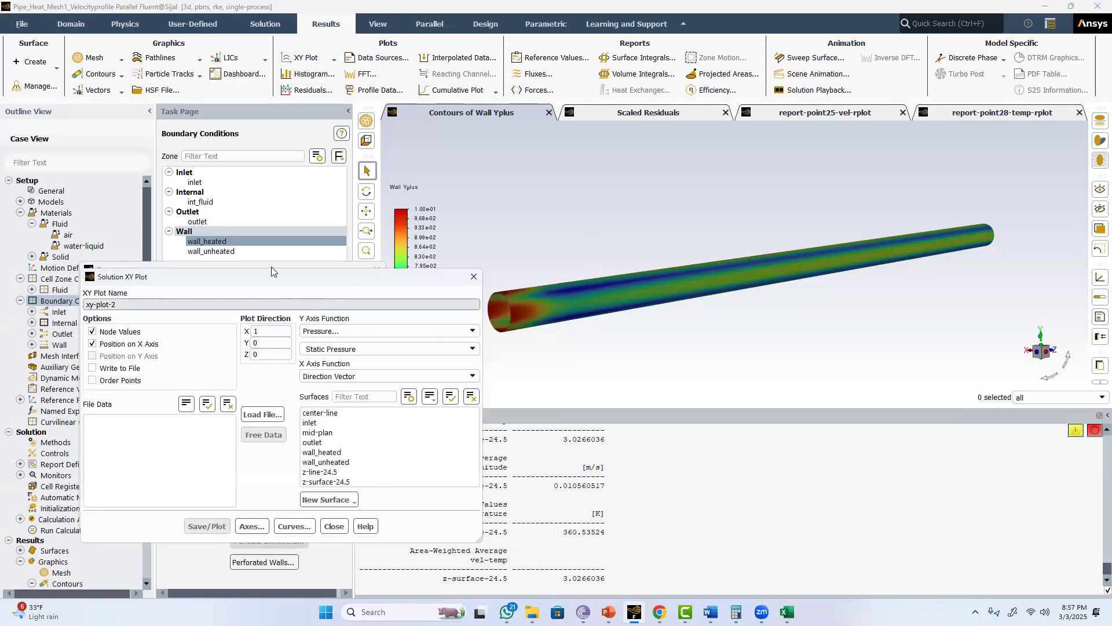
pyautogui.click(34, 65)
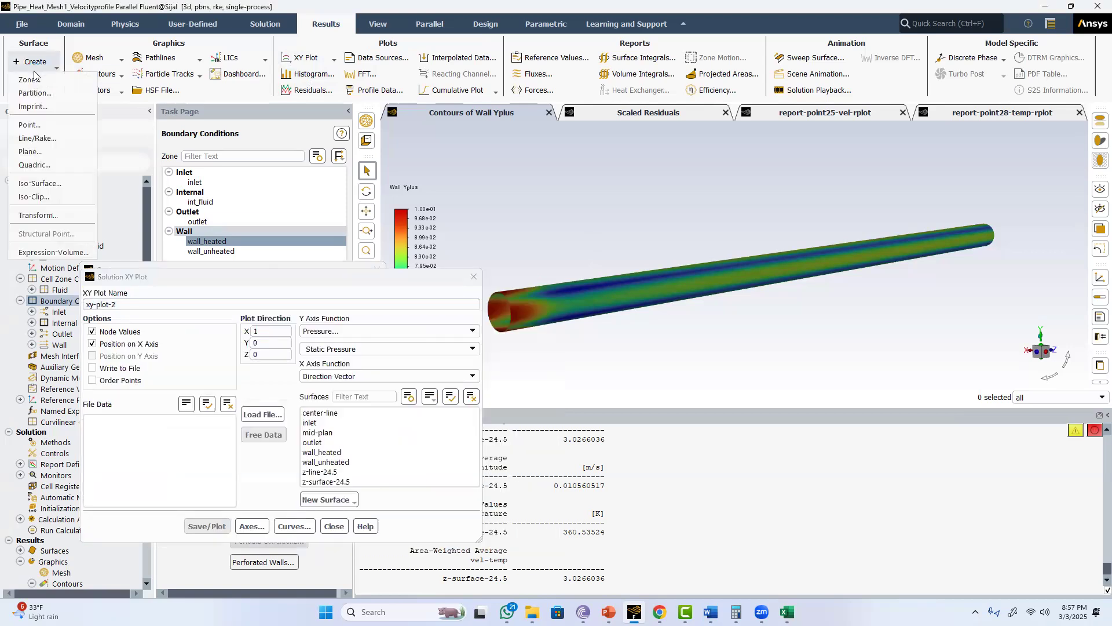
pyautogui.click(36, 138)
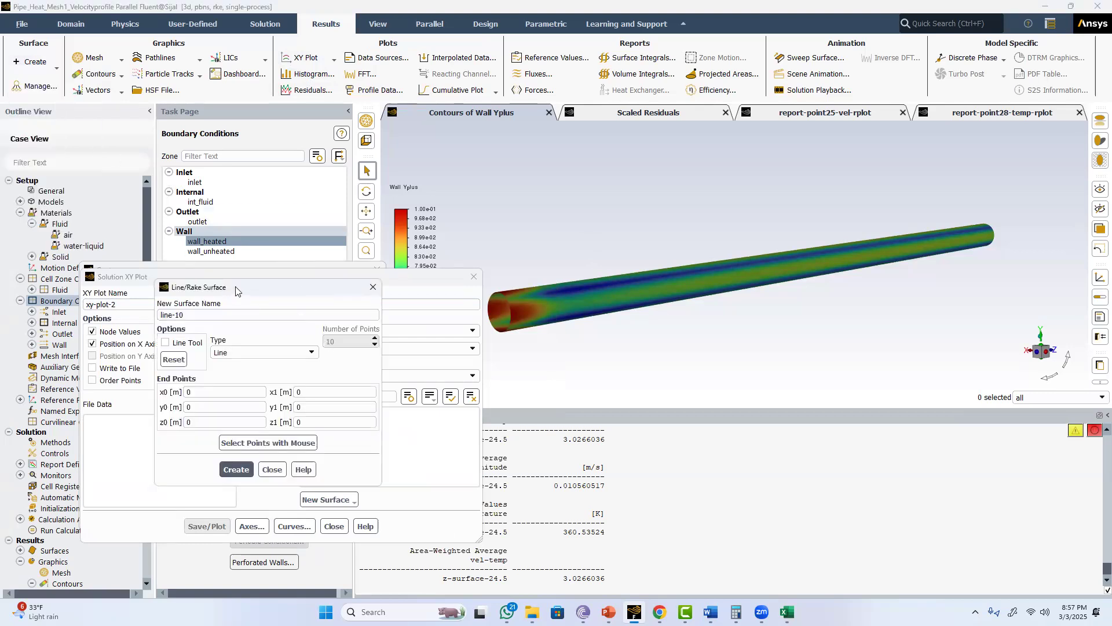
pyautogui.moveTo(346, 318); pyautogui.dragTo(284, 322)
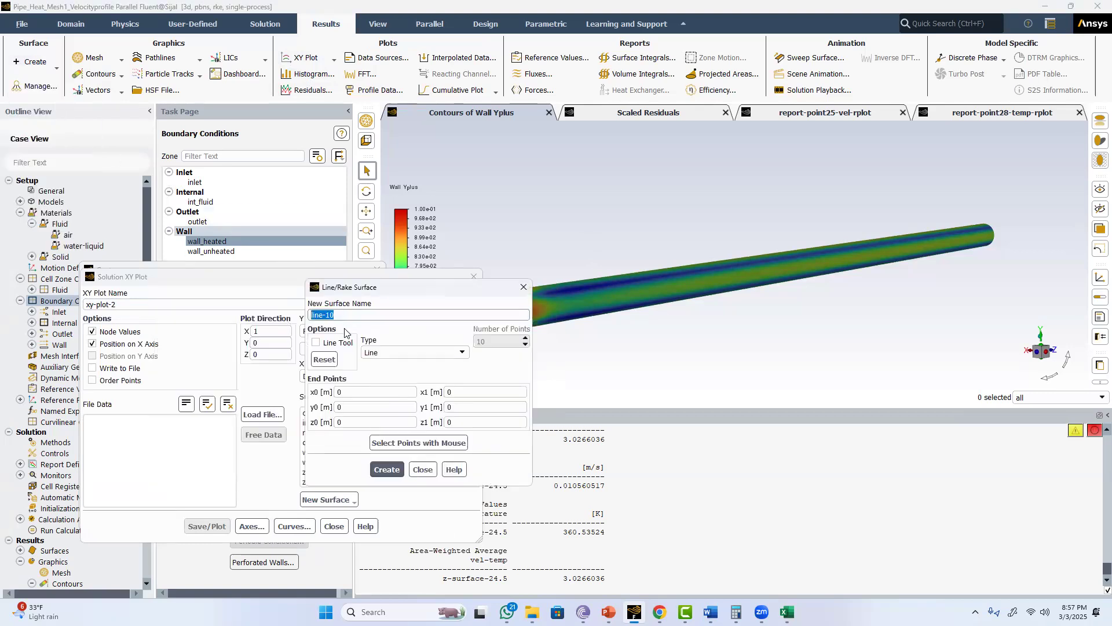
pyautogui.write('z')
pyautogui.doubleClick(466, 421)
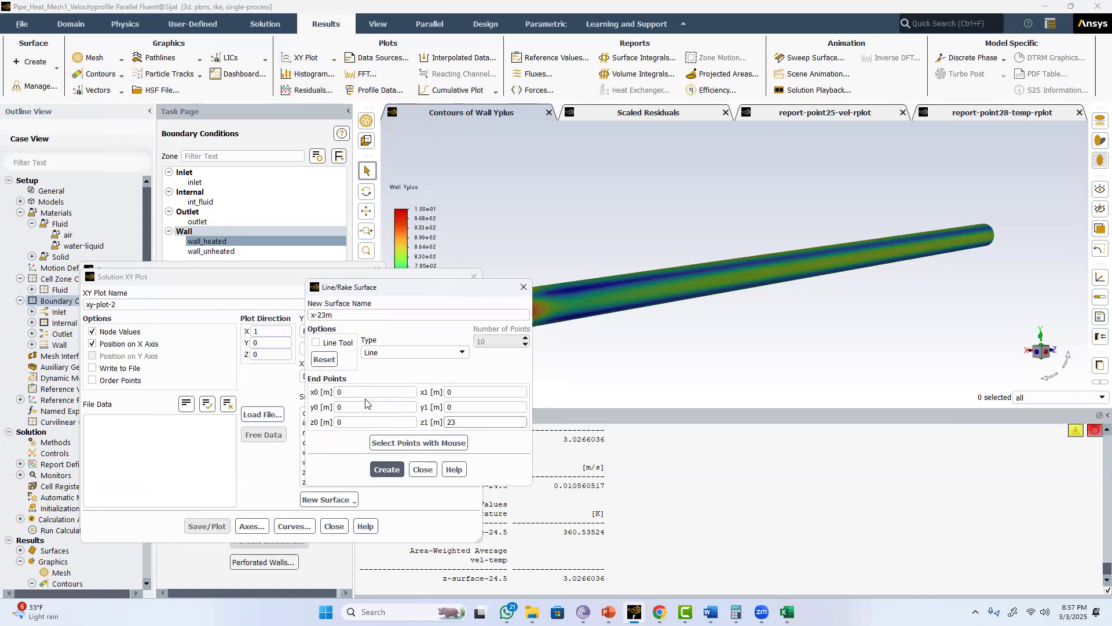
# Set the line's y0 to -0.5 m and y1 to 0.5 m so it spans the pipe diameter
pyautogui.moveTo(802, 331); pyautogui.dragTo(902, 304)
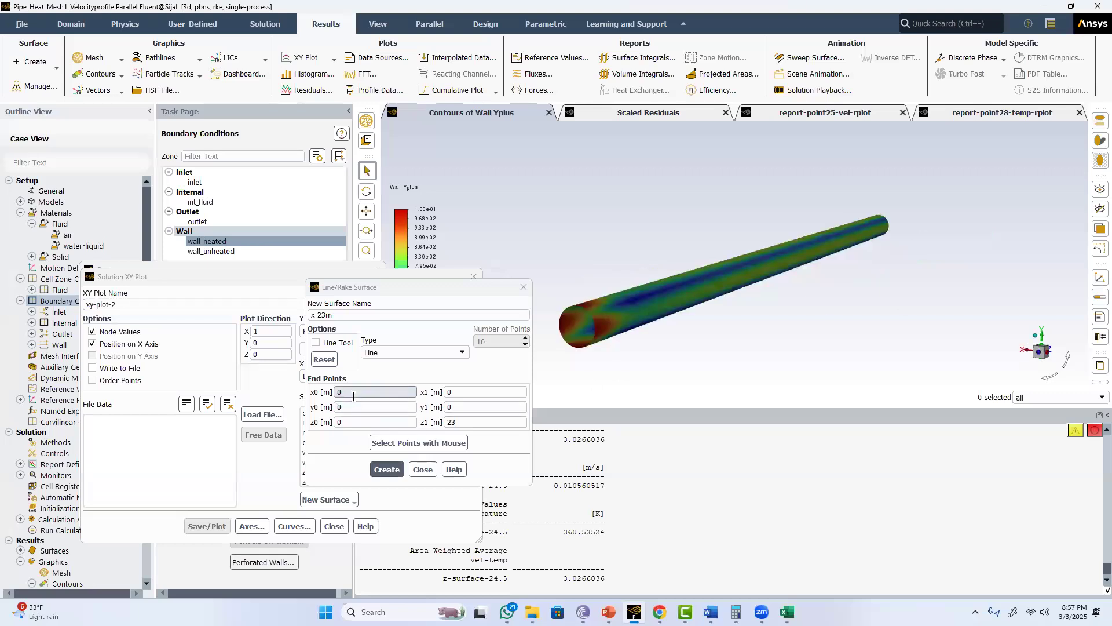
pyautogui.moveTo(729, 294); pyautogui.dragTo(704, 336)
pyautogui.moveTo(1004, 347); pyautogui.dragTo(864, 318)
pyautogui.scroll(-2, 605, 347)
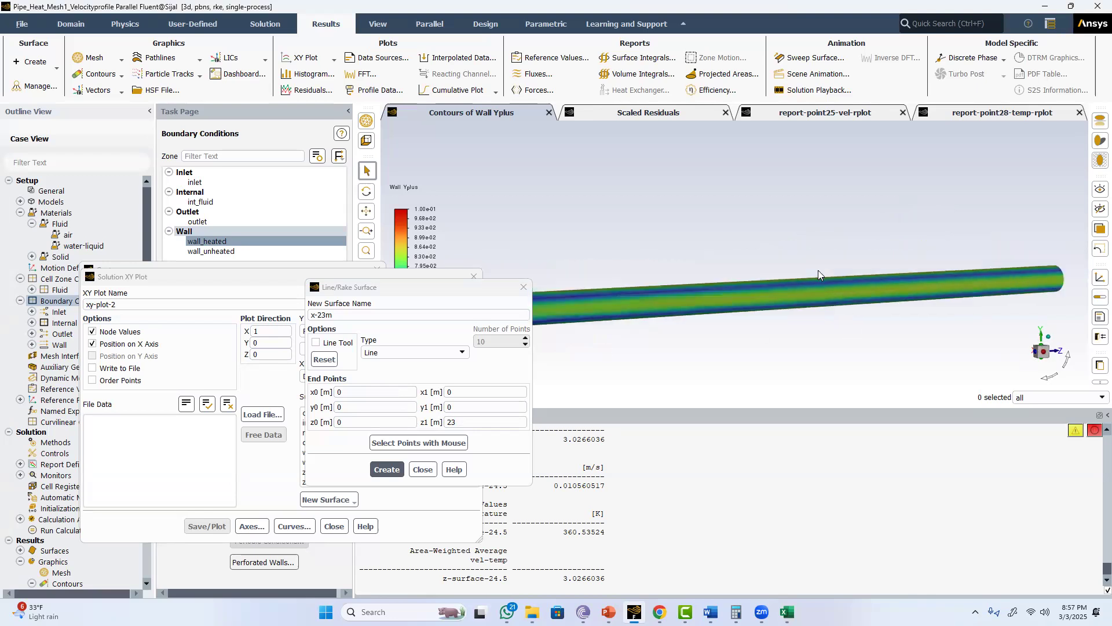
pyautogui.scroll(4, 831, 282)
pyautogui.scroll(-2, 653, 315)
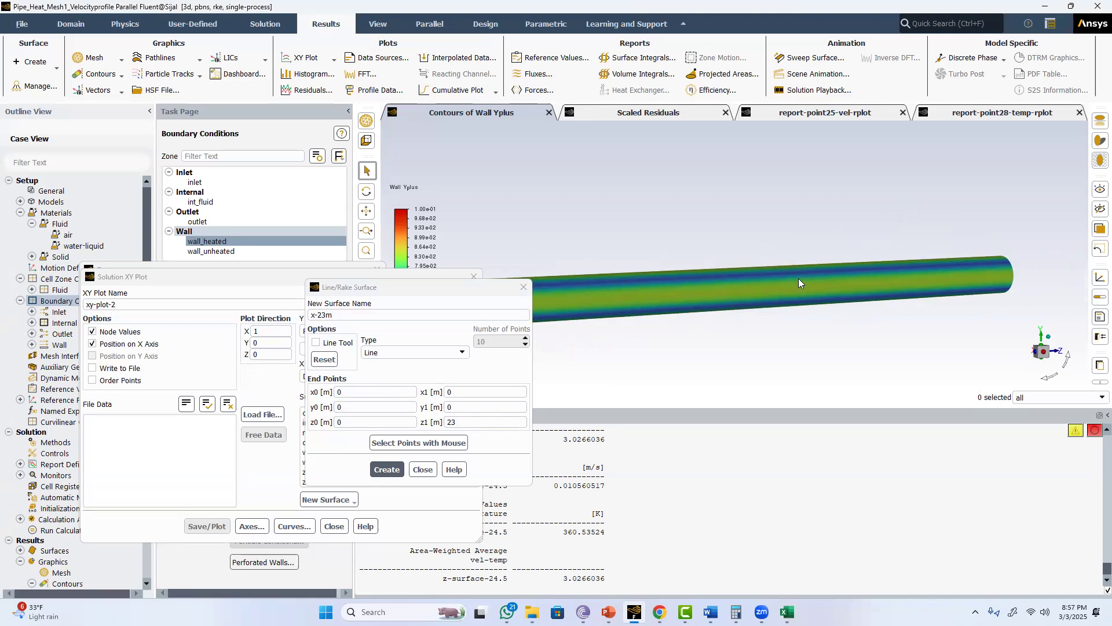
pyautogui.moveTo(796, 282); pyautogui.dragTo(775, 234)
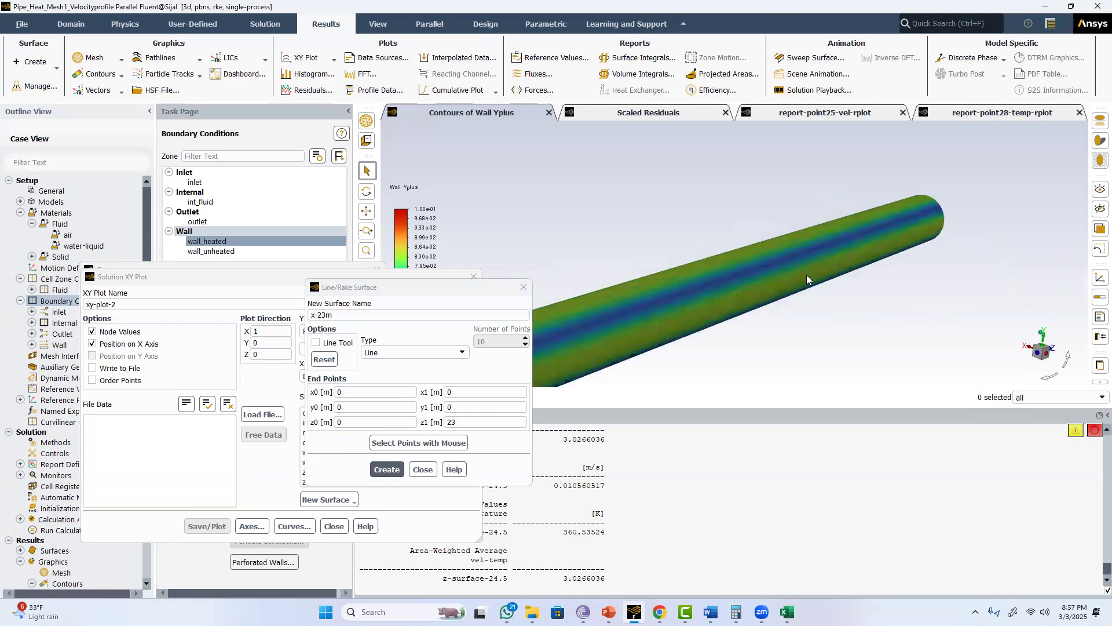
pyautogui.doubleClick(340, 407)
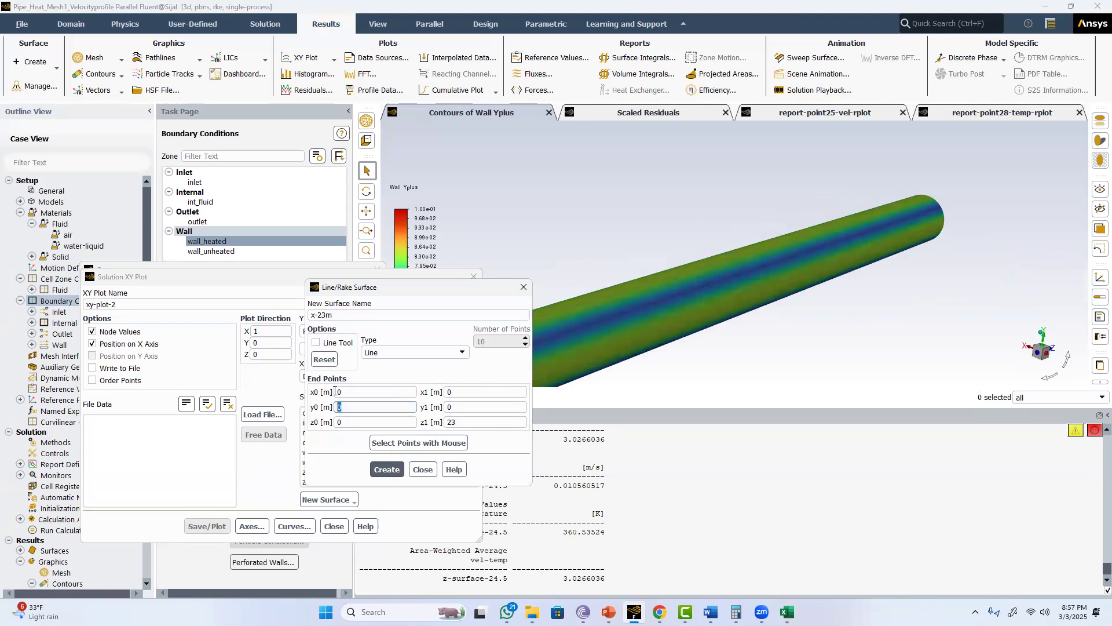
pyautogui.write('-0.5')
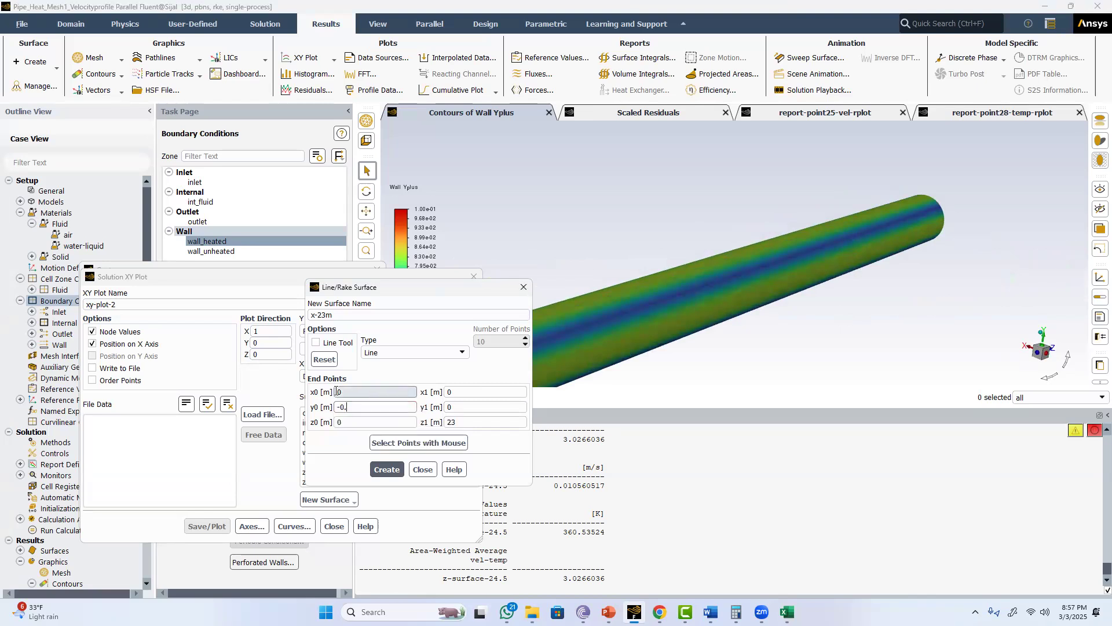
pyautogui.doubleClick(452, 407)
pyautogui.write('0.5')
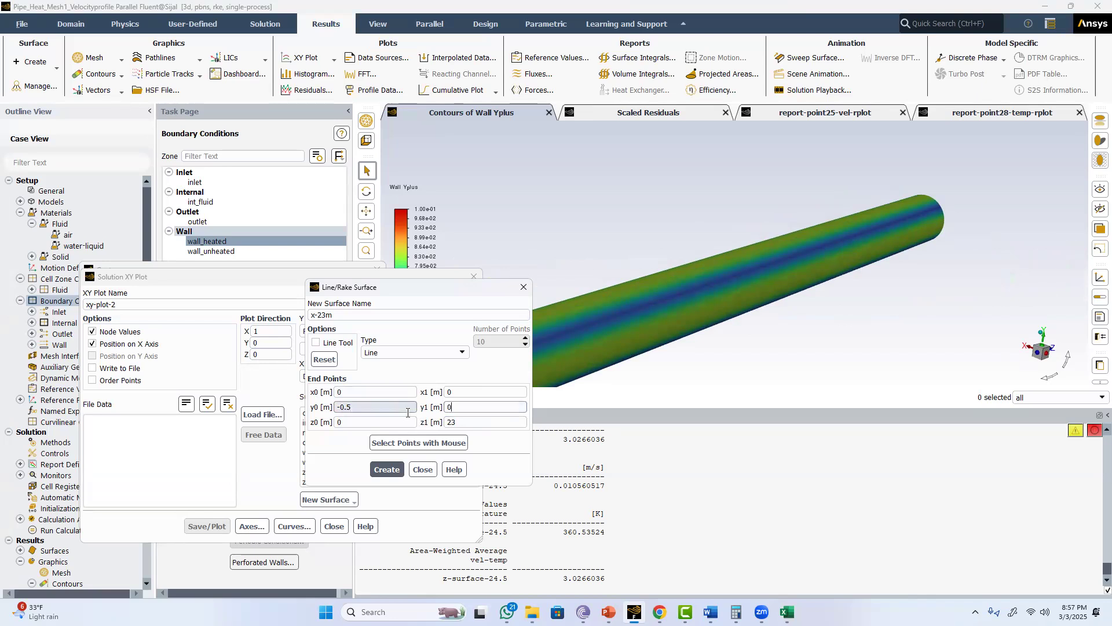
# Set z0 to 23 m and create the x-23m line surface
pyautogui.doubleClick(451, 422)
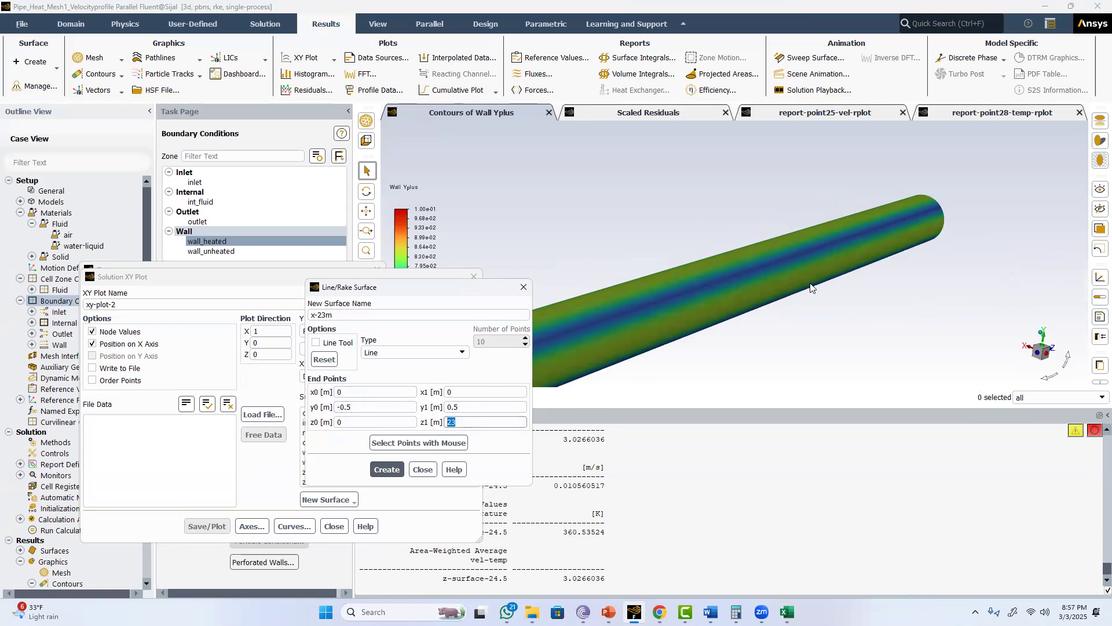
pyautogui.doubleClick(359, 422)
pyautogui.write('23')
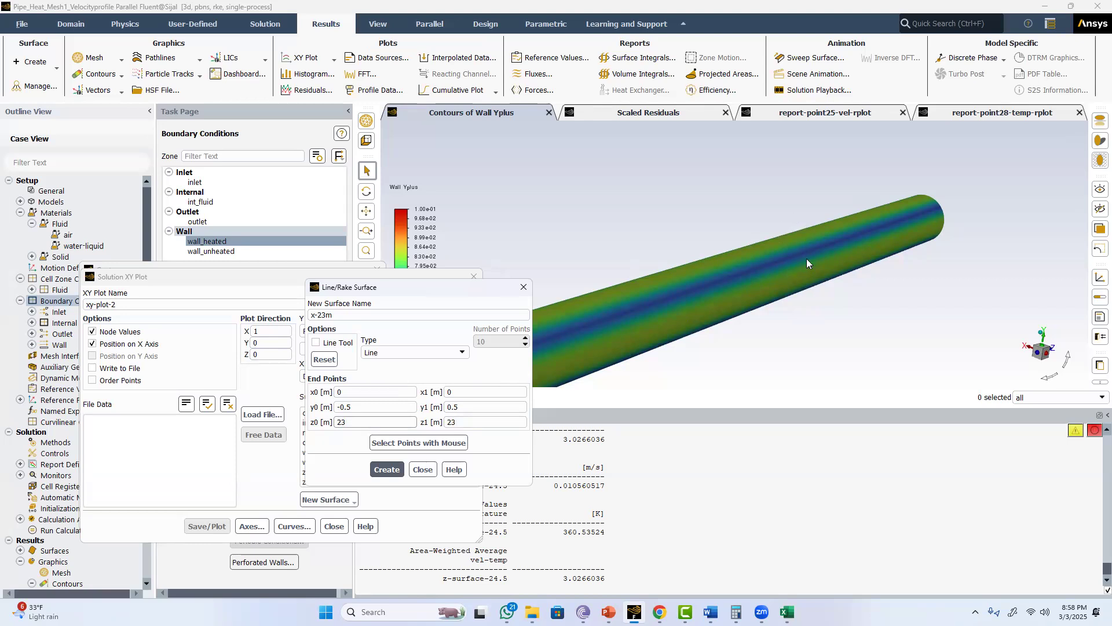
pyautogui.click(388, 470)
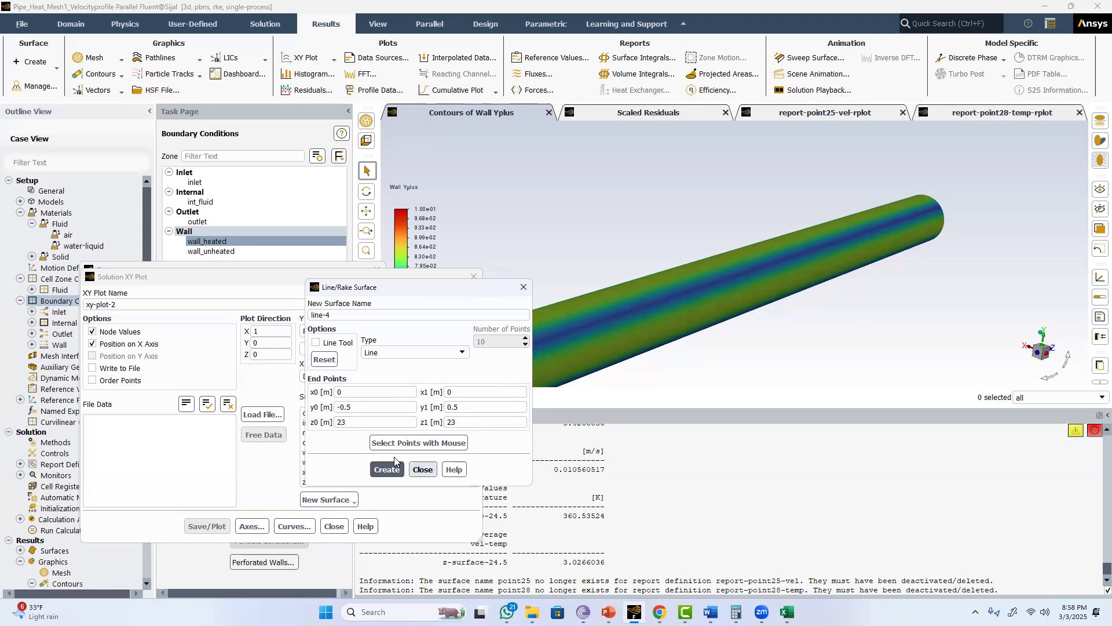
pyautogui.click(422, 469)
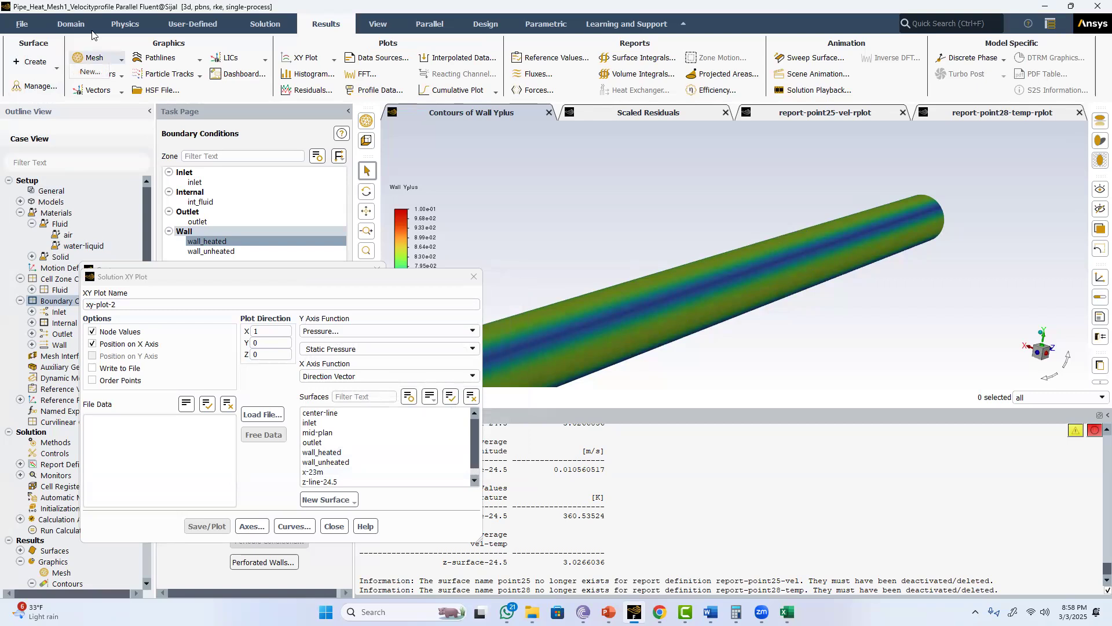
# Display the mesh of the inlet, outlet, wall_heated and wall_unheated surfaces
pyautogui.click(74, 25)
pyautogui.click(32, 58)
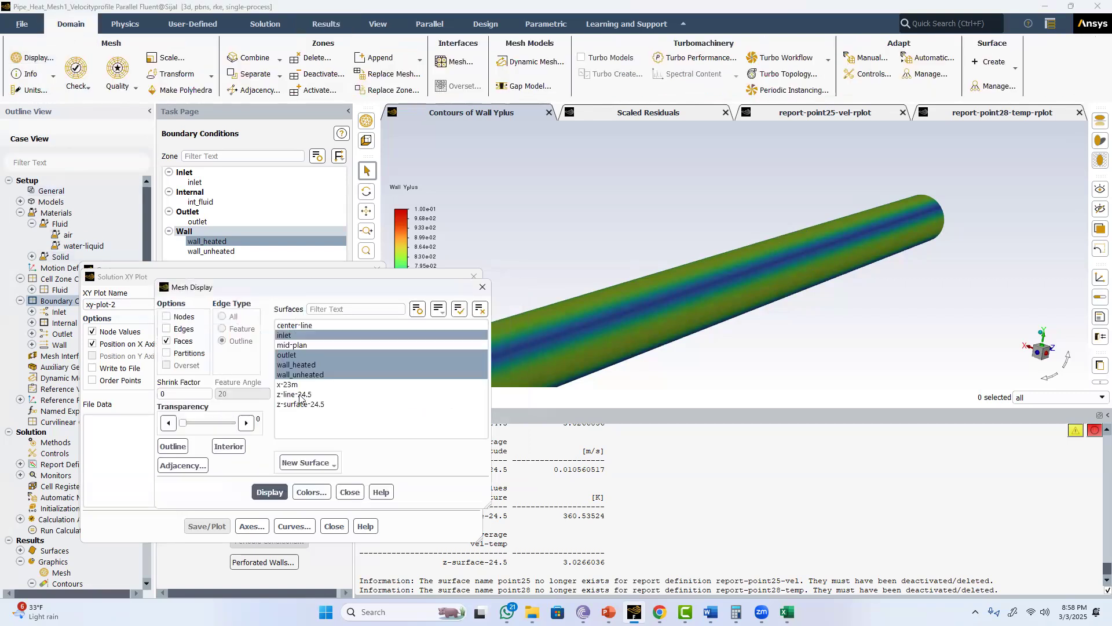
pyautogui.click(269, 492)
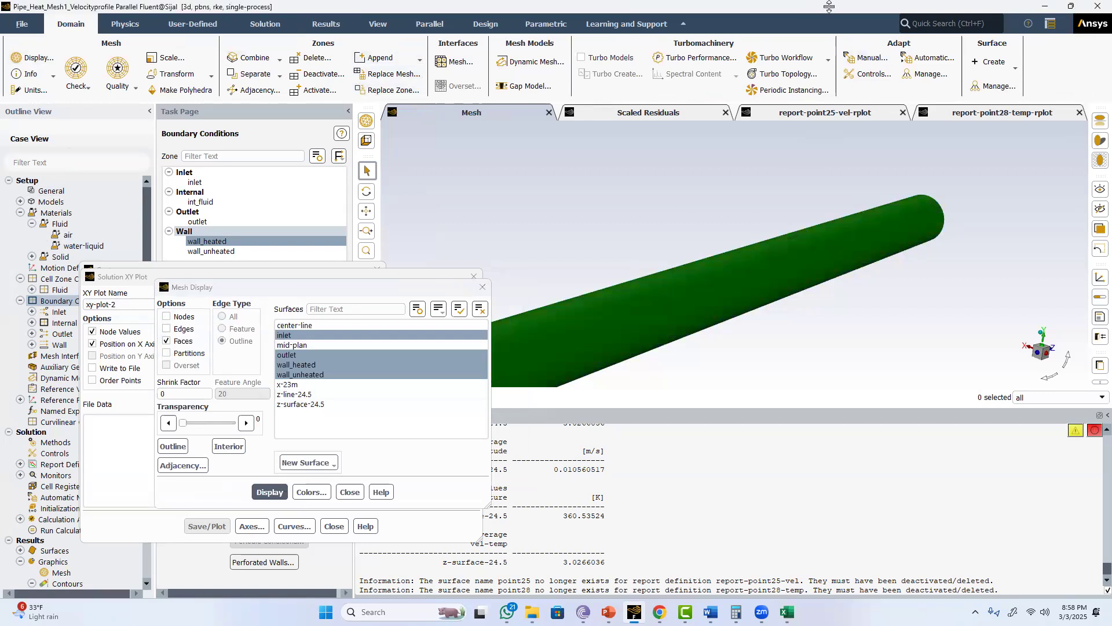
# In the scene composition, hide wall_unheated's perimeter edges and nodes and make the surface semi-transparent
pyautogui.click(377, 23)
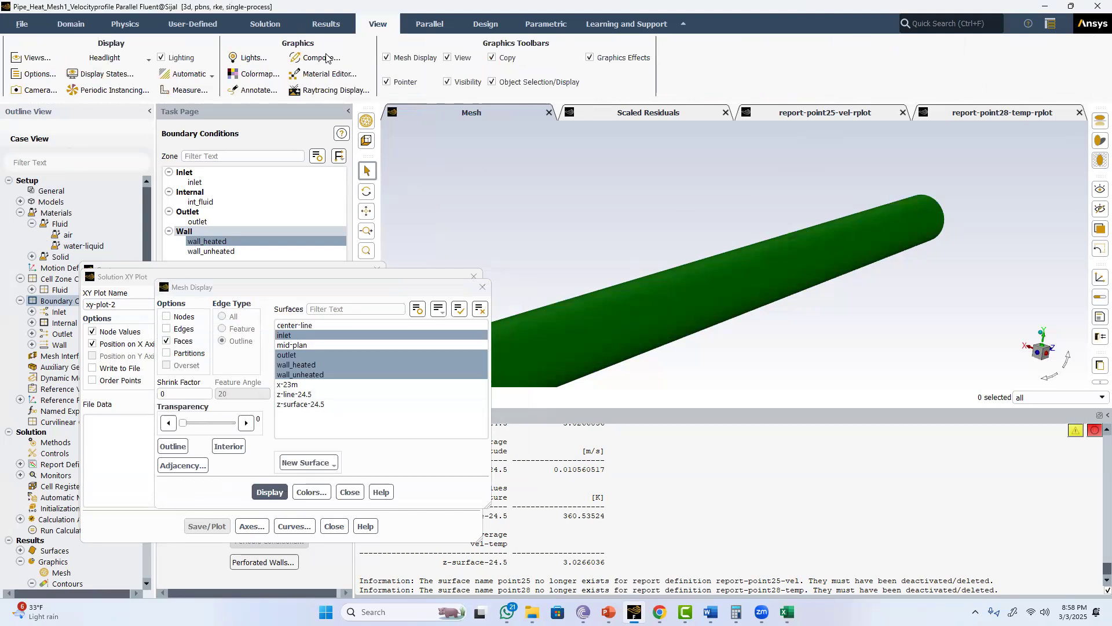
pyautogui.click(317, 57)
pyautogui.click(183, 325)
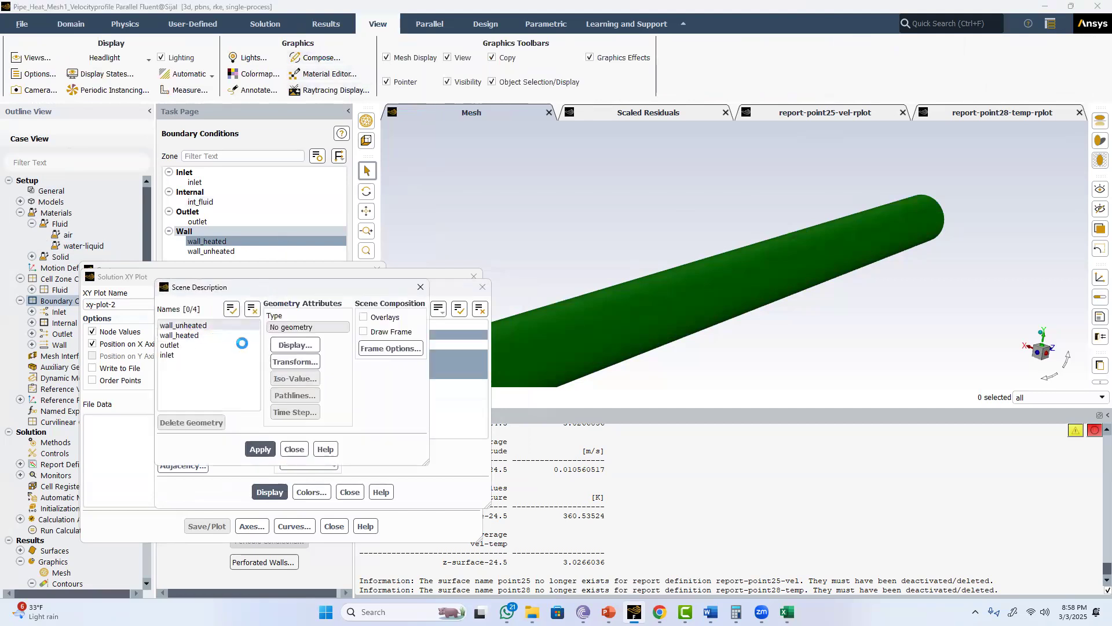
pyautogui.click(294, 344)
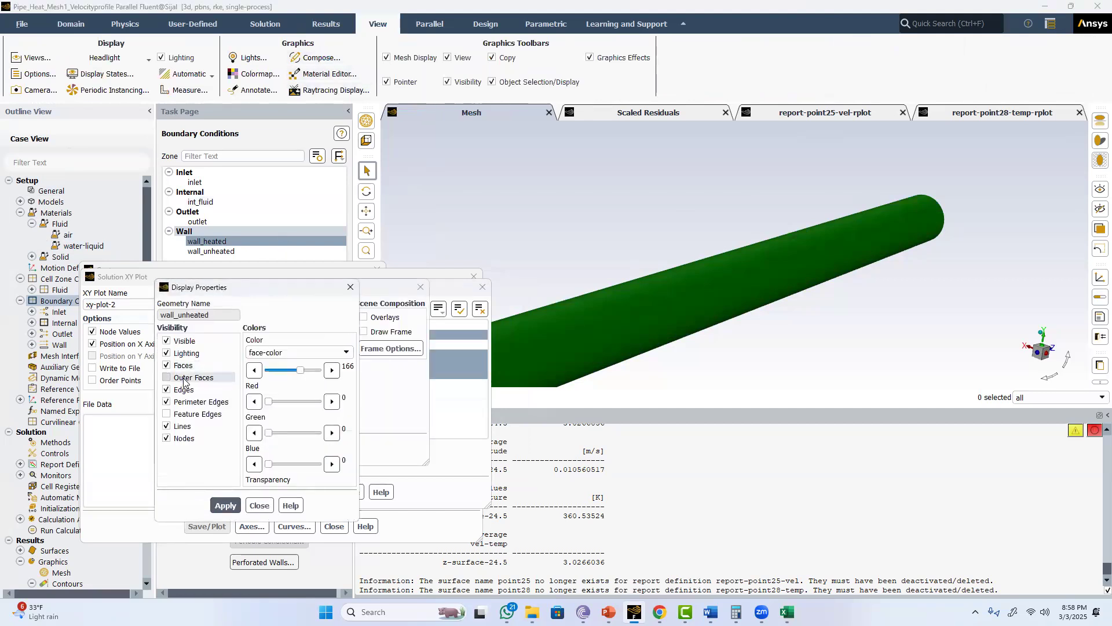
pyautogui.click(181, 402)
pyautogui.click(175, 441)
pyautogui.moveTo(269, 464); pyautogui.dragTo(306, 468)
pyautogui.click(225, 505)
# Show only wall_heated's faces and outer faces, with face colour red 42, green 27, blue 60 and transparency 80
pyautogui.moveTo(259, 293); pyautogui.dragTo(520, 293)
pyautogui.click(222, 328)
pyautogui.click(194, 335)
pyautogui.click(502, 301)
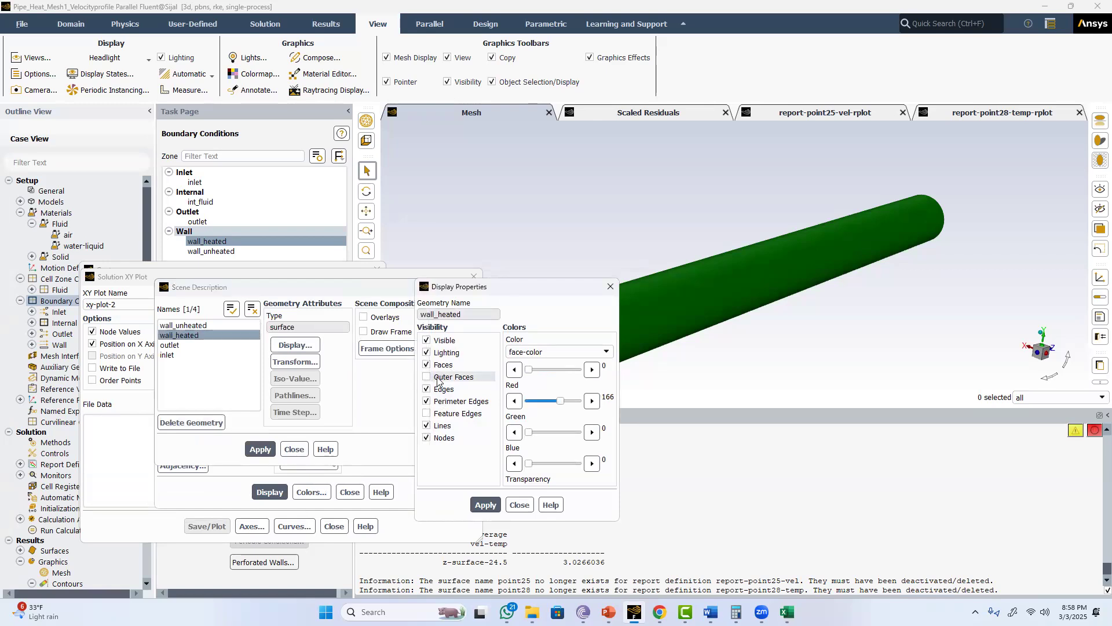
pyautogui.click(440, 425)
pyautogui.click(440, 438)
pyautogui.moveTo(561, 401); pyautogui.dragTo(544, 433)
pyautogui.moveTo(532, 370); pyautogui.dragTo(541, 370)
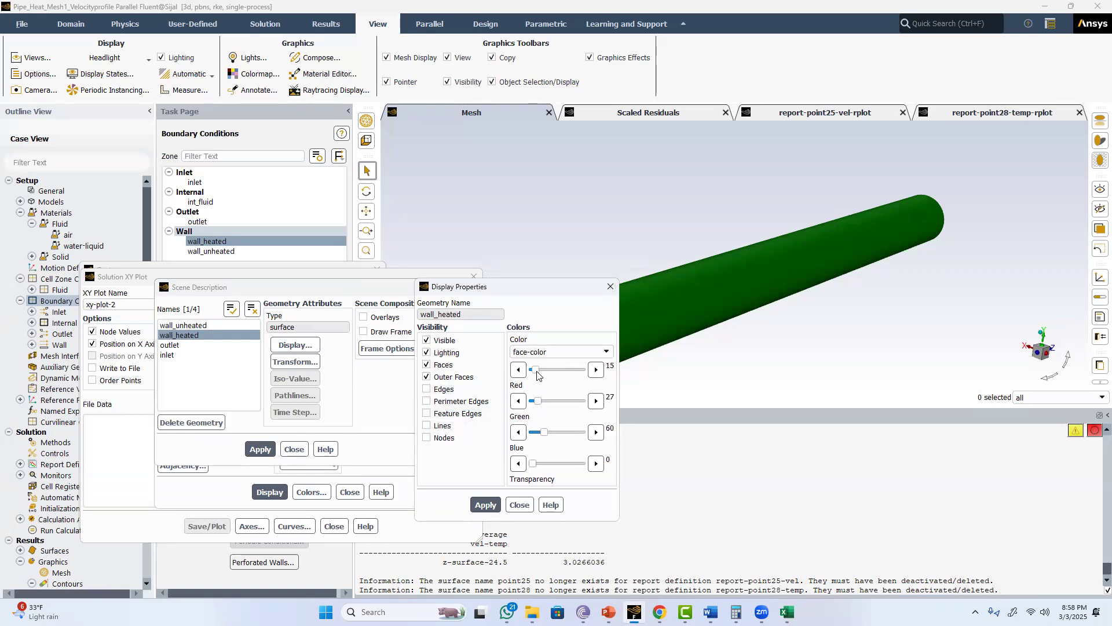
pyautogui.moveTo(534, 463); pyautogui.dragTo(572, 464)
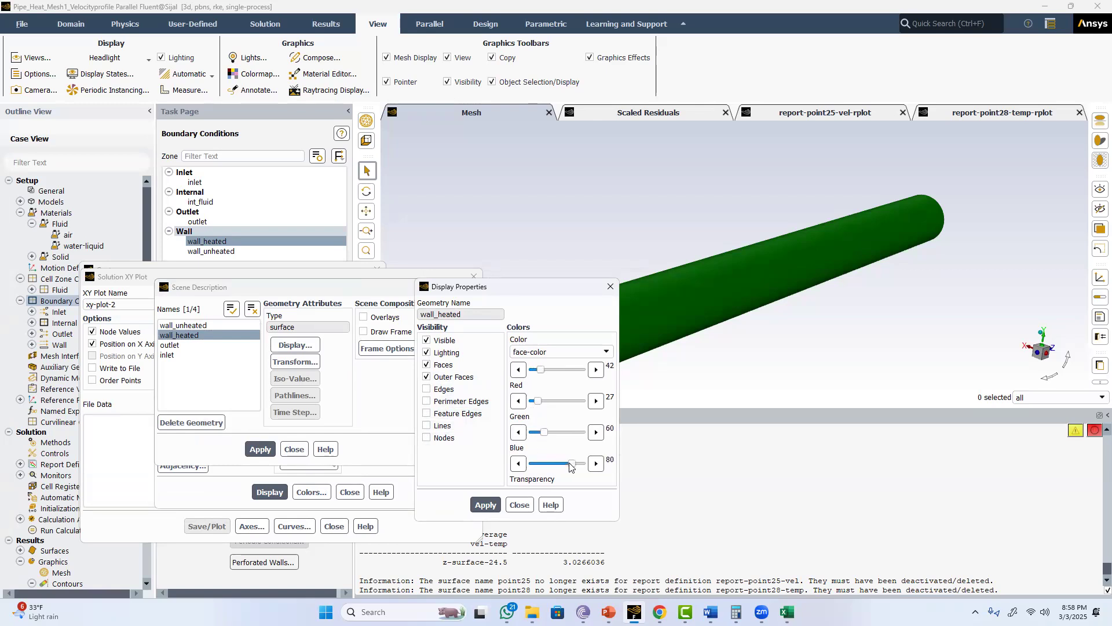
pyautogui.click(486, 505)
pyautogui.moveTo(764, 265); pyautogui.dragTo(852, 255)
pyautogui.click(610, 286)
# Enable Overlays in the scene composition and apply it
pyautogui.click(364, 317)
pyautogui.click(260, 450)
pyautogui.moveTo(302, 286); pyautogui.dragTo(680, 397)
pyautogui.click(751, 425)
pyautogui.click(637, 560)
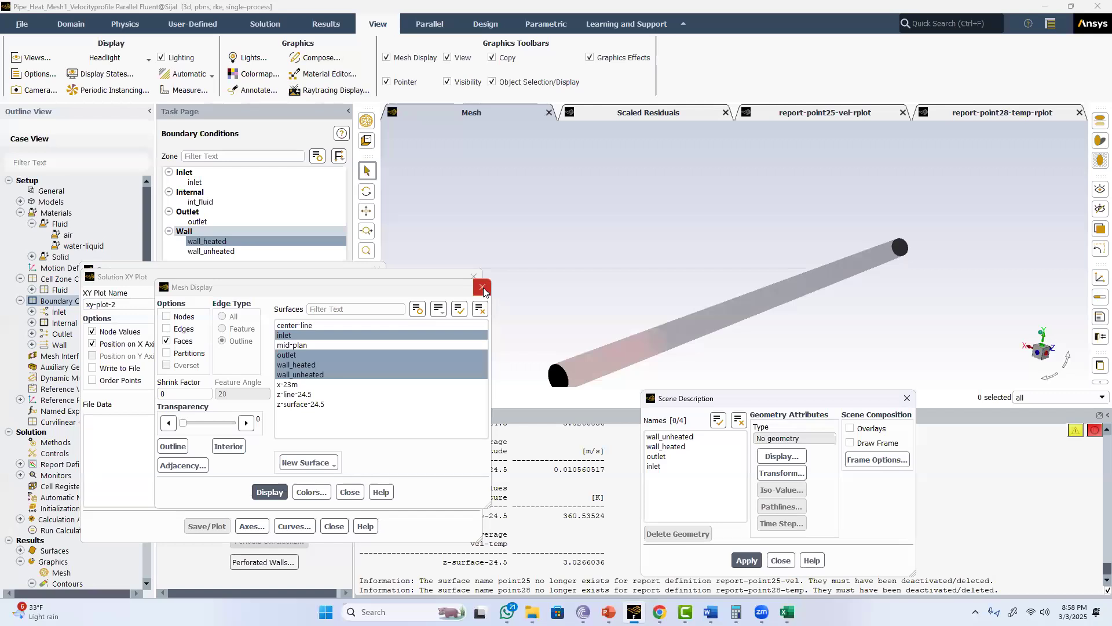
pyautogui.click(743, 558)
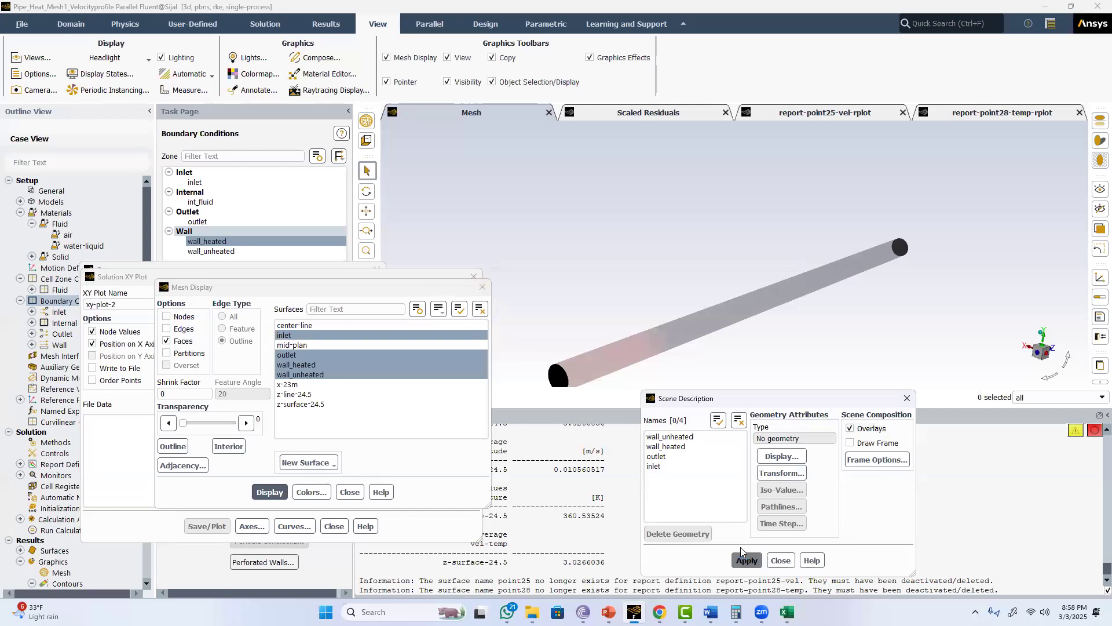
# Overlay only the x-23m line on the translucent pipe and inspect its position near the pipe's end
pyautogui.click(480, 310)
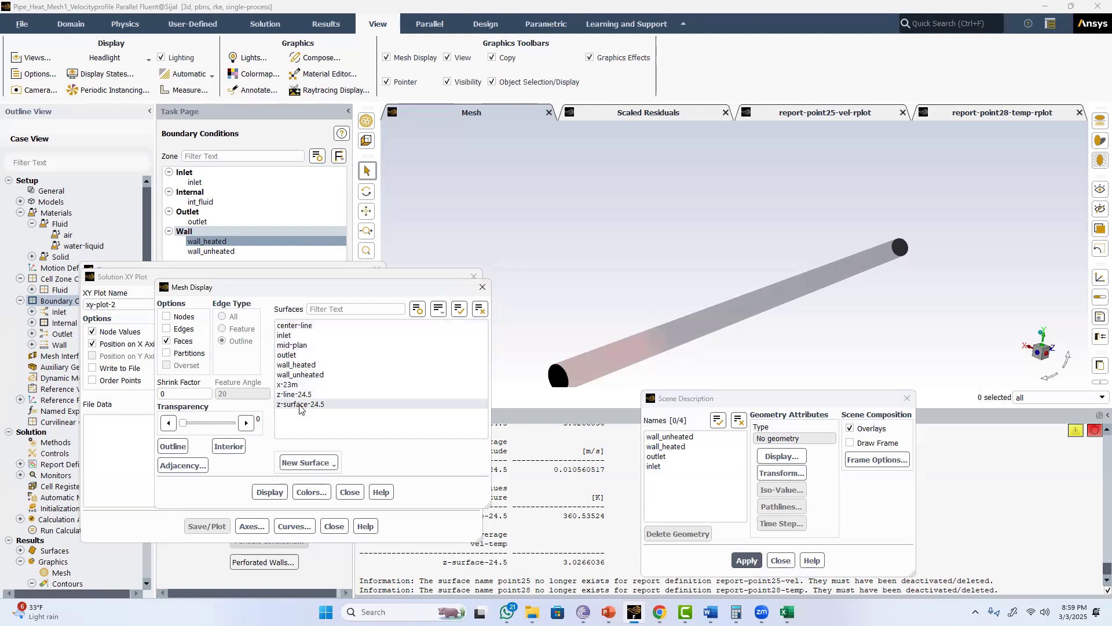
pyautogui.click(291, 384)
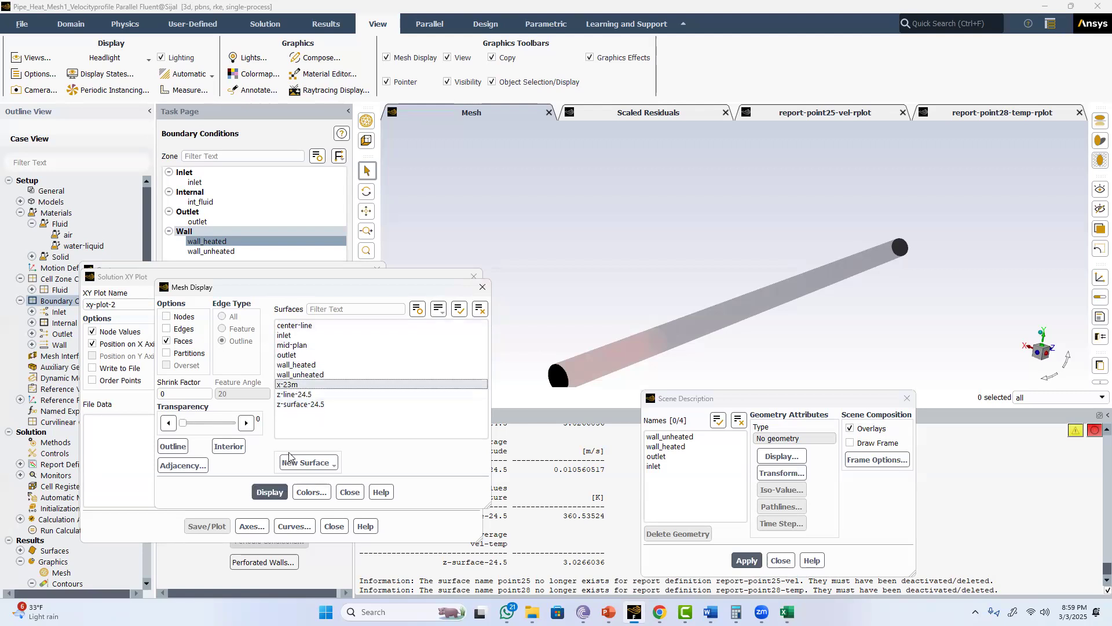
pyautogui.click(270, 491)
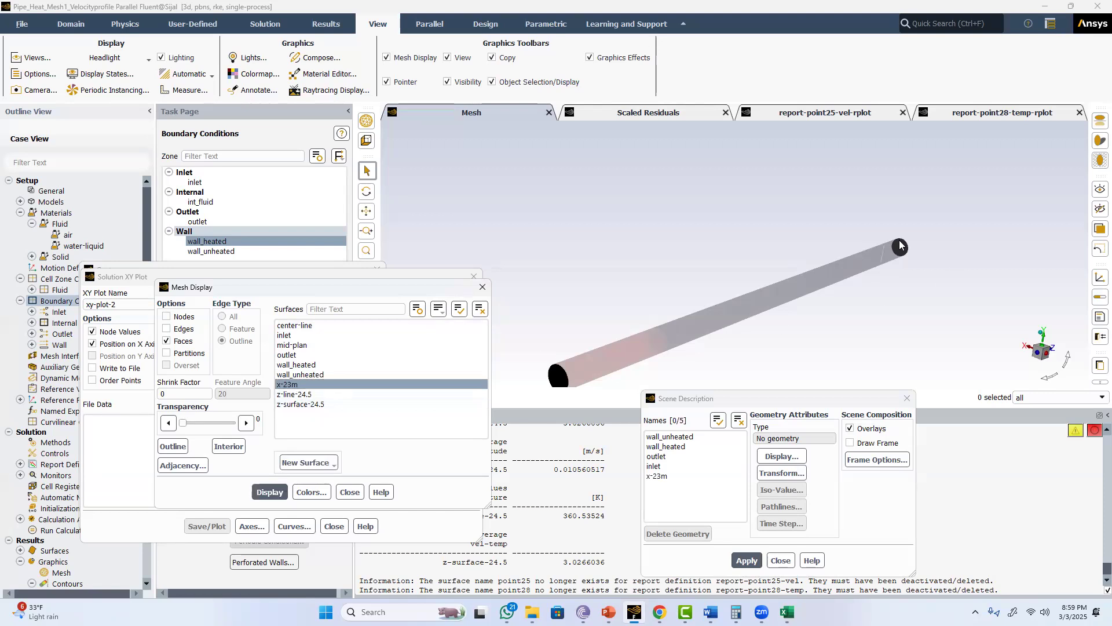
pyautogui.scroll(5, 899, 245)
pyautogui.moveTo(710, 210); pyautogui.dragTo(702, 241)
pyautogui.scroll(1, 674, 189)
pyautogui.moveTo(831, 268); pyautogui.dragTo(643, 234)
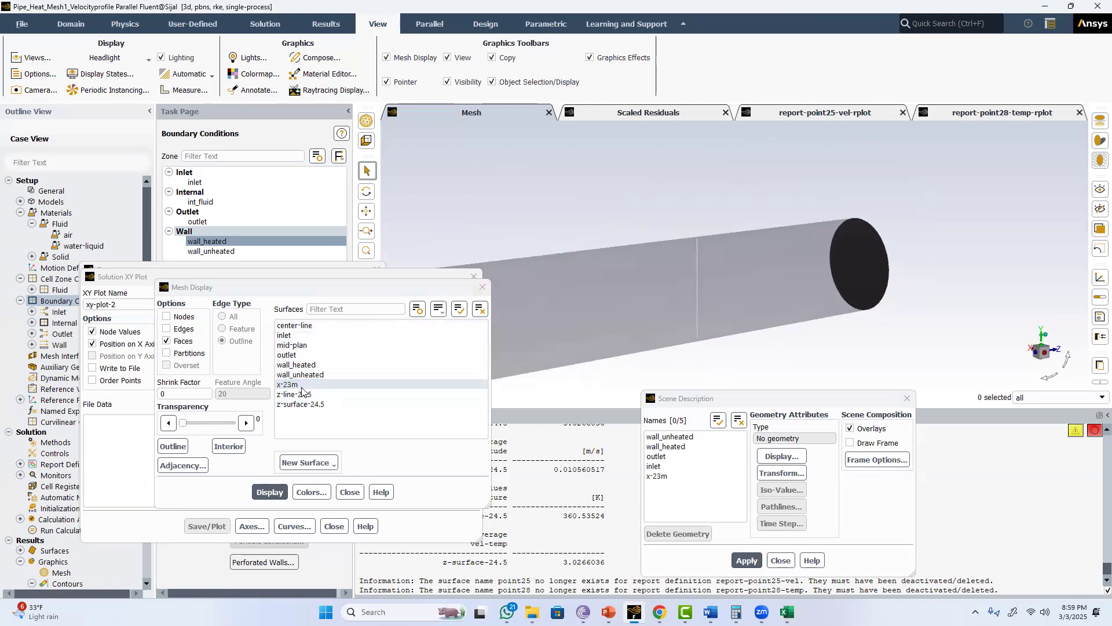
# Create an iso-surface of constant Mesh X-Coordinate at an iso-value of 0
pyautogui.click(317, 24)
pyautogui.click(34, 62)
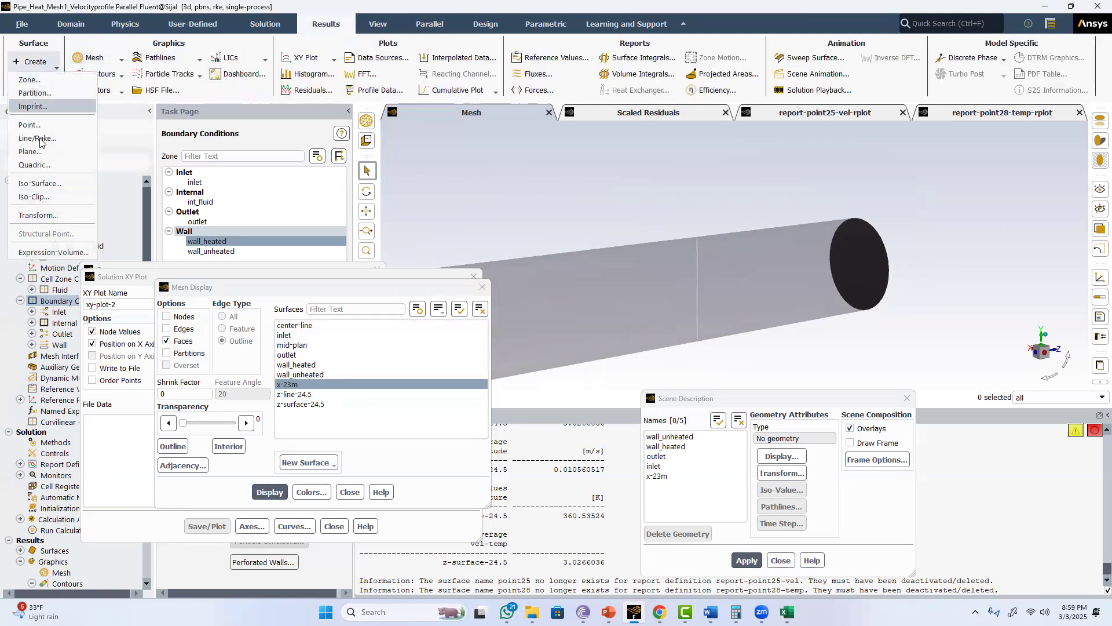
pyautogui.click(41, 184)
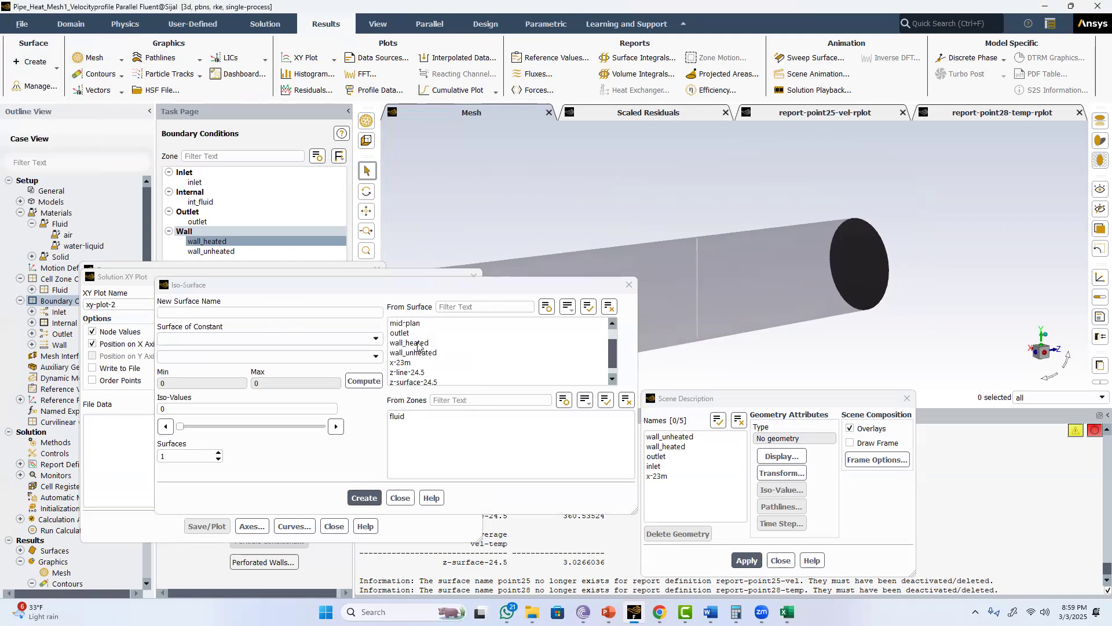
pyautogui.click(381, 342)
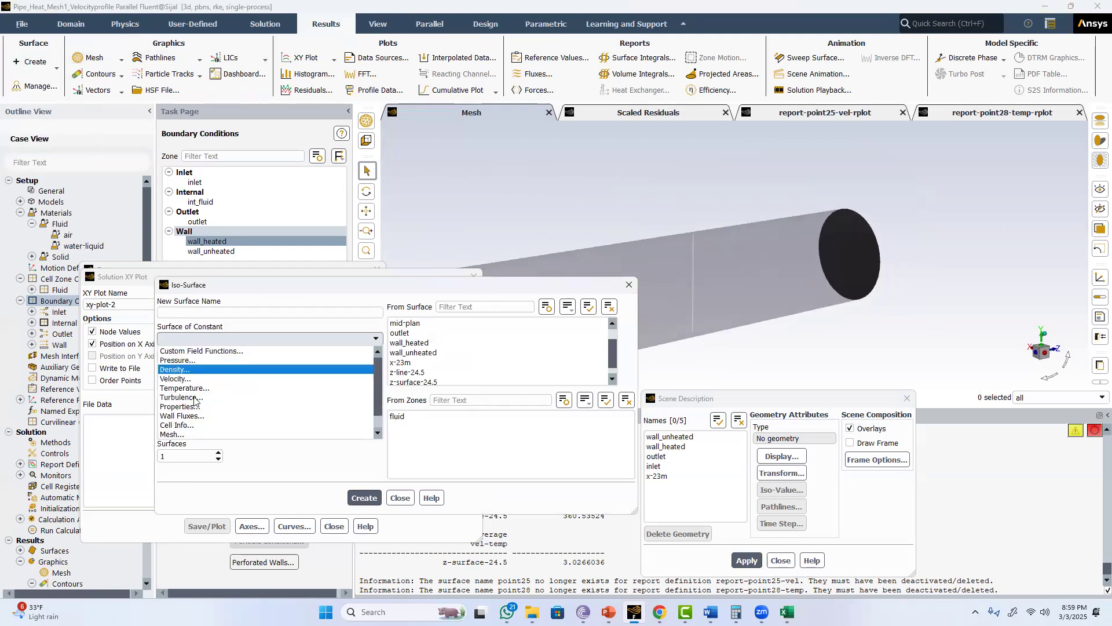
pyautogui.click(175, 434)
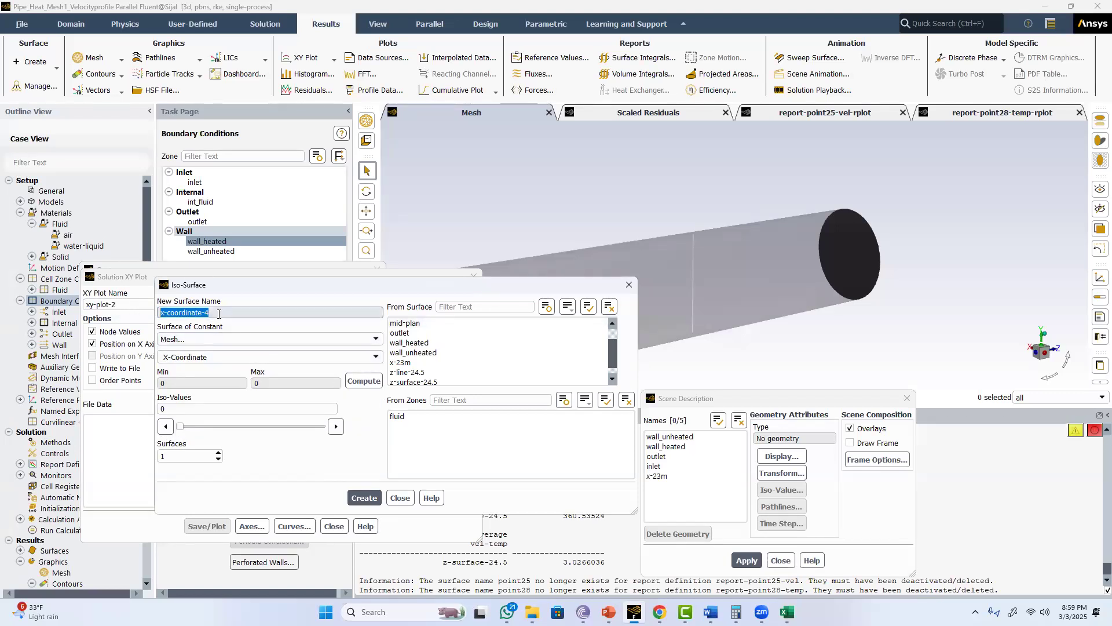
pyautogui.click(365, 497)
pyautogui.click(394, 497)
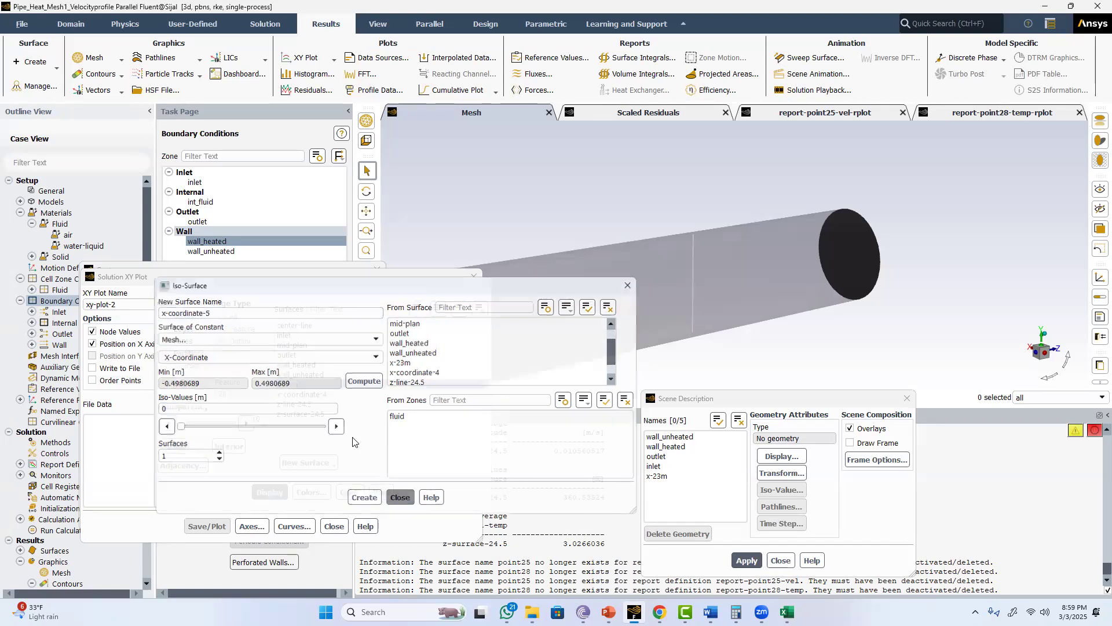
# Overlay velocity vectors coloured by velocity magnitude on the x-coordinate-4 surface
pyautogui.click(119, 92)
pyautogui.click(103, 104)
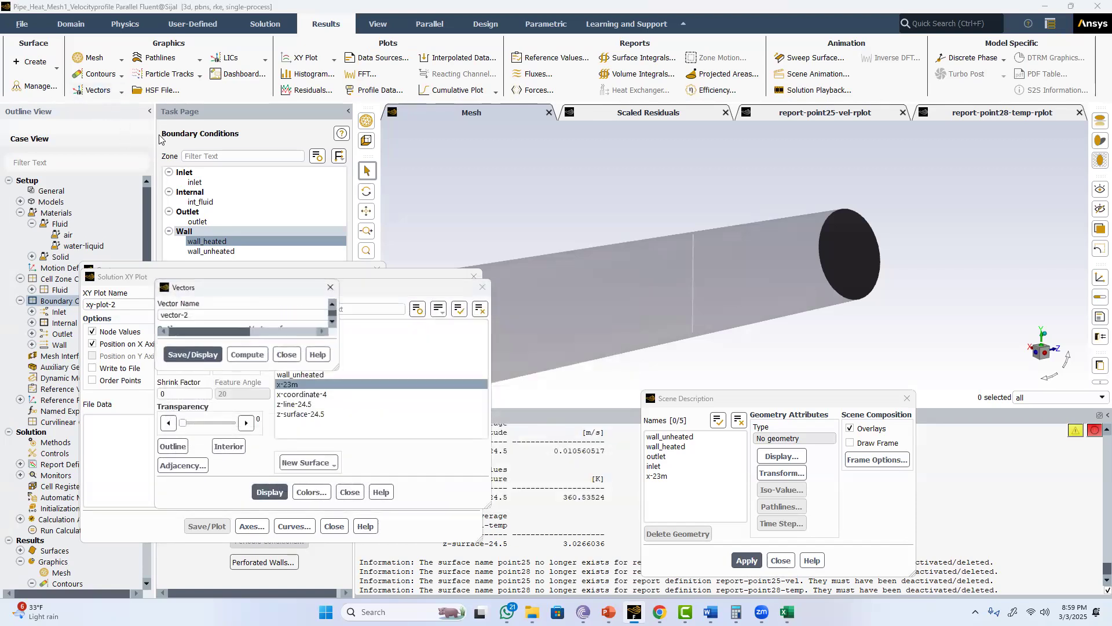
pyautogui.scroll(-2, 299, 480)
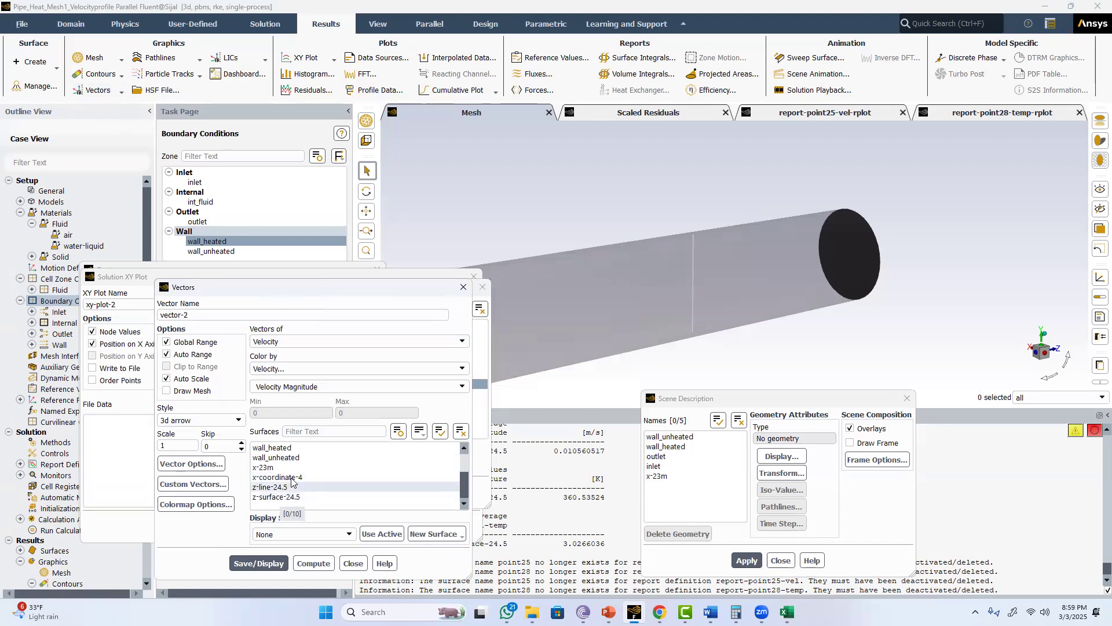
pyautogui.click(278, 477)
pyautogui.click(248, 562)
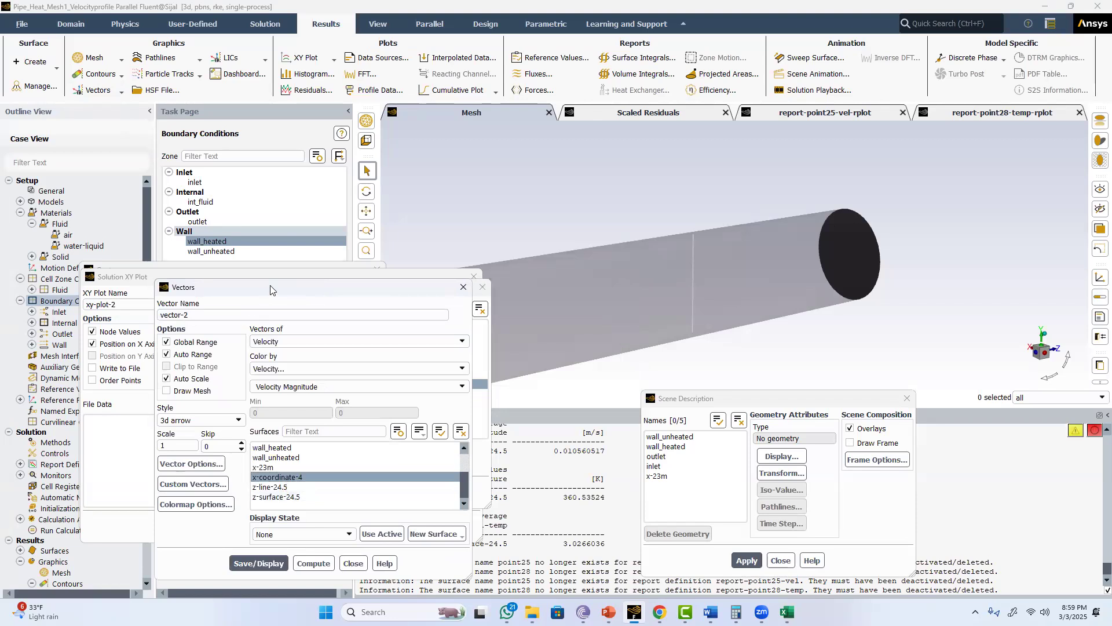
pyautogui.moveTo(270, 287); pyautogui.dragTo(322, 191)
pyautogui.click(307, 465)
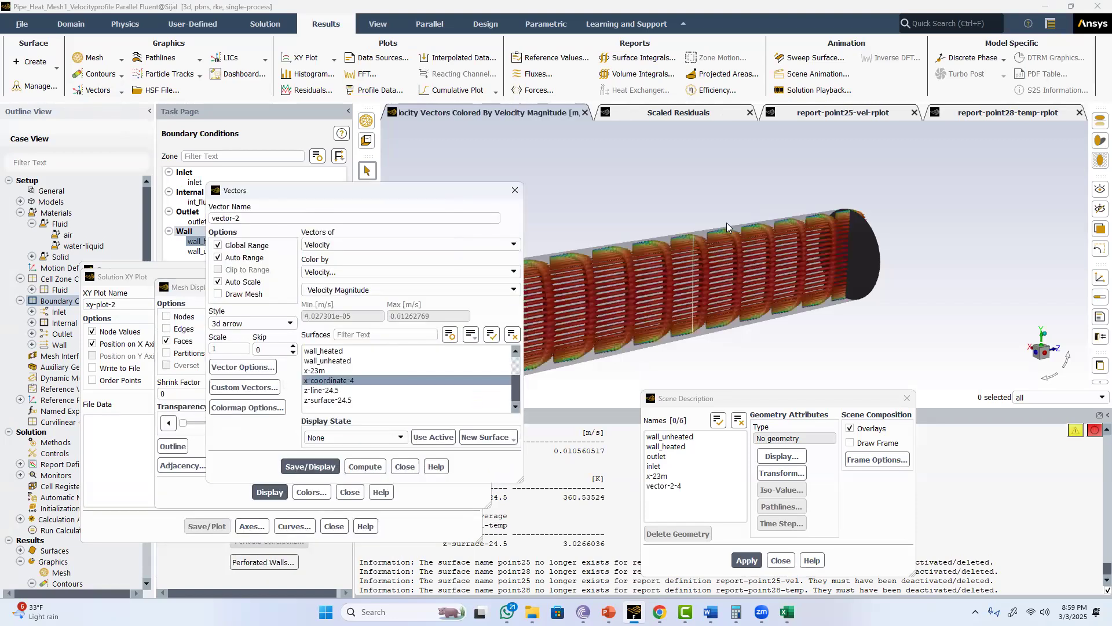
pyautogui.moveTo(677, 268); pyautogui.dragTo(602, 245)
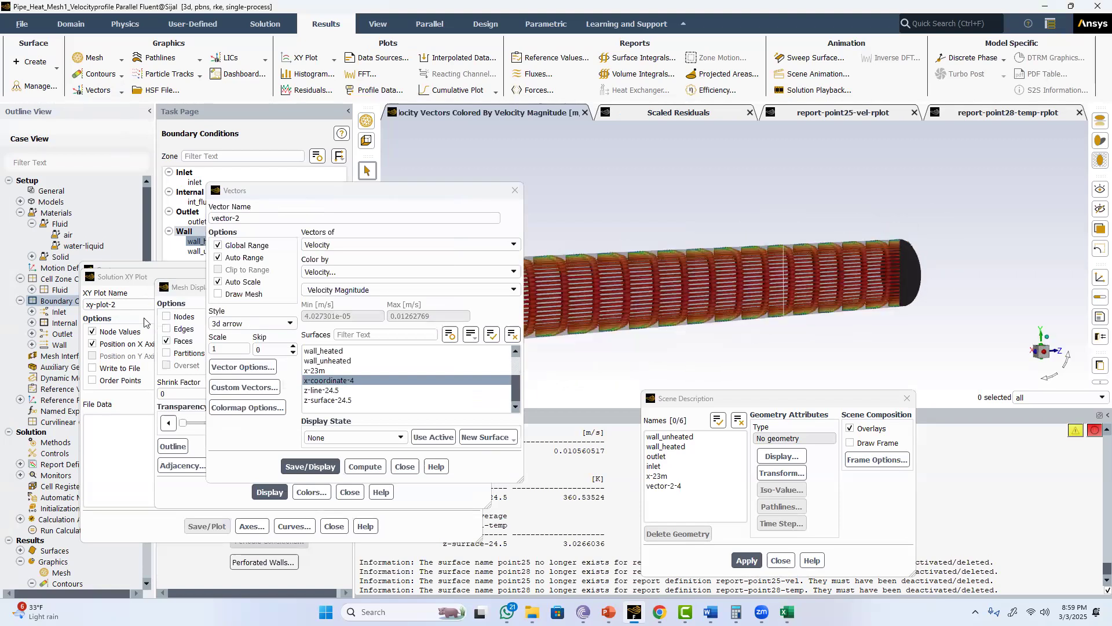
# Set the velocity vector scale to 0.4 and redisplay the vectors
pyautogui.write('0.4')
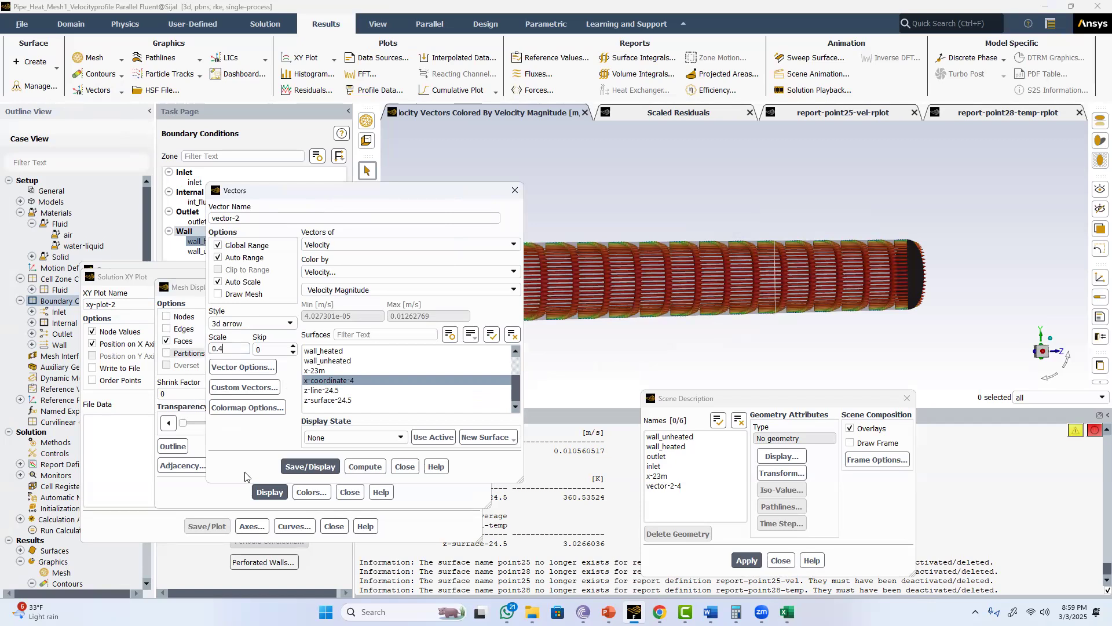
pyautogui.click(273, 494)
pyautogui.click(275, 486)
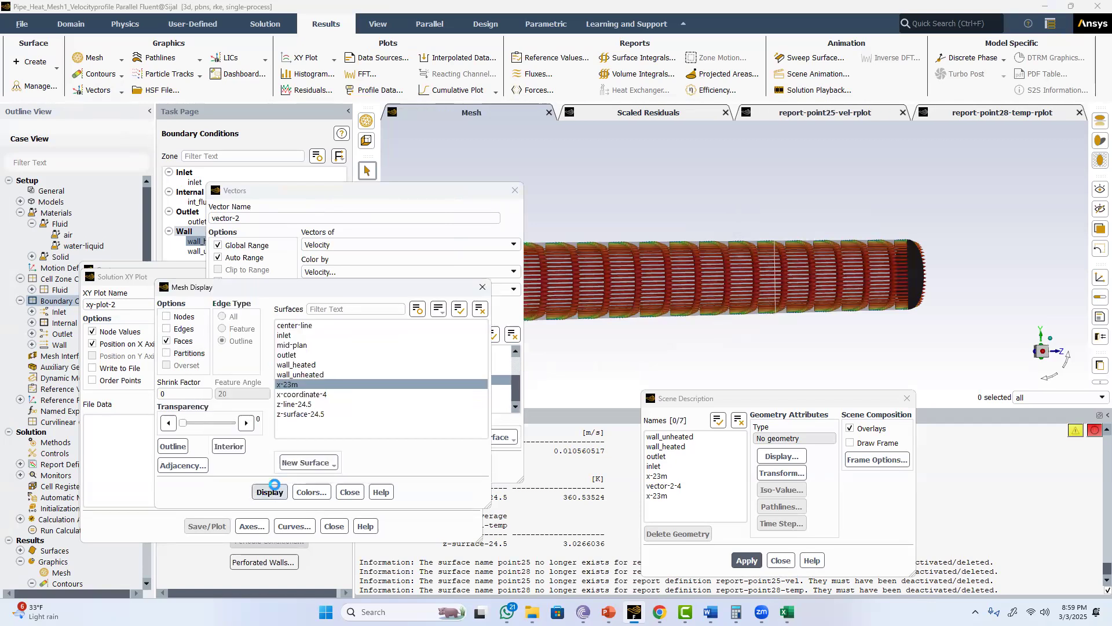
pyautogui.click(301, 277)
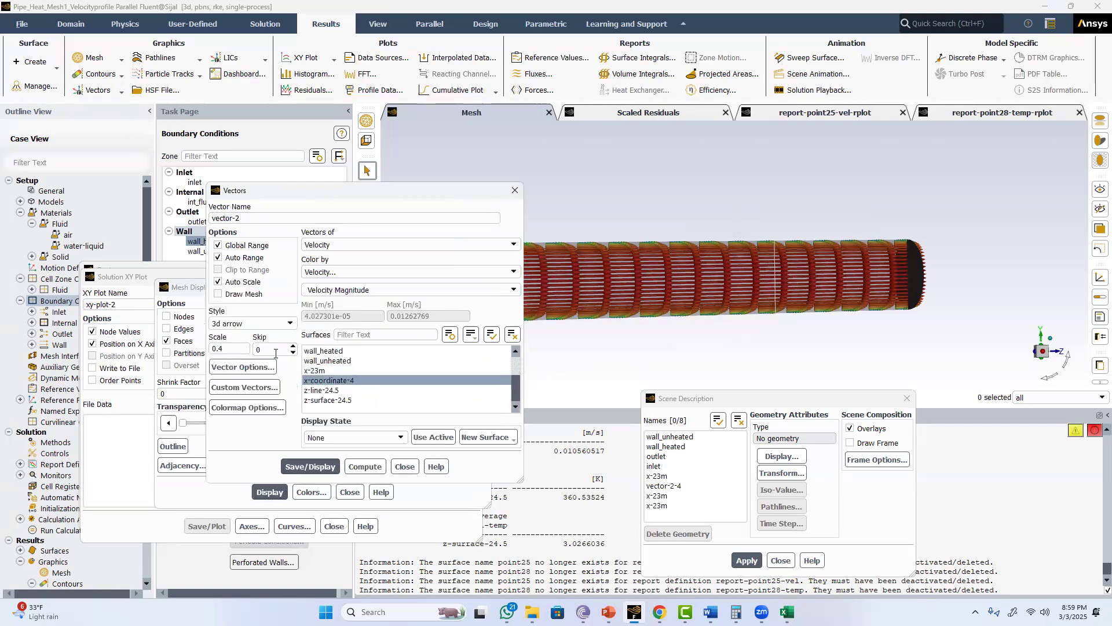
pyautogui.click(307, 463)
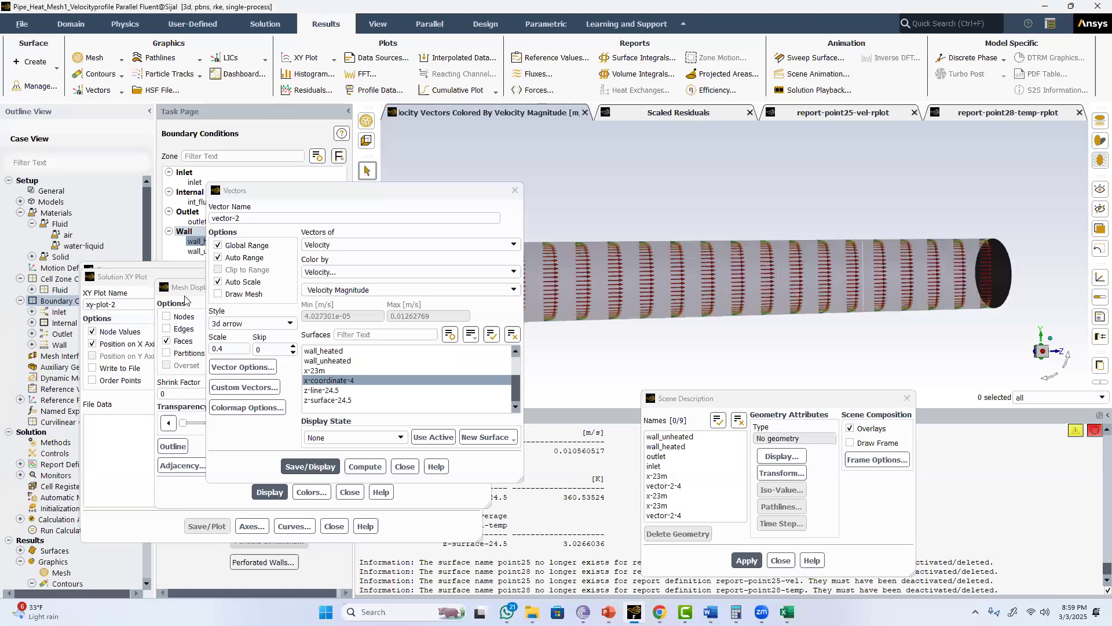
# Set the velocity vector scale to 0.6, redisplay the vectors and close all open dialogs
pyautogui.write('0.6')
pyautogui.click(308, 466)
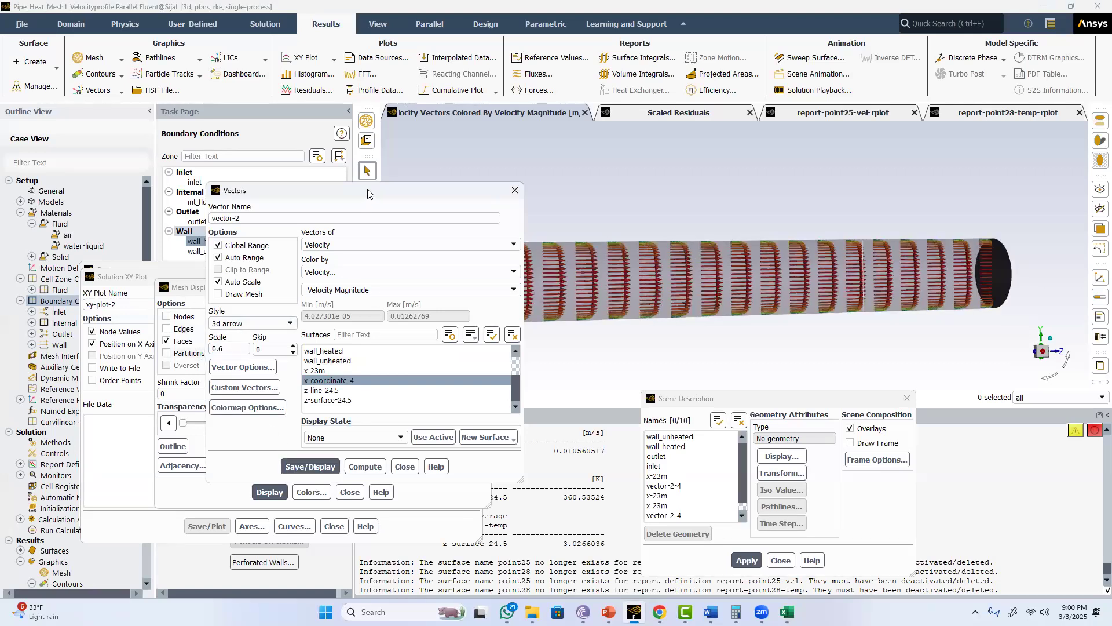
pyautogui.moveTo(324, 190); pyautogui.dragTo(96, 190)
pyautogui.click(482, 287)
pyautogui.click(473, 277)
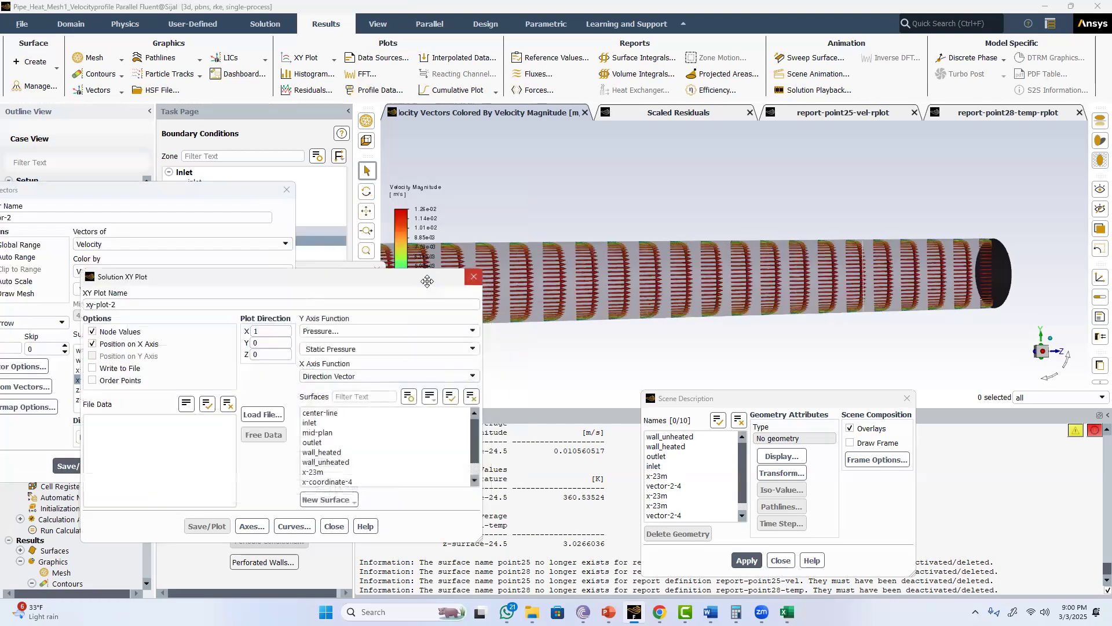
pyautogui.click(377, 270)
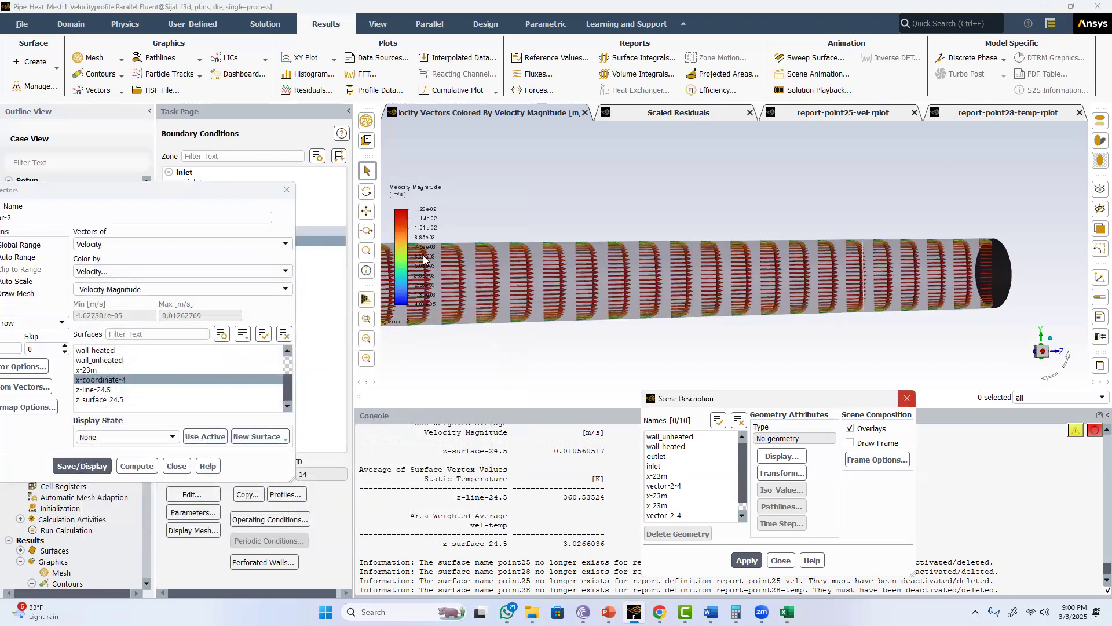
pyautogui.click(907, 398)
pyautogui.click(284, 192)
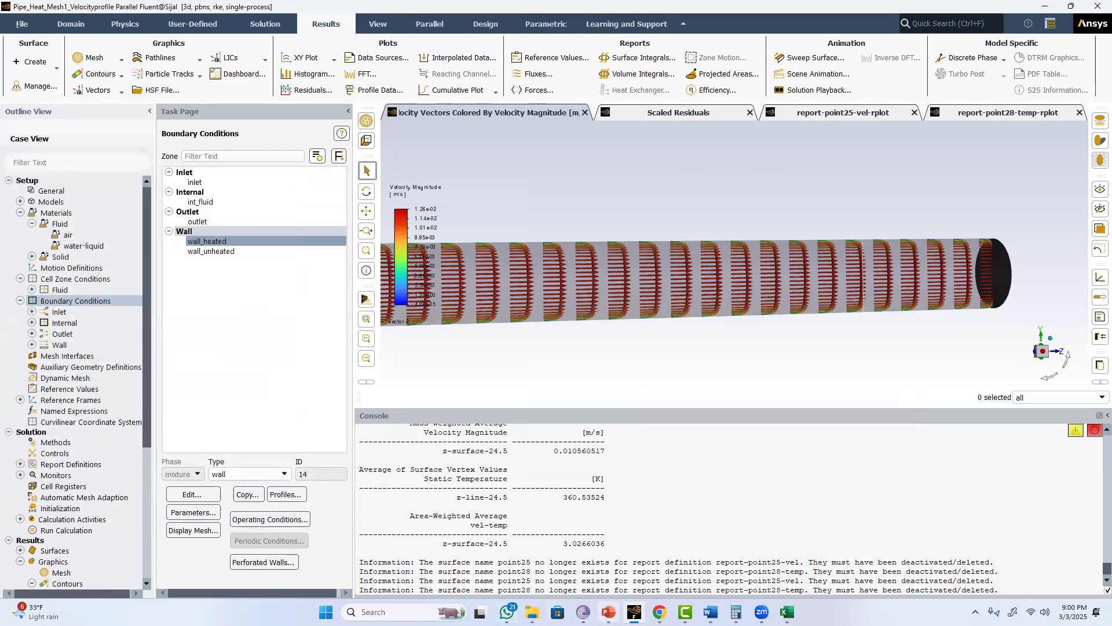
# Switch to the PowerPoint presentation, enlarge slide 5's laminar and turbulent profile diagram, and shrink the window over Fluent for comparison
pyautogui.scroll(4, 624, 335)
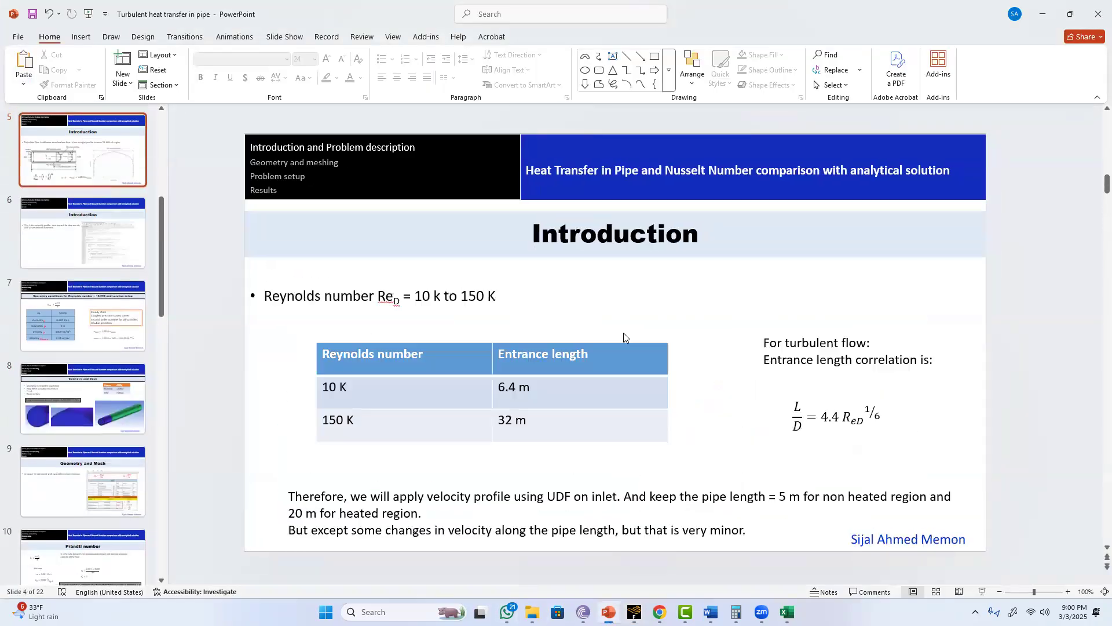
pyautogui.scroll(-1, 624, 337)
pyautogui.keyDown('ctrl'); pyautogui.scroll(10, 698, 374); pyautogui.keyUp('ctrl')
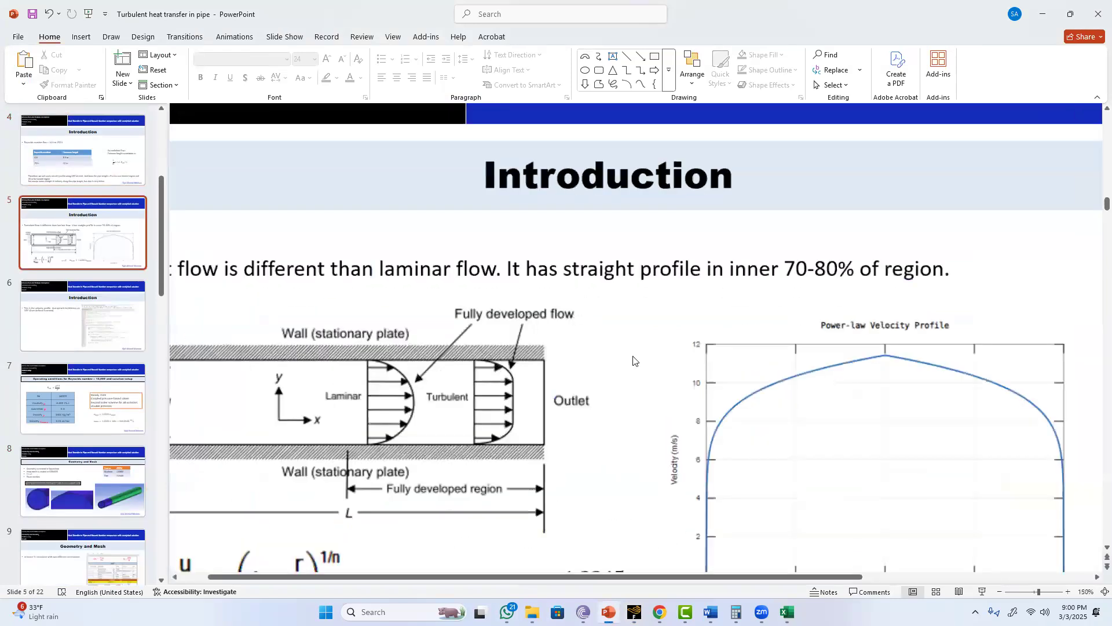
pyautogui.doubleClick(870, 13)
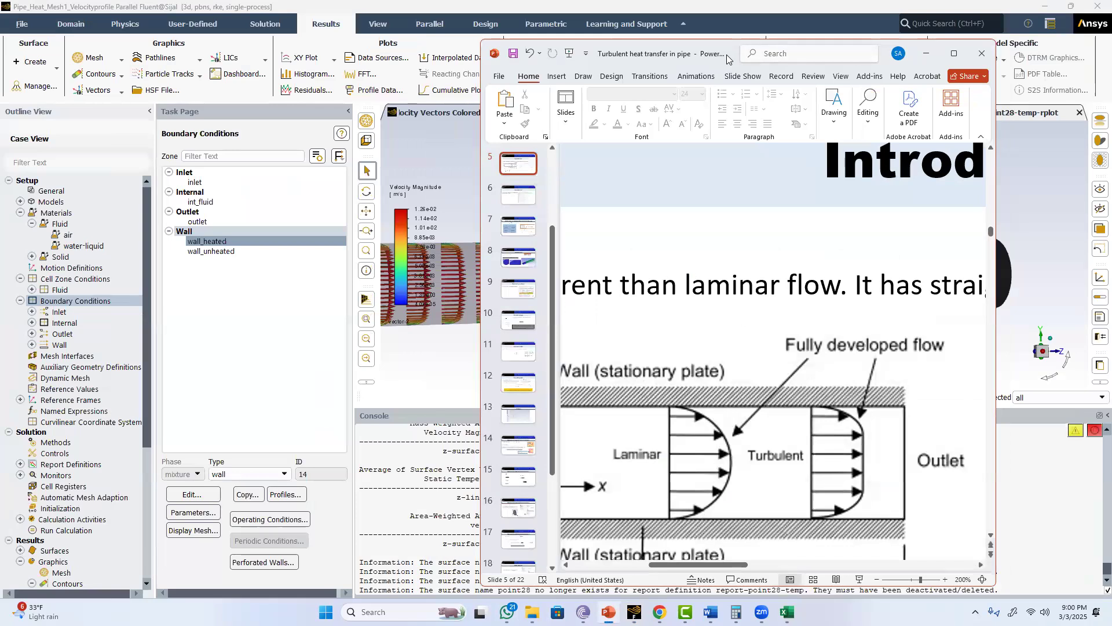
# Switch back to Fluent, restore its window to a smaller size and place it beside the presentation's laminar and turbulent profile diagram
pyautogui.click(868, 7)
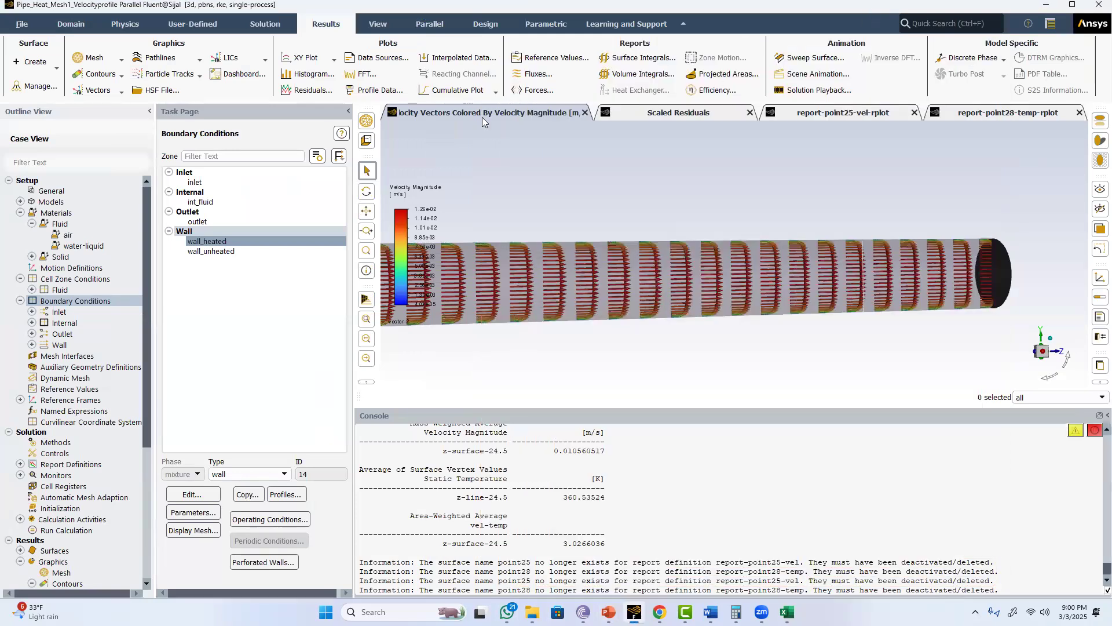
pyautogui.doubleClick(868, 9)
pyautogui.moveTo(196, 9); pyautogui.dragTo(656, 45)
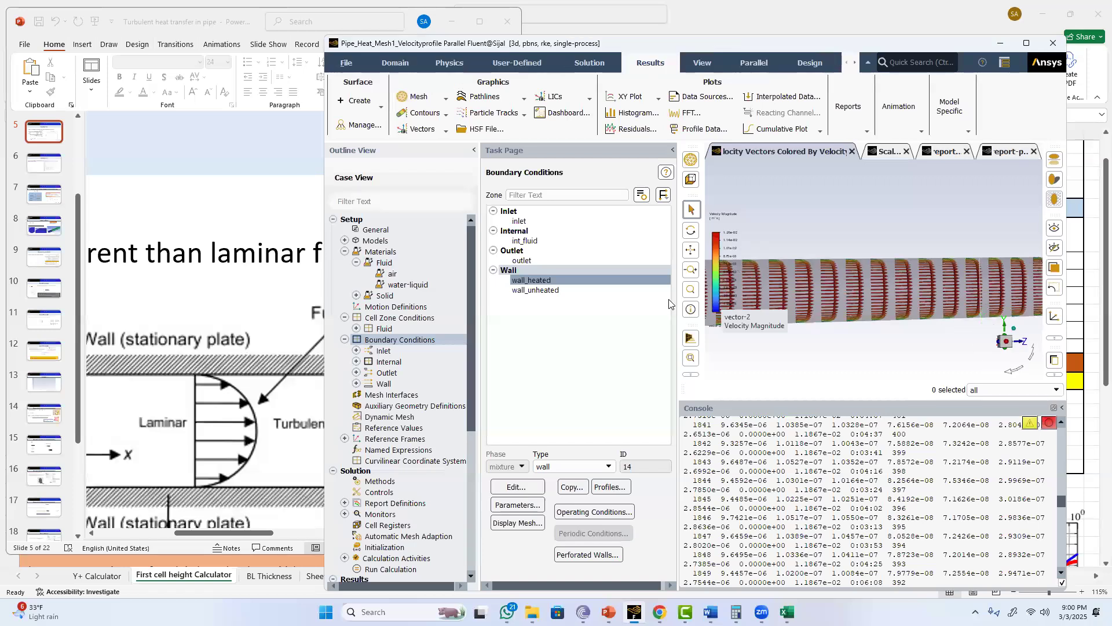
pyautogui.scroll(5, 802, 285)
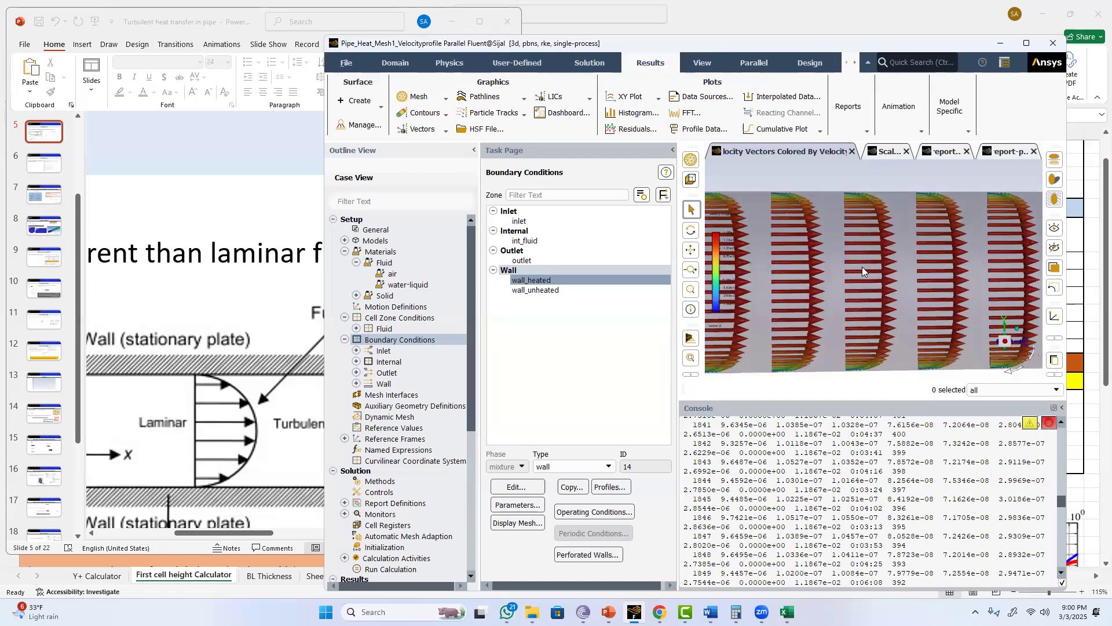
pyautogui.click(267, 241)
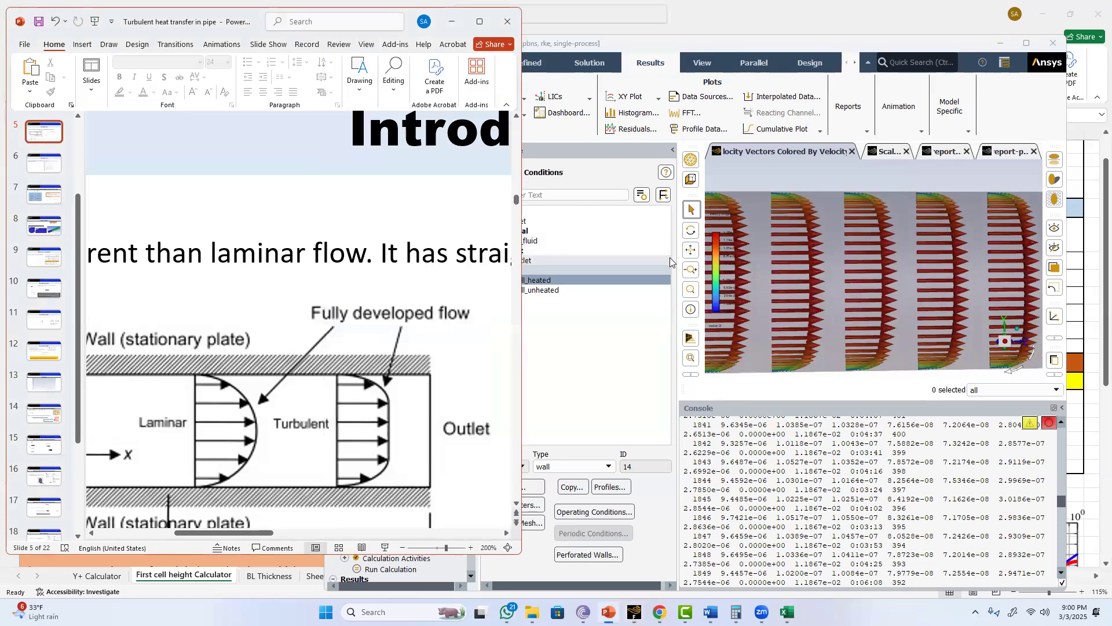
pyautogui.click(878, 43)
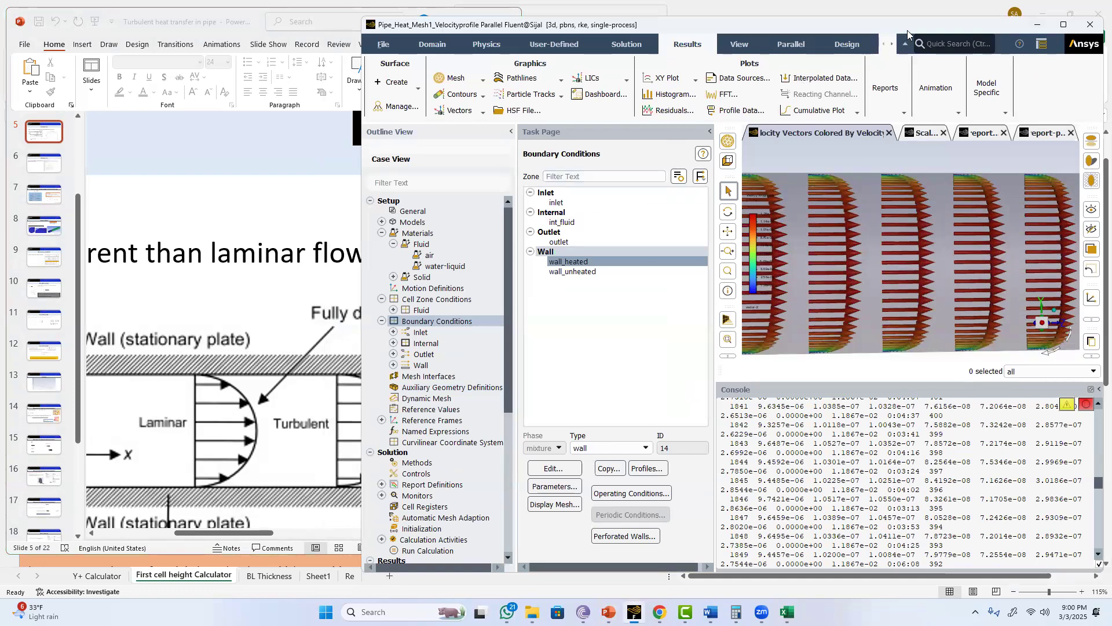
pyautogui.moveTo(908, 26); pyautogui.dragTo(907, 21)
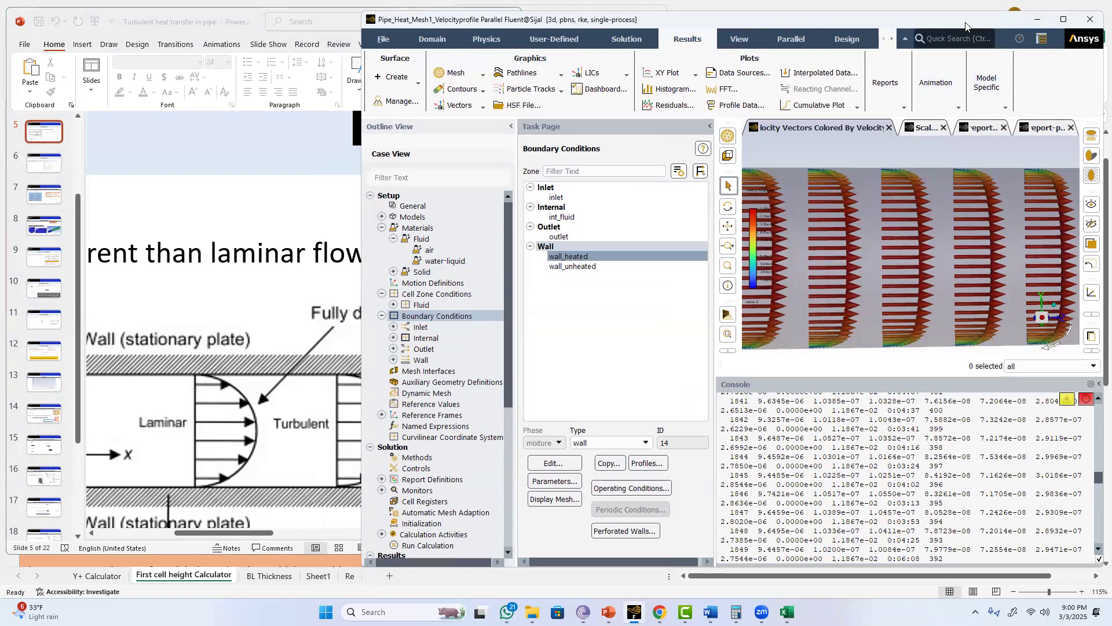
pyautogui.moveTo(388, 24); pyautogui.dragTo(301, 79)
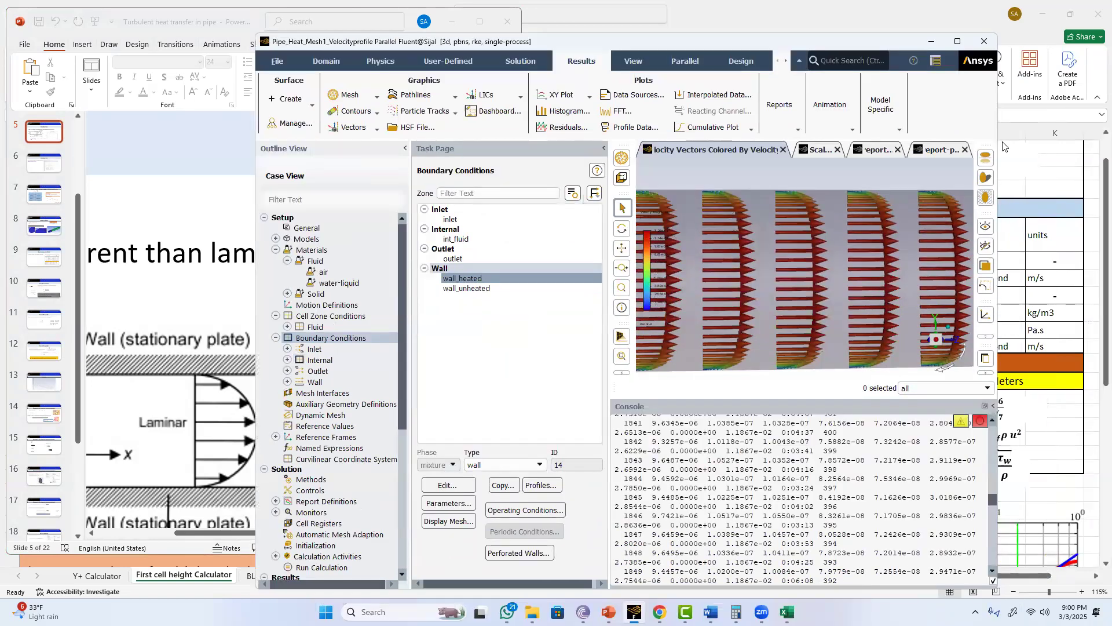
pyautogui.moveTo(998, 140); pyautogui.dragTo(1003, 140)
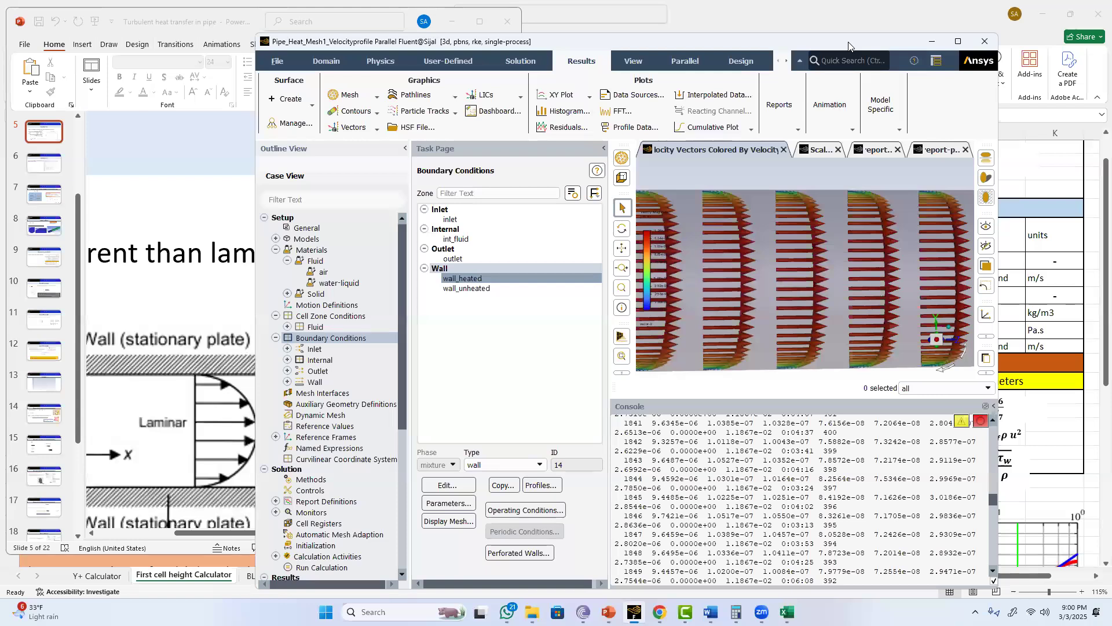
pyautogui.moveTo(849, 44); pyautogui.dragTo(958, 42)
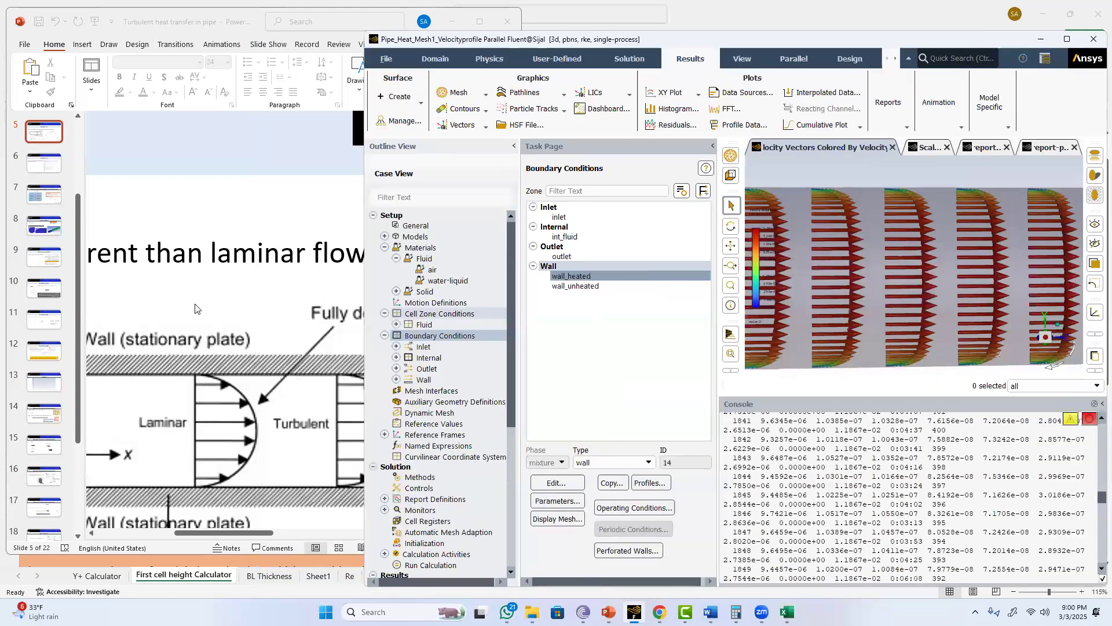
# Compare the slide's turbulent profile with the velocity vector plot and shift the presentation window aside so both profiles are in view
pyautogui.click(211, 307)
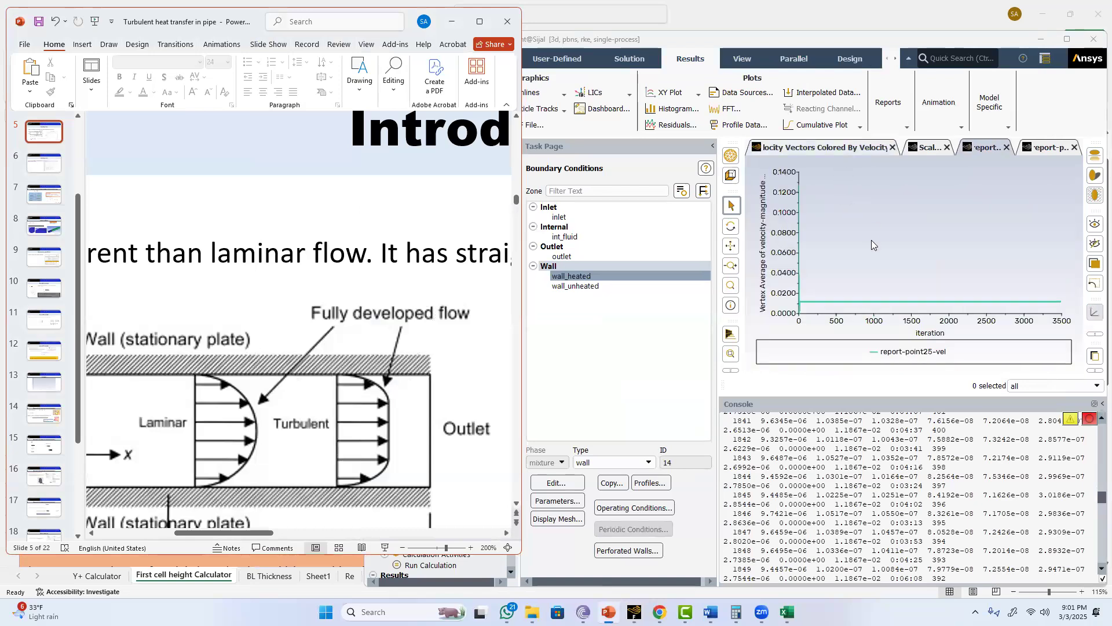
pyautogui.click(1040, 150)
pyautogui.click(850, 147)
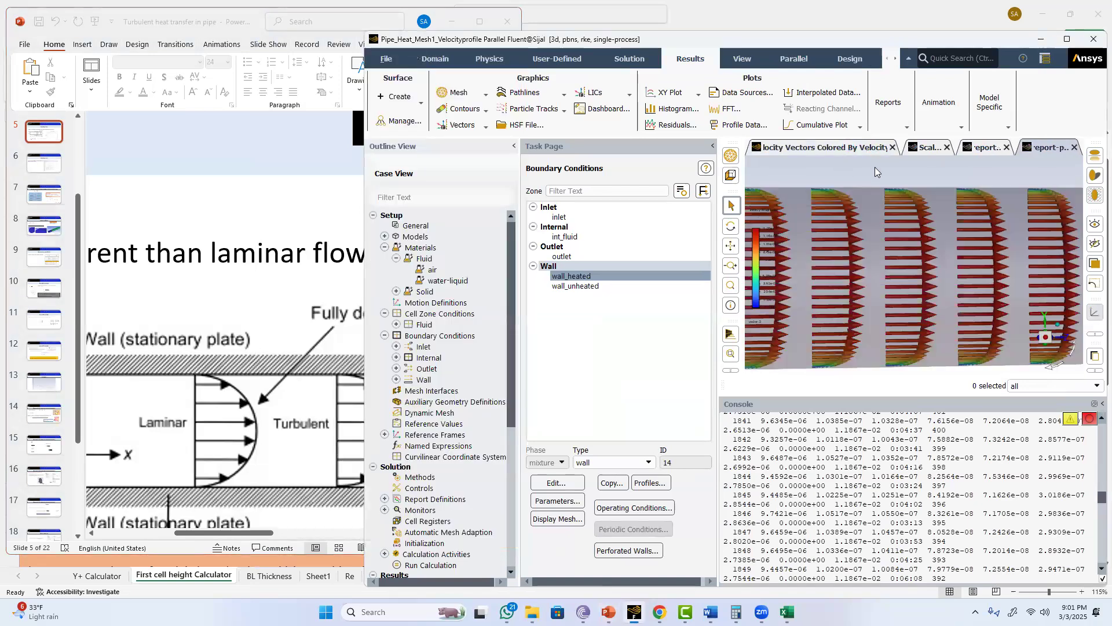
pyautogui.scroll(2, 861, 202)
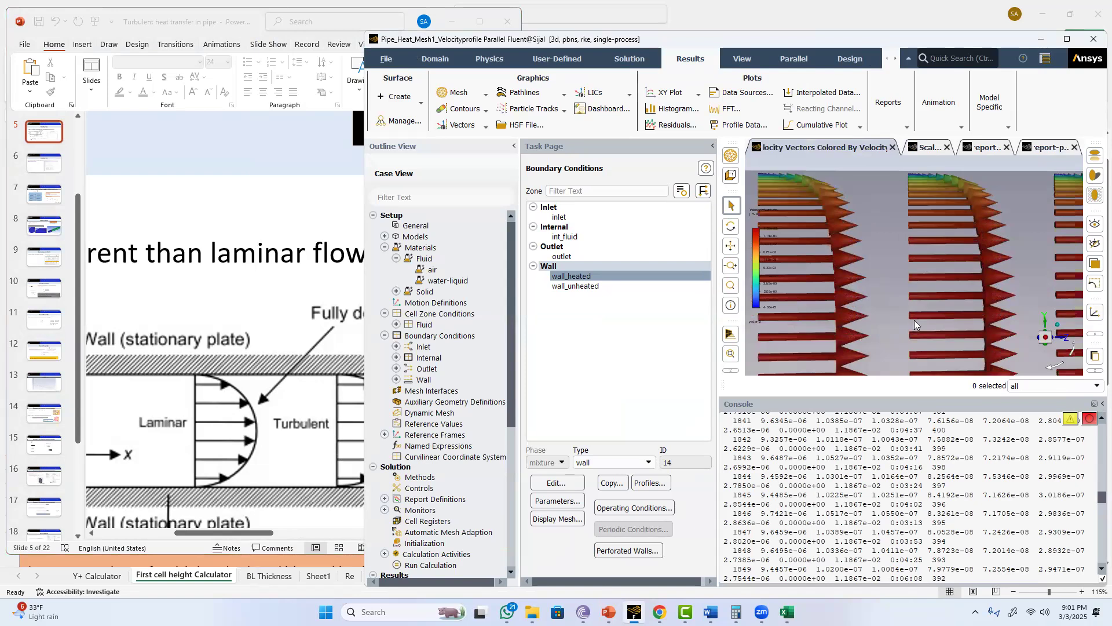
pyautogui.scroll(-2, 803, 246)
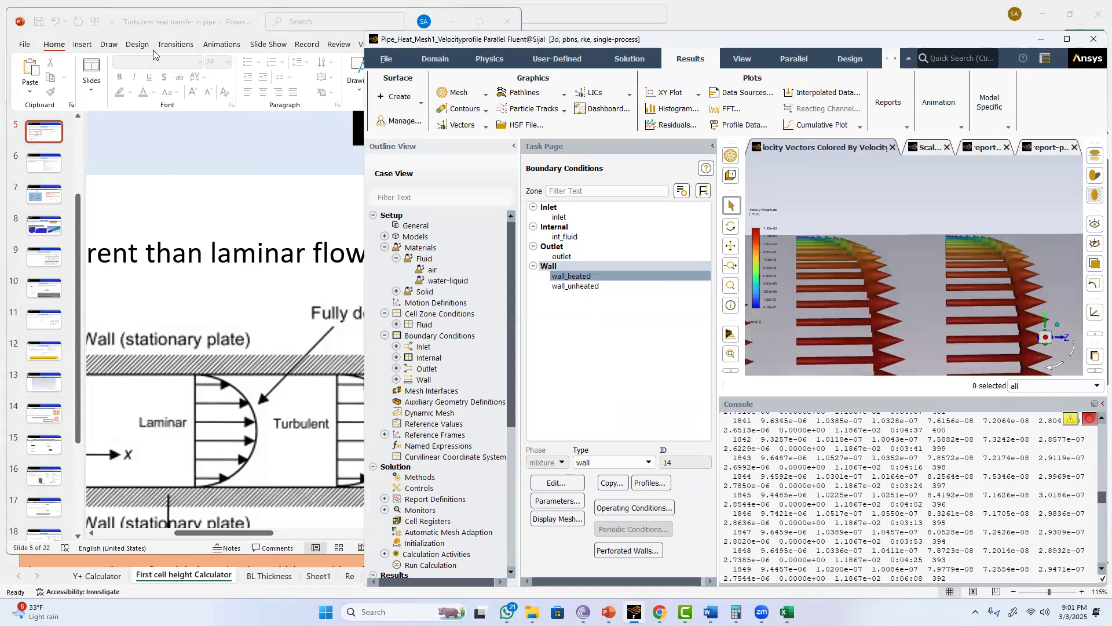
pyautogui.click(207, 21)
# Reopen the vector-2 definition, redisplay its velocity vectors on the x-coordinate-4 surface and close the dialog
pyautogui.click(843, 234)
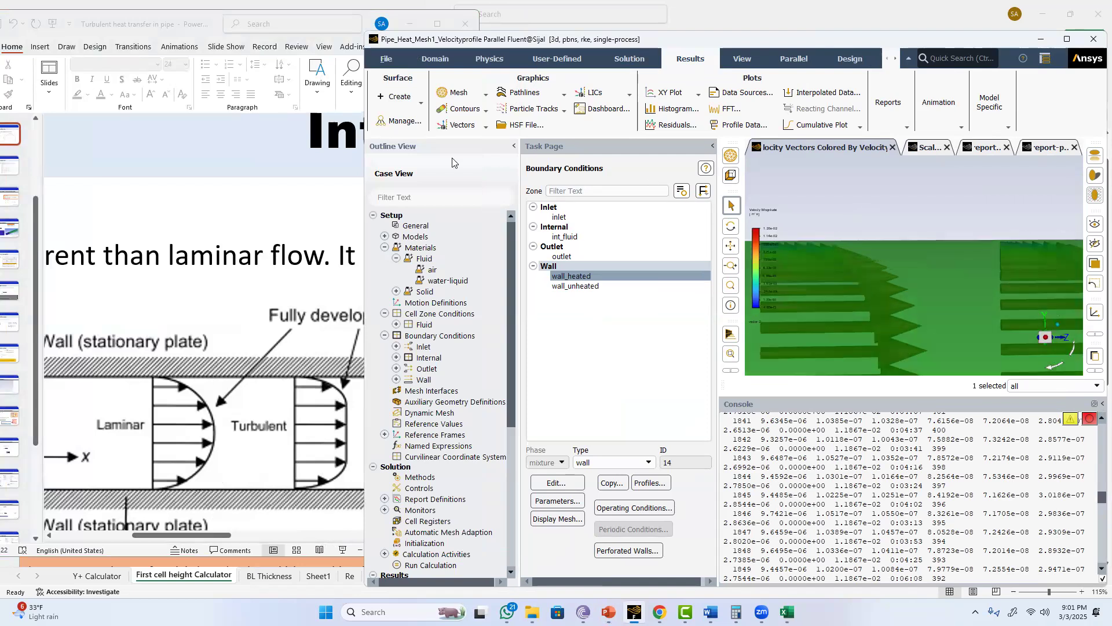
pyautogui.scroll(-3, 432, 371)
pyautogui.scroll(-2, 433, 535)
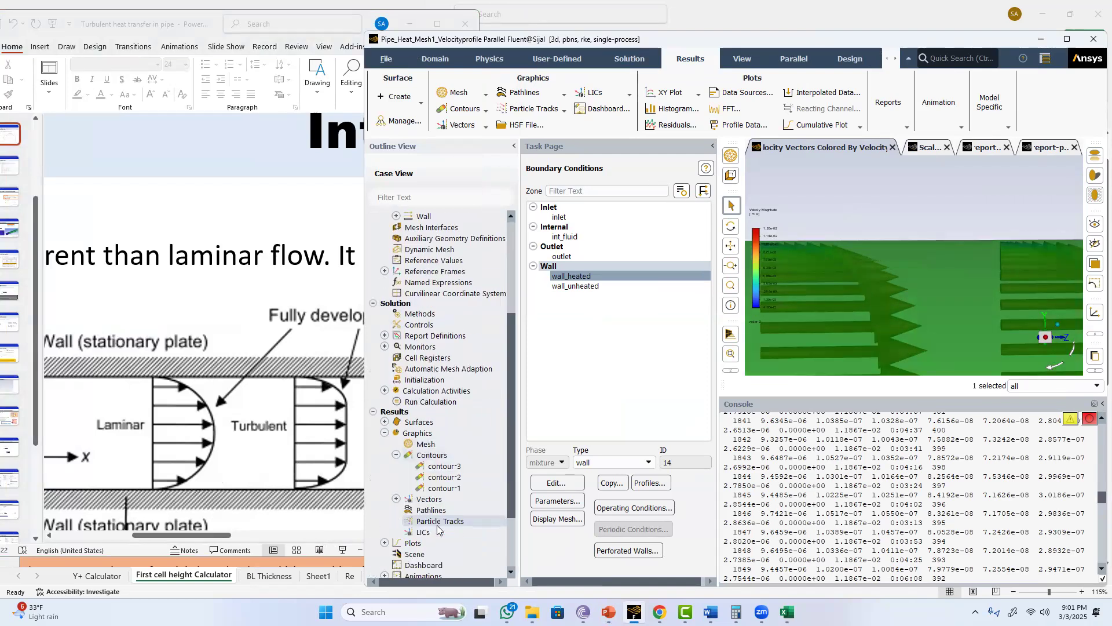
pyautogui.click(397, 498)
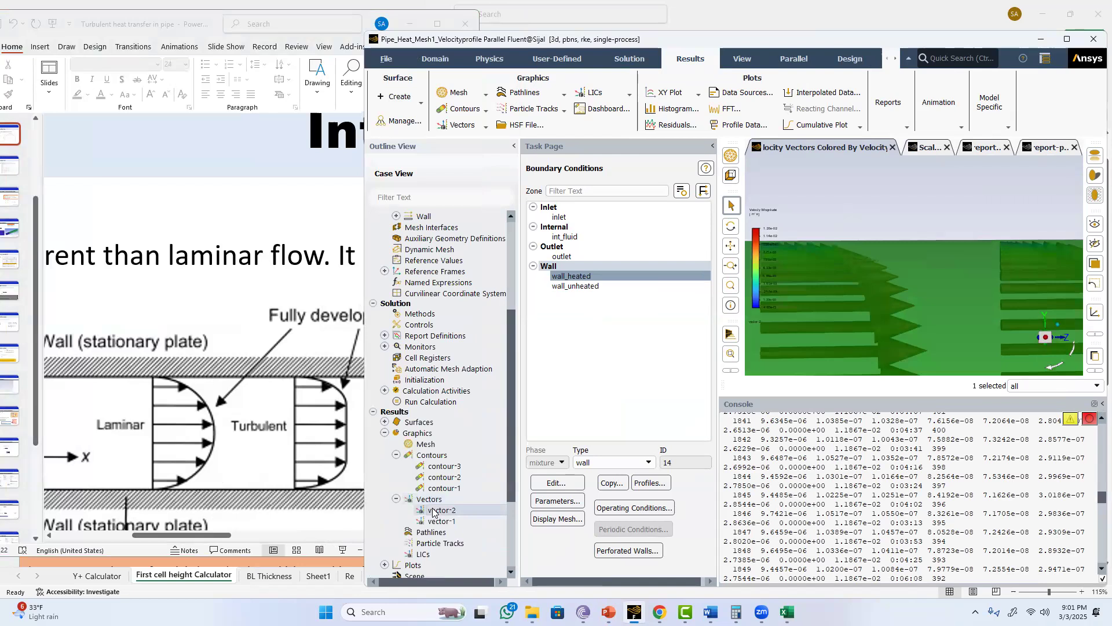
pyautogui.doubleClick(434, 510)
pyautogui.click(73, 466)
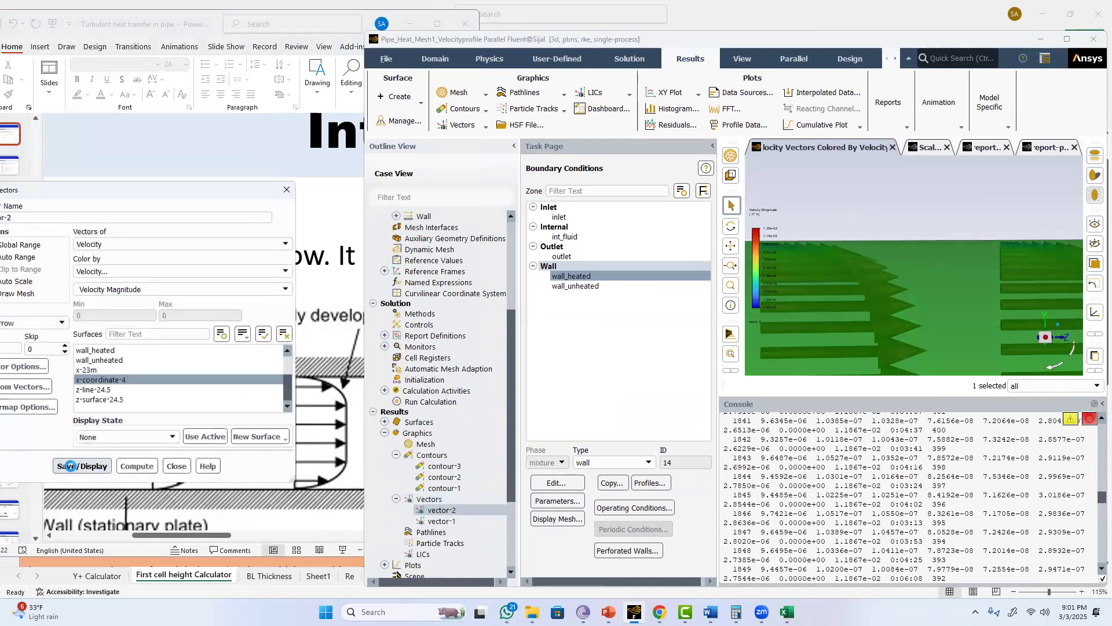
pyautogui.click(177, 467)
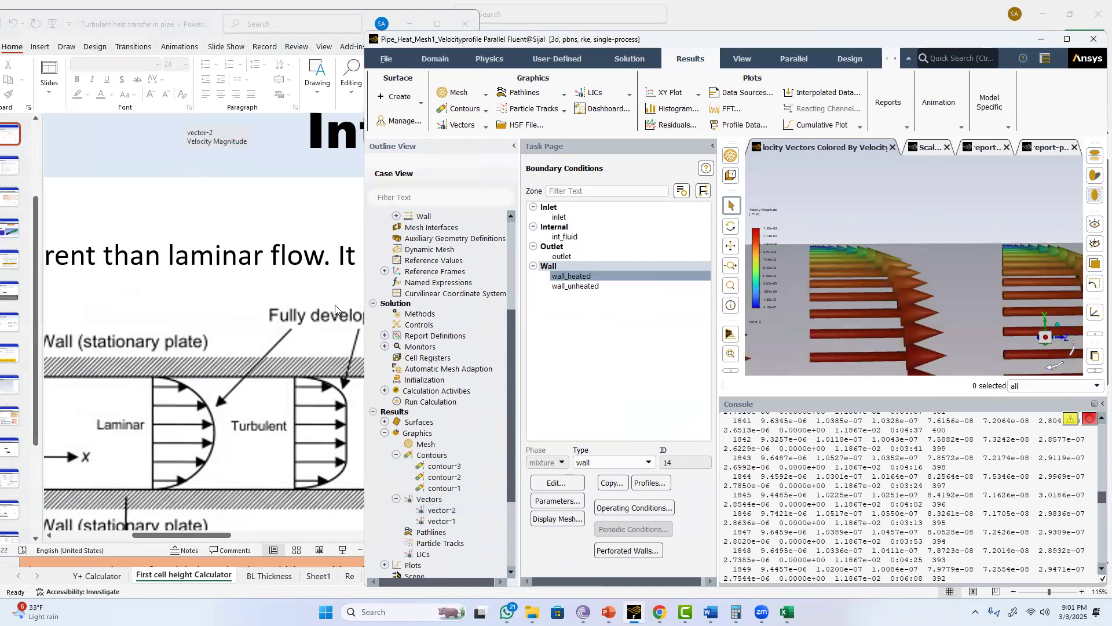
# Examine the velocity vectors near the pipe wall and across the core against the slide's turbulent profile
pyautogui.moveTo(877, 241); pyautogui.dragTo(834, 254)
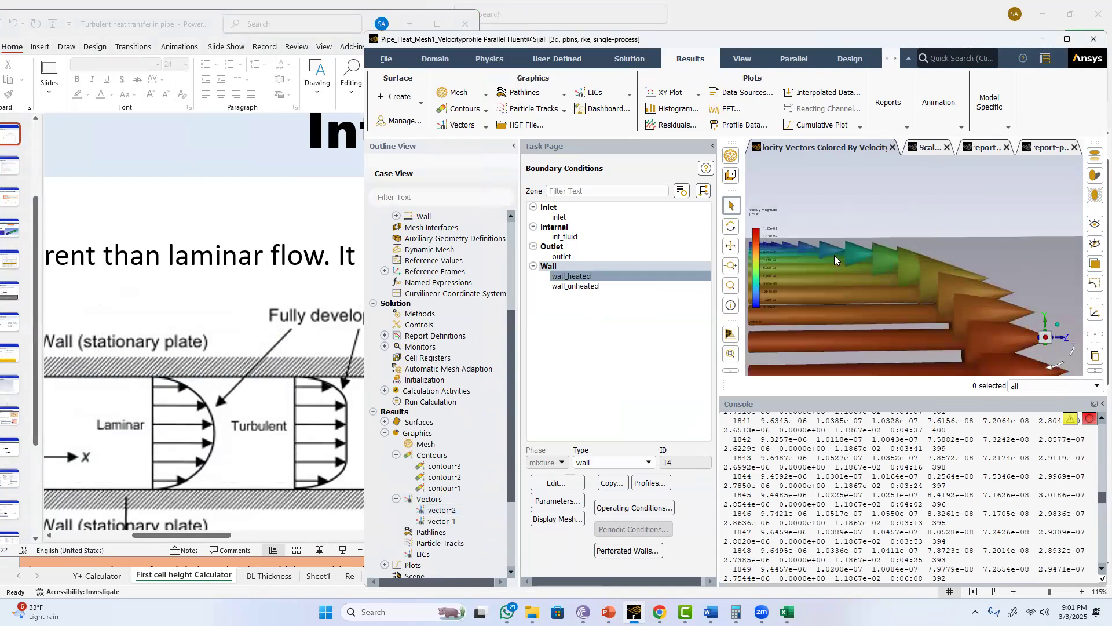
pyautogui.moveTo(914, 199)
pyautogui.mouseDown()
pyautogui.moveTo(980, 188)
pyautogui.moveTo(924, 237)
pyautogui.moveTo(884, 225)
pyautogui.moveTo(896, 198)
pyautogui.mouseUp()
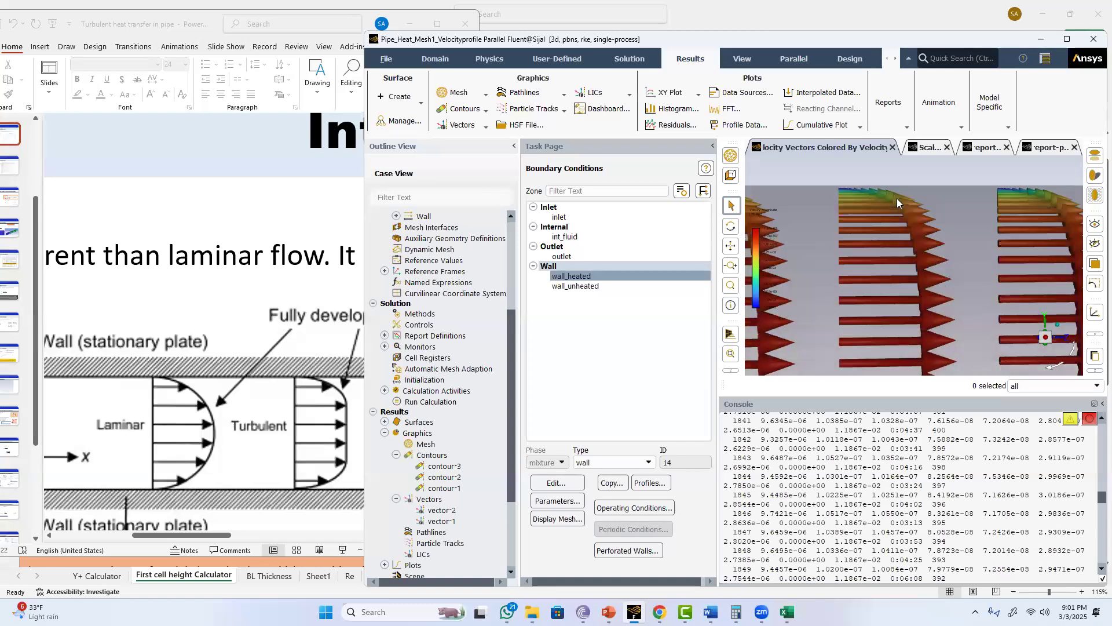
pyautogui.moveTo(935, 296); pyautogui.dragTo(910, 298)
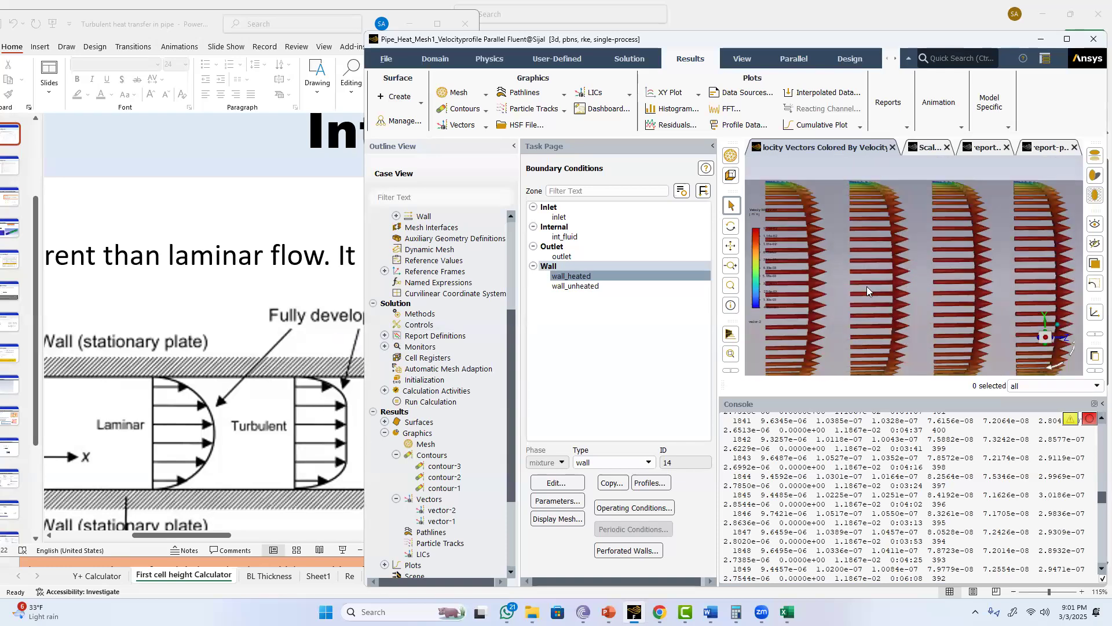
pyautogui.scroll(-1, 867, 289)
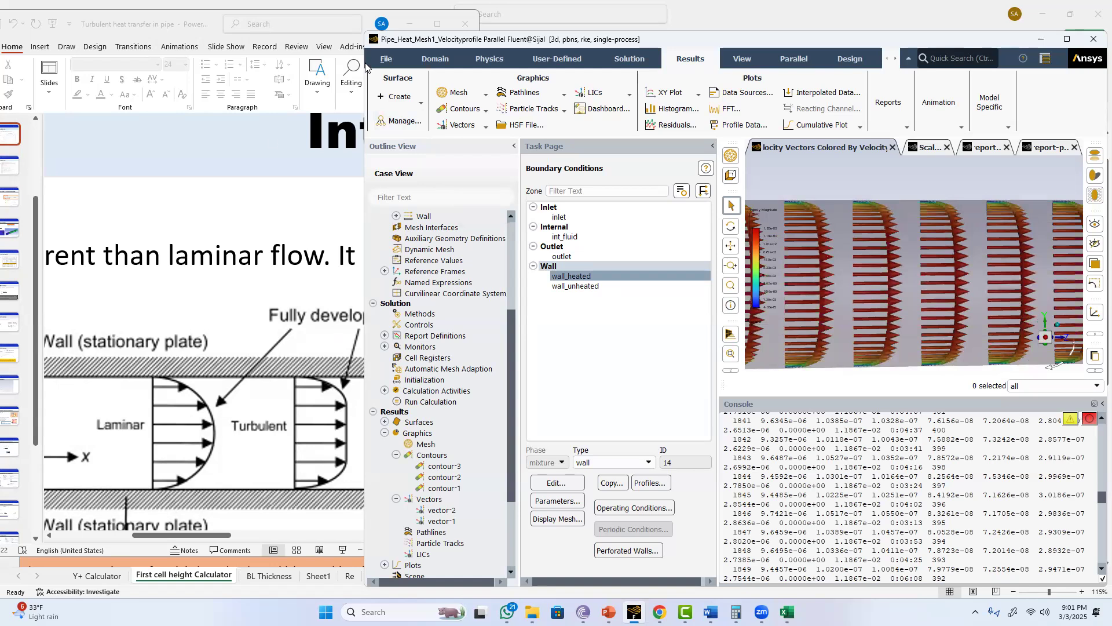
pyautogui.click(252, 227)
pyautogui.click(885, 224)
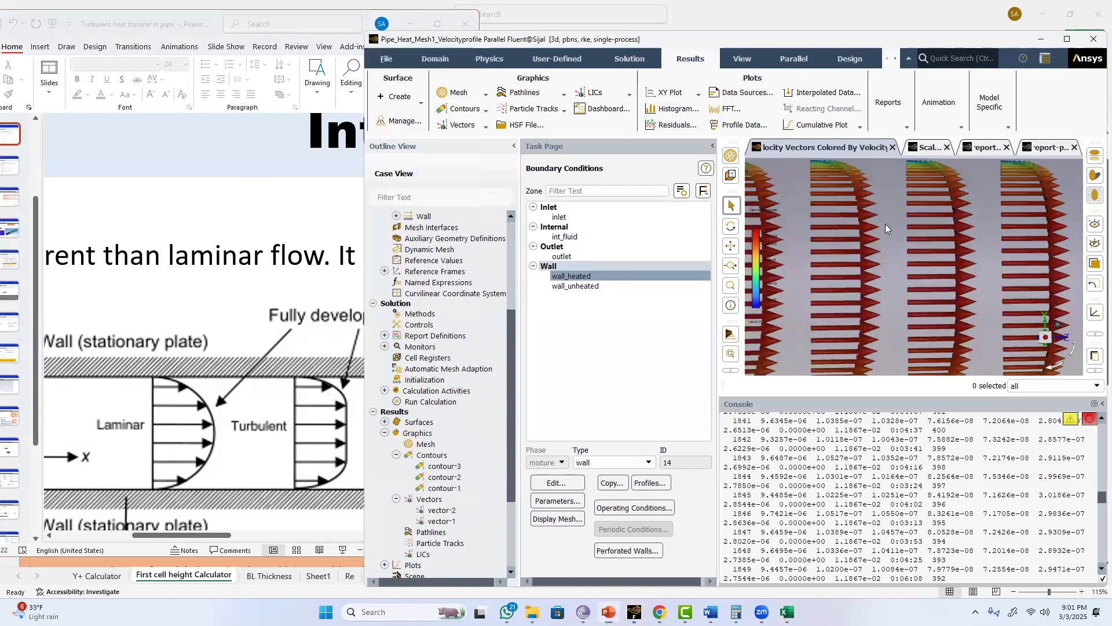
pyautogui.scroll(2, 884, 237)
pyautogui.scroll(1, 885, 259)
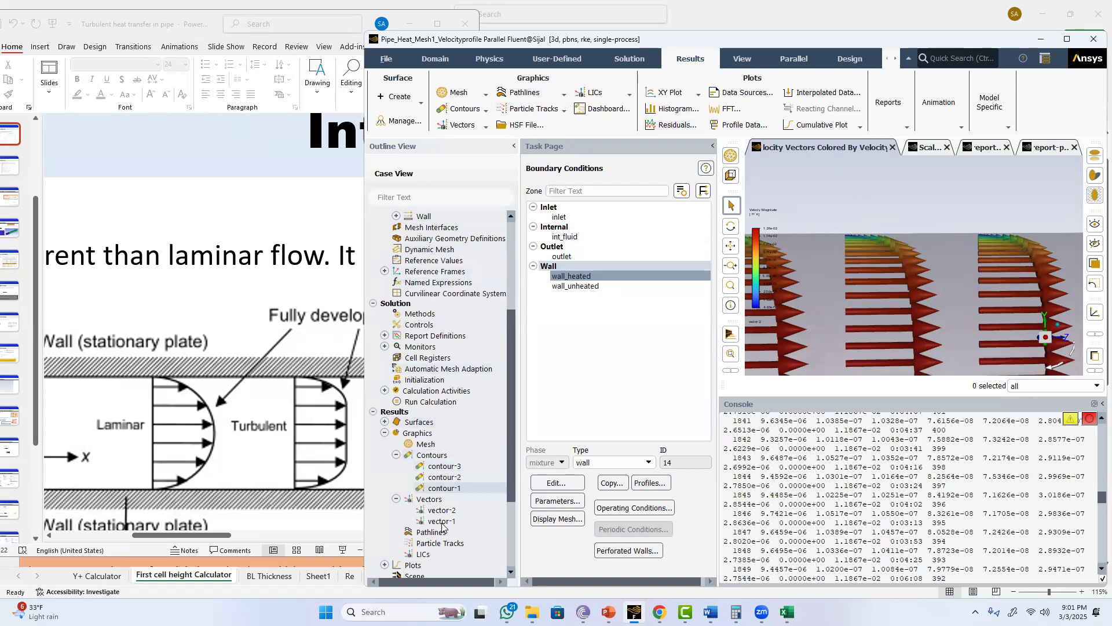
# Plot static temperature along the center-line by setting xy-plot-1's Y axis function to Temperature
pyautogui.scroll(-2, 446, 524)
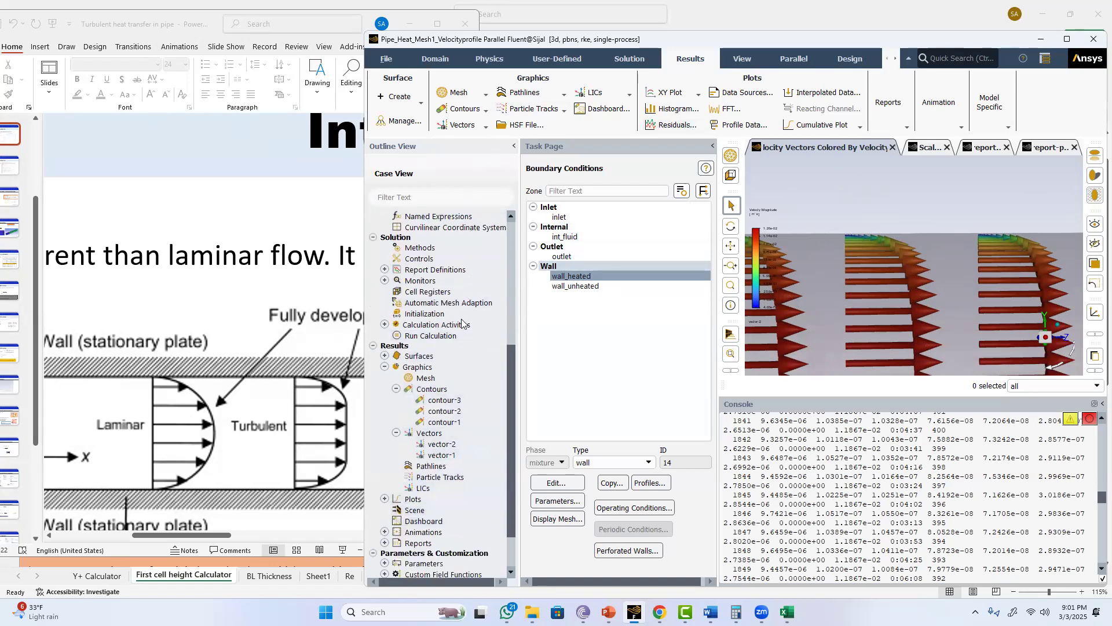
pyautogui.click(385, 499)
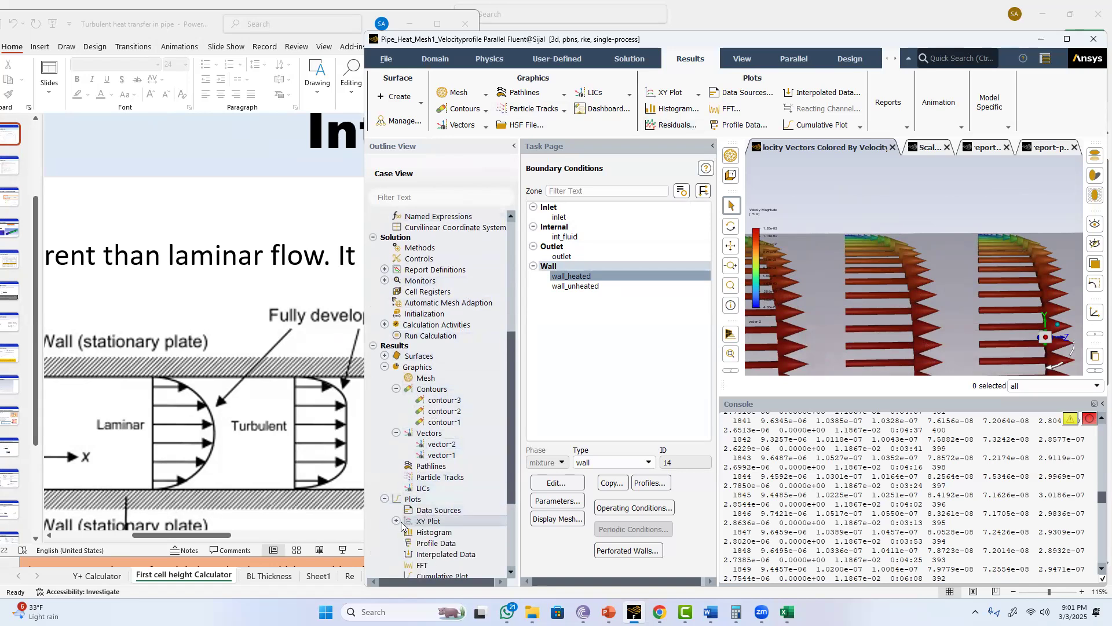
pyautogui.click(397, 521)
pyautogui.doubleClick(433, 533)
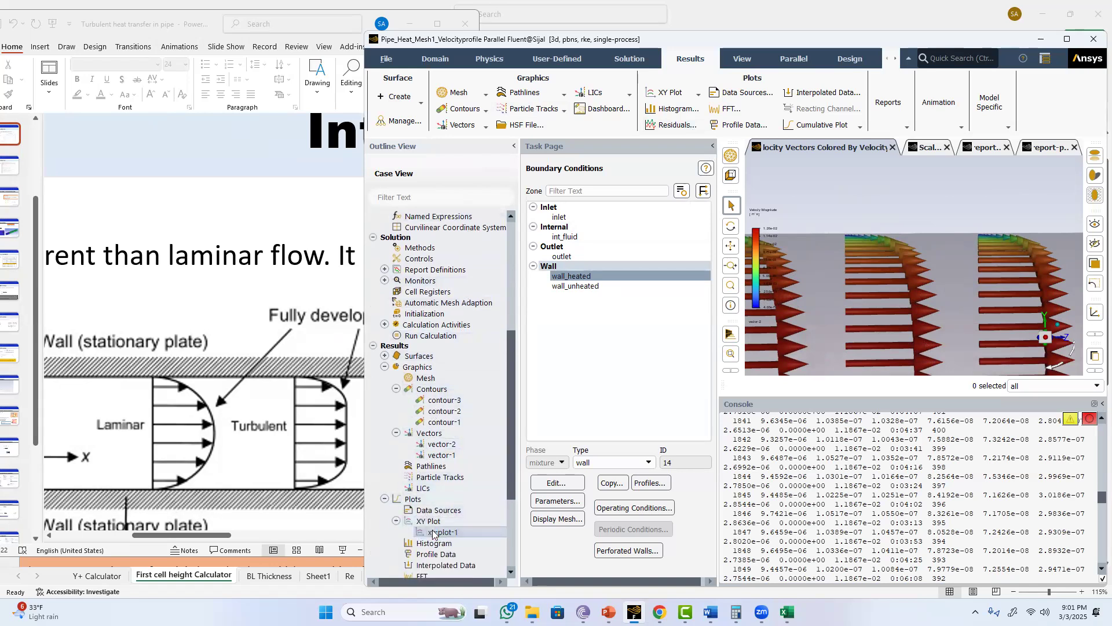
pyautogui.click(348, 333)
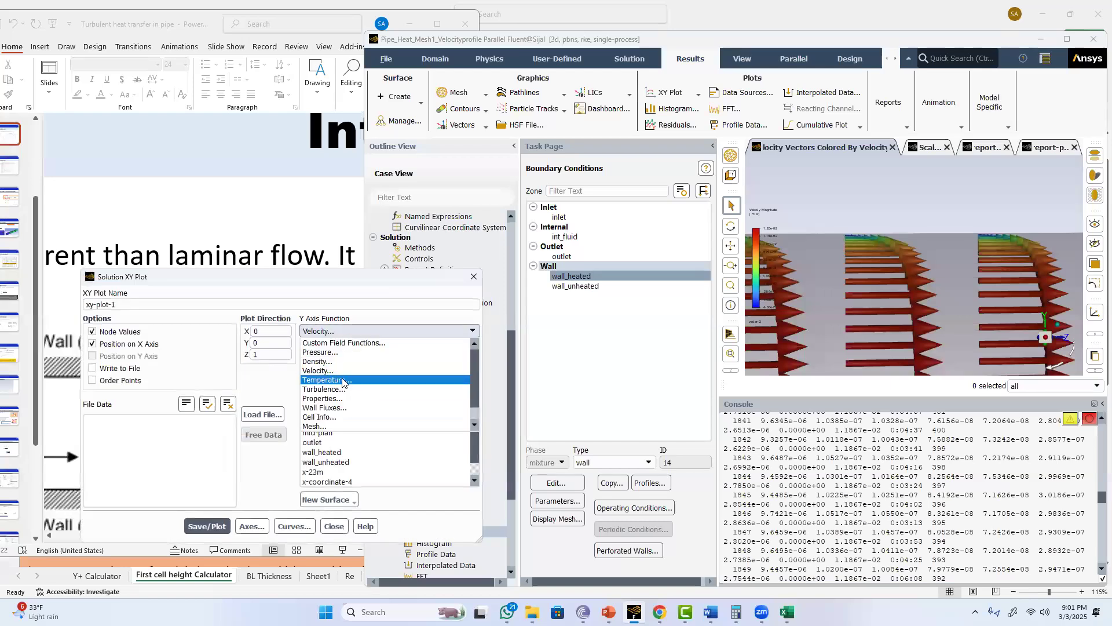
pyautogui.click(345, 382)
pyautogui.click(221, 525)
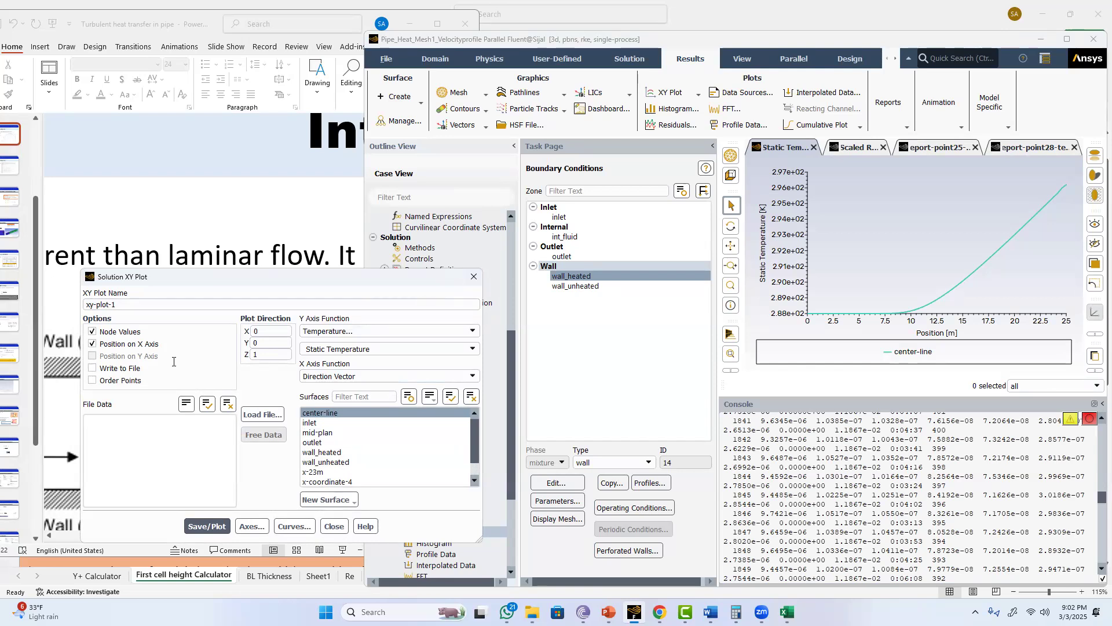
# Put position on the Y axis of xy-plot-1, set the plot direction to Y 1 and Z 0, and plot it
pyautogui.click(127, 345)
pyautogui.click(119, 356)
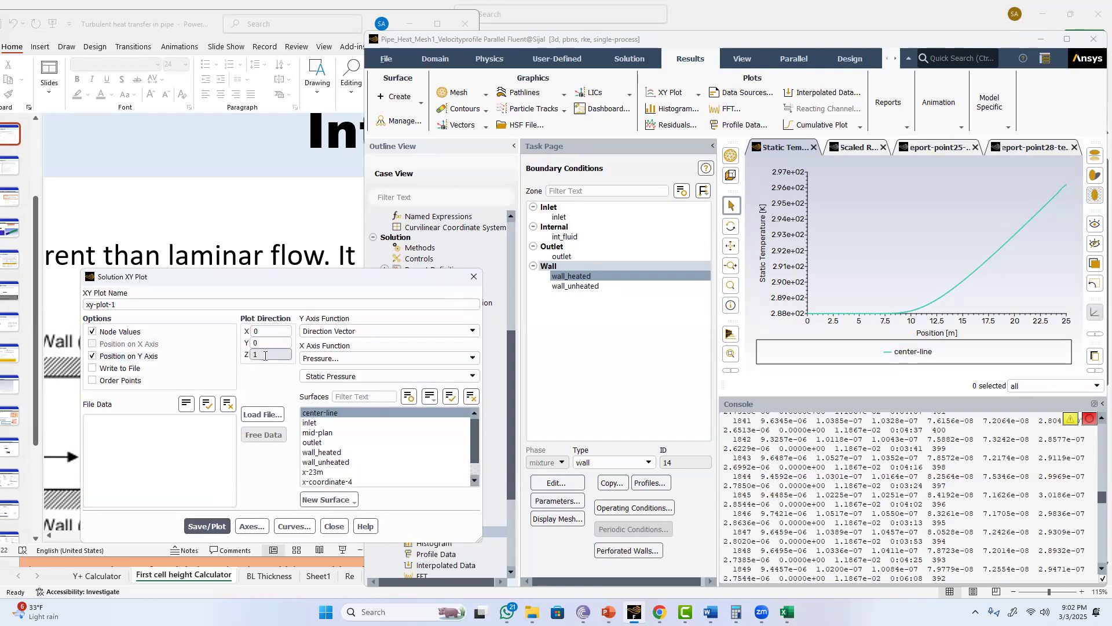
pyautogui.write('0')
pyautogui.moveTo(280, 344); pyautogui.dragTo(207, 346)
pyautogui.write('1')
pyautogui.click(217, 531)
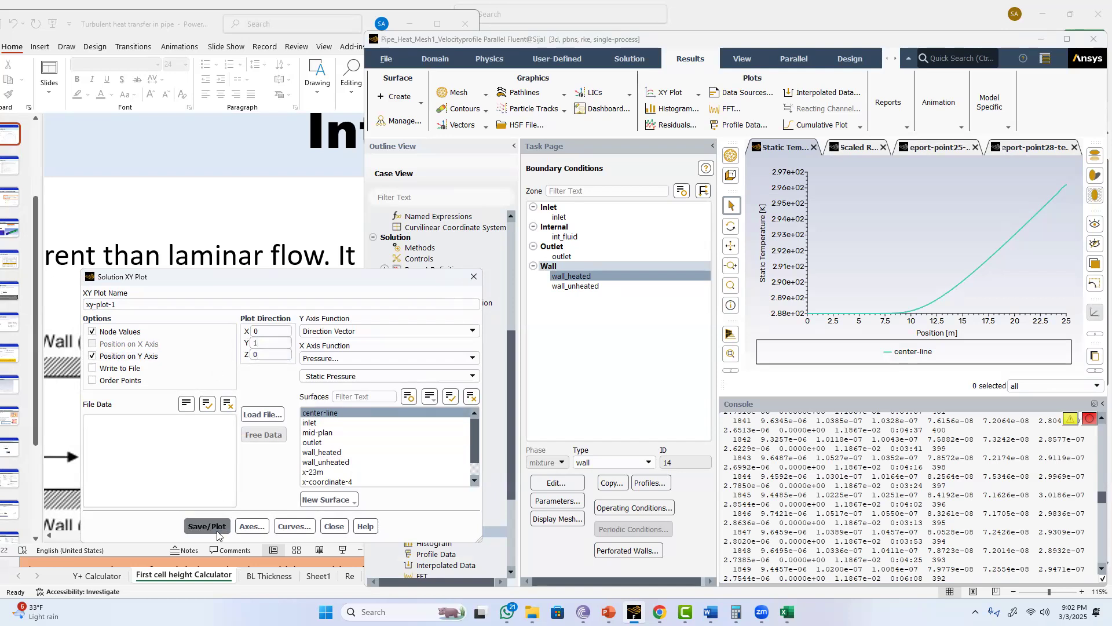
# Set the X axis function of xy-plot-1 to Velocity Magnitude and replot the center-line
pyautogui.click(371, 358)
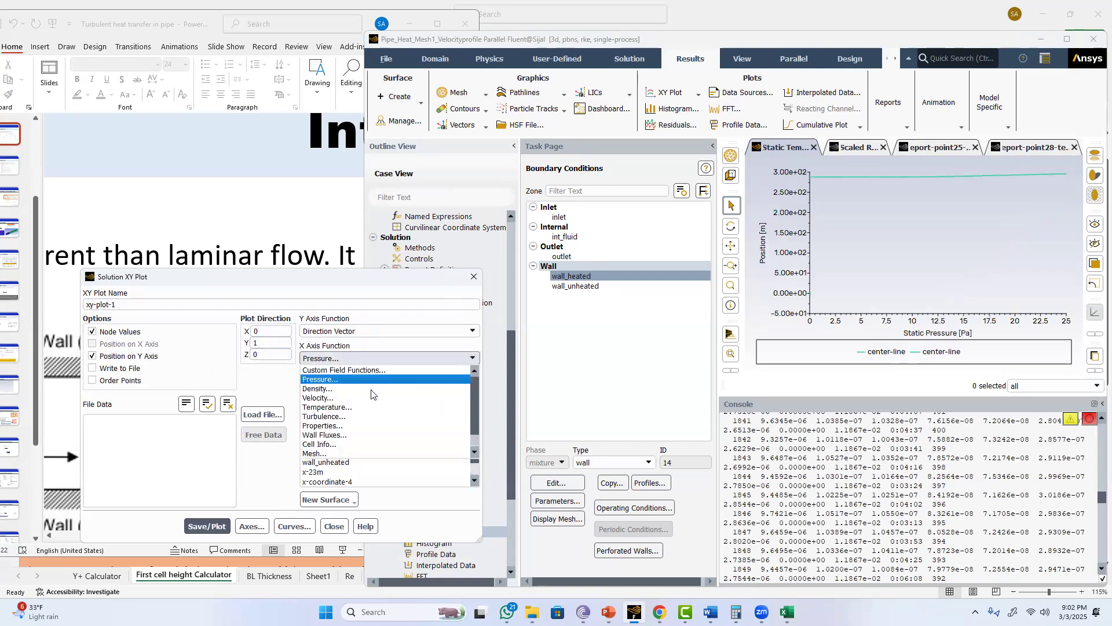
pyautogui.click(355, 398)
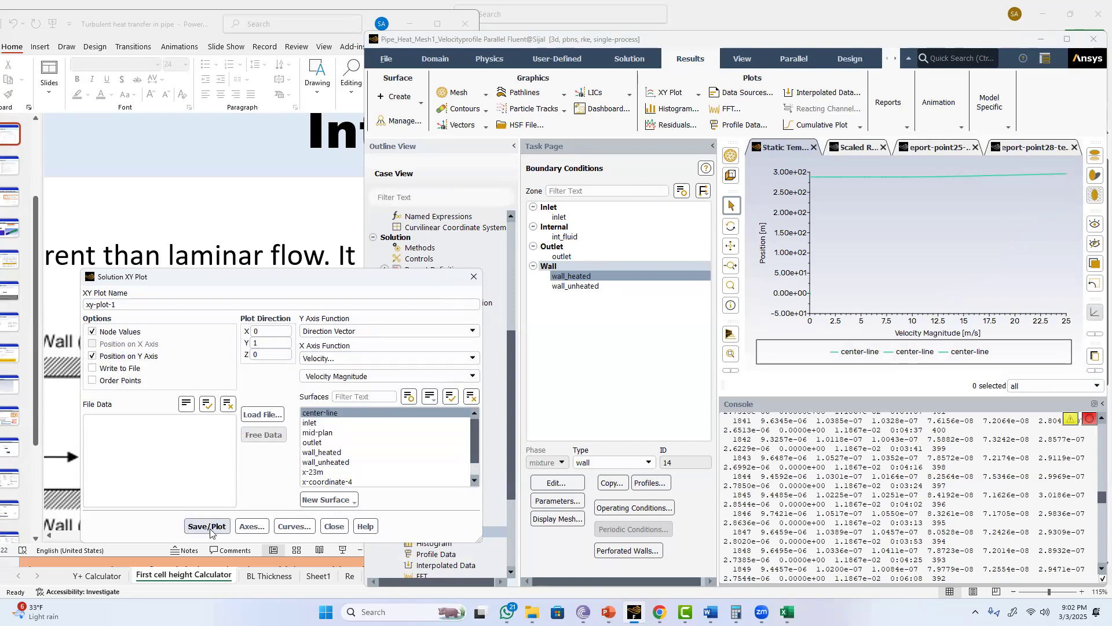
pyautogui.click(210, 531)
# Replace center-line with x-23m as the plotted surface of xy-plot-1 and replot the velocity magnitude
pyautogui.click(346, 442)
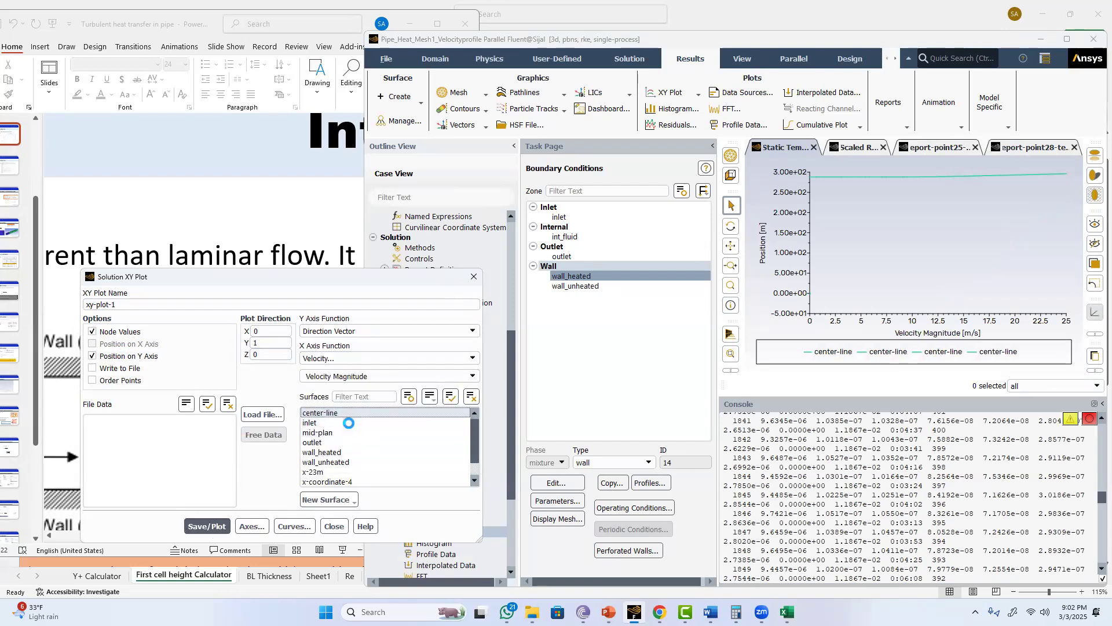
pyautogui.scroll(-1, 341, 451)
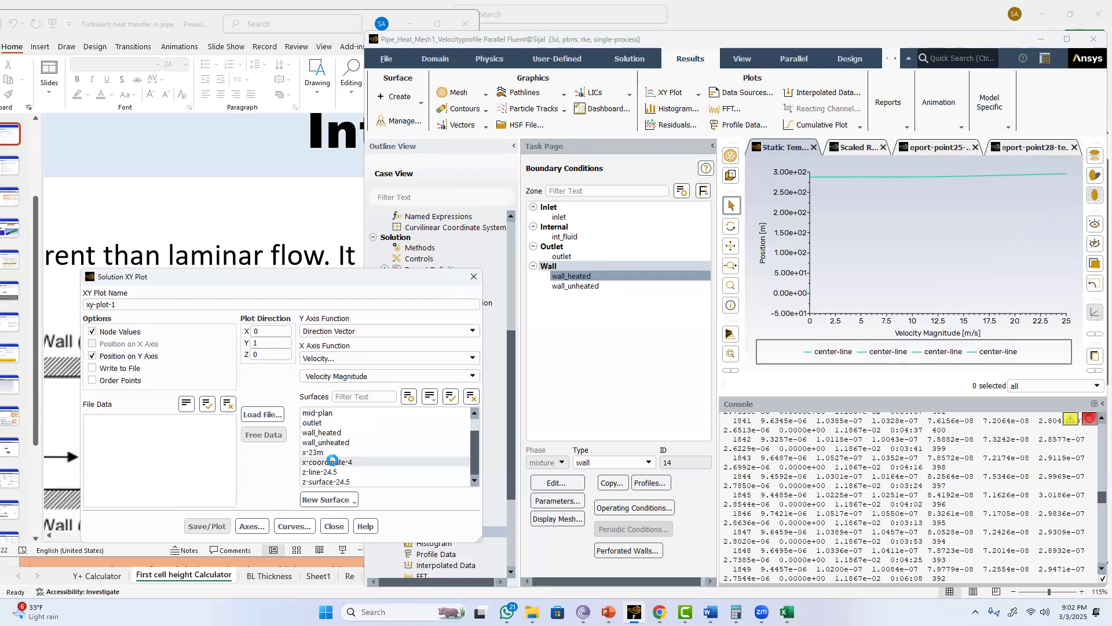
pyautogui.click(315, 452)
pyautogui.click(206, 528)
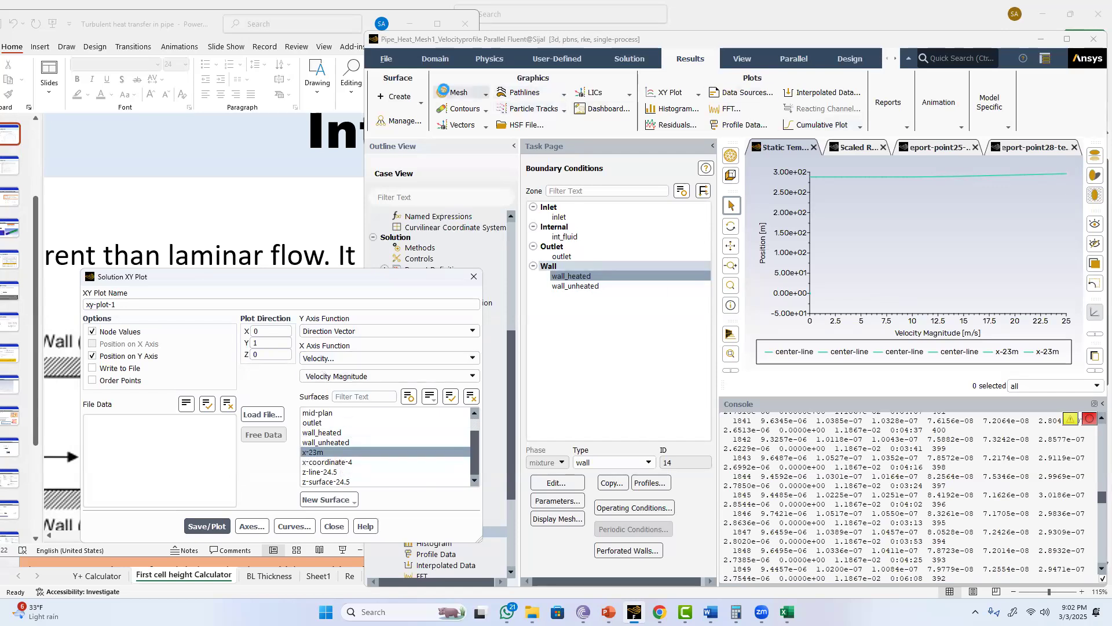
# Maximize the Fluent window and move the XY plot settings clear of the outline tree
pyautogui.click(989, 44)
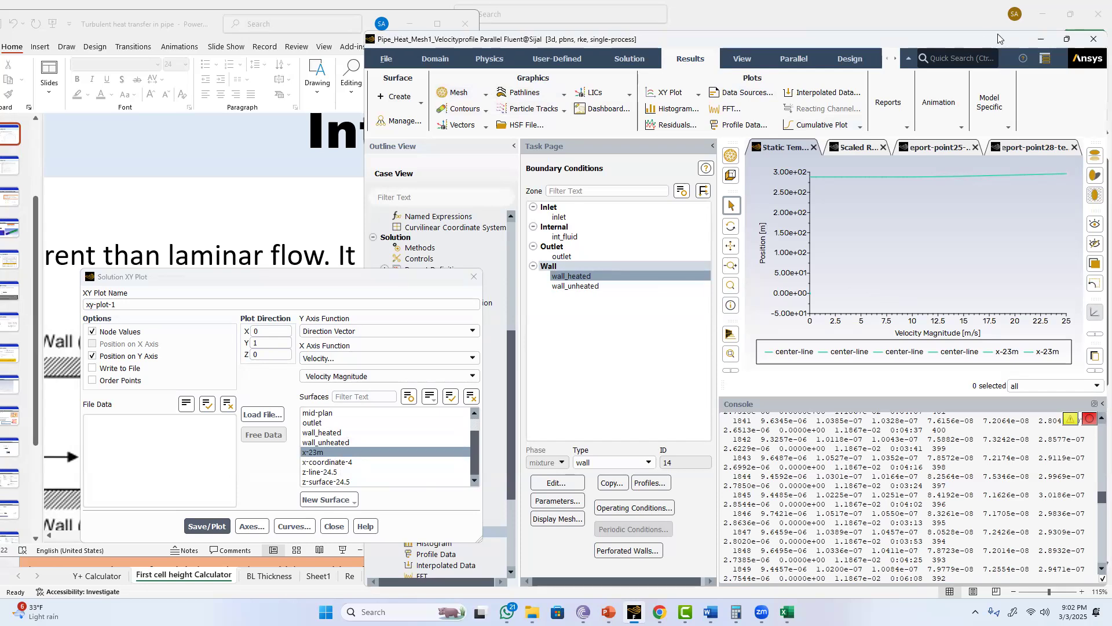
pyautogui.press('super+Up')
pyautogui.click(92, 58)
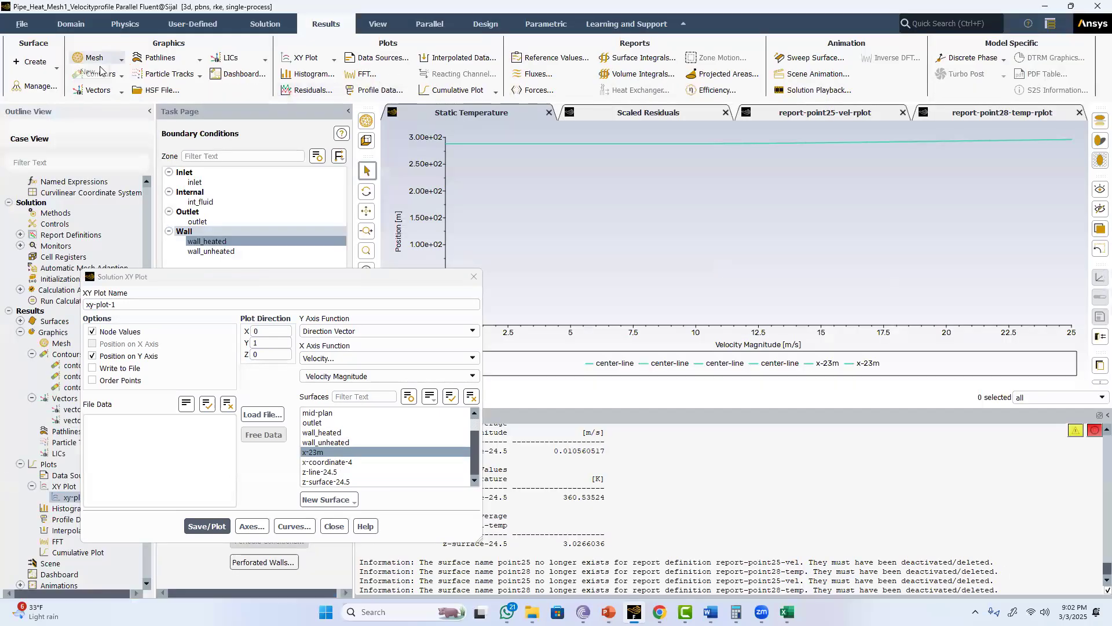
pyautogui.click(97, 72)
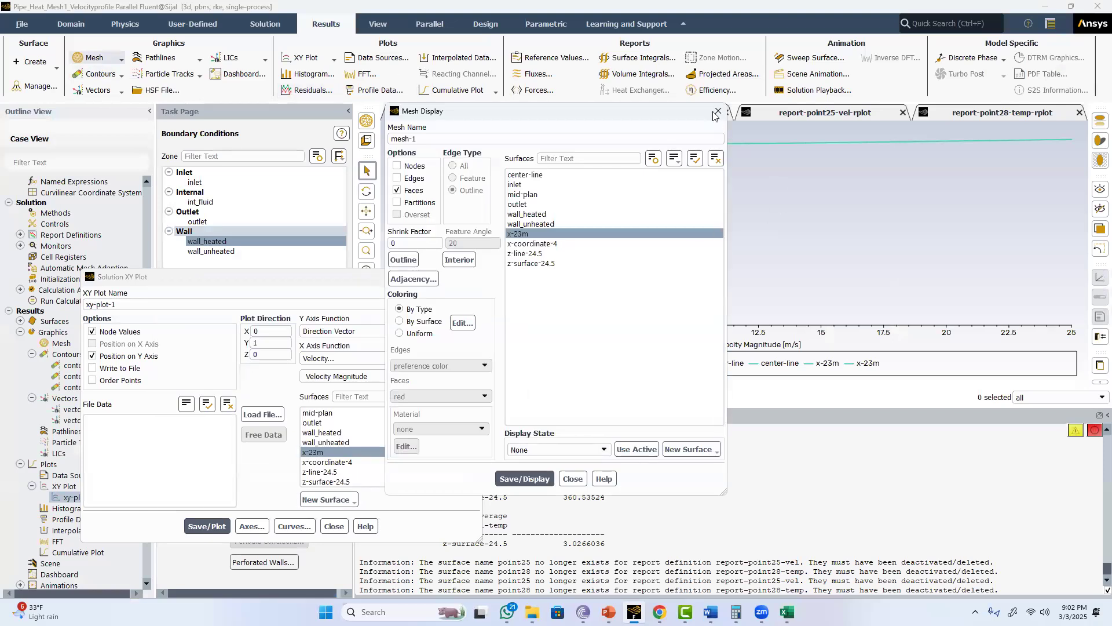
pyautogui.moveTo(174, 278); pyautogui.dragTo(594, 343)
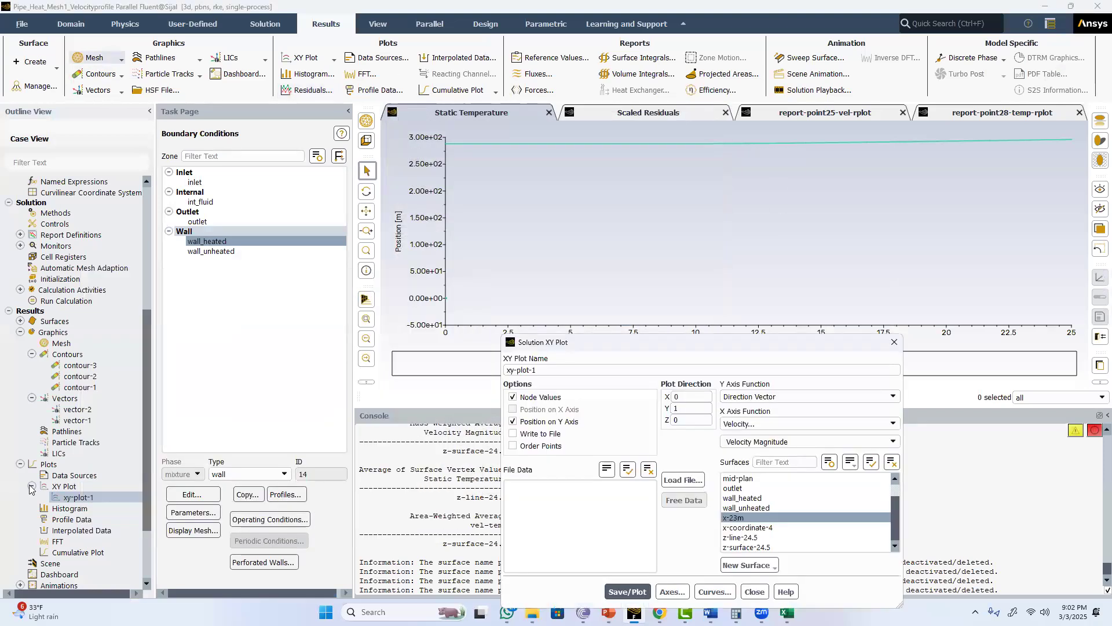
# Display mesh-1 with the surfaces wall_heated, wall_unheated and x-23m, viewing the pipe at a slight angle
pyautogui.scroll(-2, 75, 327)
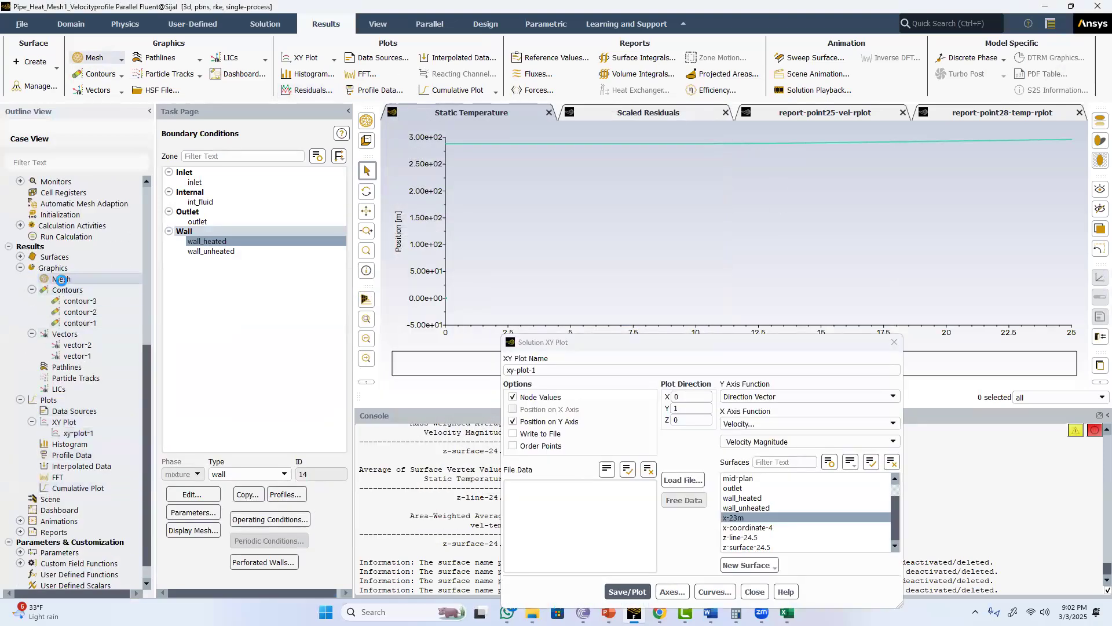
pyautogui.doubleClick(61, 278)
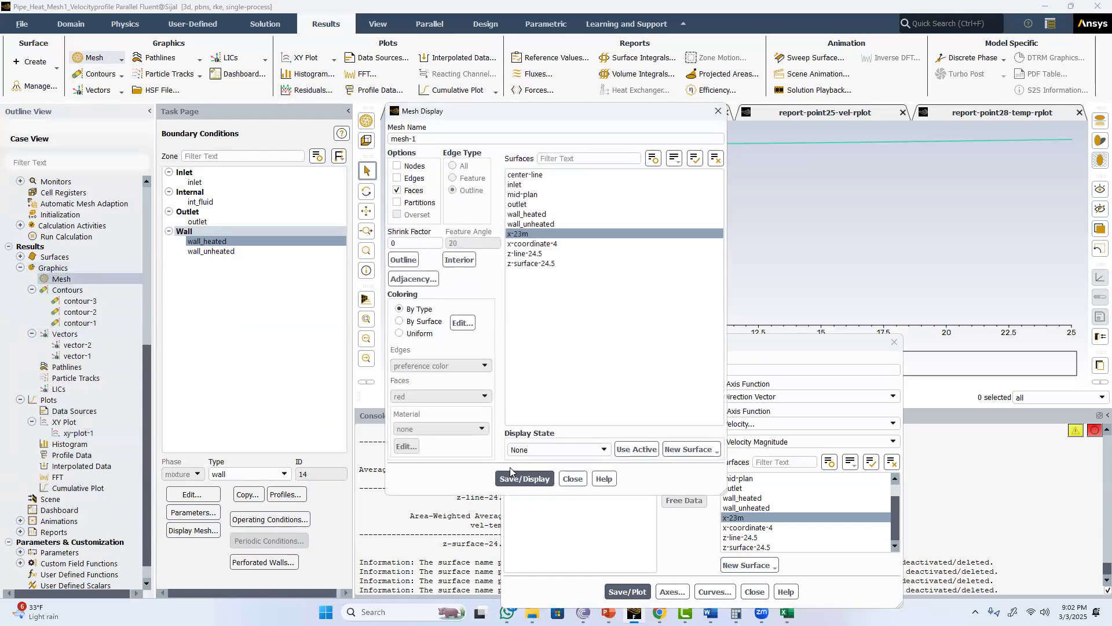
pyautogui.click(529, 233)
pyautogui.click(539, 224)
pyautogui.click(539, 214)
pyautogui.click(527, 478)
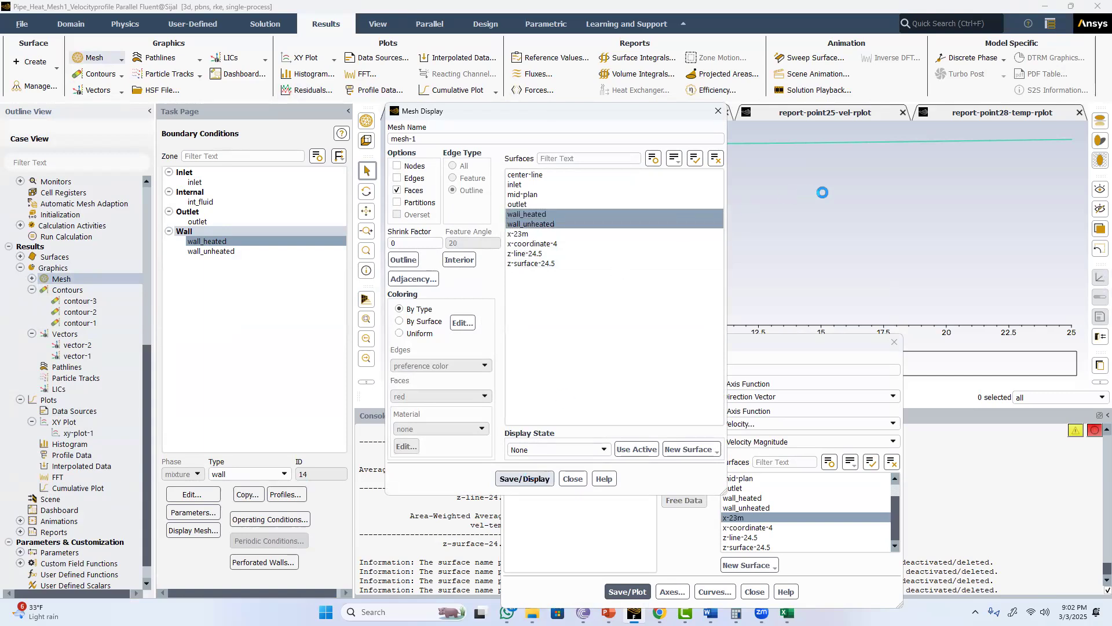
pyautogui.scroll(-5, 843, 212)
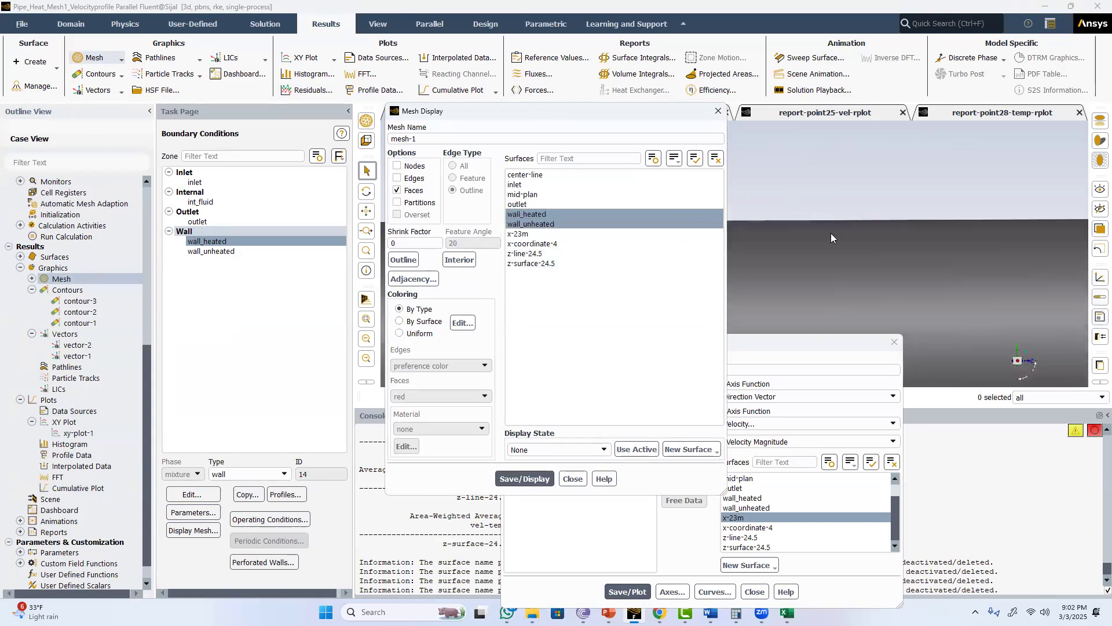
pyautogui.moveTo(891, 238); pyautogui.dragTo(884, 255)
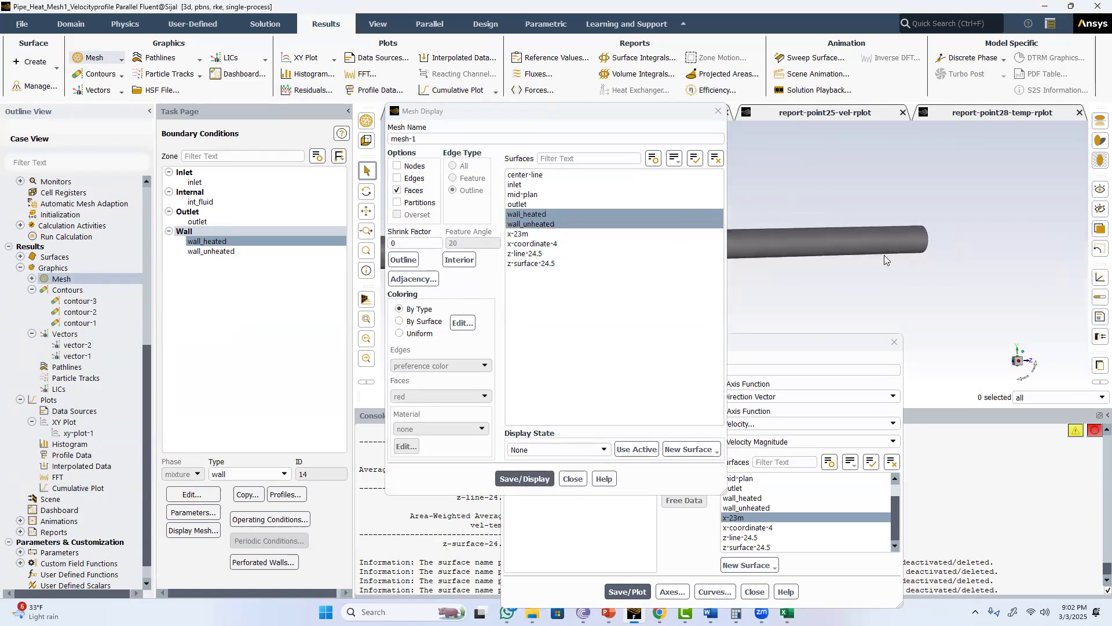
pyautogui.click(518, 234)
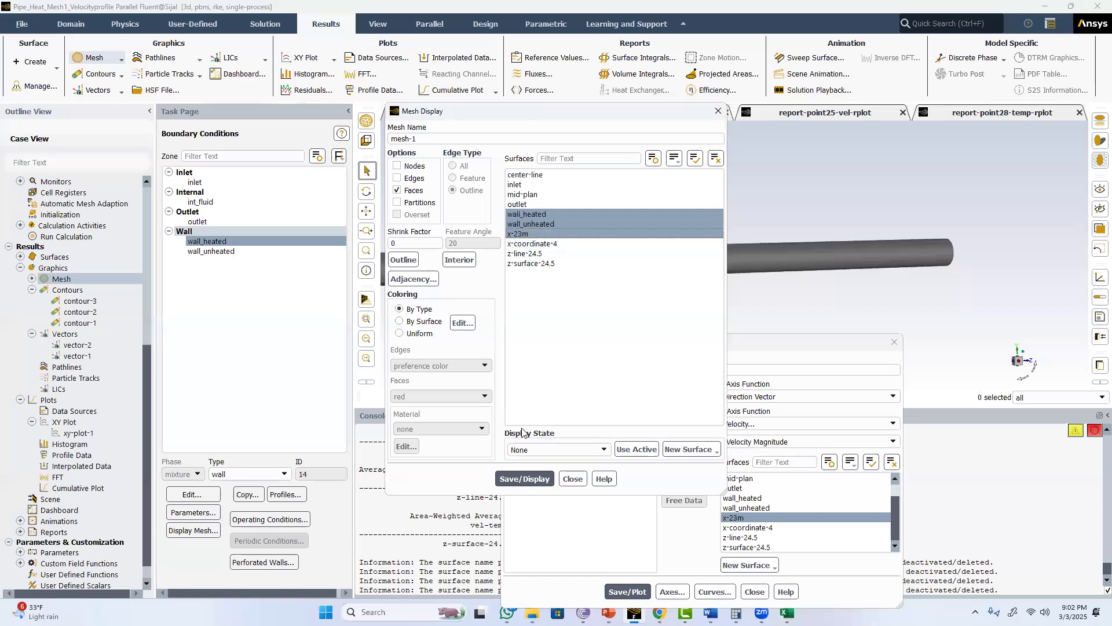
pyautogui.click(527, 479)
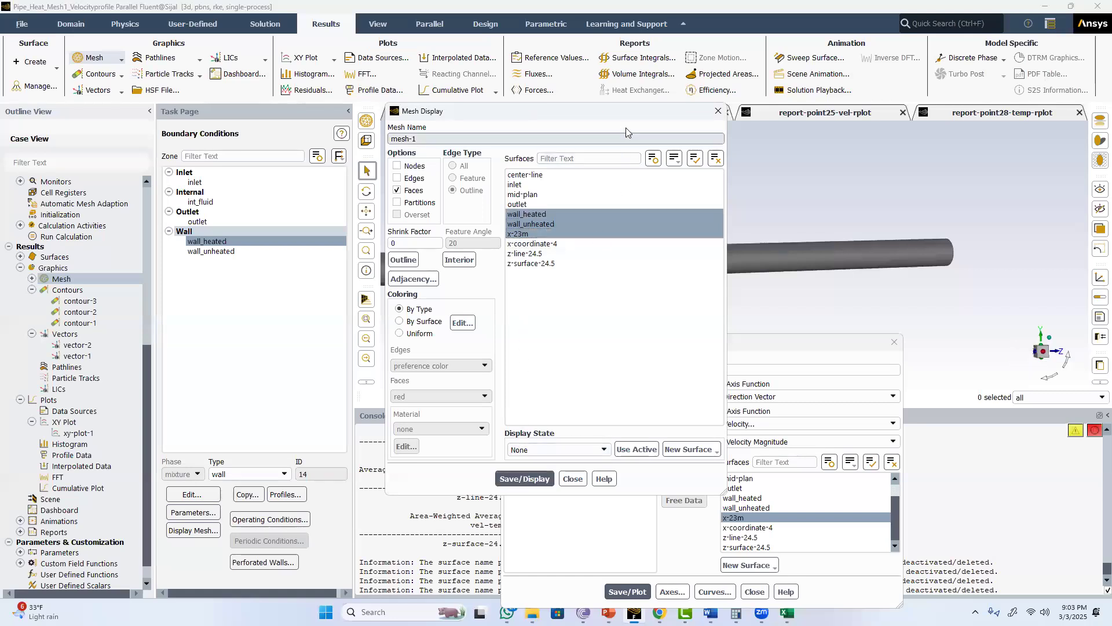
# Delete the x-23m and vector geometries from the scene description, keeping wall_unheated, wall_heated, outlet and inlet
pyautogui.moveTo(611, 123); pyautogui.dragTo(257, 258)
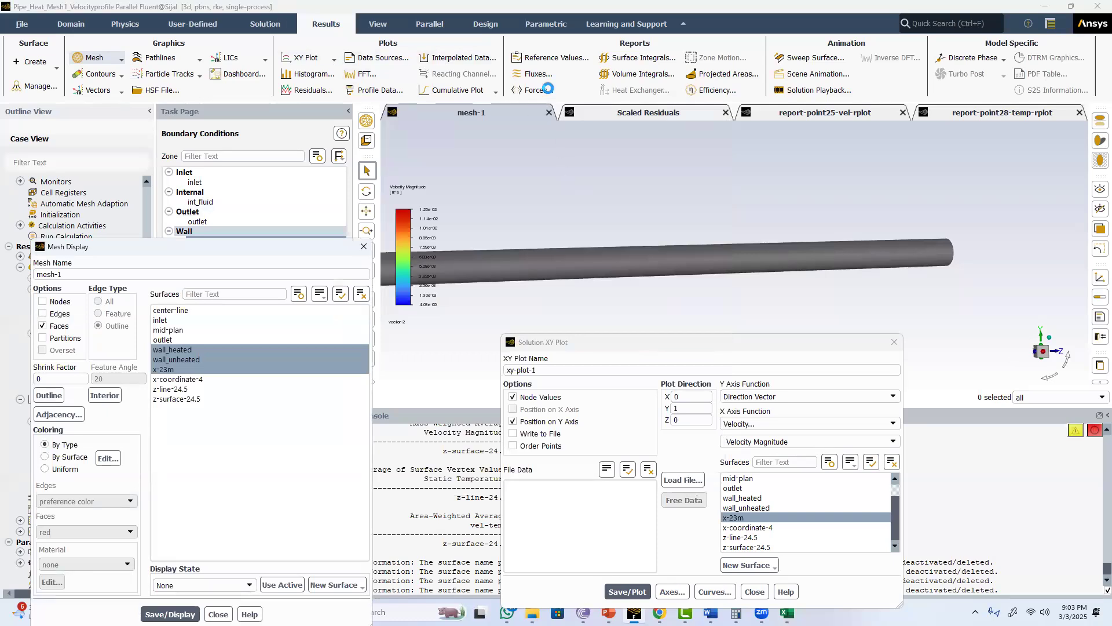
pyautogui.click(378, 24)
pyautogui.click(317, 57)
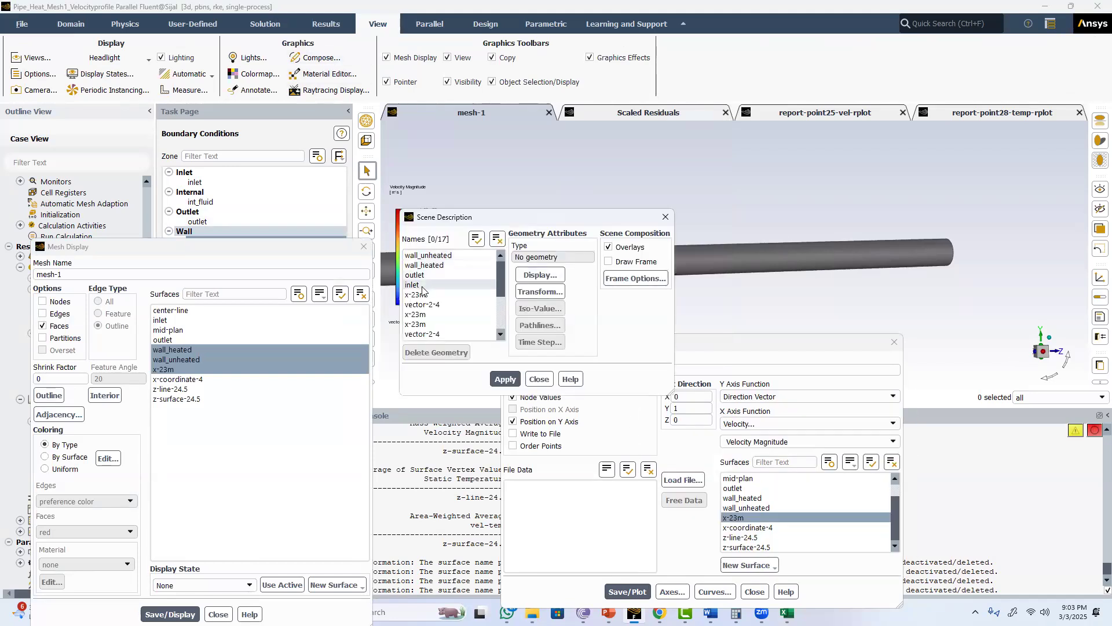
pyautogui.moveTo(423, 295); pyautogui.dragTo(424, 352)
pyautogui.click(425, 352)
pyautogui.moveTo(533, 219); pyautogui.dragTo(592, 270)
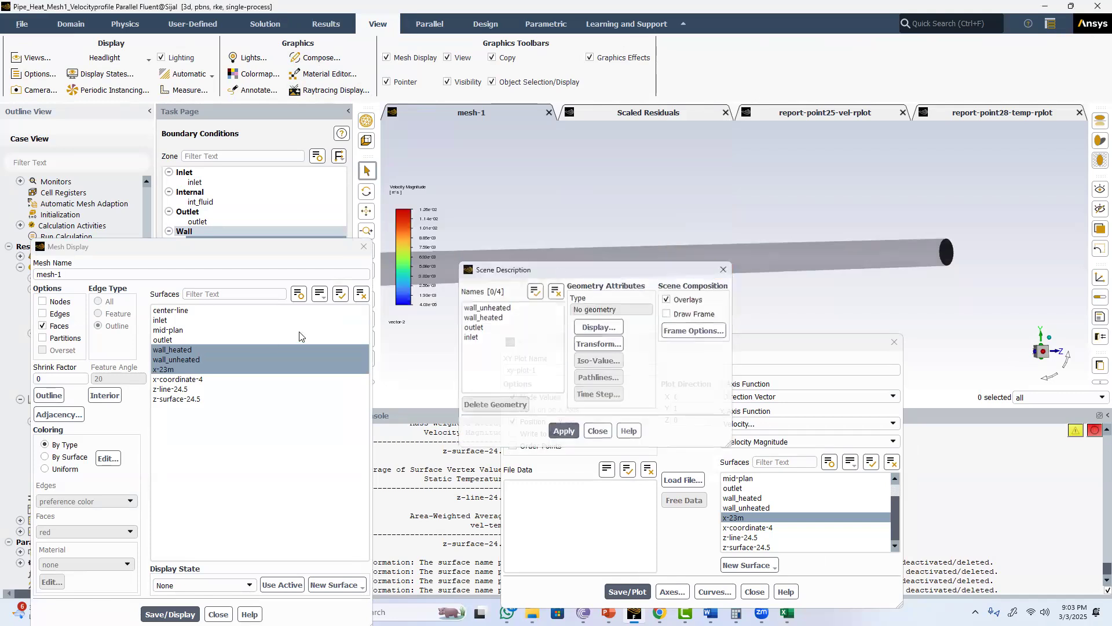
# Limit the mesh-1 surface selection to x-23m and display it inside the pipe
pyautogui.click(360, 294)
pyautogui.click(163, 369)
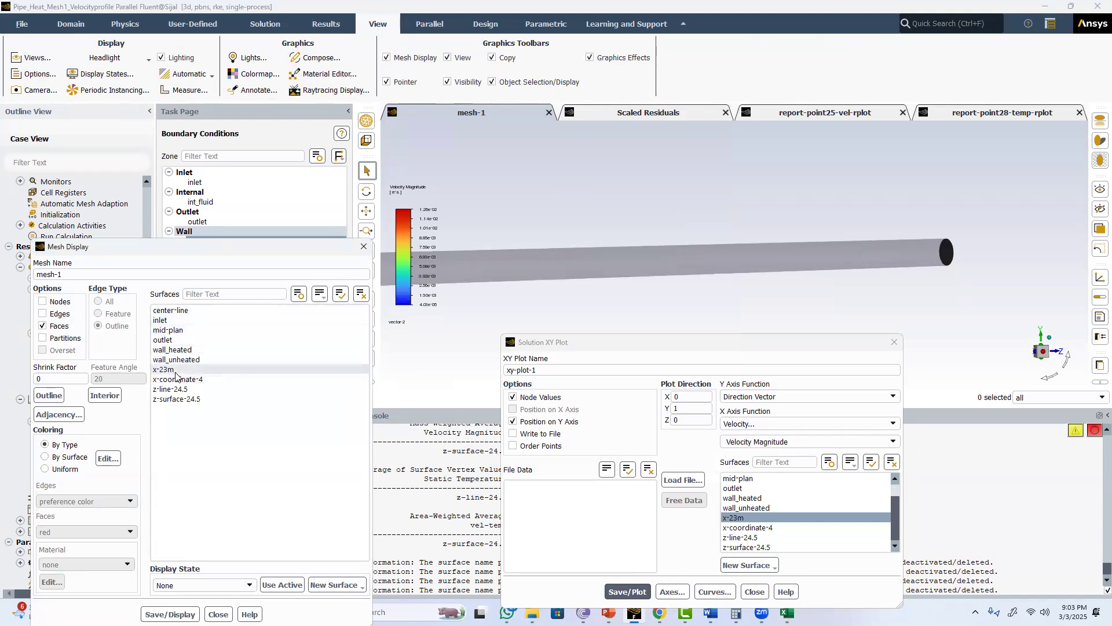
pyautogui.click(170, 614)
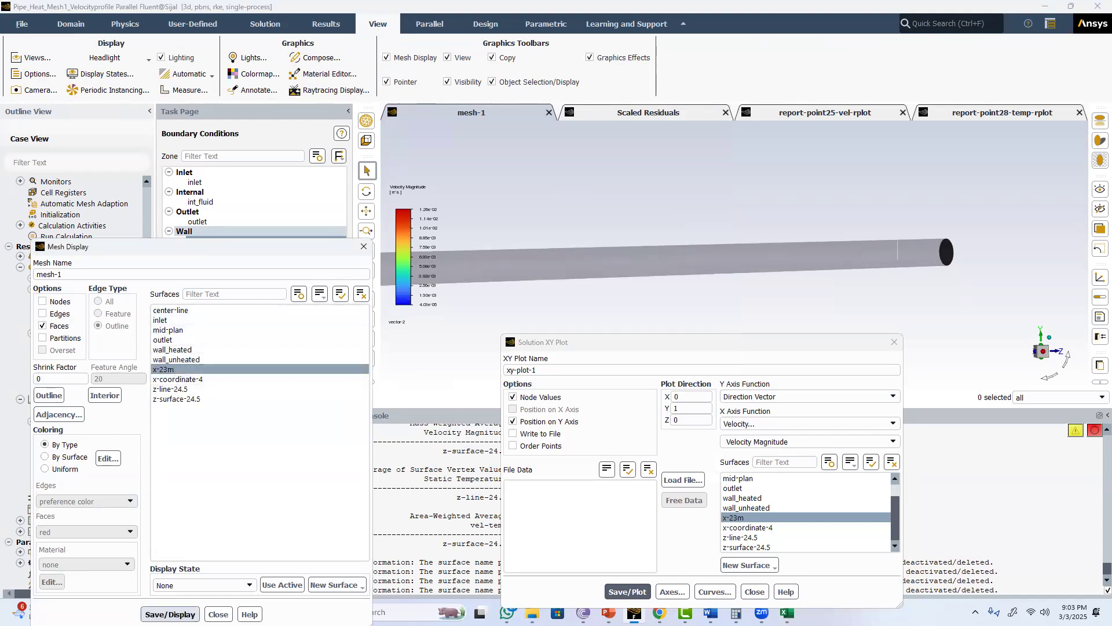
# Delete the surfaces x-coordinate-4, z-line-24.5 and z-surface-24.5 from the surface list
pyautogui.click(327, 25)
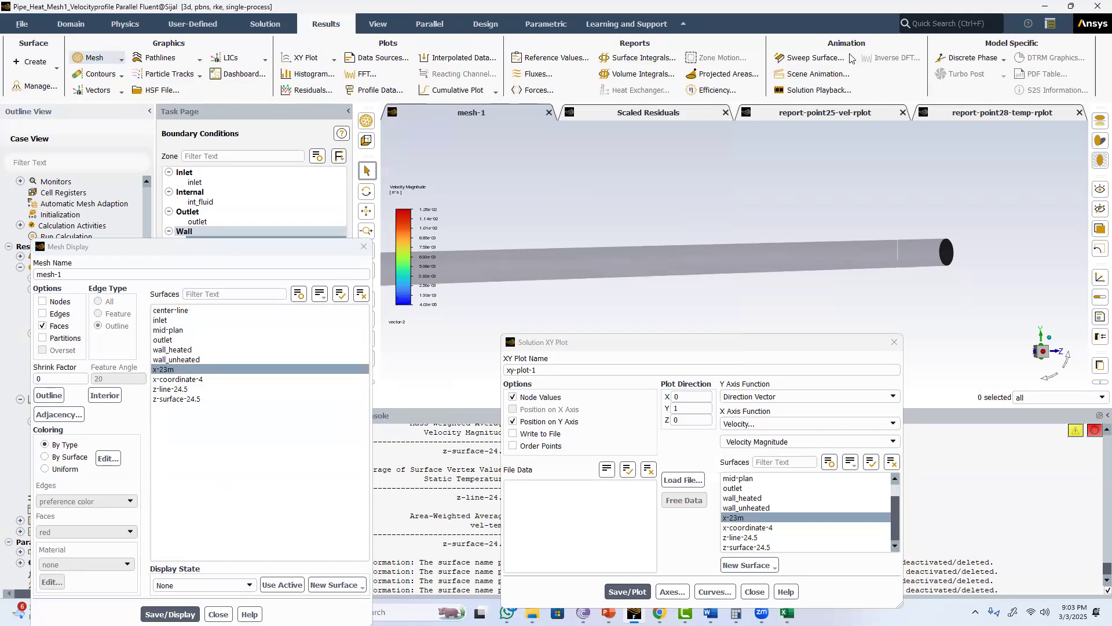
pyautogui.click(38, 86)
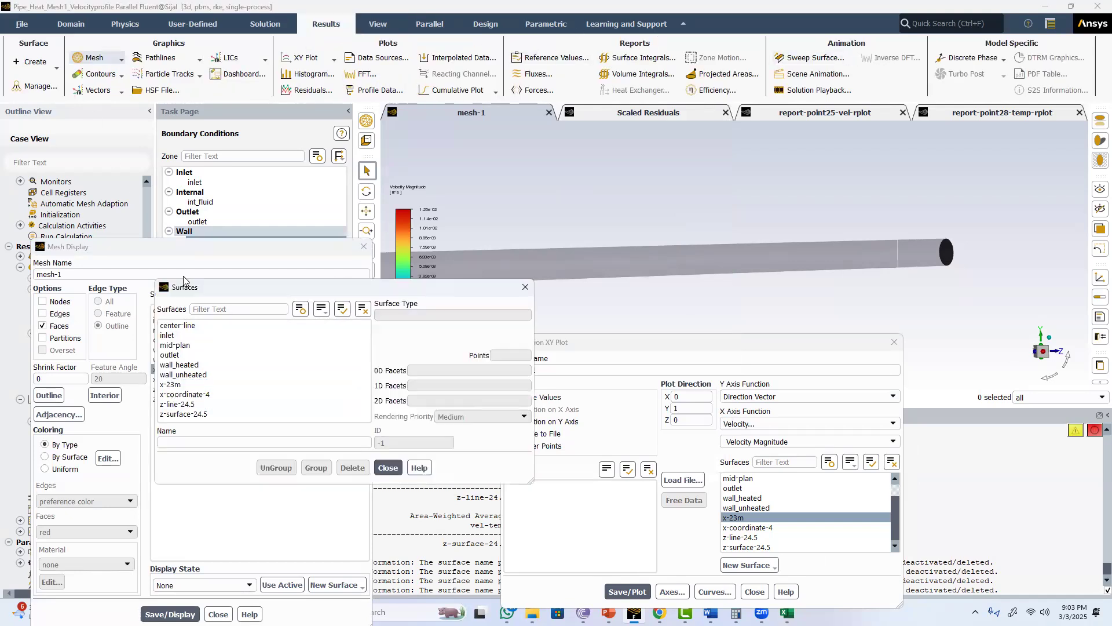
pyautogui.click(181, 385)
pyautogui.click(180, 386)
pyautogui.click(180, 394)
pyautogui.keyDown('shift'); pyautogui.click(183, 414); pyautogui.keyUp('shift')
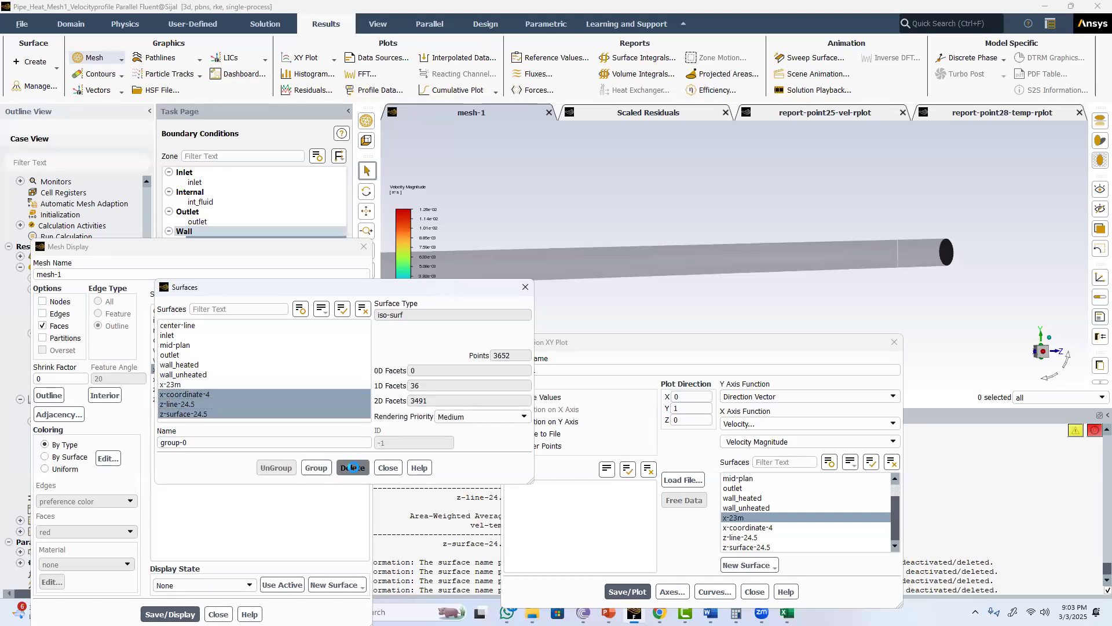
pyautogui.click(353, 467)
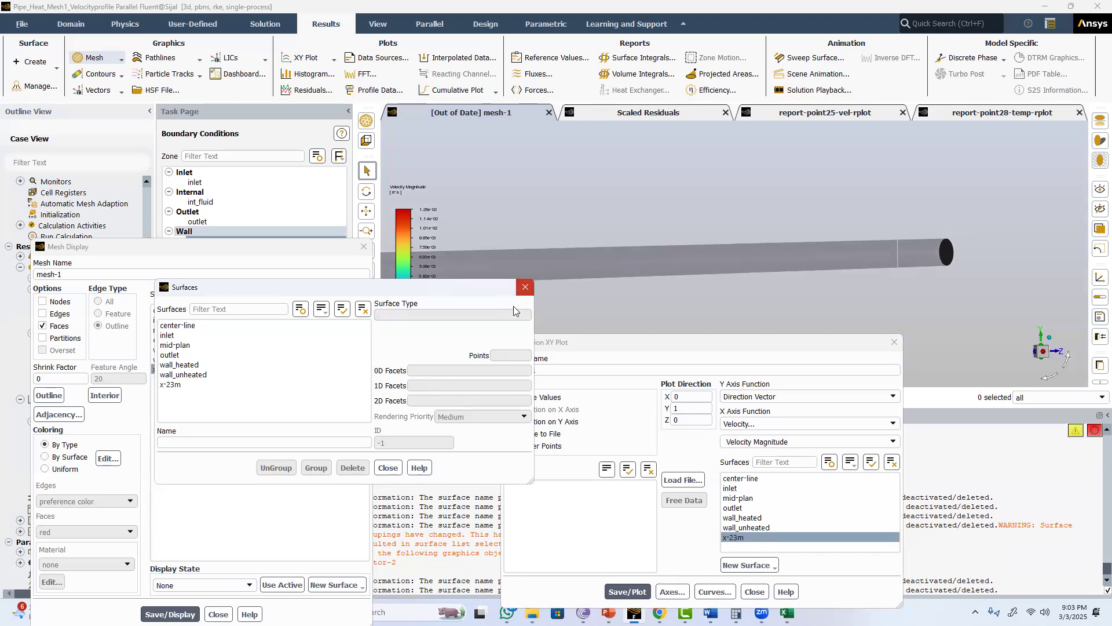
pyautogui.click(524, 287)
# Check the location of x-23m near the pipe outlet and plot xy-plot-1's velocity magnitude on it
pyautogui.click(608, 341)
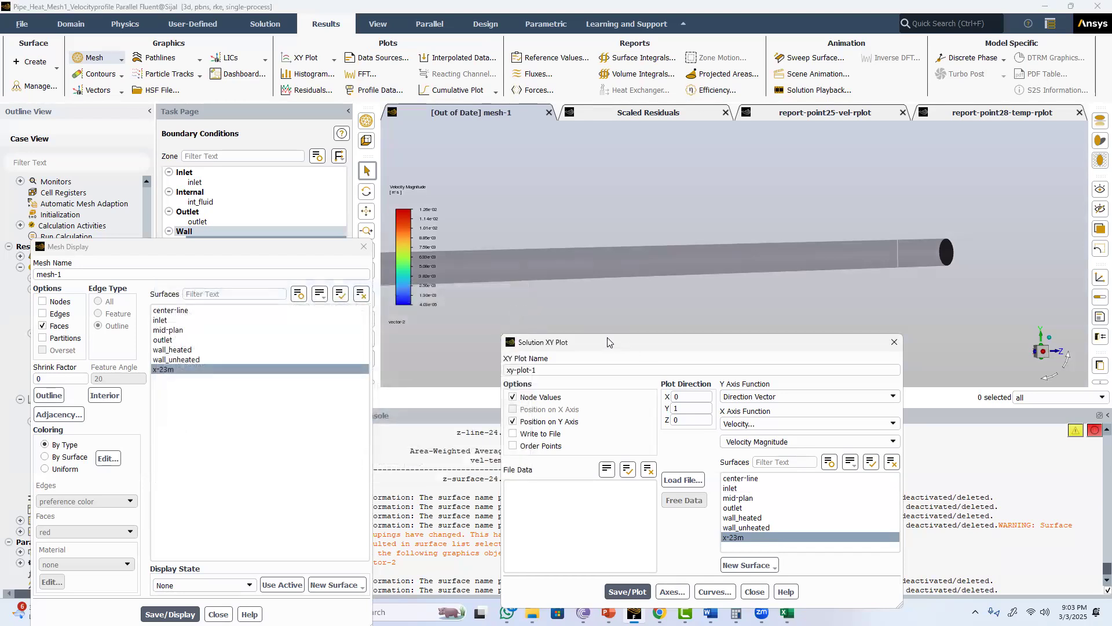
pyautogui.moveTo(608, 342); pyautogui.dragTo(224, 304)
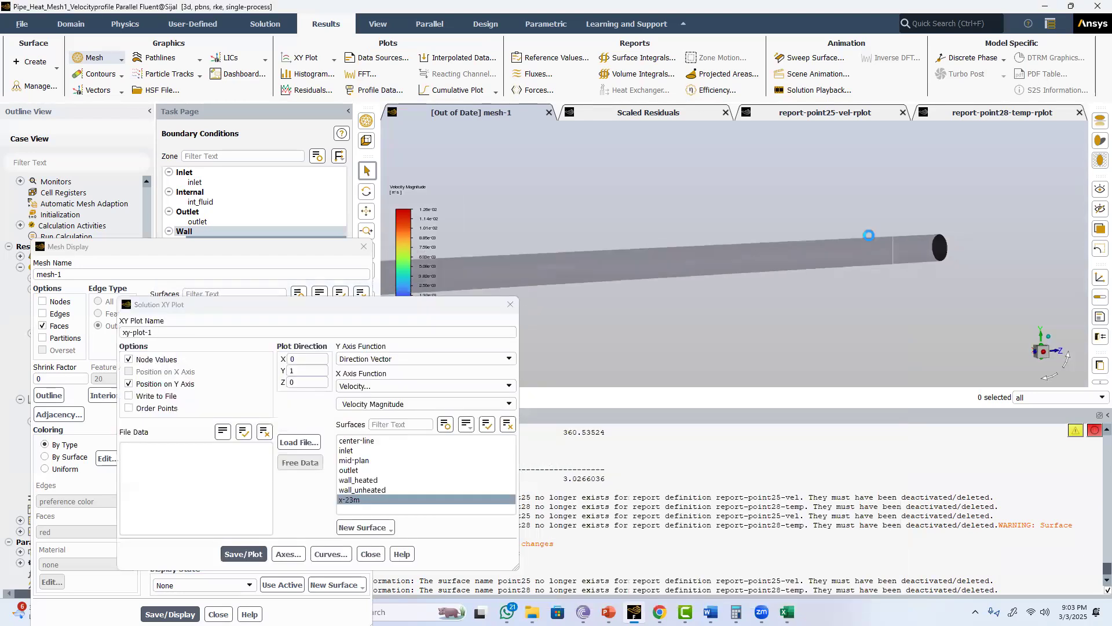
pyautogui.scroll(5, 757, 260)
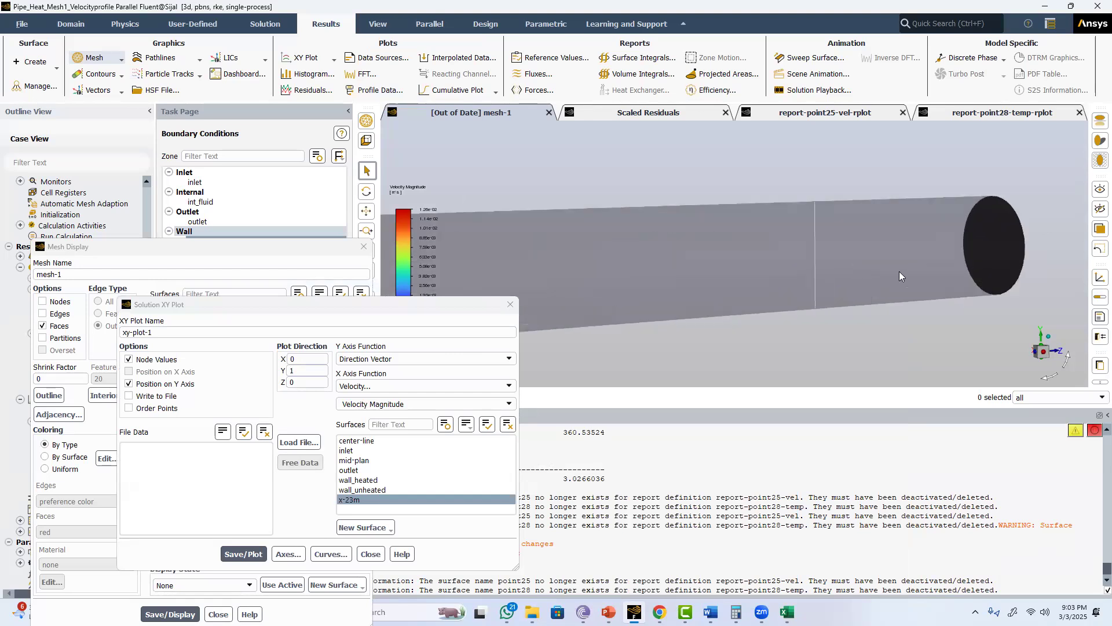
pyautogui.scroll(-3, 687, 245)
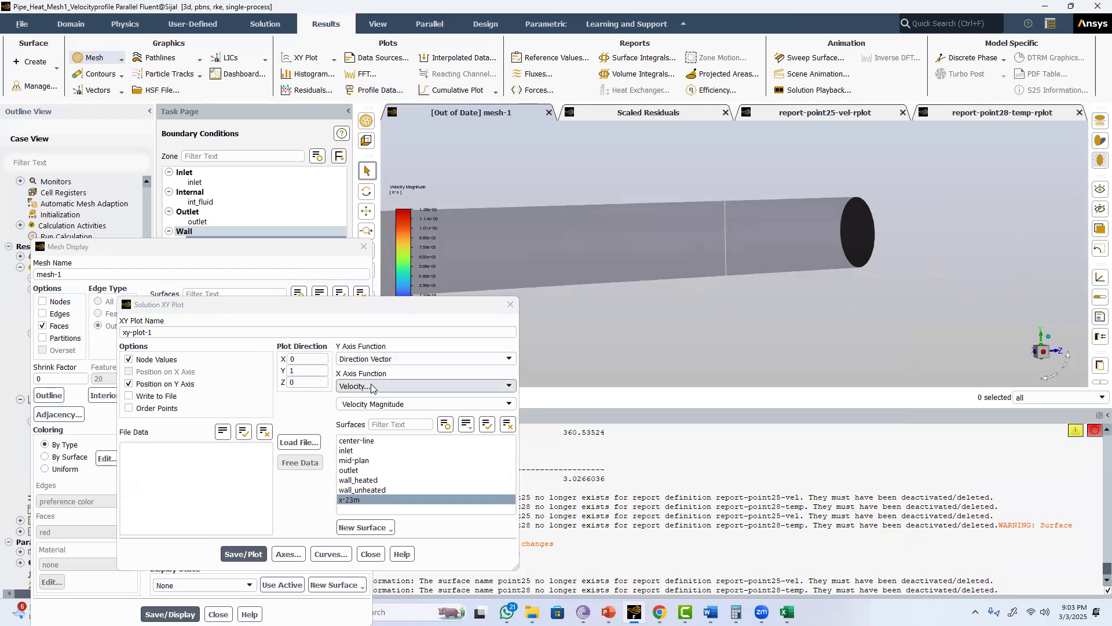
pyautogui.click(242, 555)
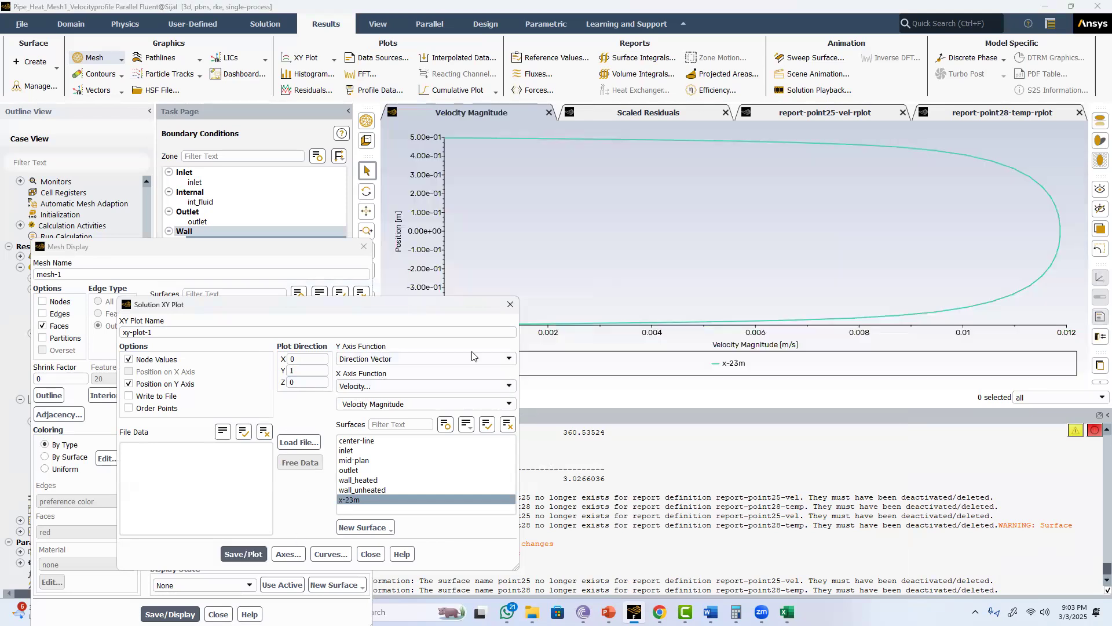
# Enlarge the plot area over the console and move the XY plot settings aside to examine the x-23m velocity profile
pyautogui.moveTo(429, 310); pyautogui.dragTo(306, 347)
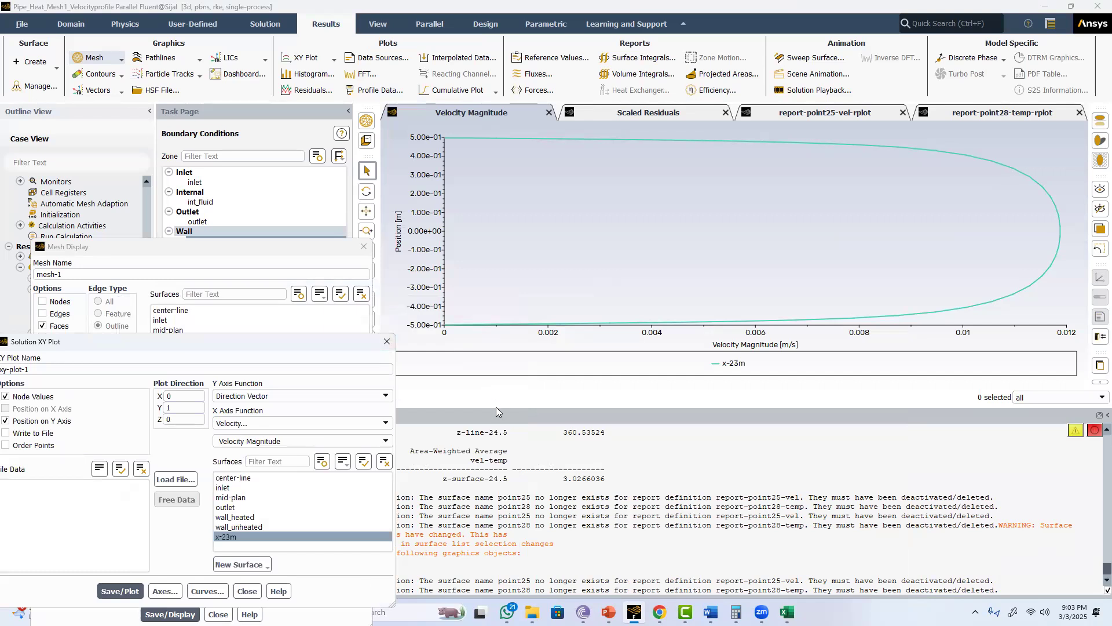
pyautogui.moveTo(496, 416); pyautogui.dragTo(489, 548)
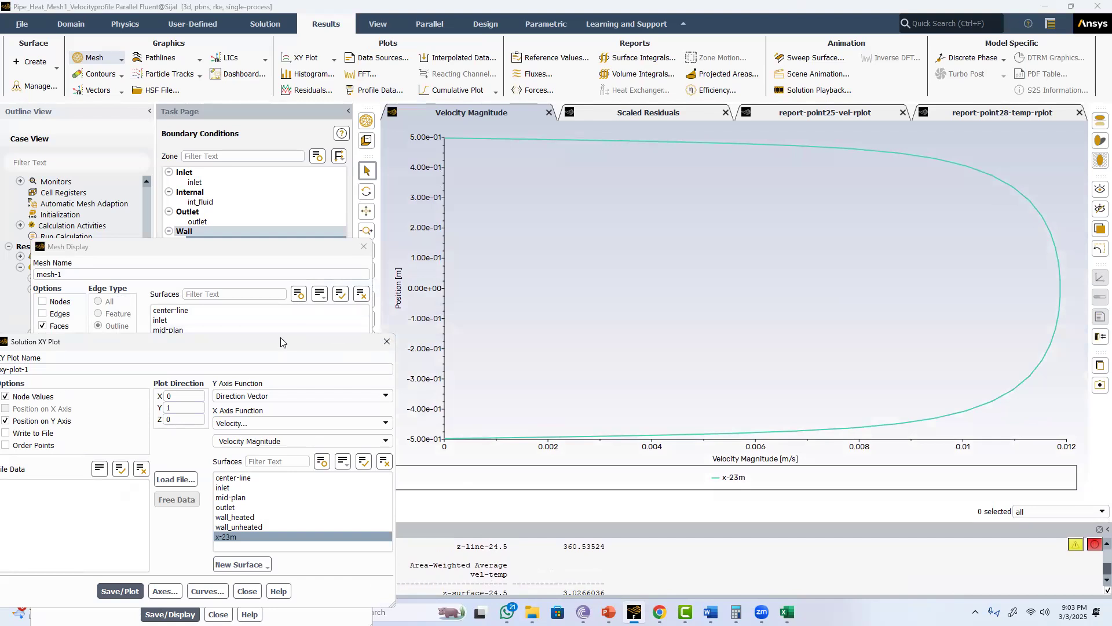
pyautogui.moveTo(281, 341); pyautogui.dragTo(245, 325)
pyautogui.moveTo(755, 431)
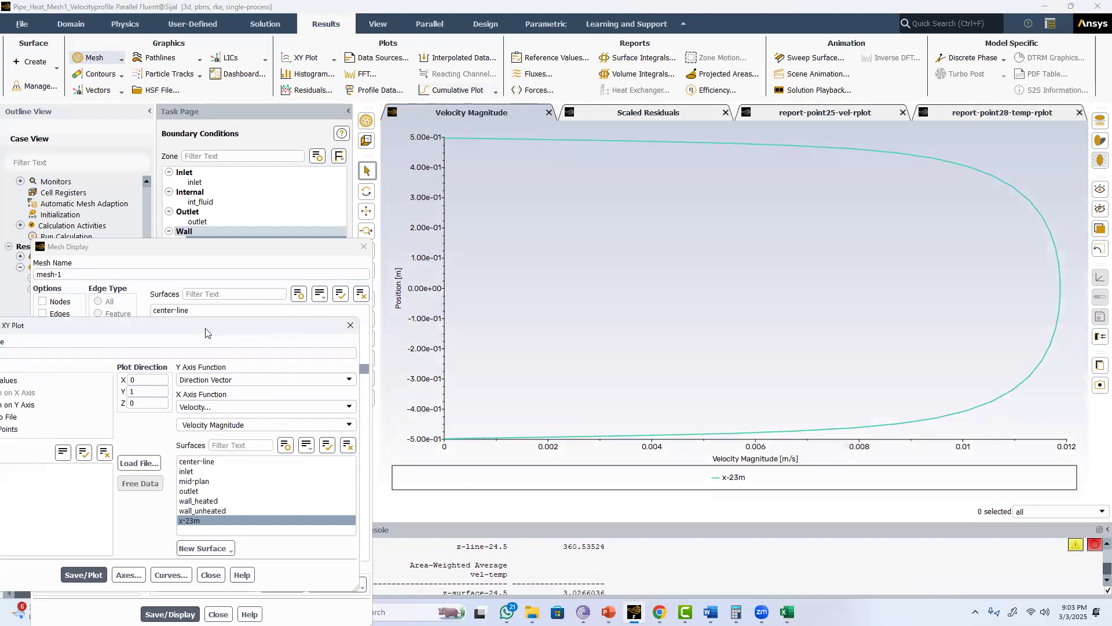
# Set the X axis function of xy-plot-1 to Temperature and plot static temperature along x-23m
pyautogui.moveTo(206, 331); pyautogui.dragTo(312, 284)
pyautogui.click(371, 358)
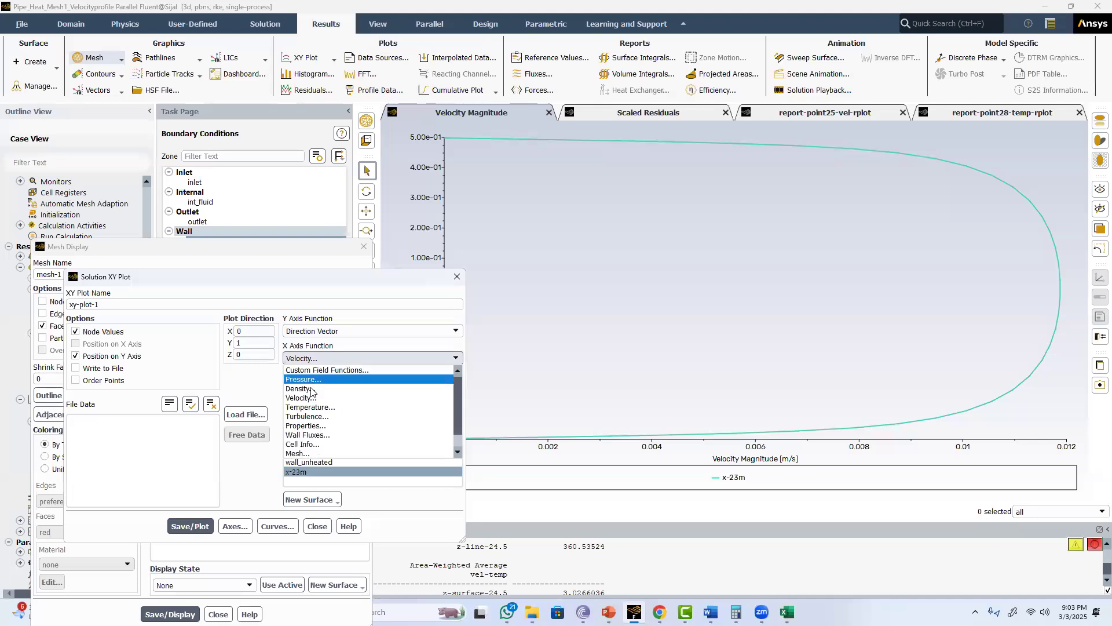
pyautogui.click(310, 408)
pyautogui.click(190, 526)
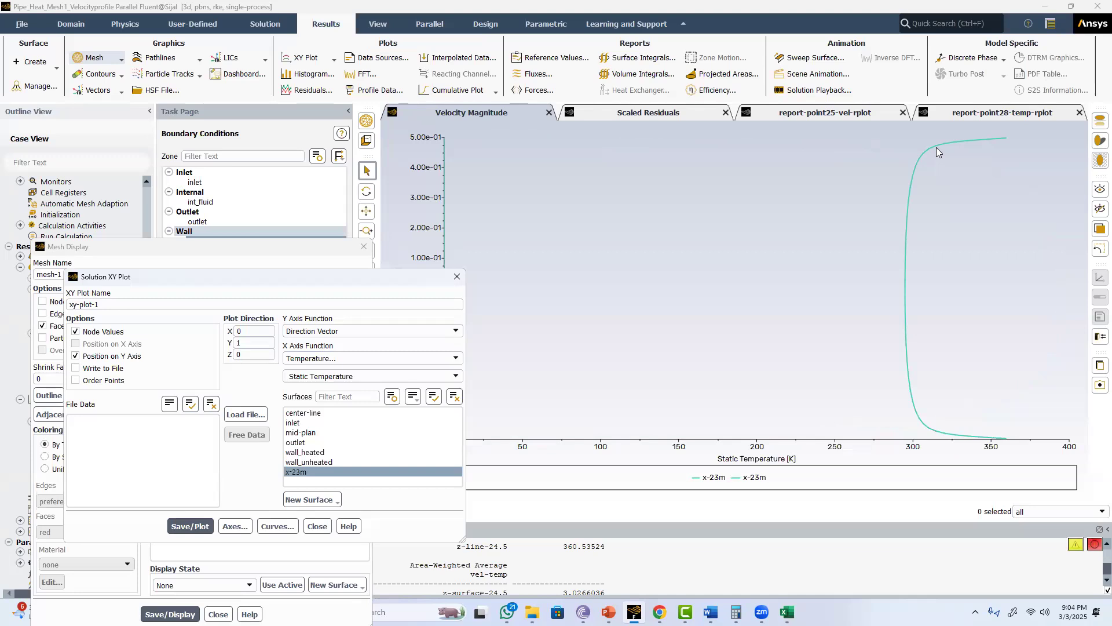
# Annotate the x-23m temperature plot with a freehand velocity profile beside it and marks for the near-wall layer thickness of both curves
pyautogui.moveTo(937, 147)
pyautogui.click(658, 92)
pyautogui.moveTo(1000, 139)
pyautogui.mouseDown()
pyautogui.moveTo(941, 165)
pyautogui.moveTo(903, 271)
pyautogui.mouseUp()
pyautogui.moveTo(1002, 138)
pyautogui.mouseDown()
pyautogui.moveTo(1037, 155)
pyautogui.moveTo(1050, 361)
pyautogui.moveTo(996, 438)
pyautogui.mouseUp()
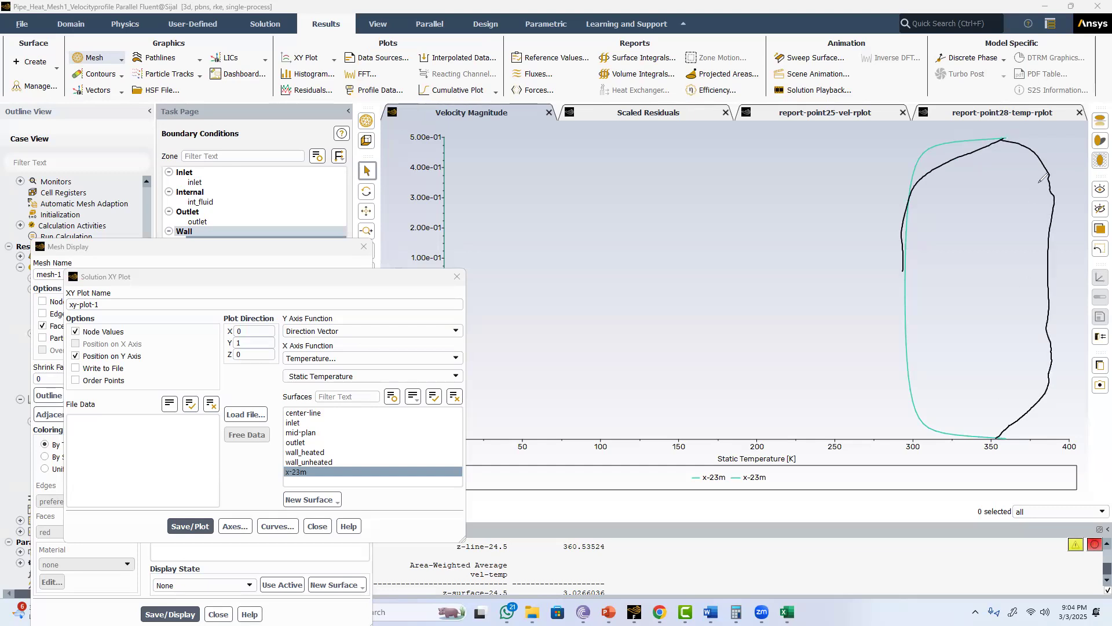
pyautogui.moveTo(1033, 178); pyautogui.dragTo(1060, 175)
pyautogui.moveTo(1036, 372); pyautogui.dragTo(1062, 369)
pyautogui.moveTo(1051, 134)
pyautogui.mouseDown()
pyautogui.moveTo(1067, 131)
pyautogui.moveTo(1067, 179)
pyautogui.moveTo(1078, 174)
pyautogui.mouseUp()
pyautogui.moveTo(1059, 178); pyautogui.dragTo(1068, 182)
pyautogui.moveTo(1002, 136)
pyautogui.mouseDown()
pyautogui.moveTo(883, 142)
pyautogui.moveTo(973, 165)
pyautogui.moveTo(947, 162)
pyautogui.mouseUp()
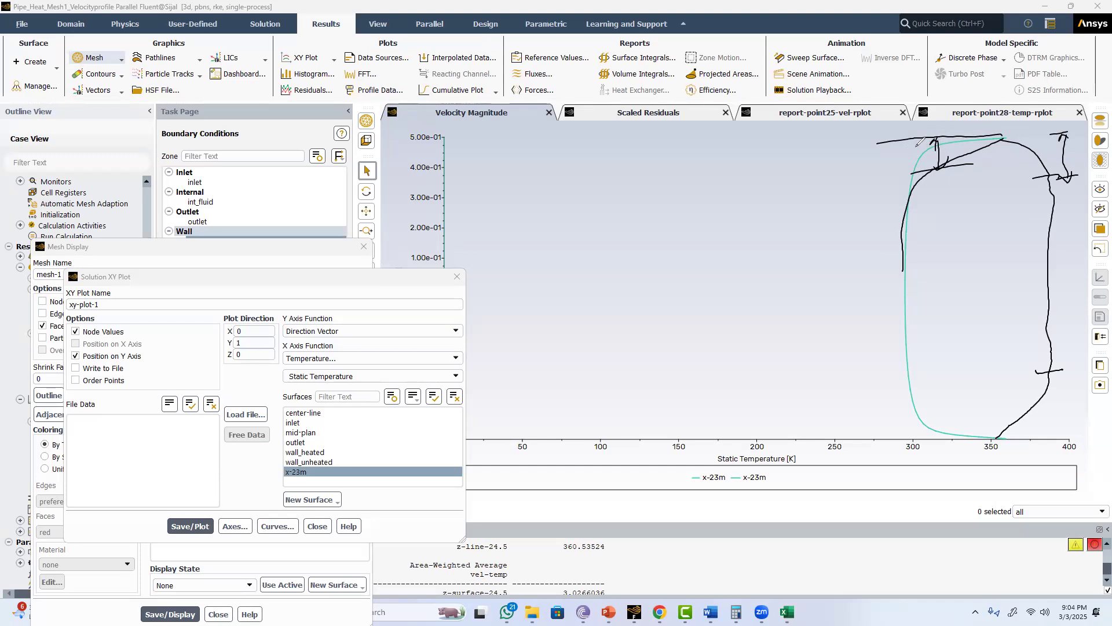
# Add a freehand y+ note beside the marked near-wall layer of the temperature curve and underline it twice
pyautogui.moveTo(921, 149); pyautogui.dragTo(887, 141)
pyautogui.moveTo(810, 156)
pyautogui.mouseDown()
pyautogui.moveTo(823, 161)
pyautogui.moveTo(868, 136)
pyautogui.mouseUp()
pyautogui.click(875, 133)
pyautogui.moveTo(810, 173); pyautogui.dragTo(895, 140)
pyautogui.moveTo(832, 170); pyautogui.dragTo(870, 157)
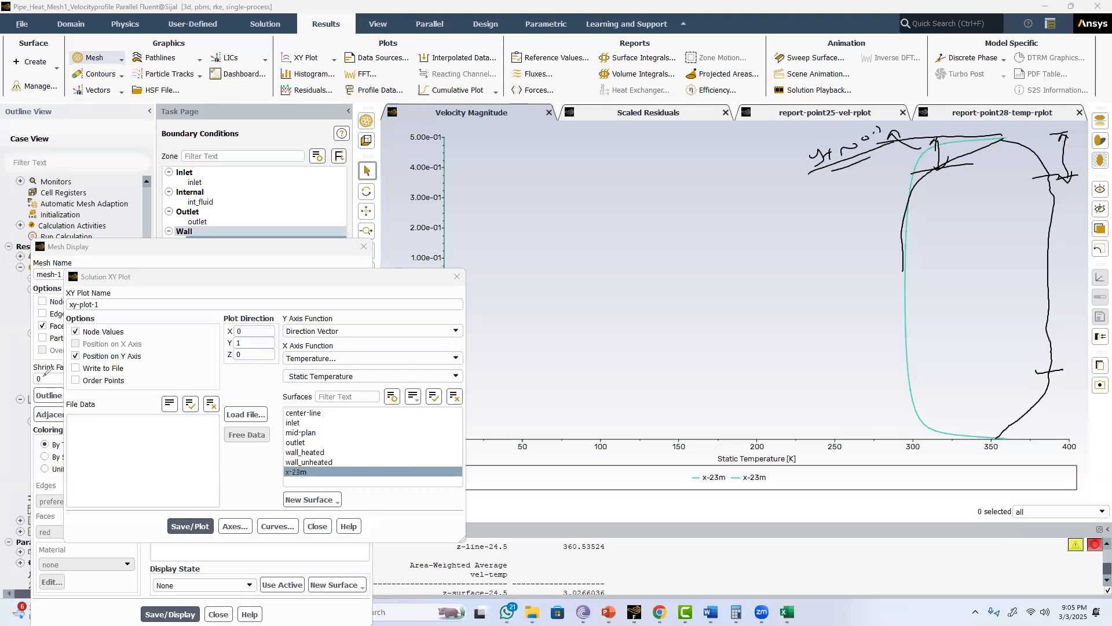
# Close the XY plot and mesh display settings and display the vector-2 plot of velocity magnitude
pyautogui.click(457, 278)
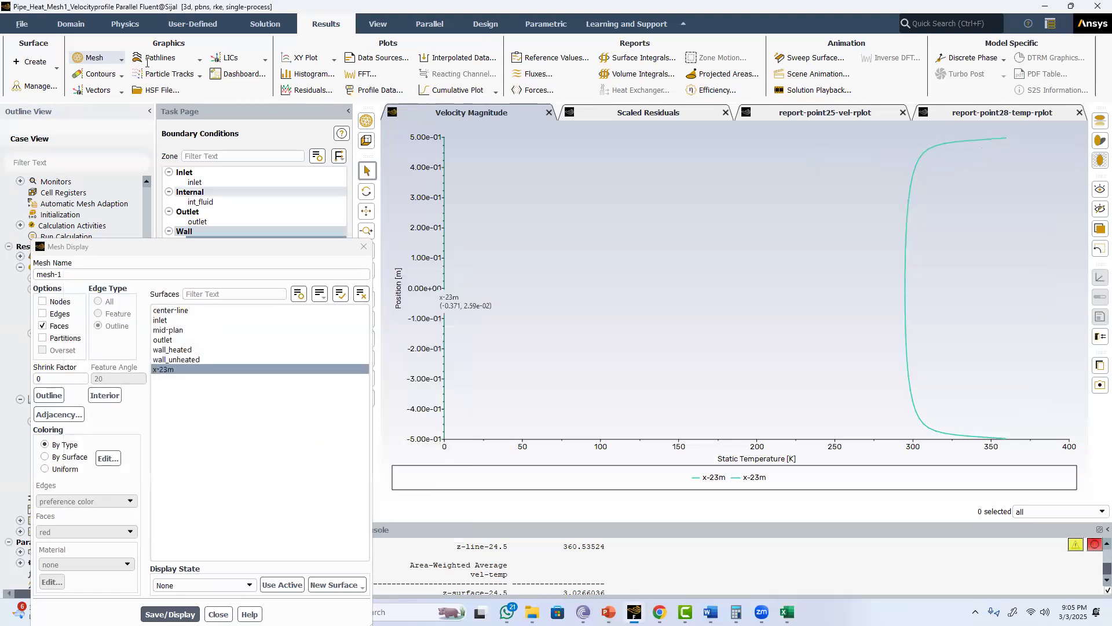
pyautogui.click(363, 246)
pyautogui.scroll(-1, 47, 490)
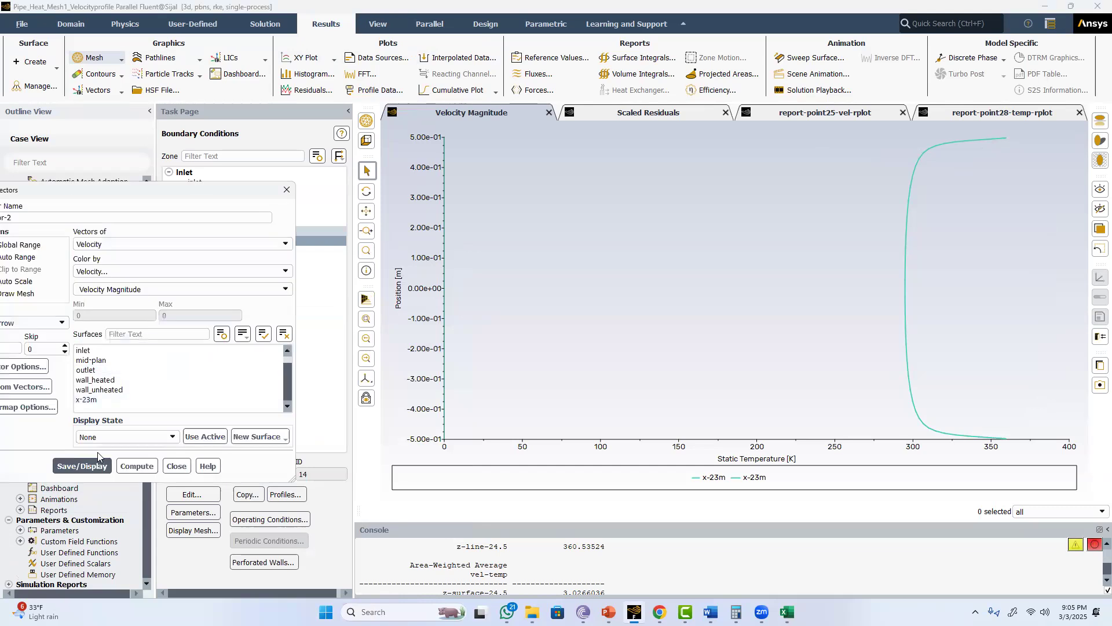
pyautogui.click(69, 467)
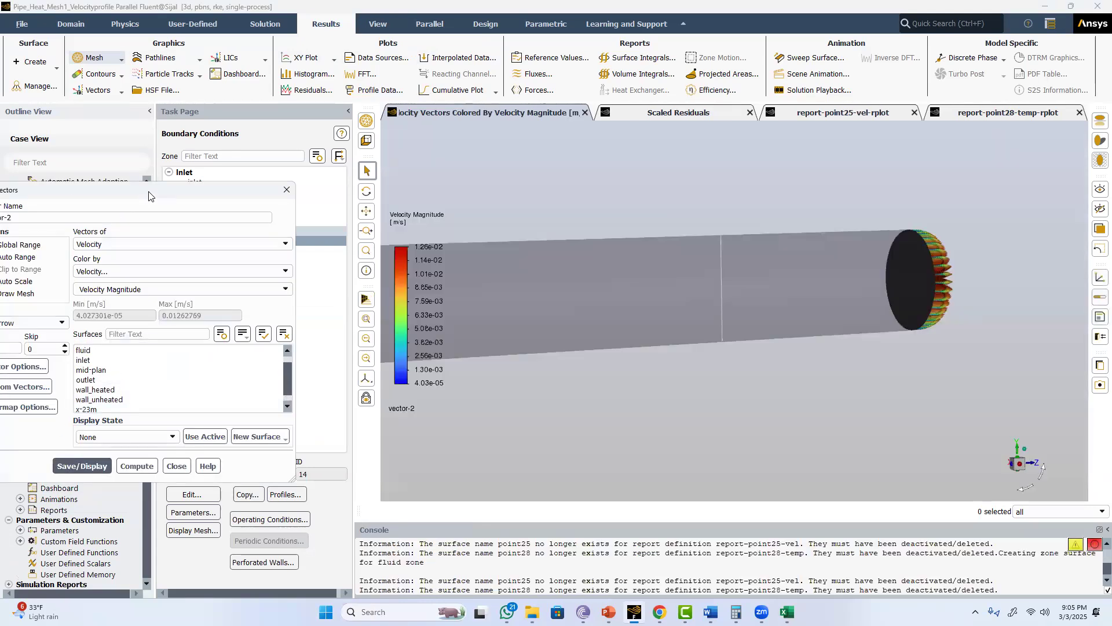
# Display vector-2 on the mid-plan surface, bring the pipe outlet into view and close the vector settings
pyautogui.moveTo(149, 196); pyautogui.dragTo(365, 214)
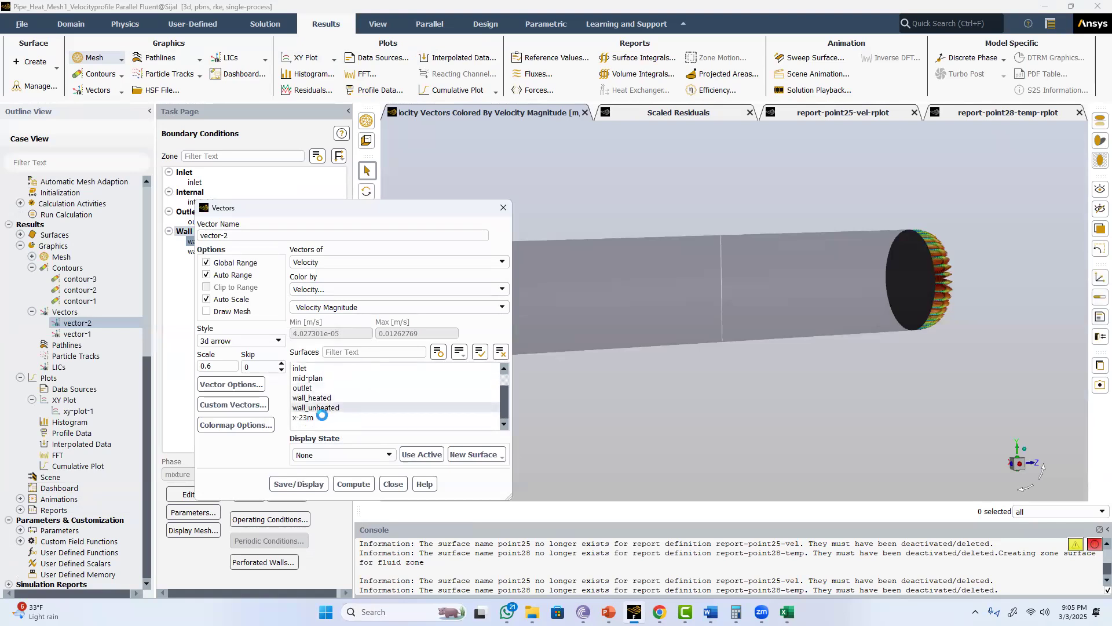
pyautogui.scroll(-1, 327, 379)
pyautogui.scroll(2, 326, 379)
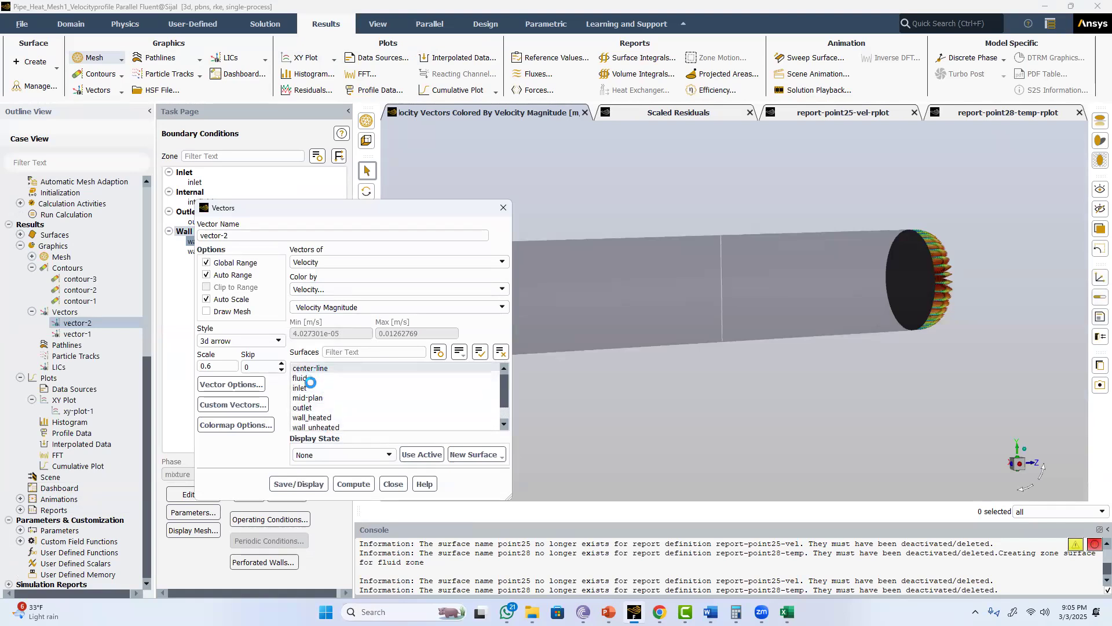
pyautogui.click(308, 397)
pyautogui.click(288, 481)
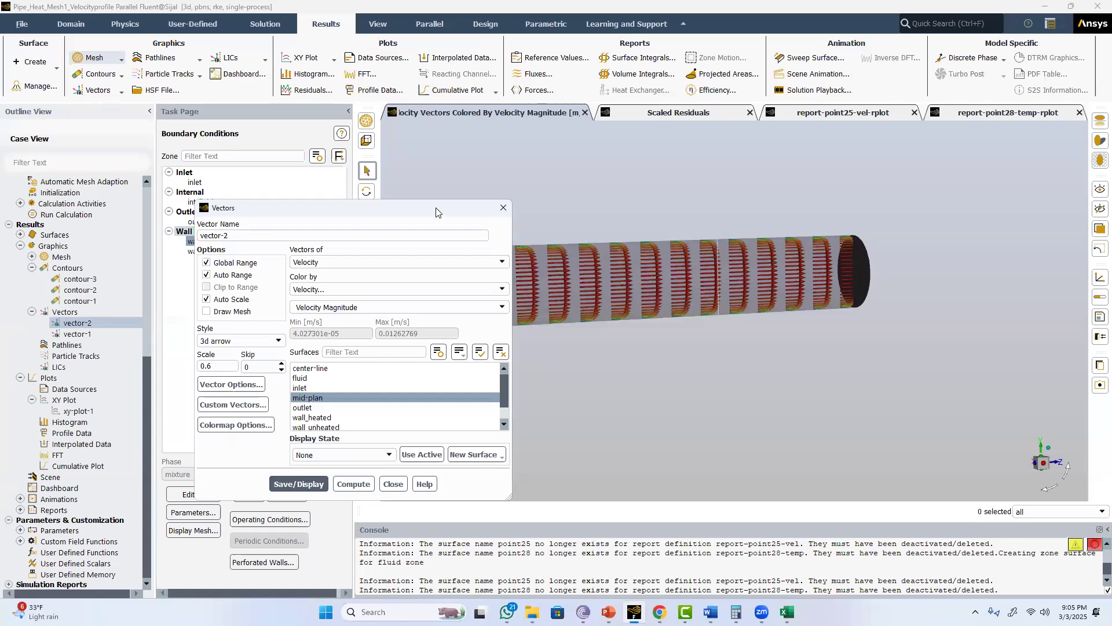
pyautogui.moveTo(436, 211); pyautogui.dragTo(282, 189)
pyautogui.moveTo(778, 308); pyautogui.dragTo(702, 289, button='middle')
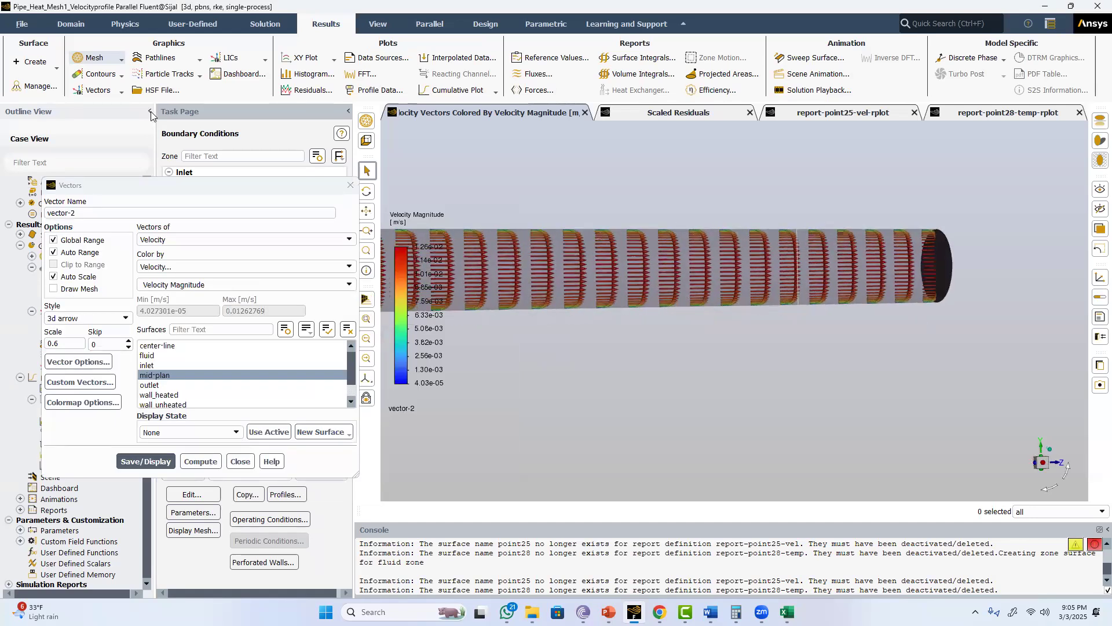
pyautogui.click(348, 185)
# Open the thermal conditions of the wall_heated boundary and highlight its heat flux value
pyautogui.scroll(7, 73, 240)
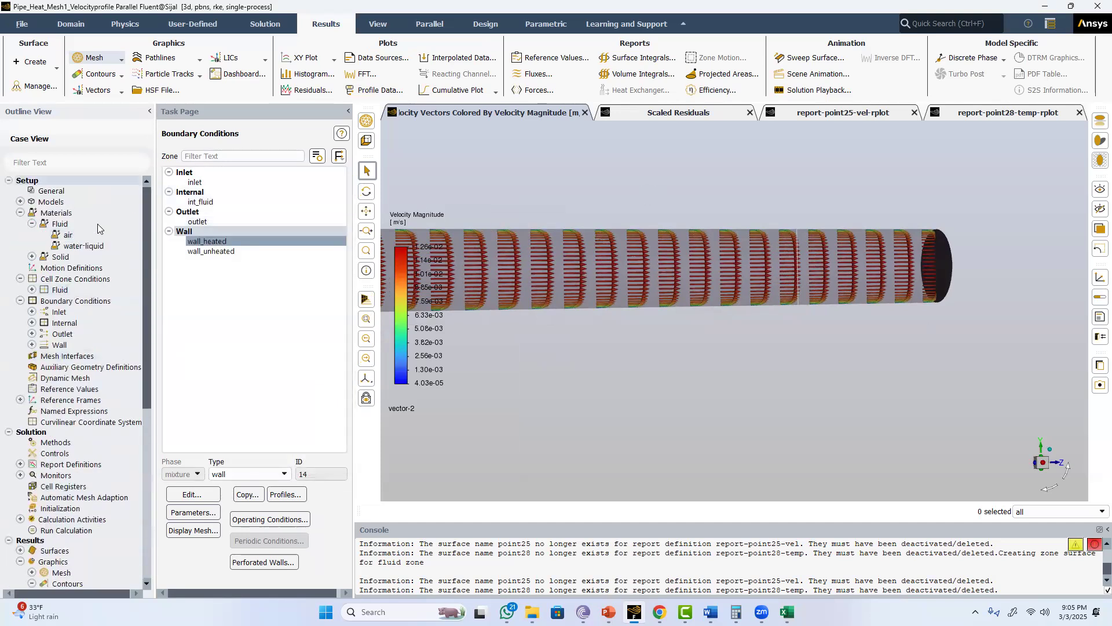
pyautogui.doubleClick(75, 306)
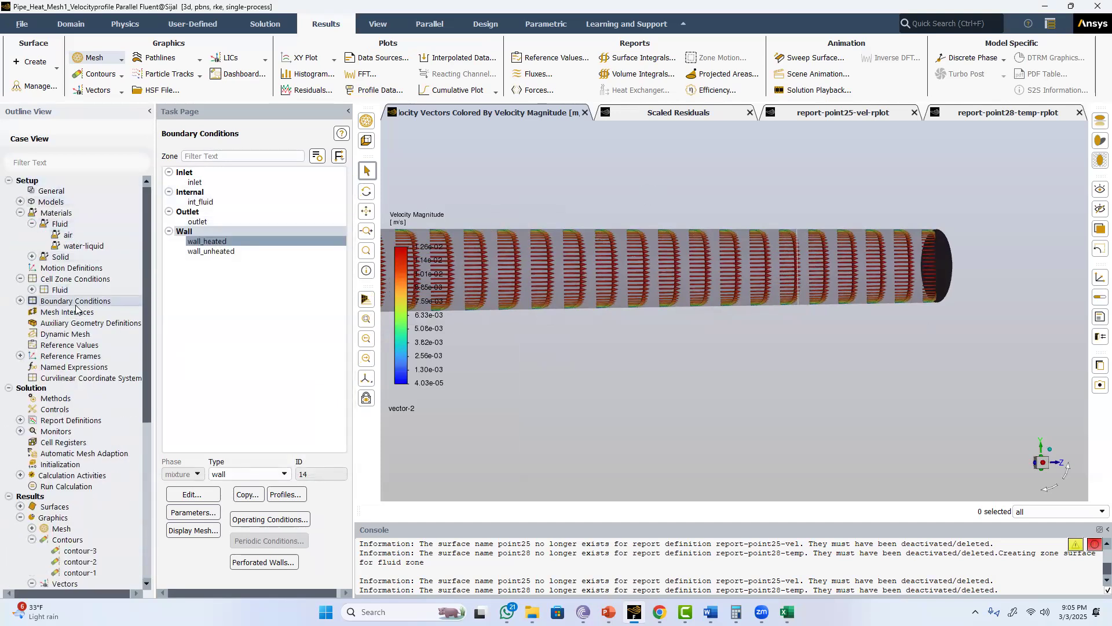
pyautogui.click(226, 243)
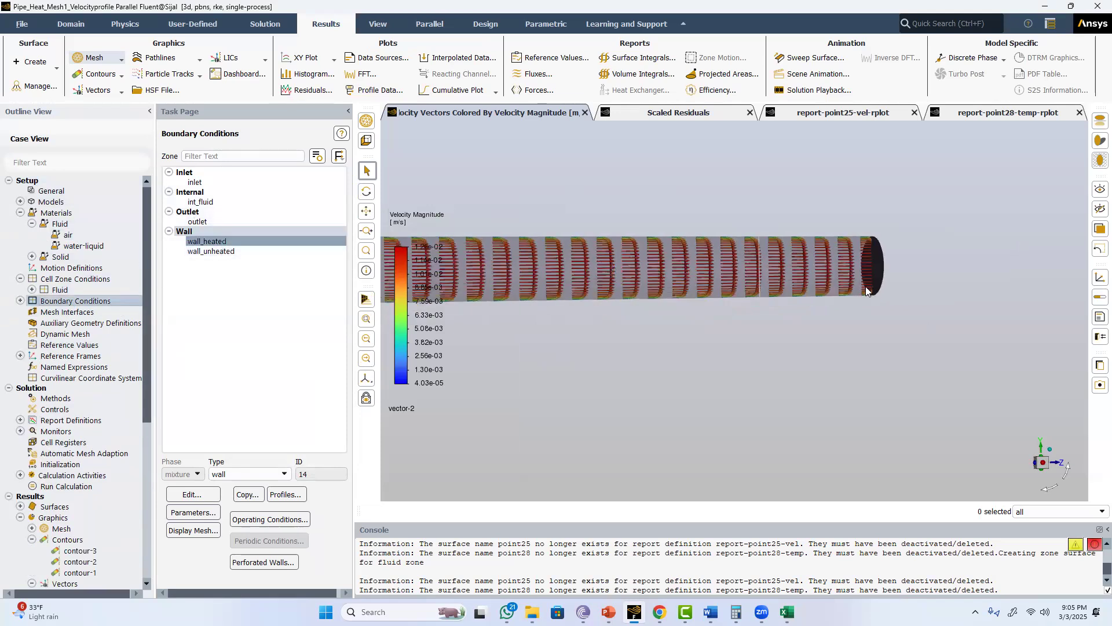
pyautogui.scroll(-3, 866, 286)
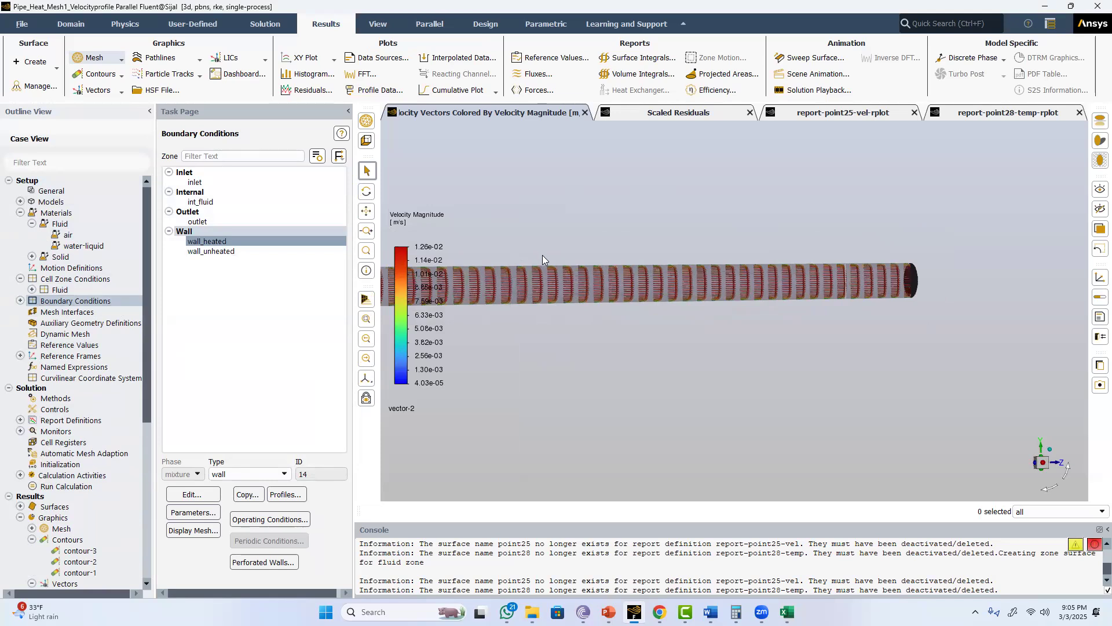
pyautogui.scroll(2, 440, 262)
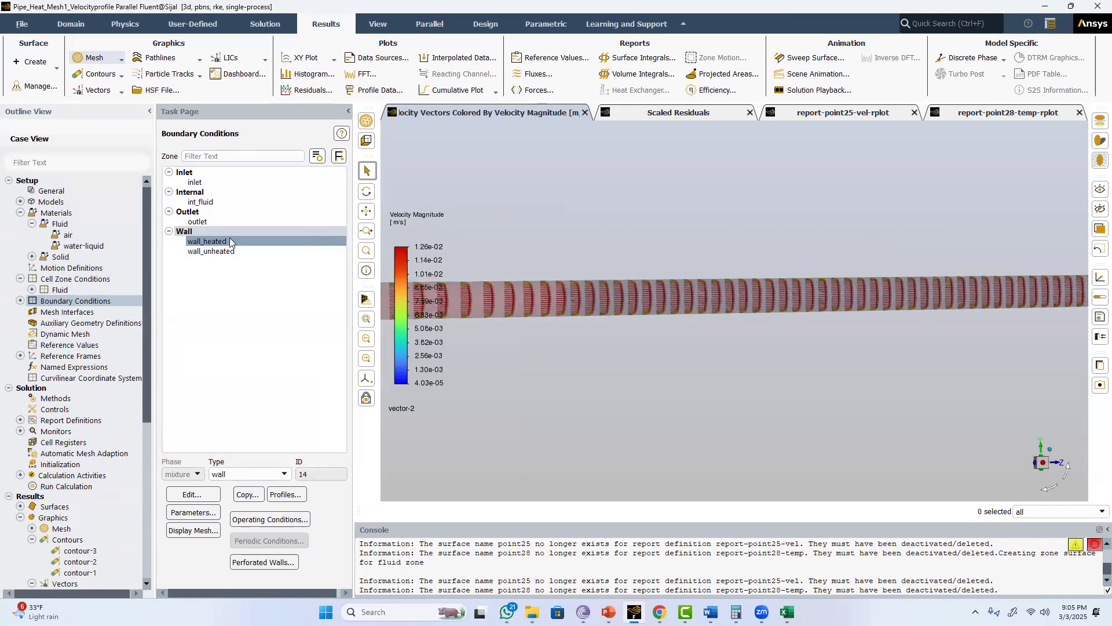
pyautogui.click(200, 495)
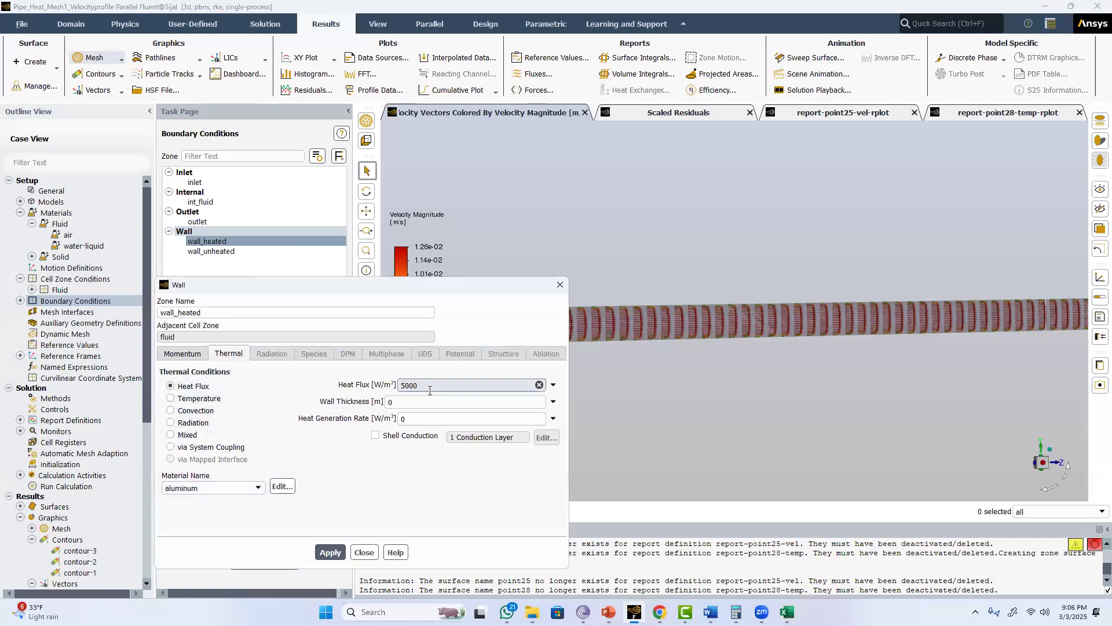
pyautogui.doubleClick(412, 387)
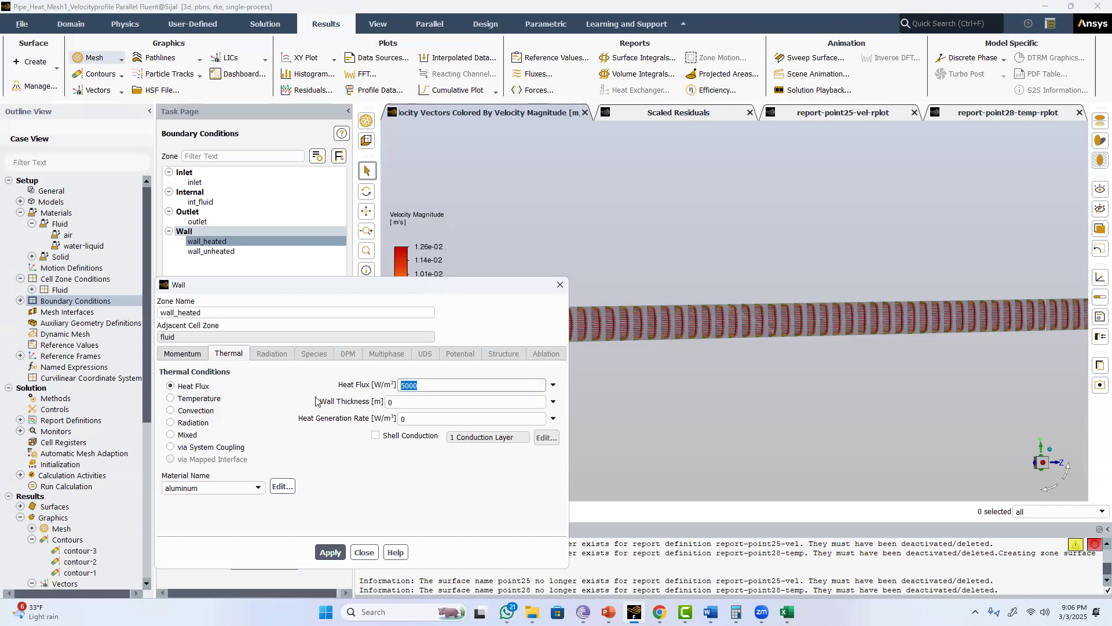
# Draw three freehand arrows pointing down onto the pipe wall and write the applied heat flux in W/m² above them
pyautogui.click(700, 67)
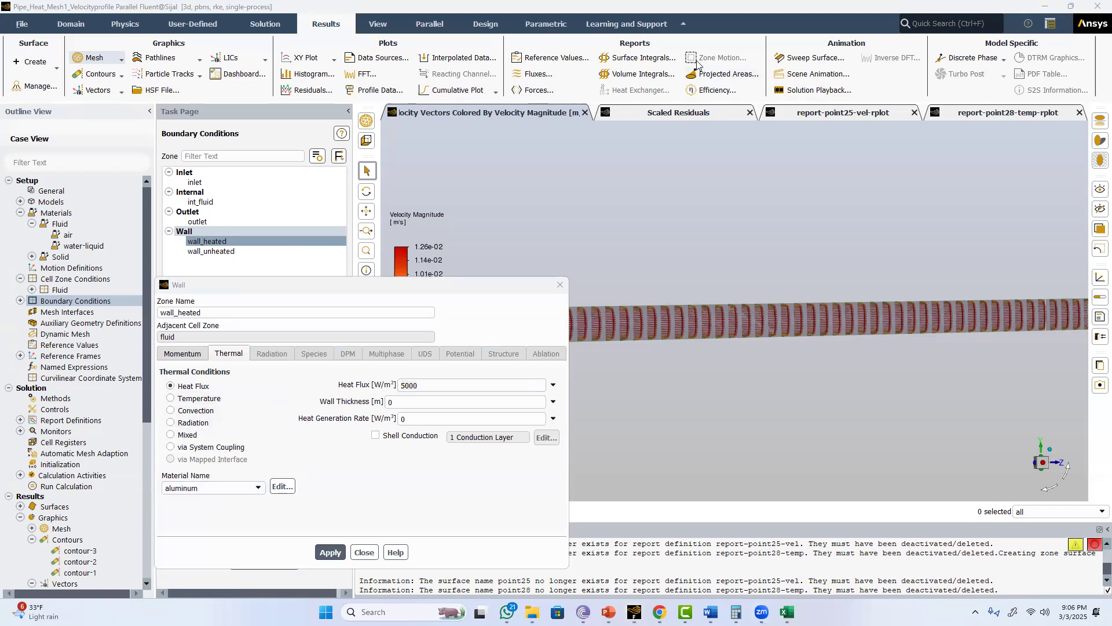
pyautogui.moveTo(863, 257); pyautogui.dragTo(872, 281)
pyautogui.moveTo(913, 245)
pyautogui.mouseDown()
pyautogui.moveTo(911, 296)
pyautogui.moveTo(923, 273)
pyautogui.mouseUp()
pyautogui.moveTo(974, 237); pyautogui.dragTo(980, 280)
pyautogui.moveTo(917, 196)
pyautogui.mouseDown()
pyautogui.moveTo(916, 213)
pyautogui.moveTo(928, 200)
pyautogui.mouseUp()
pyautogui.moveTo(930, 192)
pyautogui.mouseDown()
pyautogui.moveTo(943, 182)
pyautogui.moveTo(955, 201)
pyautogui.moveTo(986, 173)
pyautogui.mouseUp()
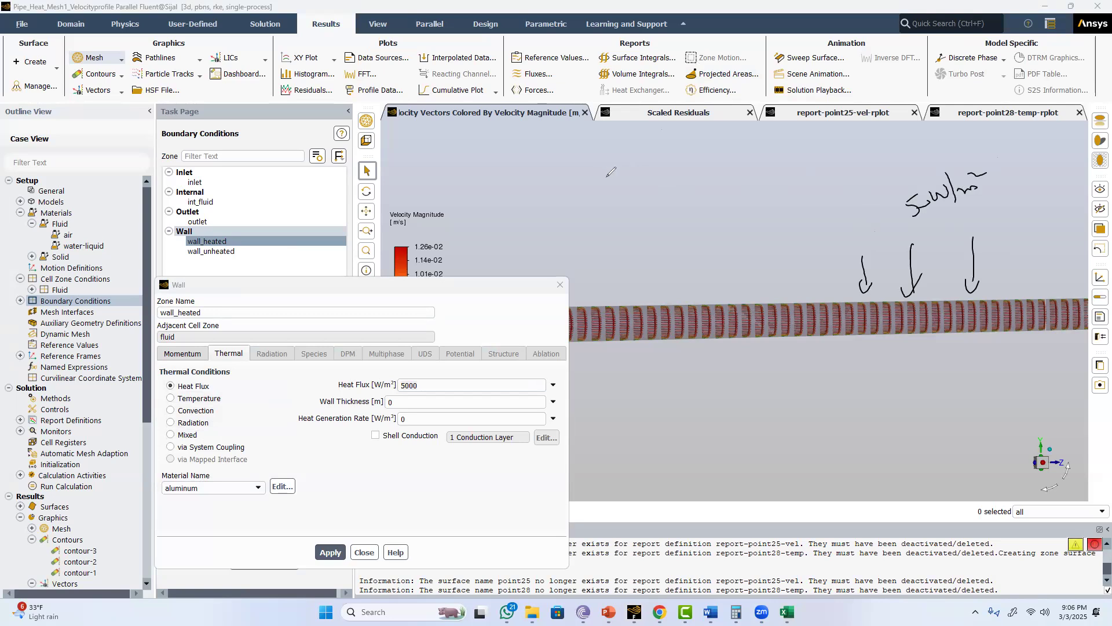
# Handwrite the heat transfer equations Q = KAΔT and Q = hA(T1 − T2) above the pipe
pyautogui.moveTo(606, 179); pyautogui.dragTo(605, 181)
pyautogui.moveTo(597, 179)
pyautogui.mouseDown()
pyautogui.moveTo(610, 198)
pyautogui.moveTo(626, 192)
pyautogui.mouseUp()
pyautogui.moveTo(639, 172)
pyautogui.mouseDown()
pyautogui.moveTo(666, 181)
pyautogui.moveTo(706, 149)
pyautogui.mouseUp()
pyautogui.moveTo(624, 223)
pyautogui.mouseDown()
pyautogui.moveTo(616, 233)
pyautogui.moveTo(626, 223)
pyautogui.mouseUp()
pyautogui.moveTo(618, 237)
pyautogui.mouseDown()
pyautogui.moveTo(680, 222)
pyautogui.moveTo(724, 184)
pyautogui.moveTo(739, 195)
pyautogui.moveTo(780, 187)
pyautogui.mouseUp()
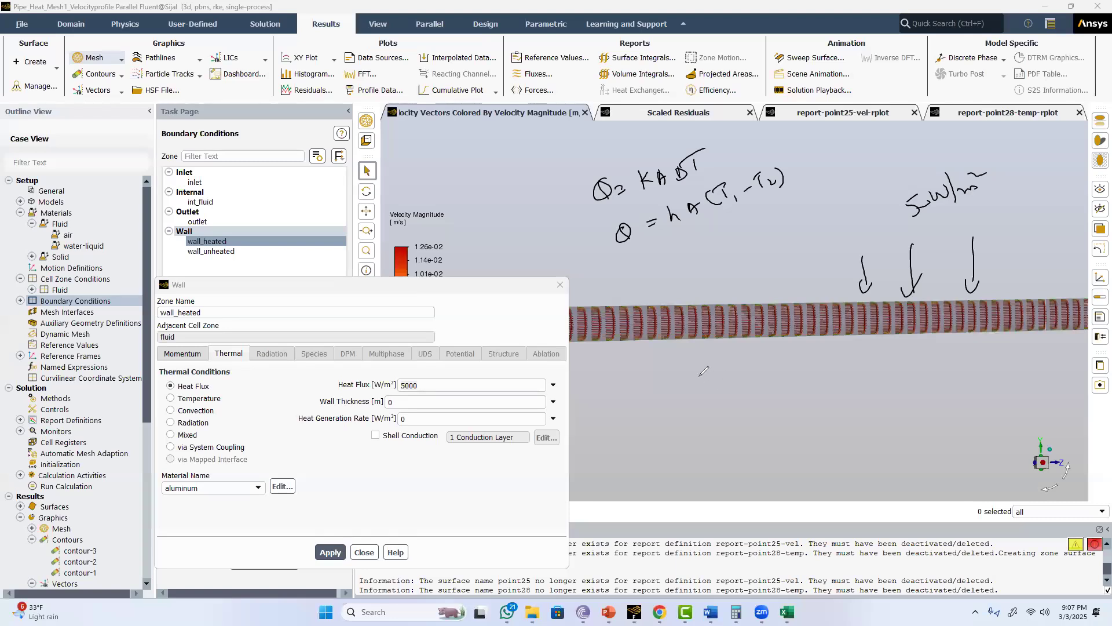
# Sketch a red engine box with short fins on one side below the pipe and label it as an engine
pyautogui.moveTo(667, 373)
pyautogui.mouseDown()
pyautogui.moveTo(667, 431)
pyautogui.moveTo(722, 367)
pyautogui.moveTo(713, 425)
pyautogui.mouseUp()
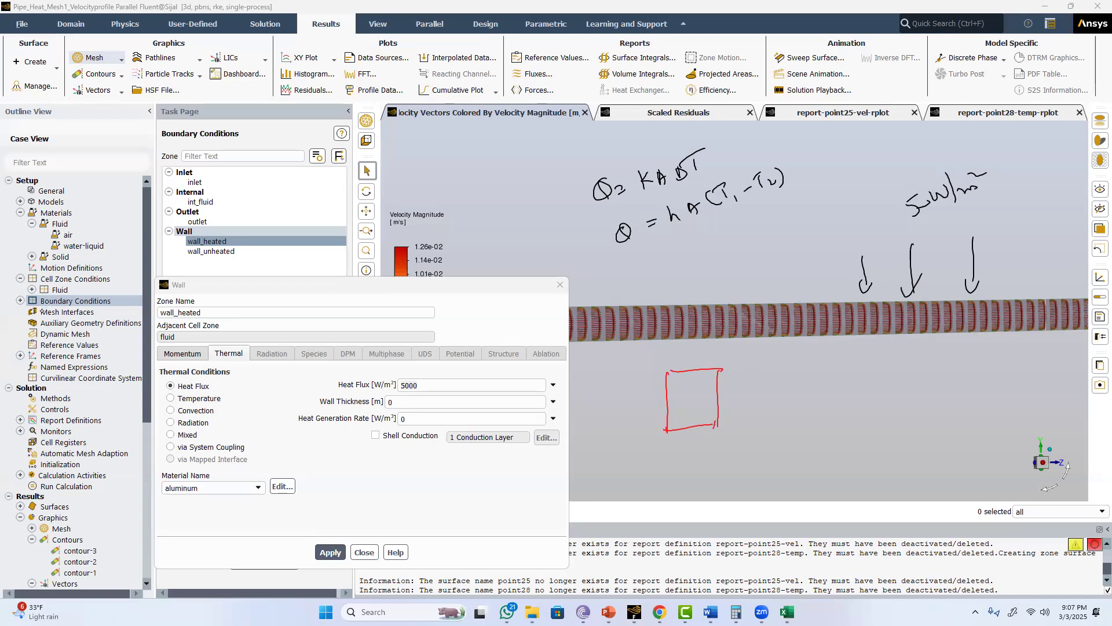
pyautogui.moveTo(718, 370)
pyautogui.mouseDown()
pyautogui.moveTo(742, 369)
pyautogui.moveTo(739, 418)
pyautogui.moveTo(749, 382)
pyautogui.moveTo(740, 370)
pyautogui.mouseUp()
pyautogui.moveTo(678, 403)
pyautogui.mouseDown()
pyautogui.moveTo(723, 373)
pyautogui.moveTo(708, 383)
pyautogui.mouseUp()
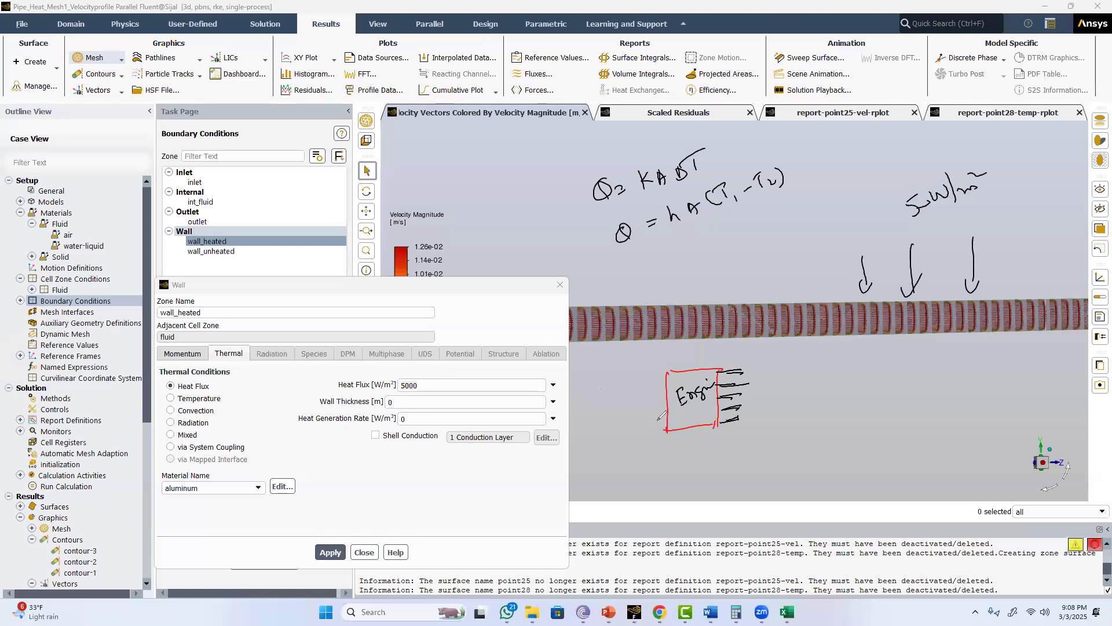
# Point an orange arrow at the fin base with an underlined temperature note in C, and circle the engine label in blue
pyautogui.moveTo(725, 447); pyautogui.dragTo(721, 416)
pyautogui.moveTo(717, 429)
pyautogui.mouseDown()
pyautogui.moveTo(747, 441)
pyautogui.moveTo(742, 461)
pyautogui.moveTo(763, 446)
pyautogui.mouseUp()
pyautogui.moveTo(769, 433); pyautogui.dragTo(771, 450)
pyautogui.moveTo(776, 440); pyautogui.dragTo(797, 437)
pyautogui.moveTo(811, 425); pyautogui.dragTo(806, 433)
pyautogui.click(746, 471)
pyautogui.moveTo(747, 470); pyautogui.dragTo(808, 443)
pyautogui.moveTo(700, 374); pyautogui.dragTo(681, 381)
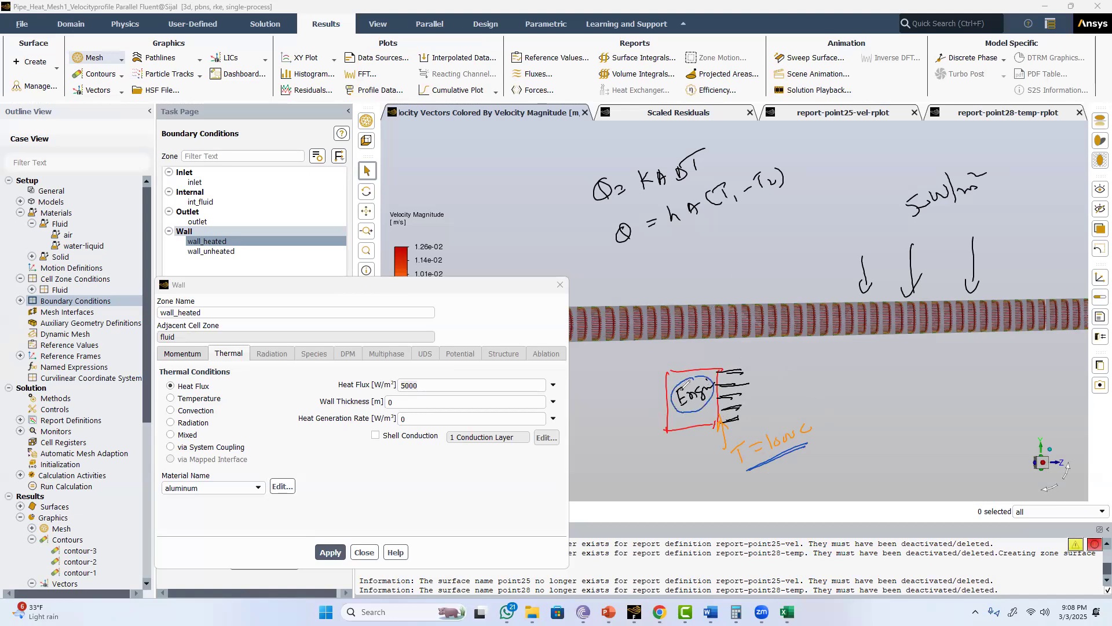
# Handwrite the power unit notes W, hp – watts, kW and 1 hp = 745 watts, plus W/m² above the engine box
pyautogui.moveTo(616, 362); pyautogui.dragTo(629, 352)
pyautogui.moveTo(429, 153)
pyautogui.mouseDown()
pyautogui.moveTo(429, 177)
pyautogui.moveTo(438, 174)
pyautogui.mouseUp()
pyautogui.moveTo(445, 174)
pyautogui.mouseDown()
pyautogui.moveTo(502, 154)
pyautogui.moveTo(520, 132)
pyautogui.moveTo(540, 139)
pyautogui.mouseUp()
pyautogui.moveTo(453, 198)
pyautogui.mouseDown()
pyautogui.moveTo(459, 216)
pyautogui.moveTo(500, 189)
pyautogui.mouseUp()
pyautogui.moveTo(493, 197); pyautogui.dragTo(502, 194)
pyautogui.moveTo(464, 239); pyautogui.dragTo(482, 244)
pyautogui.moveTo(489, 238); pyautogui.dragTo(512, 222)
pyautogui.moveTo(506, 230)
pyautogui.mouseDown()
pyautogui.moveTo(531, 200)
pyautogui.moveTo(533, 213)
pyautogui.mouseUp()
pyautogui.moveTo(513, 209); pyautogui.dragTo(538, 207)
pyautogui.moveTo(538, 194); pyautogui.dragTo(588, 162)
pyautogui.moveTo(589, 169); pyautogui.dragTo(594, 163)
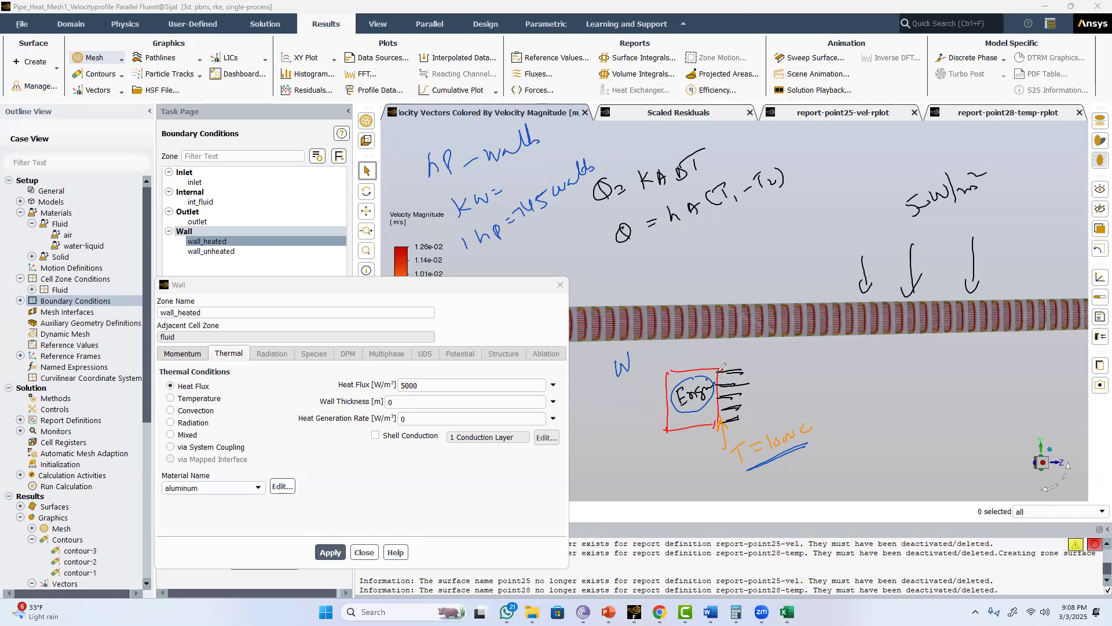
pyautogui.moveTo(673, 354)
pyautogui.mouseDown()
pyautogui.moveTo(693, 354)
pyautogui.moveTo(693, 366)
pyautogui.moveTo(714, 359)
pyautogui.mouseUp()
# Sketch a red vessel heated from below by arrows labelled Q with one arrow leaving it, and write an underlined 100°C note
pyautogui.moveTo(892, 349)
pyautogui.mouseDown()
pyautogui.moveTo(937, 384)
pyautogui.moveTo(965, 349)
pyautogui.mouseUp()
pyautogui.moveTo(908, 408)
pyautogui.mouseDown()
pyautogui.moveTo(908, 388)
pyautogui.moveTo(949, 394)
pyautogui.mouseUp()
pyautogui.moveTo(962, 383)
pyautogui.mouseDown()
pyautogui.moveTo(995, 393)
pyautogui.moveTo(961, 387)
pyautogui.mouseUp()
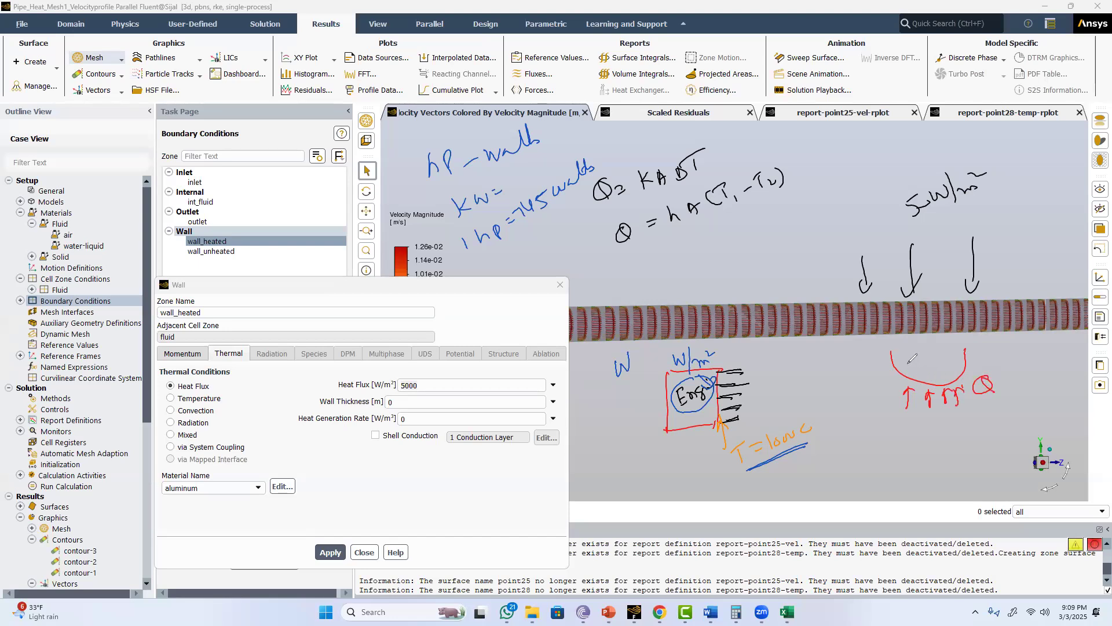
pyautogui.moveTo(917, 354); pyautogui.dragTo(929, 329)
pyautogui.moveTo(892, 351); pyautogui.dragTo(965, 349)
pyautogui.moveTo(852, 153)
pyautogui.mouseDown()
pyautogui.moveTo(851, 172)
pyautogui.moveTo(875, 146)
pyautogui.mouseUp()
pyautogui.moveTo(890, 147); pyautogui.dragTo(884, 162)
pyautogui.moveTo(863, 180); pyautogui.dragTo(881, 173)
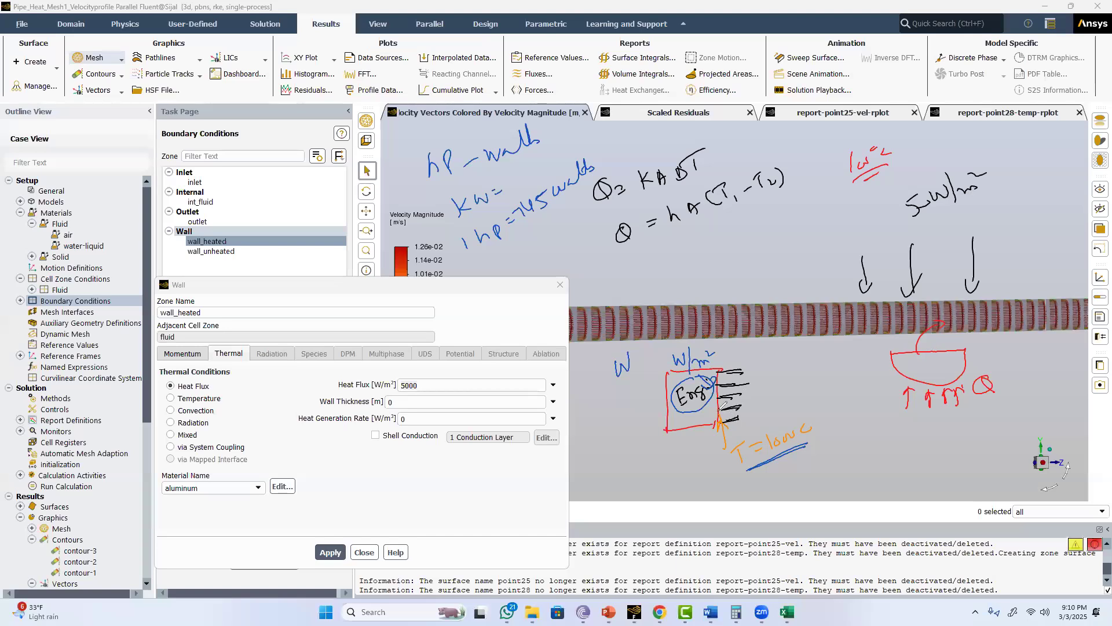
# Circle both W/m² notes, add arrows with handwritten notes at the engine's fins, and clear all the annotations
pyautogui.moveTo(701, 335); pyautogui.dragTo(711, 372)
pyautogui.moveTo(726, 369); pyautogui.dragTo(775, 350)
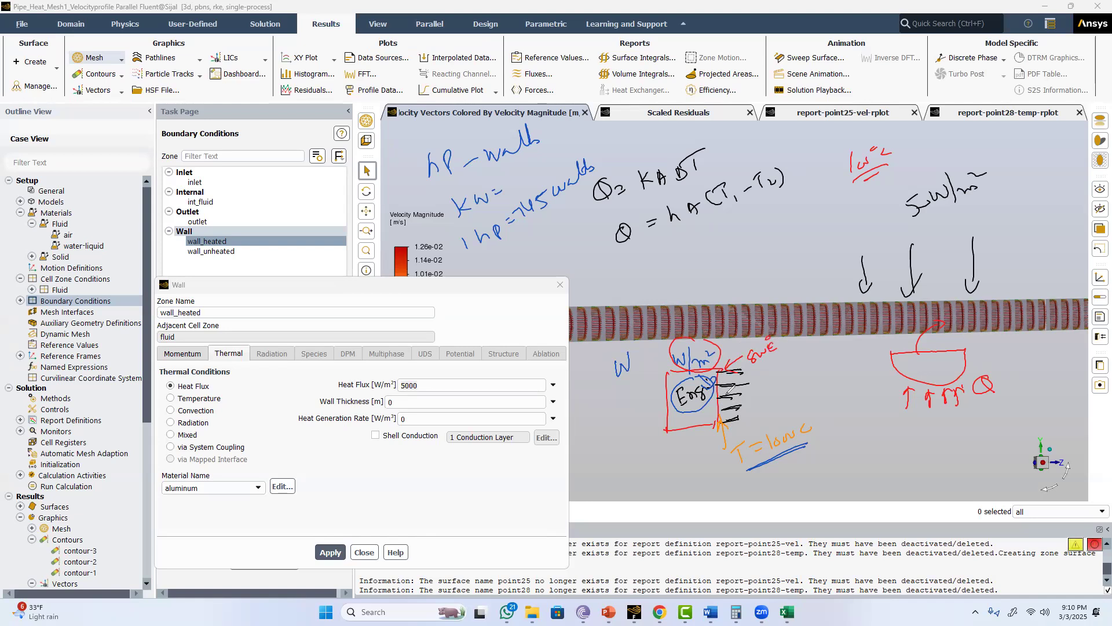
pyautogui.moveTo(718, 423)
pyautogui.mouseDown()
pyautogui.moveTo(663, 488)
pyautogui.moveTo(701, 459)
pyautogui.mouseUp()
pyautogui.moveTo(680, 493); pyautogui.dragTo(697, 478)
pyautogui.moveTo(958, 157)
pyautogui.mouseDown()
pyautogui.moveTo(930, 227)
pyautogui.moveTo(991, 168)
pyautogui.mouseUp()
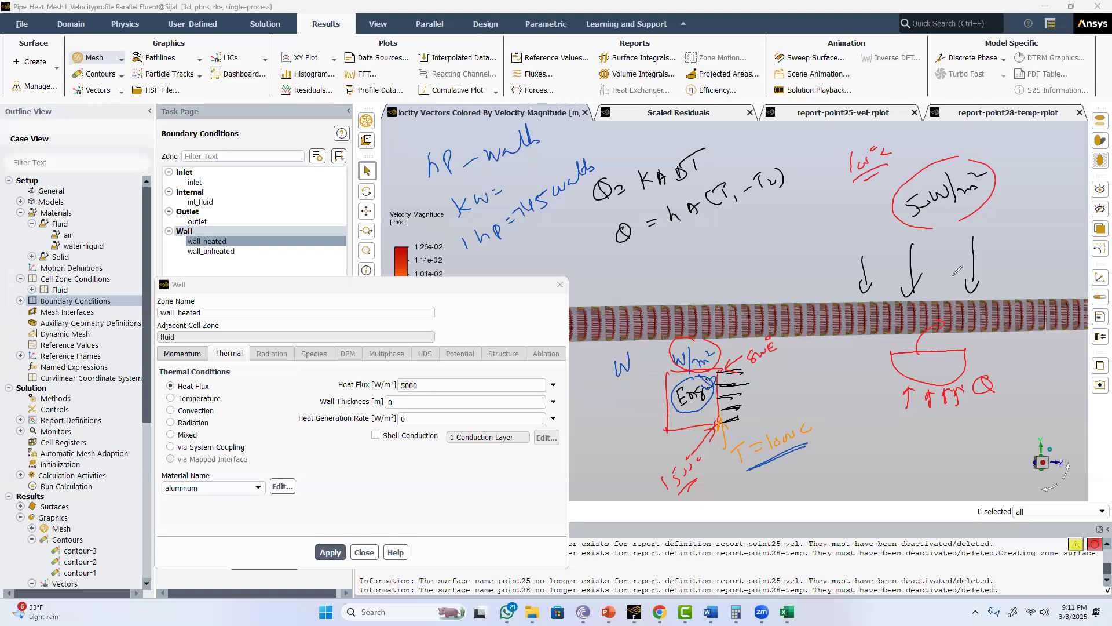
pyautogui.moveTo(953, 264)
pyautogui.mouseDown()
pyautogui.moveTo(956, 283)
pyautogui.moveTo(997, 267)
pyautogui.mouseUp()
pyautogui.press('Escape')
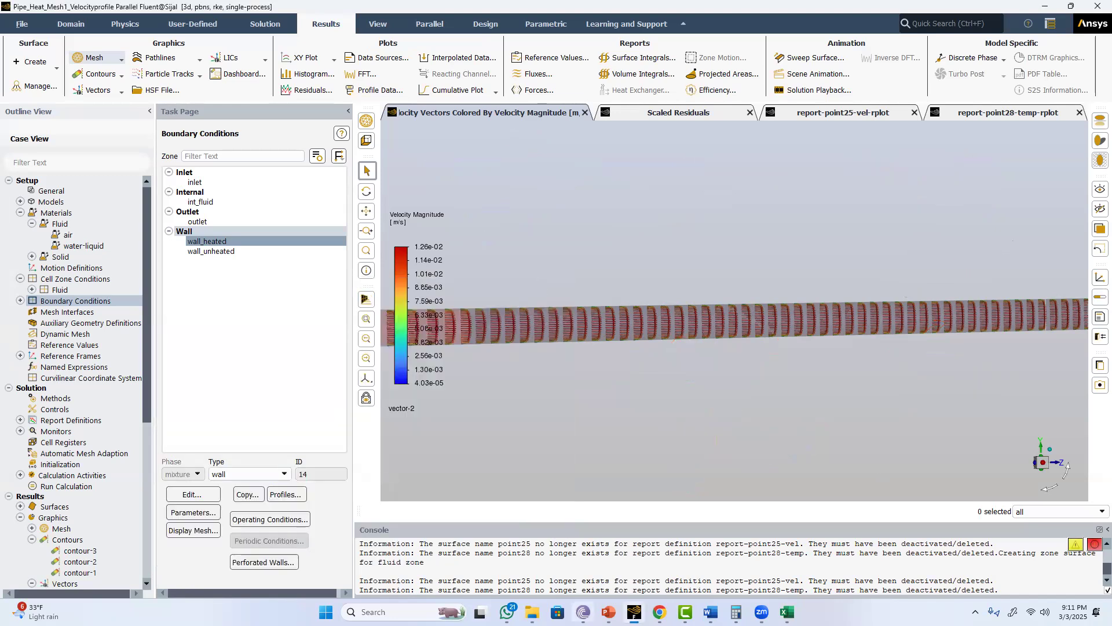
# Switch to File Explorer and open the Pipe_Heat geometry file from the Heat Transfer CFD course folder
pyautogui.moveTo(532, 612)
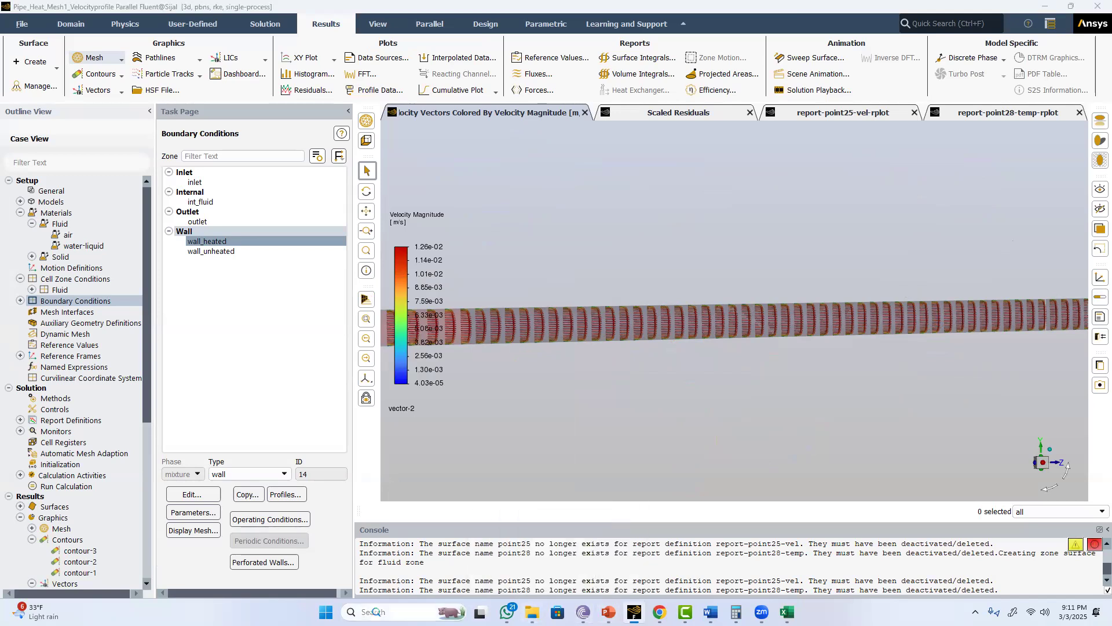
pyautogui.click(896, 409)
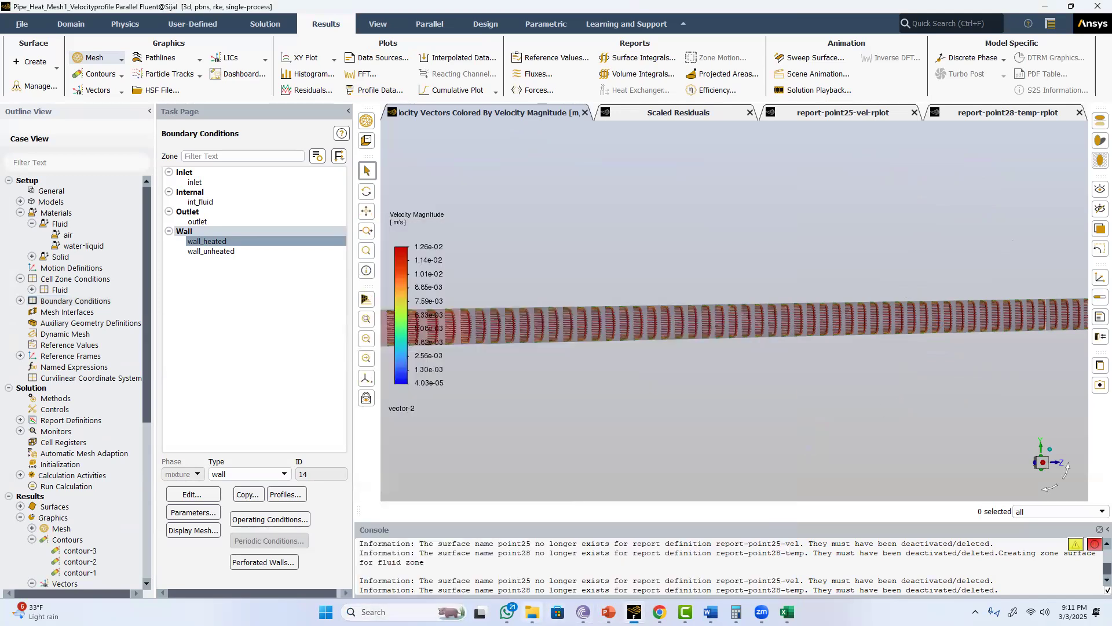
pyautogui.scroll(15, 210, 213)
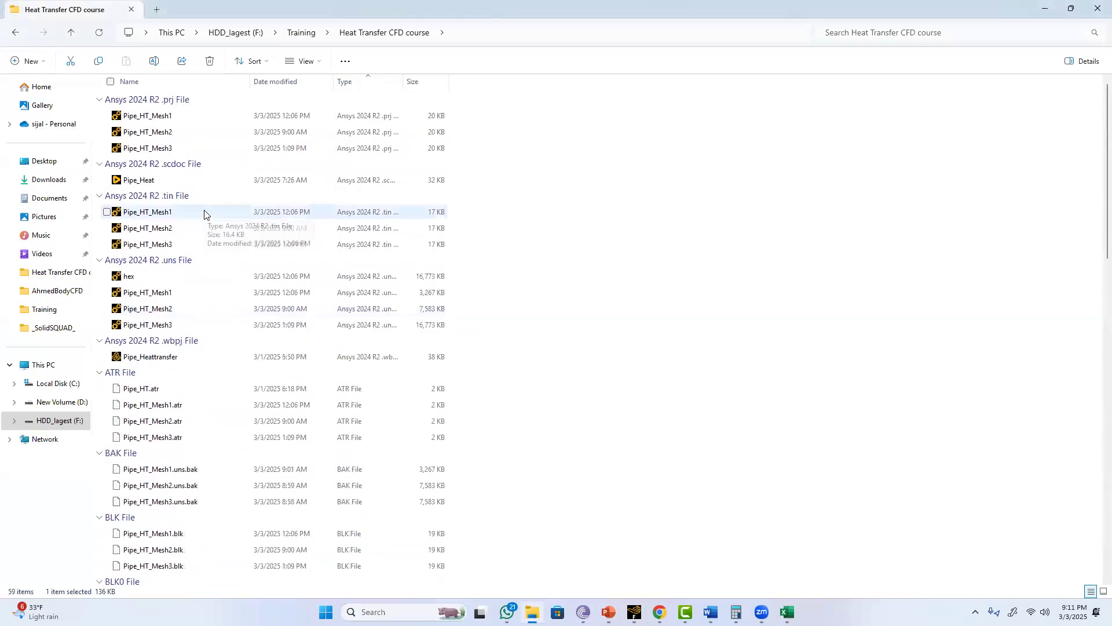
pyautogui.doubleClick(136, 181)
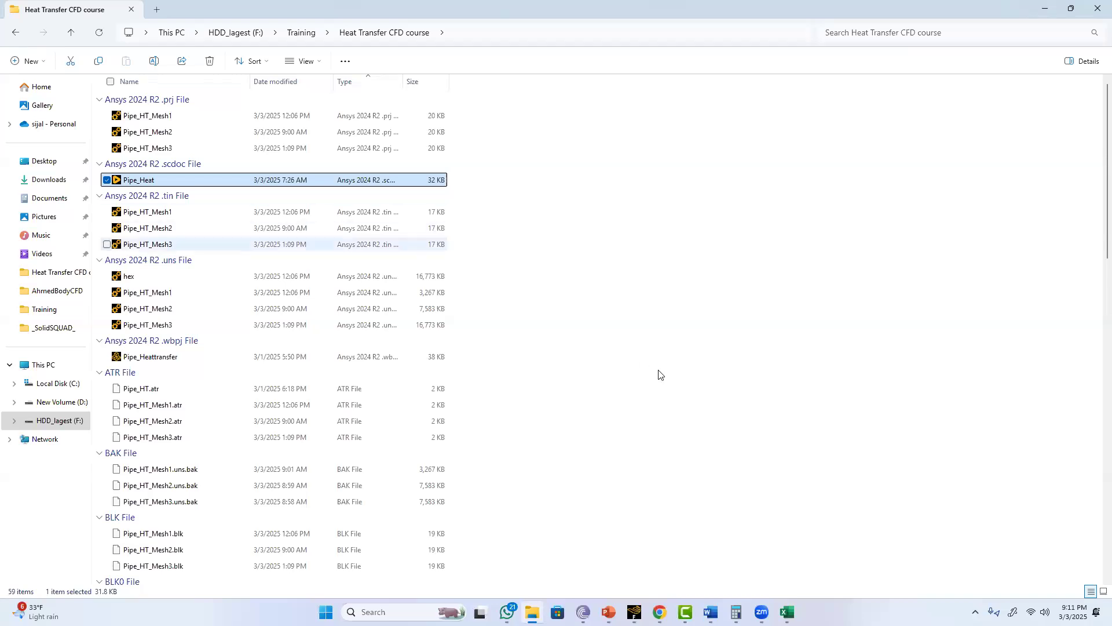
pyautogui.click(507, 612)
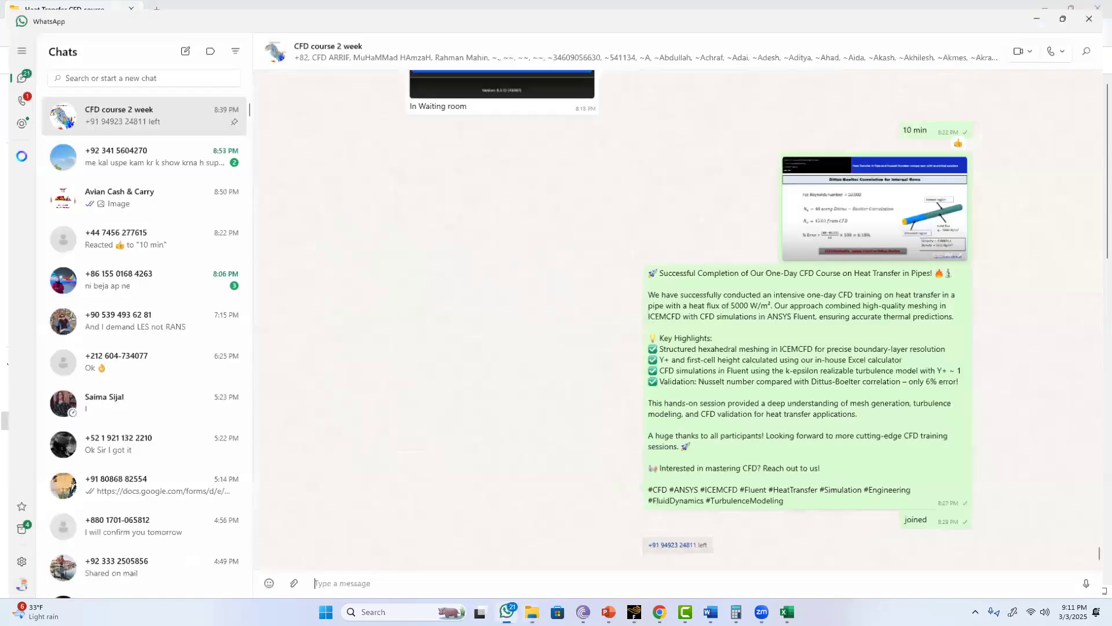
pyautogui.click(507, 612)
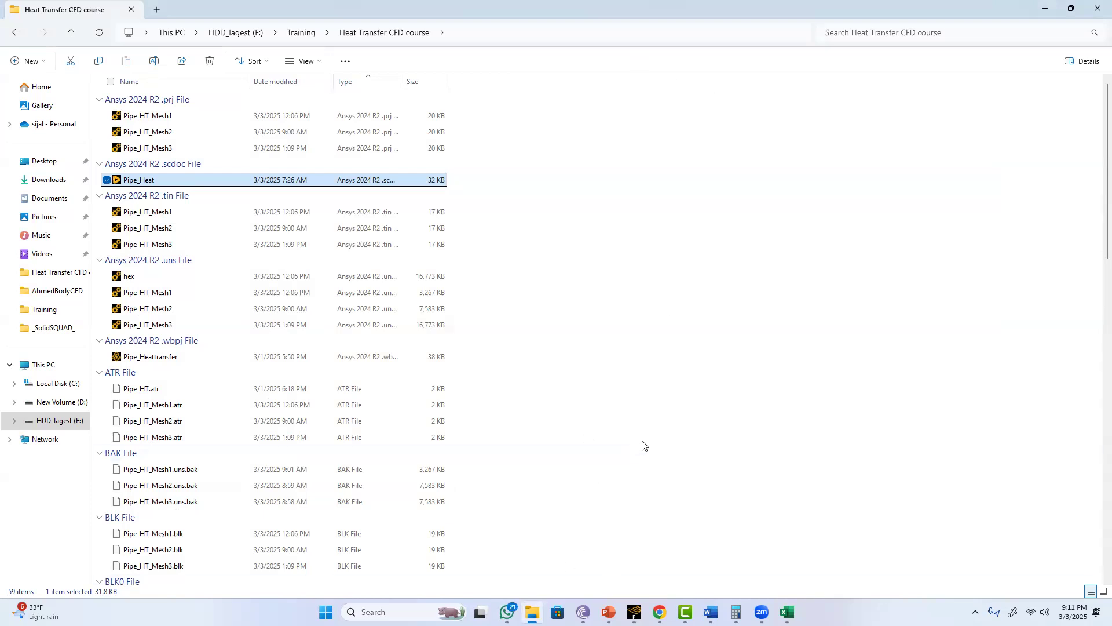
# Minimize the File Explorer, Excel, Chrome and PowerPoint windows and close the Calculator while the pipe geometry loads in SpaceClaim
pyautogui.click(1048, 11)
pyautogui.click(1047, 11)
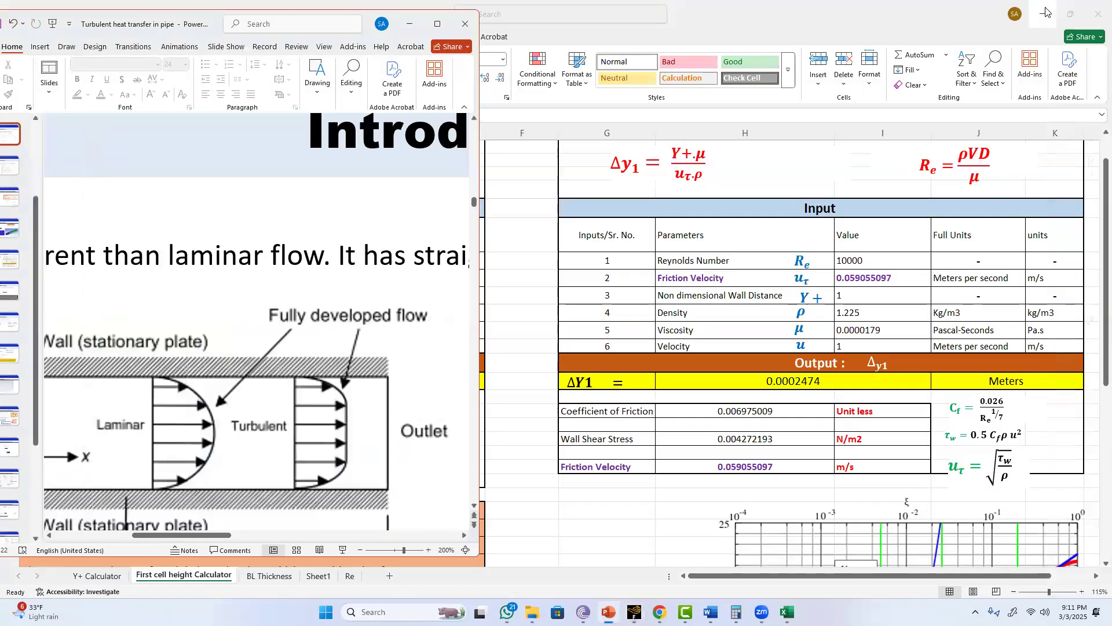
pyautogui.click(1046, 11)
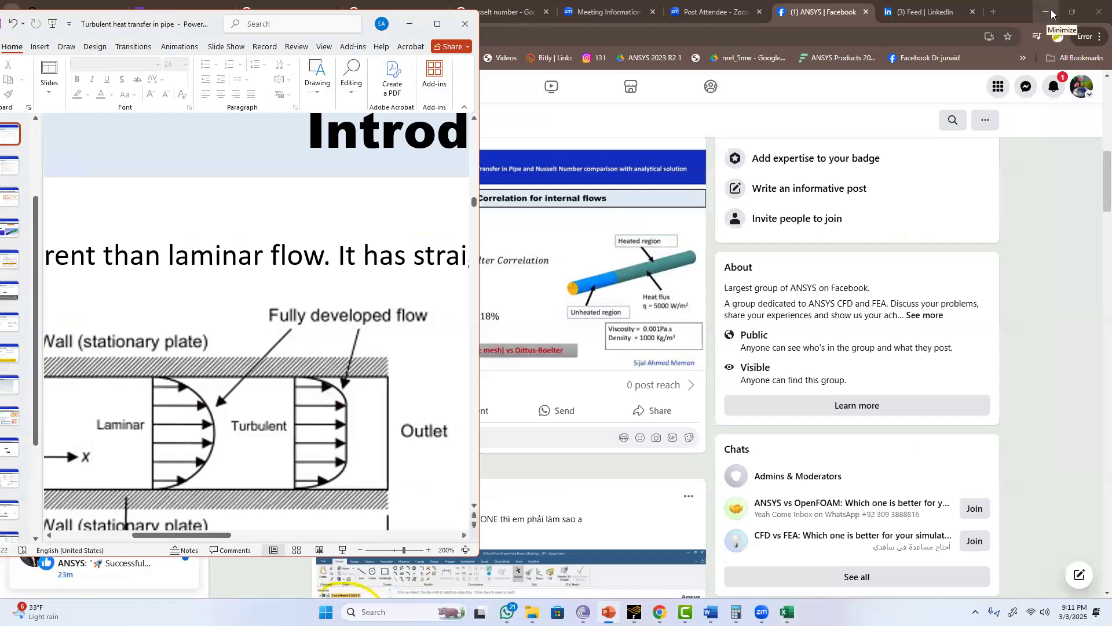
pyautogui.click(1053, 12)
pyautogui.click(1053, 13)
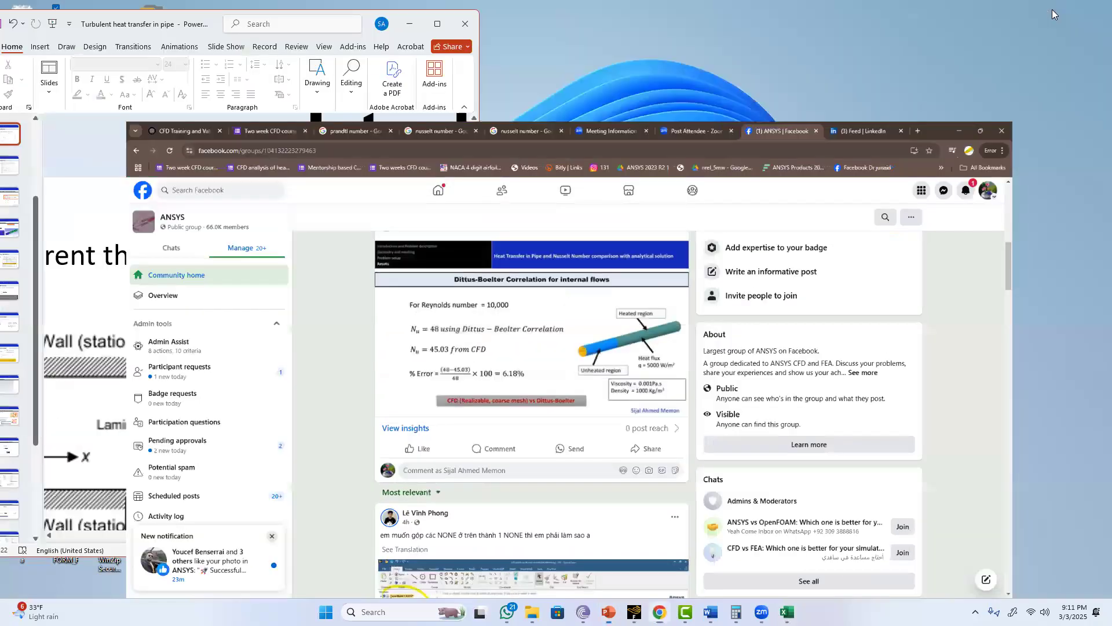
pyautogui.click(437, 24)
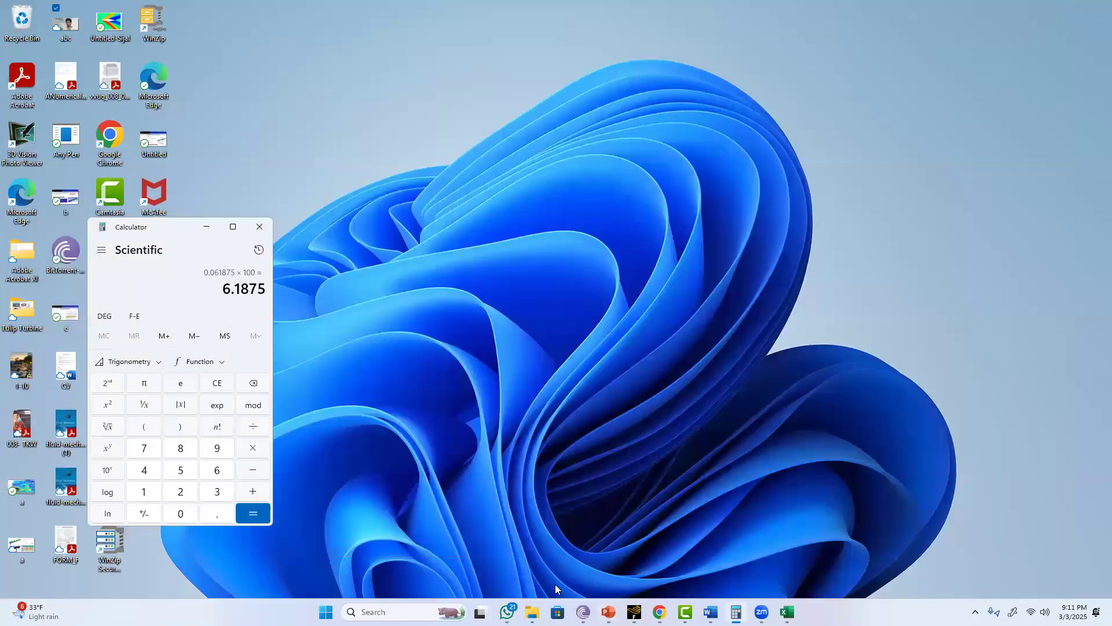
pyautogui.click(259, 228)
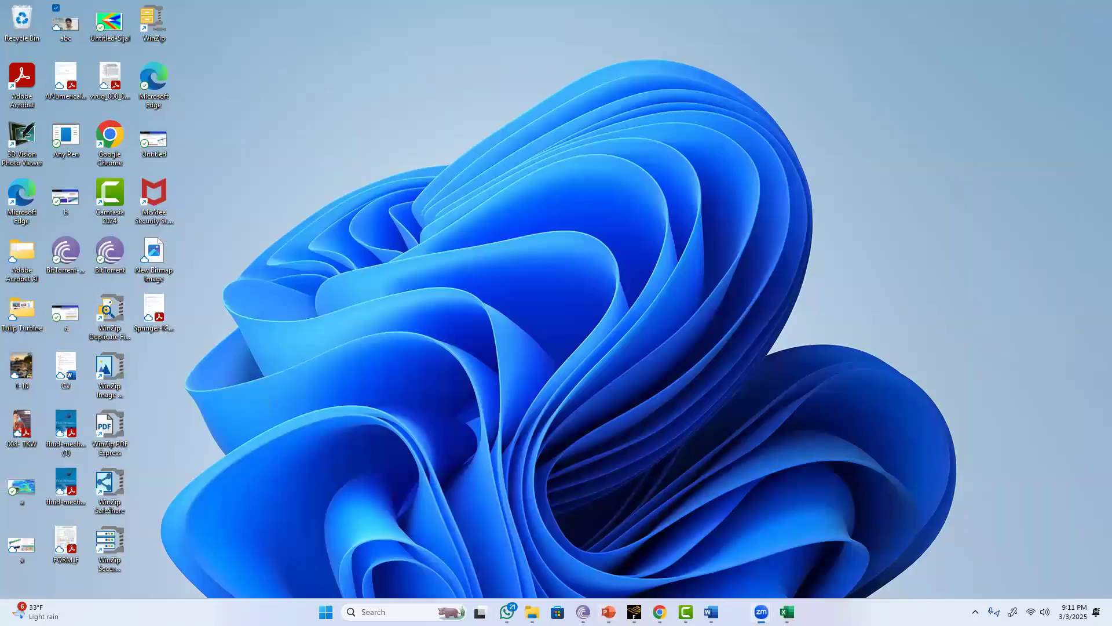
pyautogui.click(544, 611)
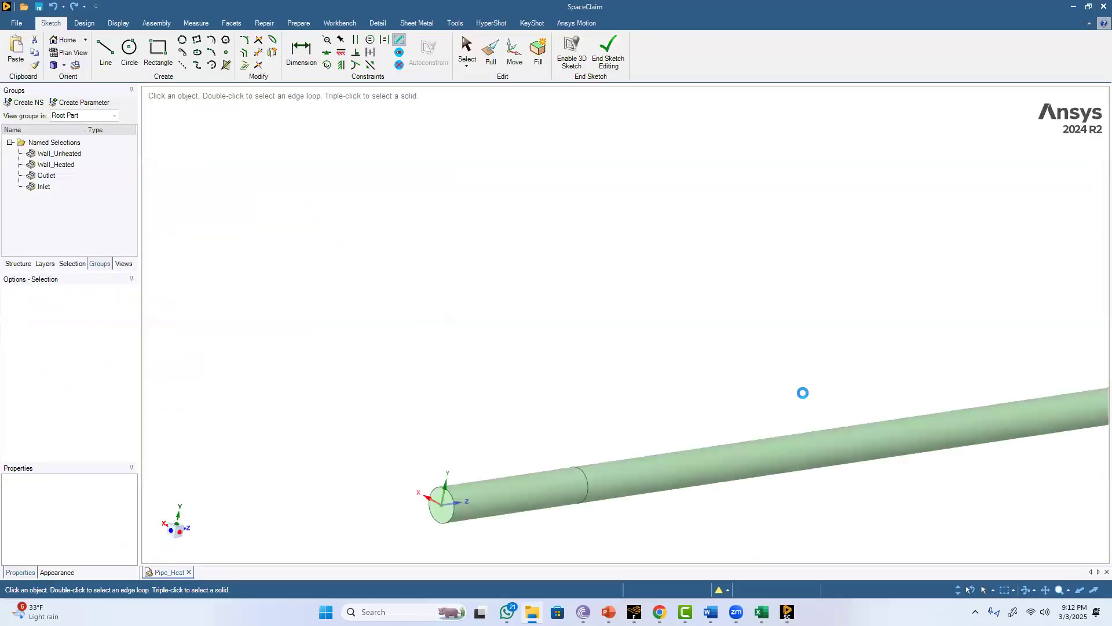
# Save the Pipe_Heat geometry under the new name test in the Heat Transfer CFD course folder
pyautogui.click(16, 22)
pyautogui.click(35, 124)
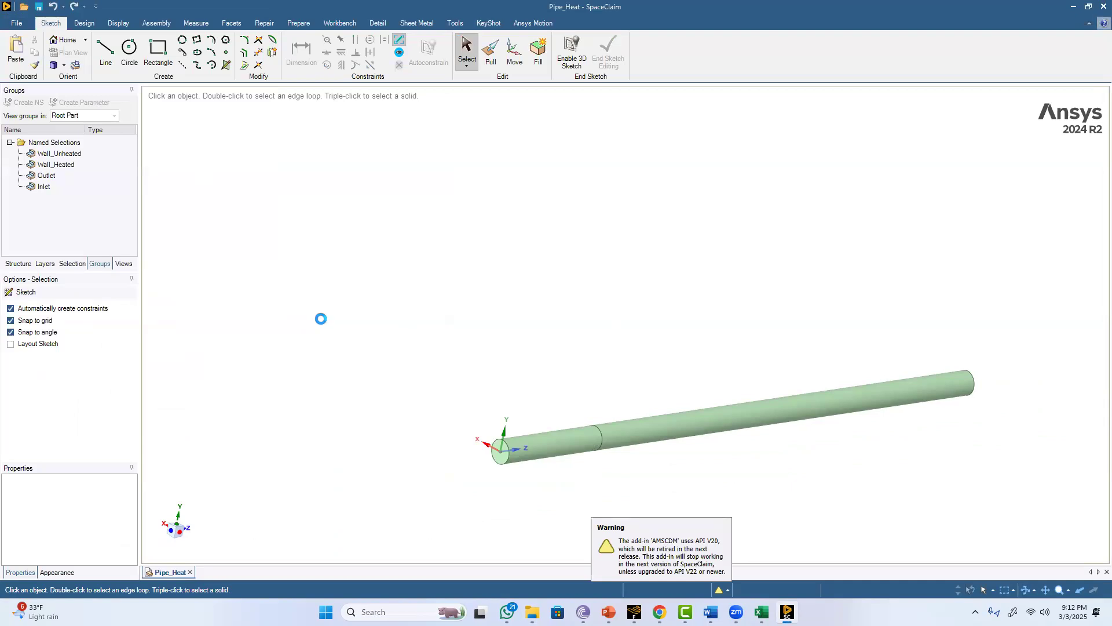
pyautogui.write('test')
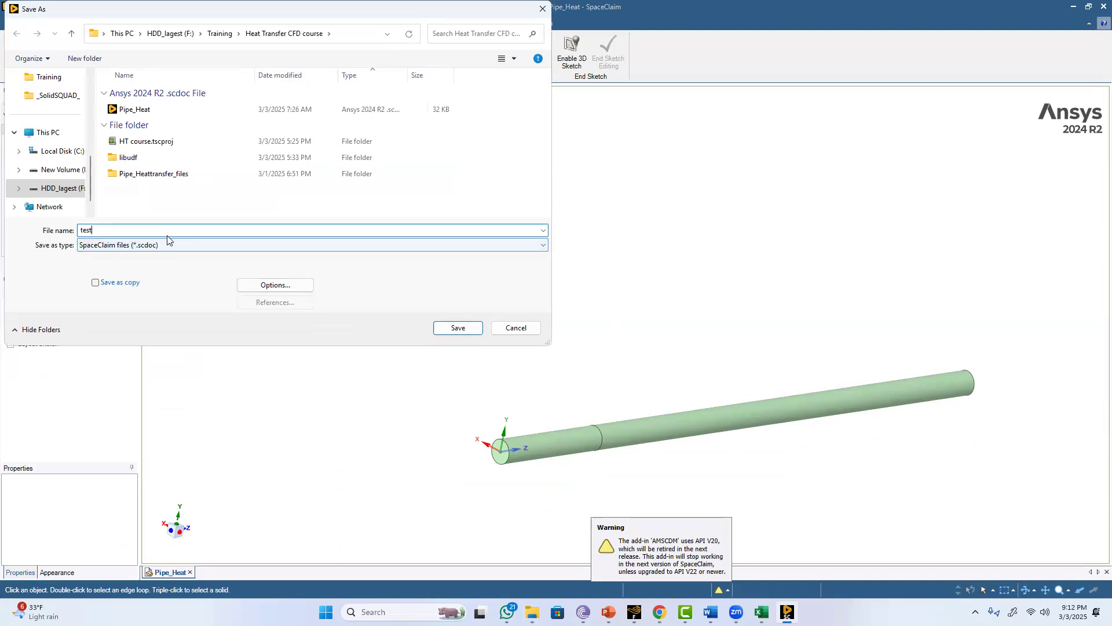
pyautogui.press('Return')
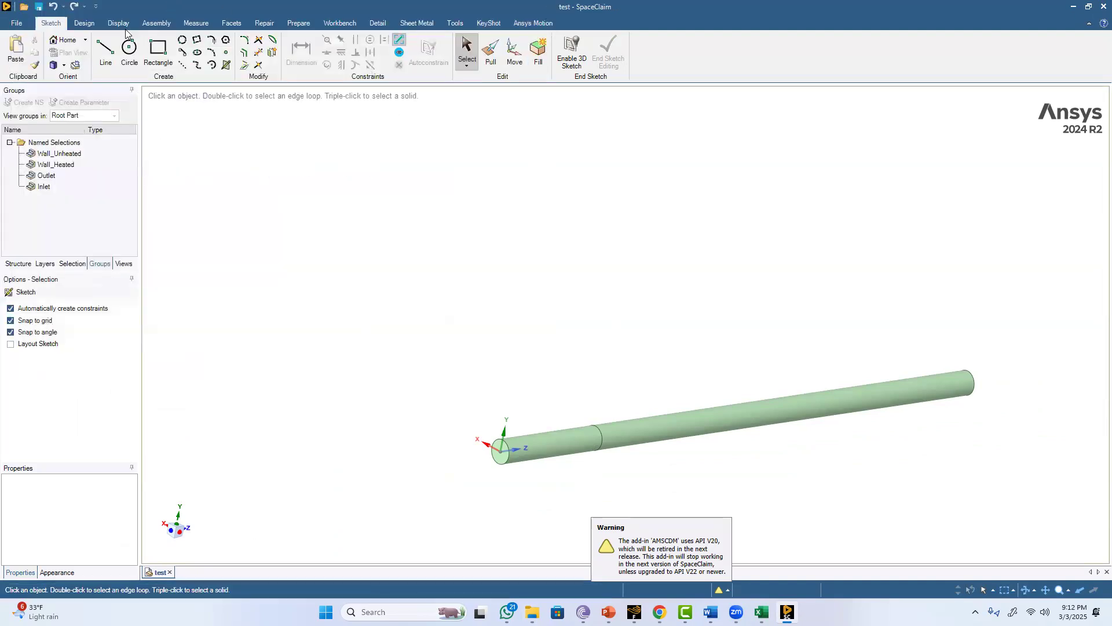
# Lengthen the unheated section of the pipe by pulling the inlet end face outward
pyautogui.click(84, 23)
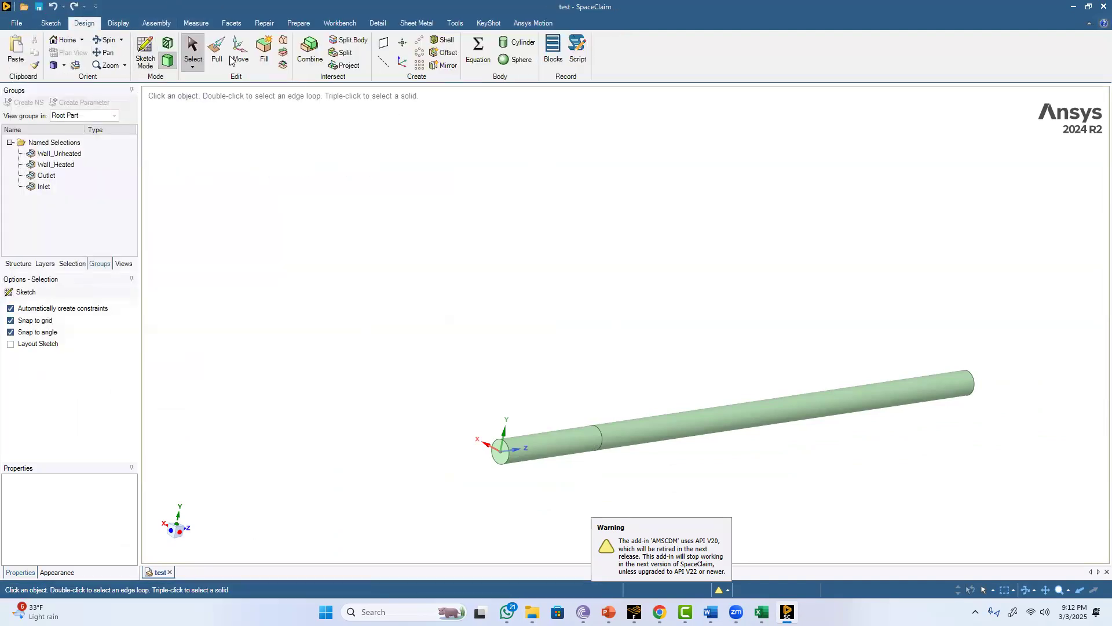
pyautogui.click(217, 51)
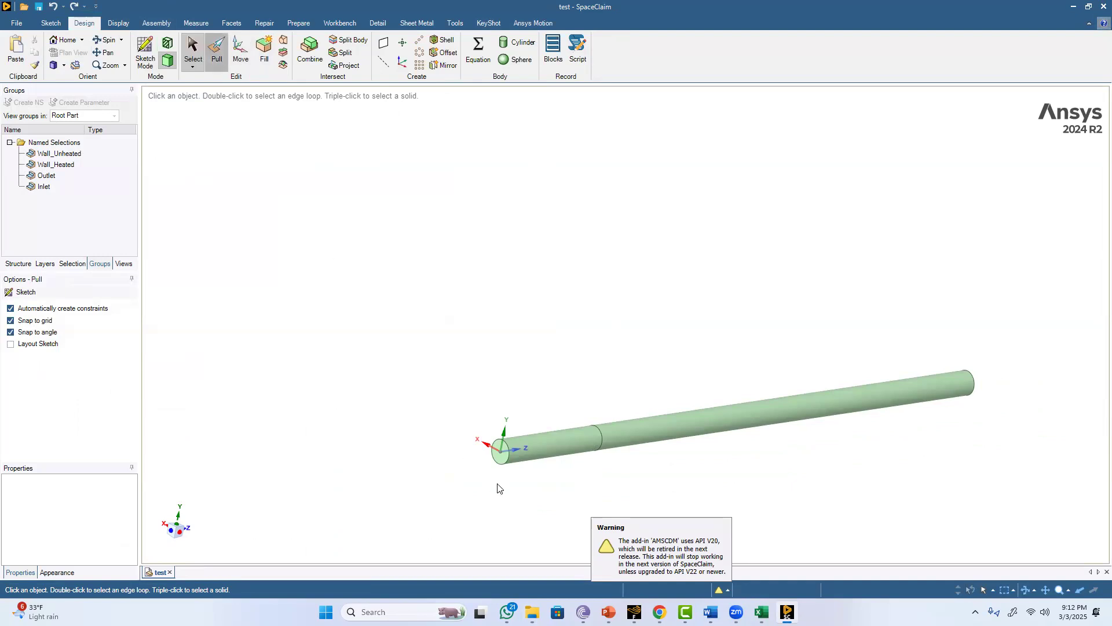
pyautogui.click(500, 459)
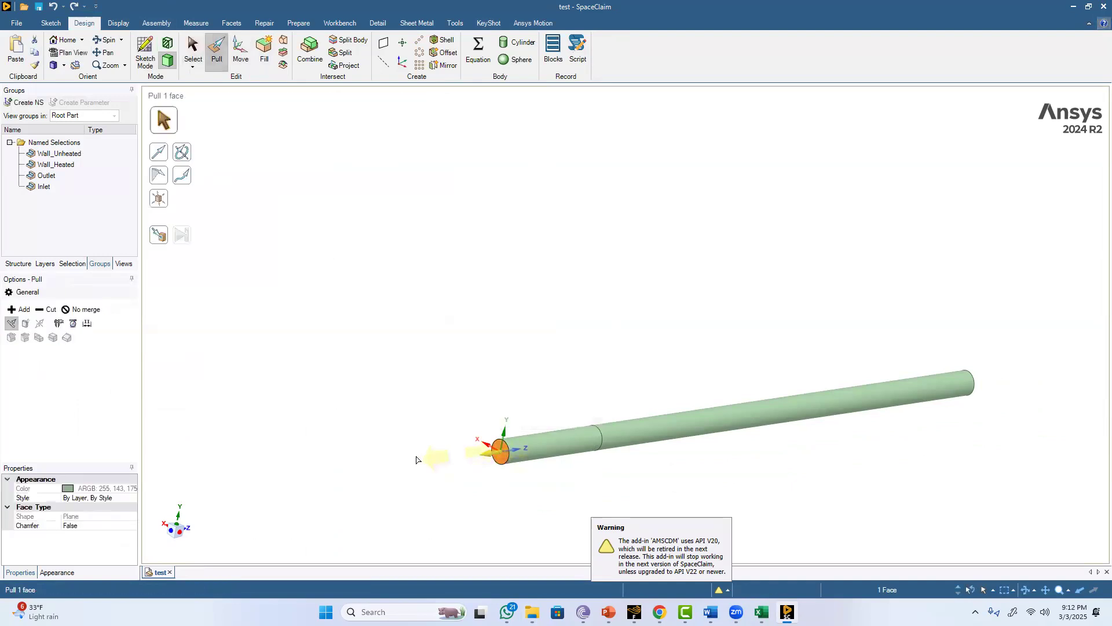
pyautogui.press('Escape')
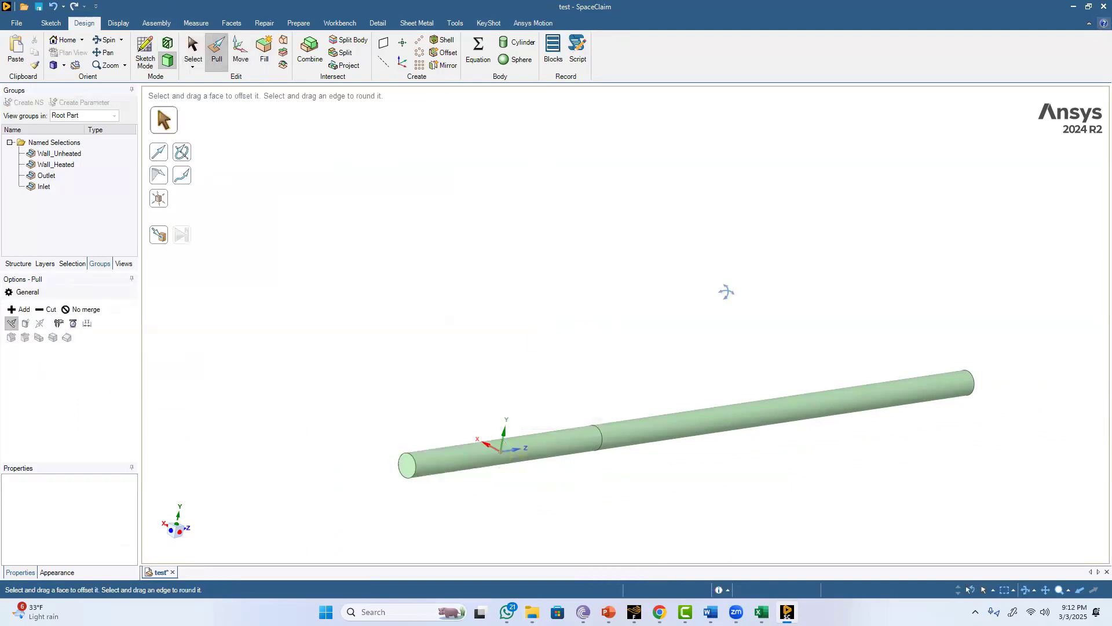
# Lengthen the heated section of the pipe by pulling the outlet end face outward
pyautogui.moveTo(491, 276); pyautogui.dragTo(755, 296, button='middle')
pyautogui.scroll(3, 667, 335)
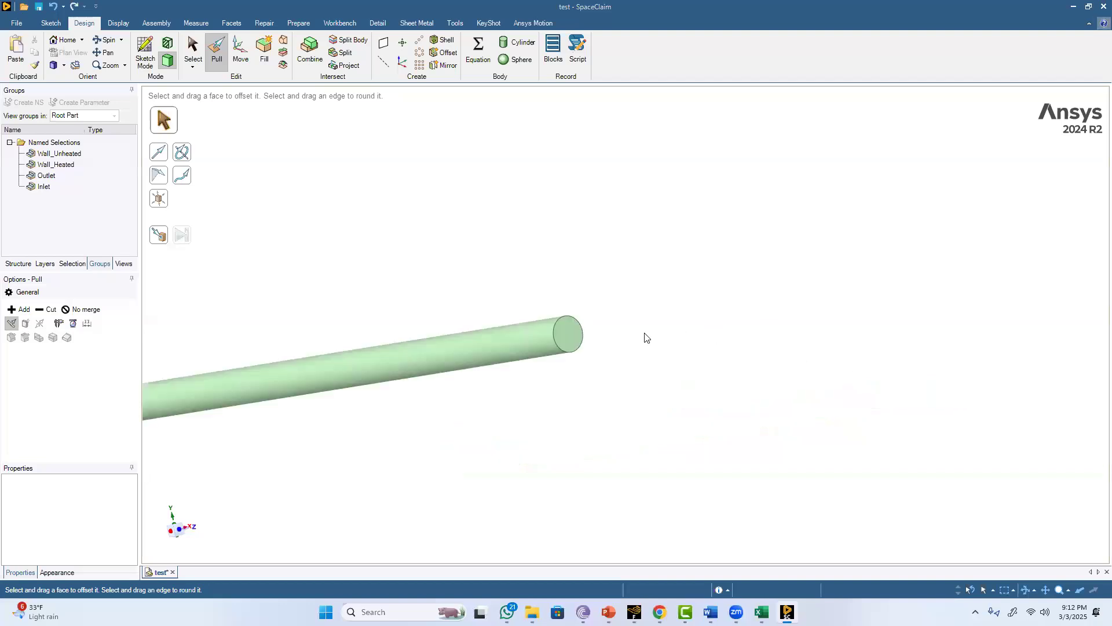
pyautogui.click(539, 332)
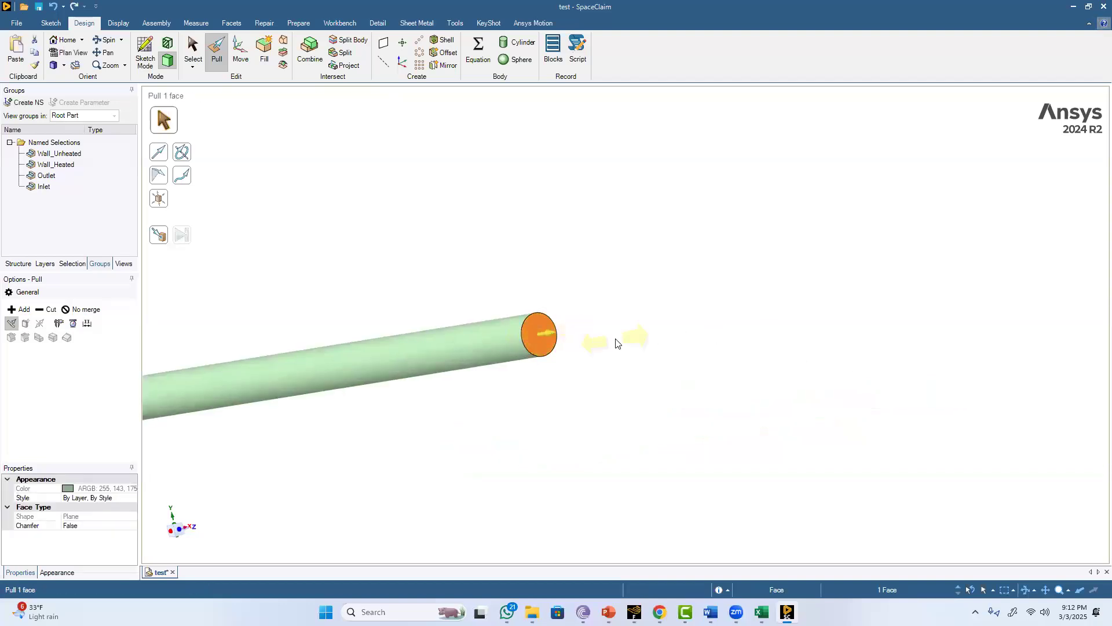
pyautogui.hotkey('ctrl', 'z')
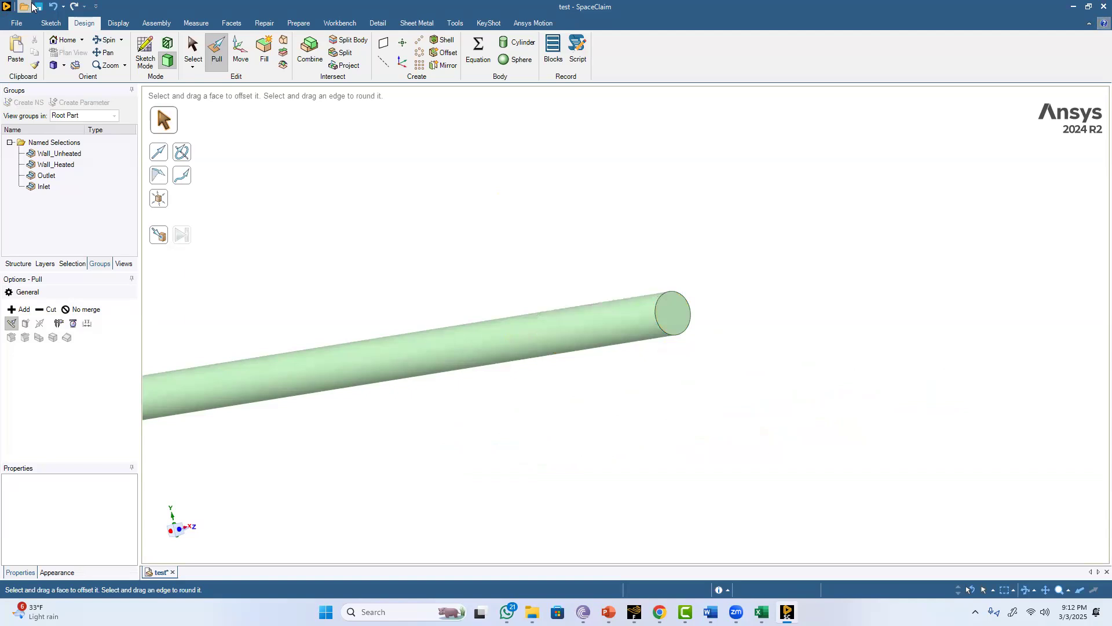
# Switch to File Explorer and open the Pipe_HT_Mesh1 project file in ICEM CFD
pyautogui.click(532, 612)
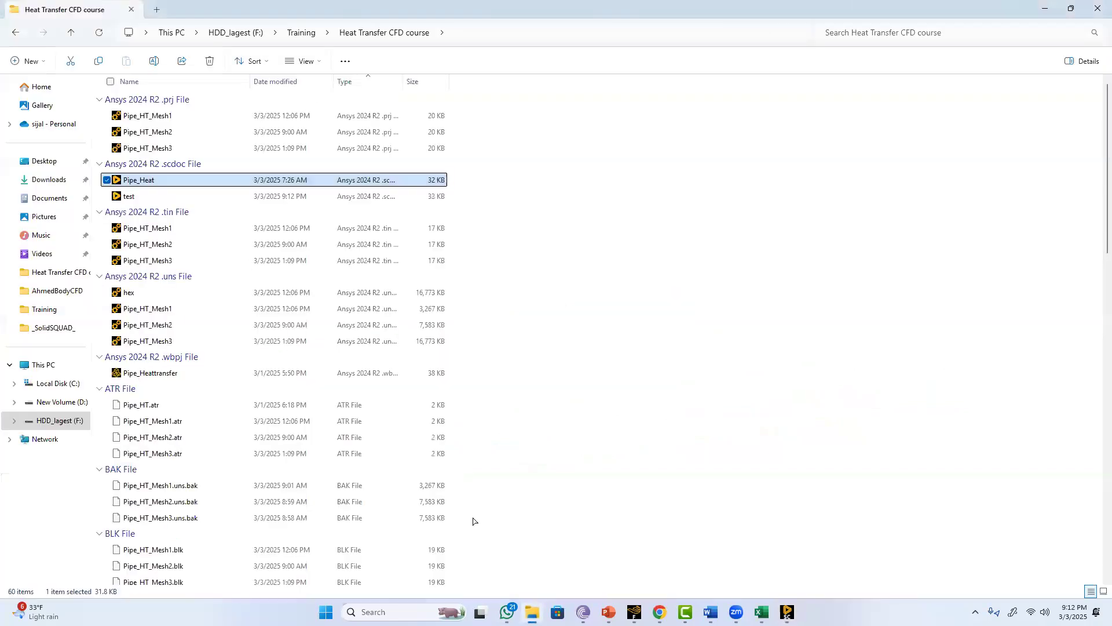
pyautogui.click(149, 228)
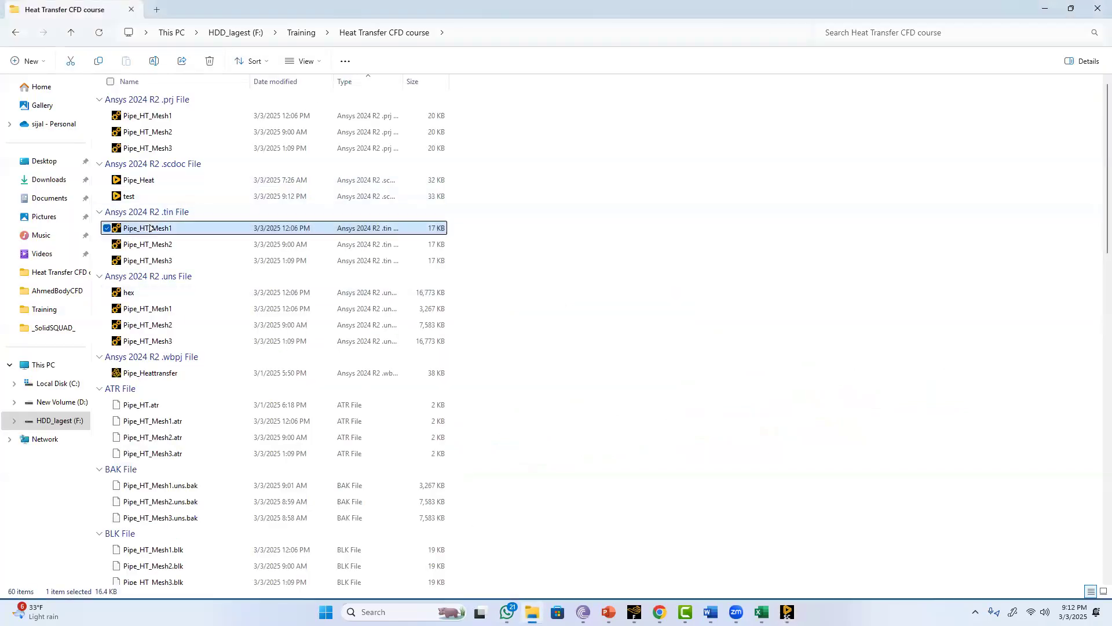
pyautogui.doubleClick(149, 228)
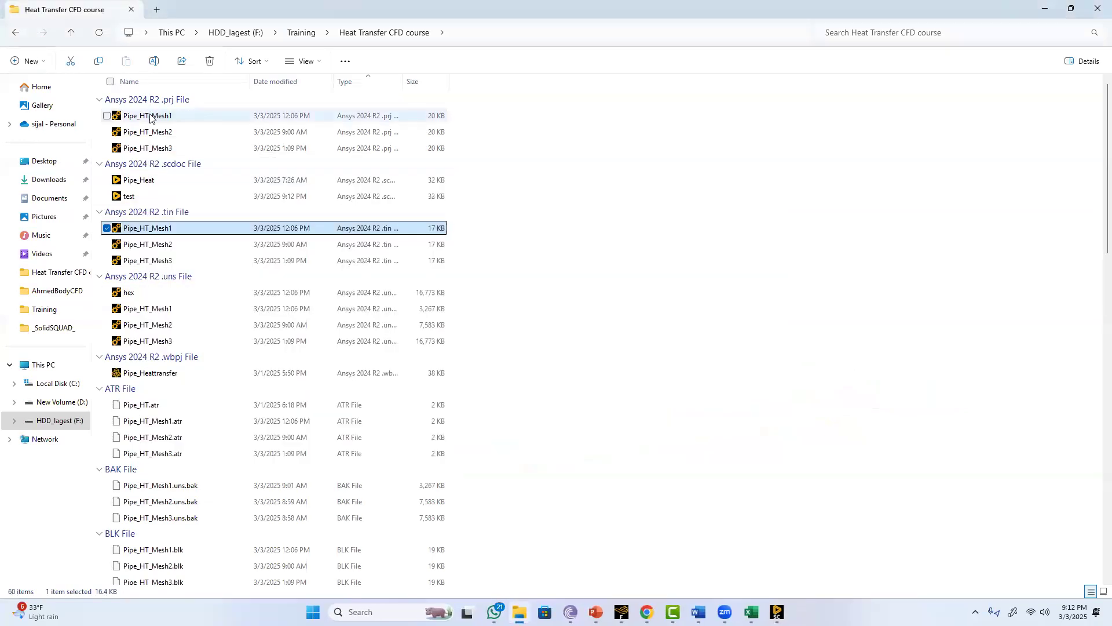
pyautogui.click(150, 116)
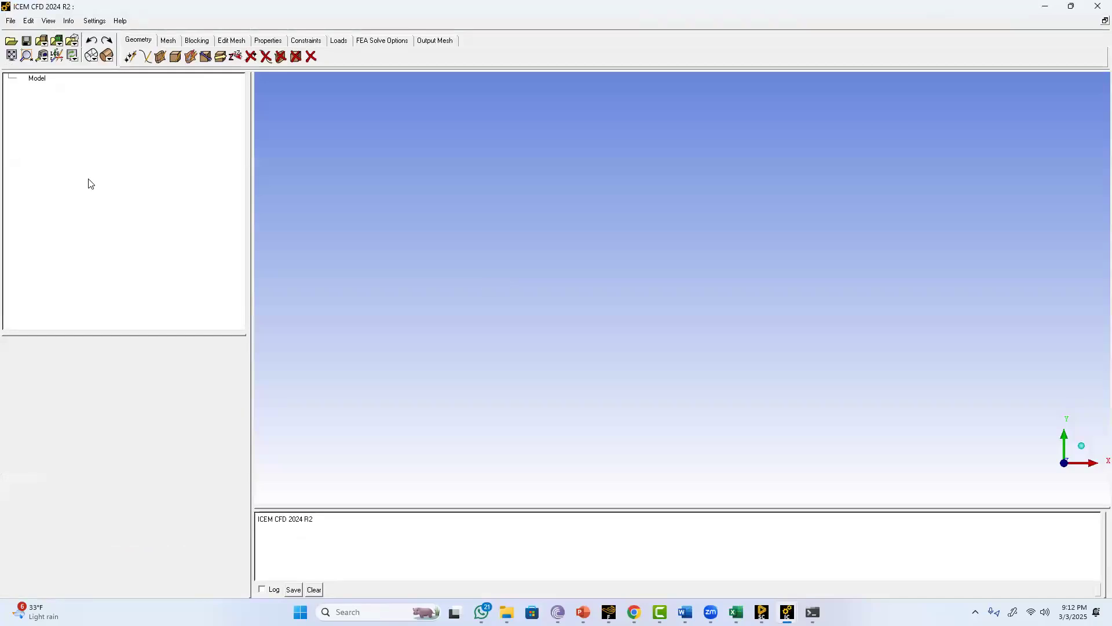
# Save the Pipe_HT_Mesh1 meshing project under the new name test
pyautogui.click(11, 22)
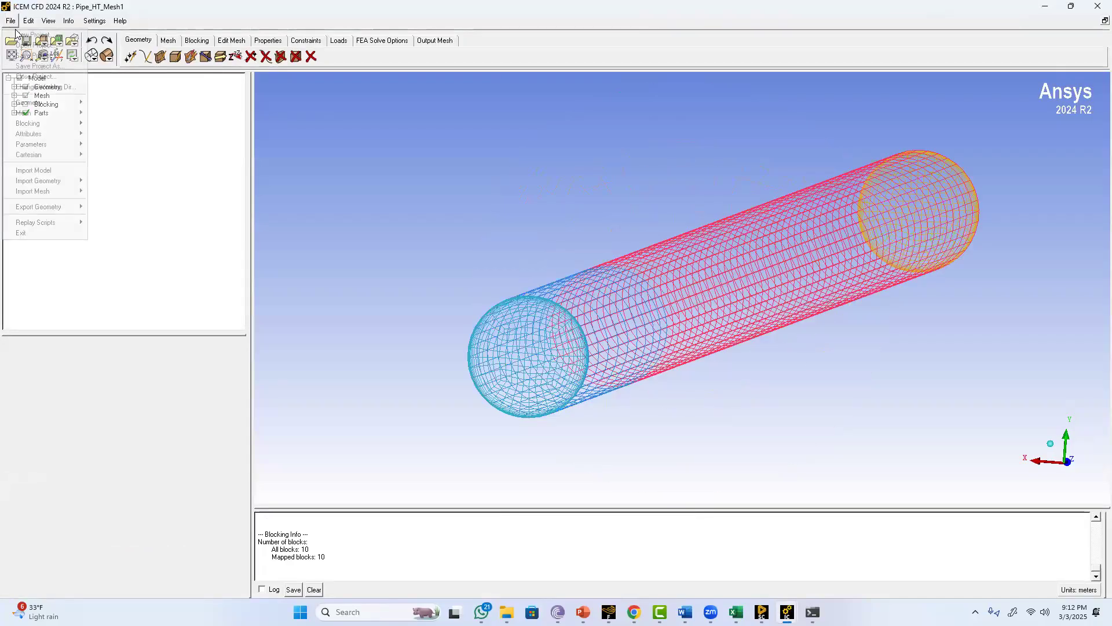
pyautogui.click(39, 66)
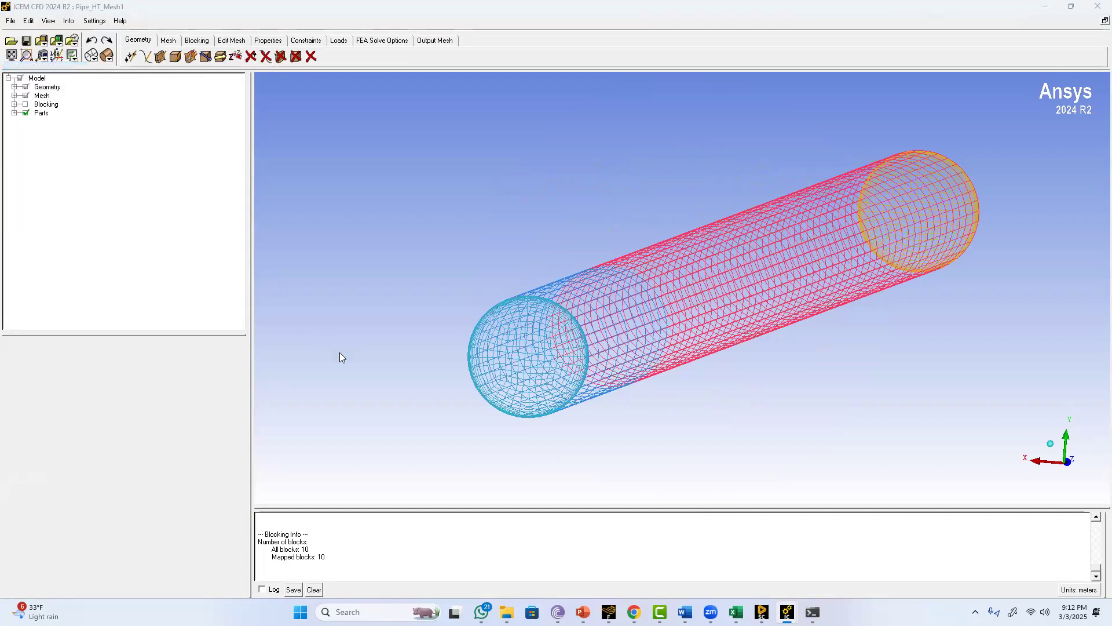
pyautogui.write('test')
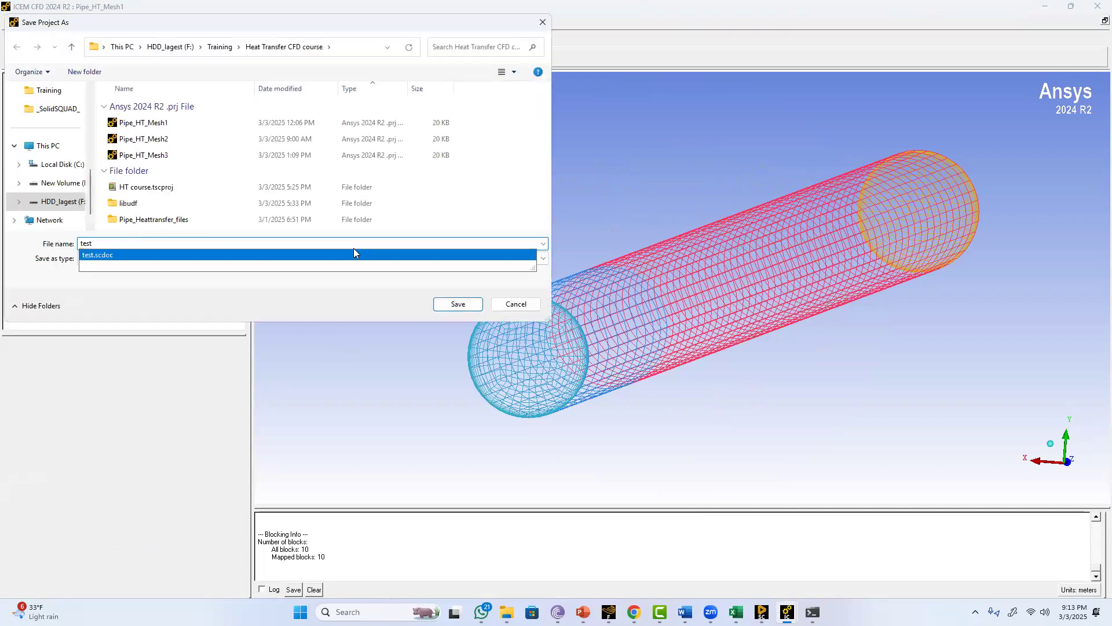
pyautogui.press('Return')
# Import the test.scdoc model with Named Selection Processing enabled, replacing the project's existing geometry
pyautogui.click(11, 21)
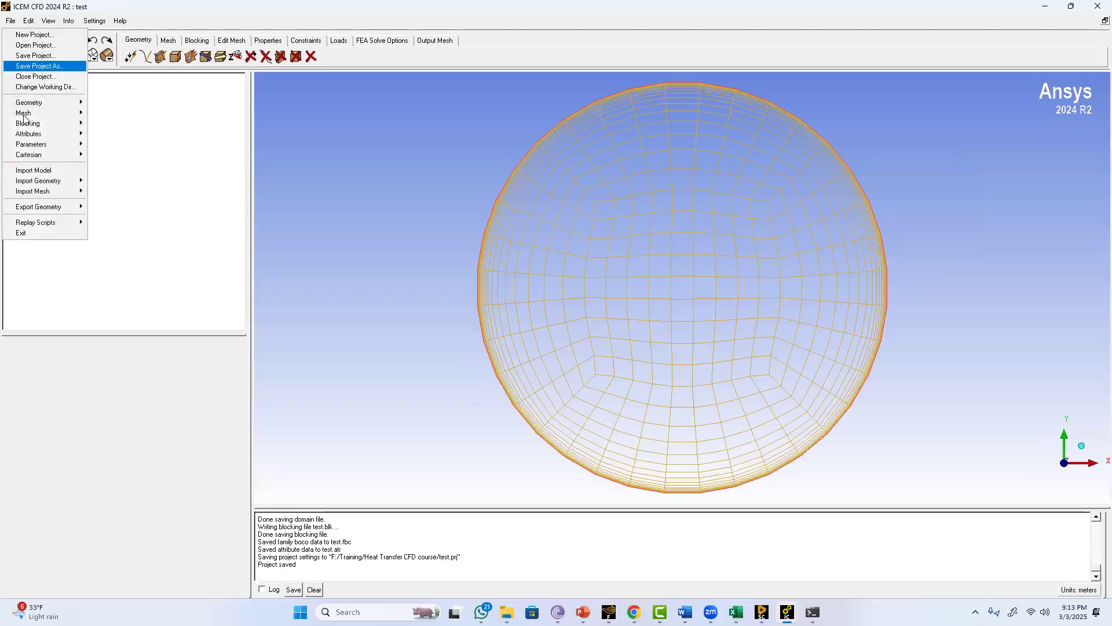
pyautogui.click(36, 169)
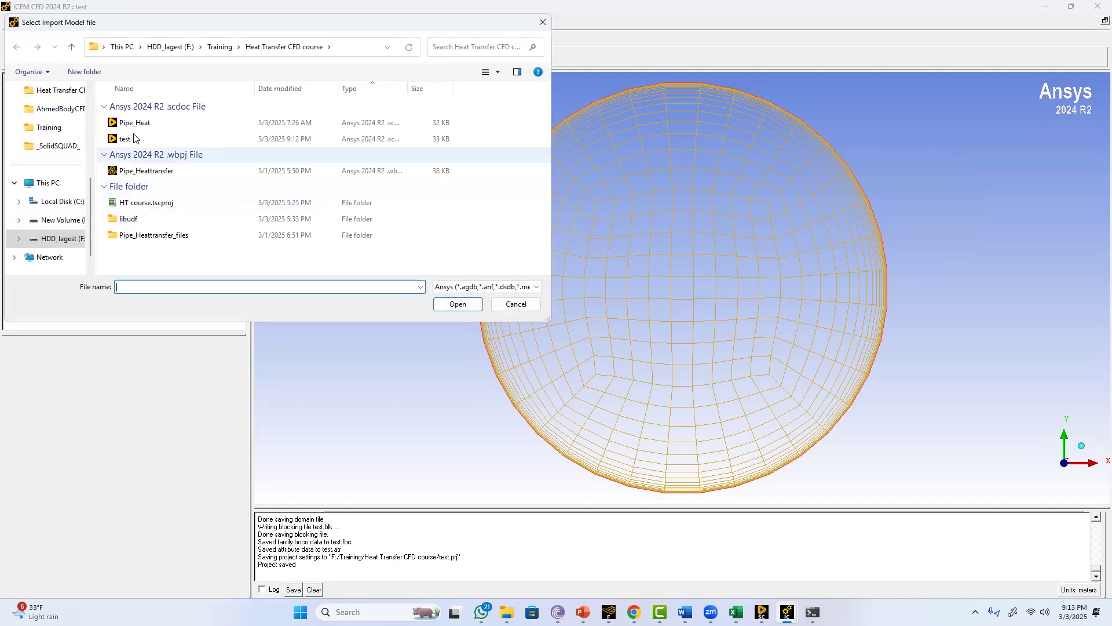
pyautogui.doubleClick(123, 138)
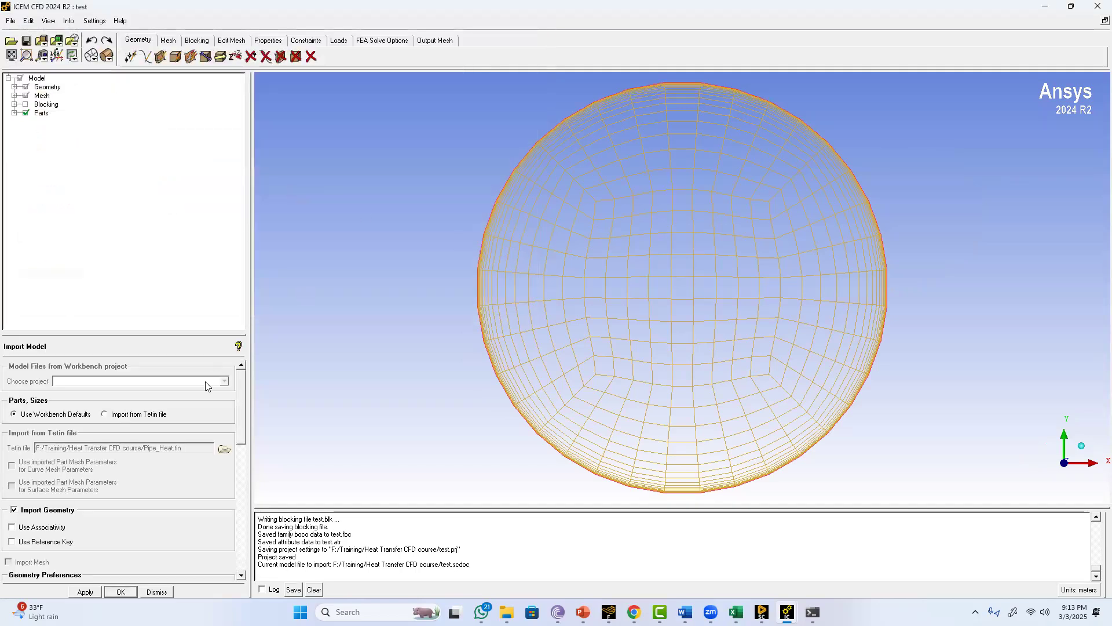
pyautogui.scroll(-5, 238, 428)
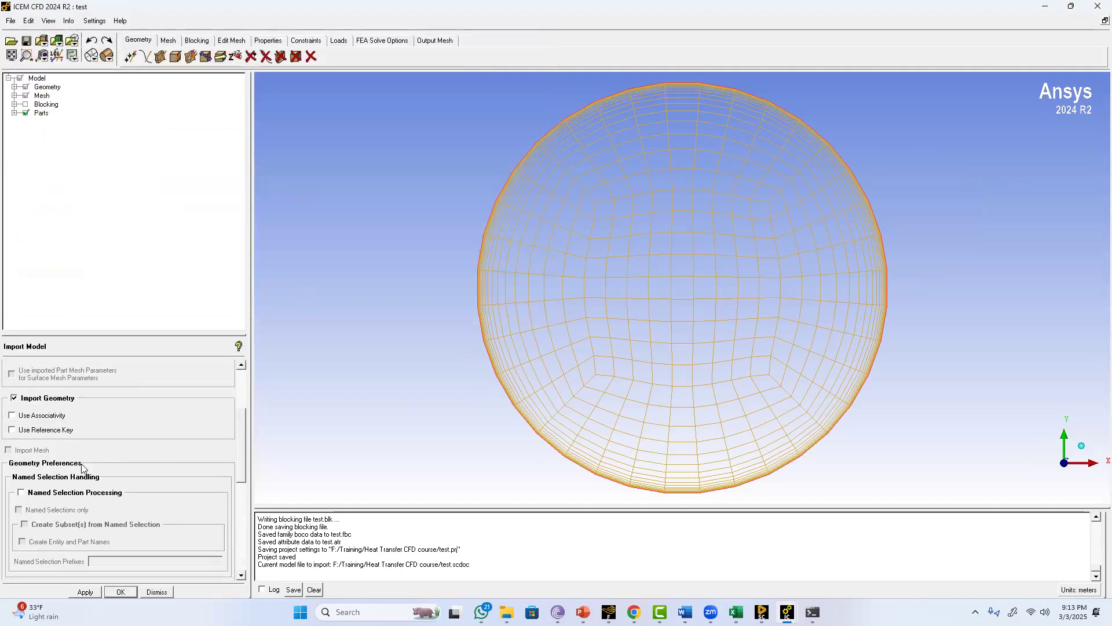
pyautogui.click(58, 493)
pyautogui.click(86, 591)
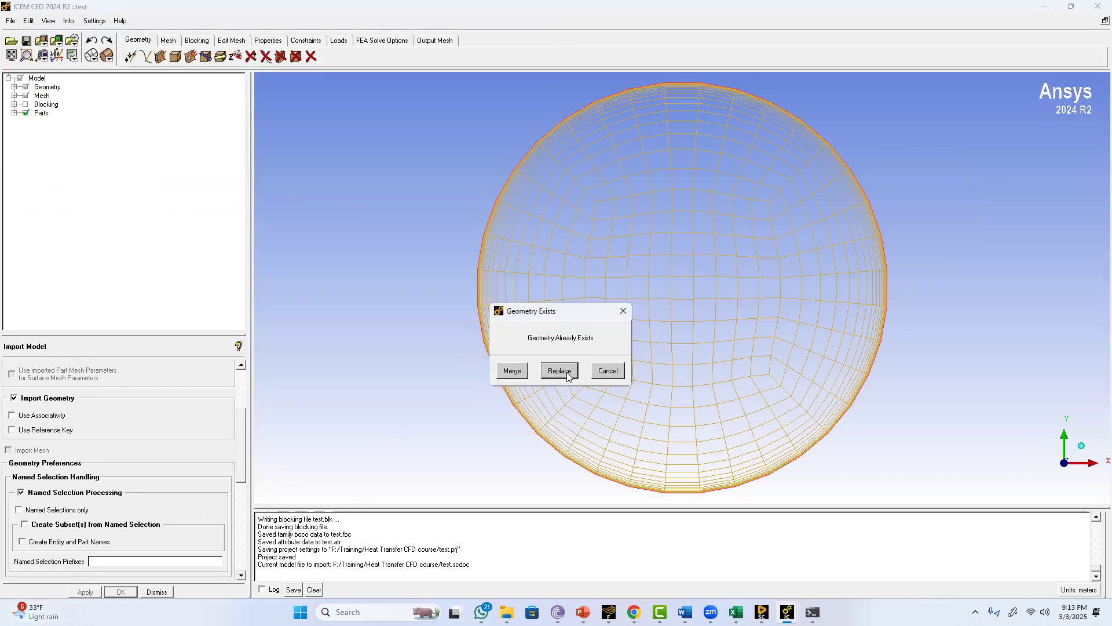
pyautogui.click(560, 371)
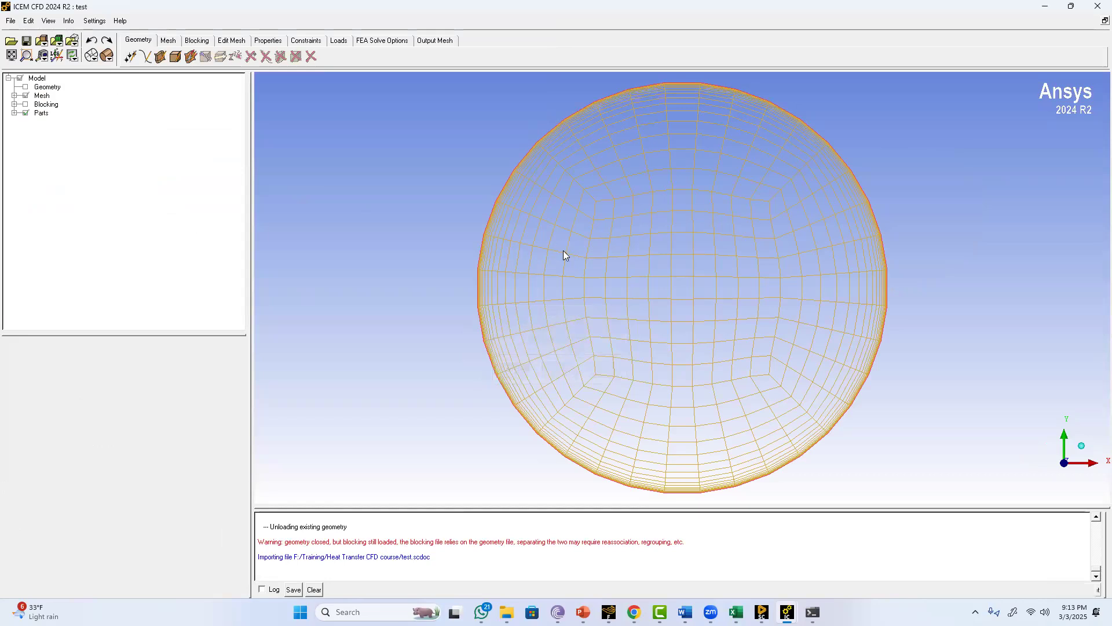
# Hide the mesh so only the imported pipe geometry is displayed, viewed at an angle
pyautogui.click(106, 57)
pyautogui.click(25, 95)
pyautogui.moveTo(496, 250); pyautogui.dragTo(509, 261)
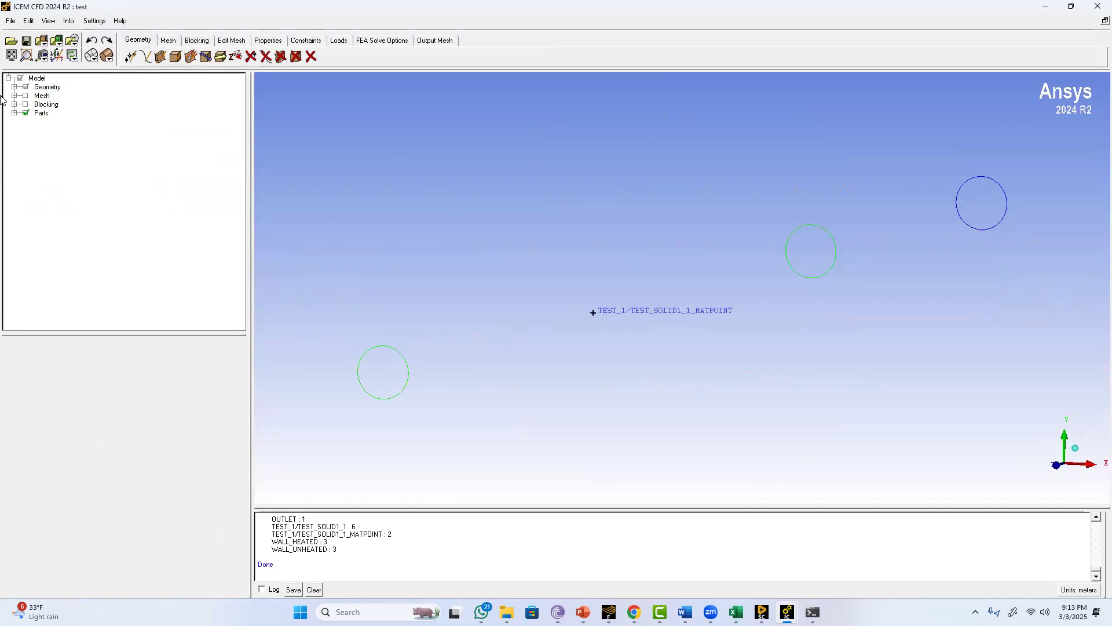
# Display the existing blocking's edges together with the imported pipe curves
pyautogui.click(14, 103)
pyautogui.click(26, 104)
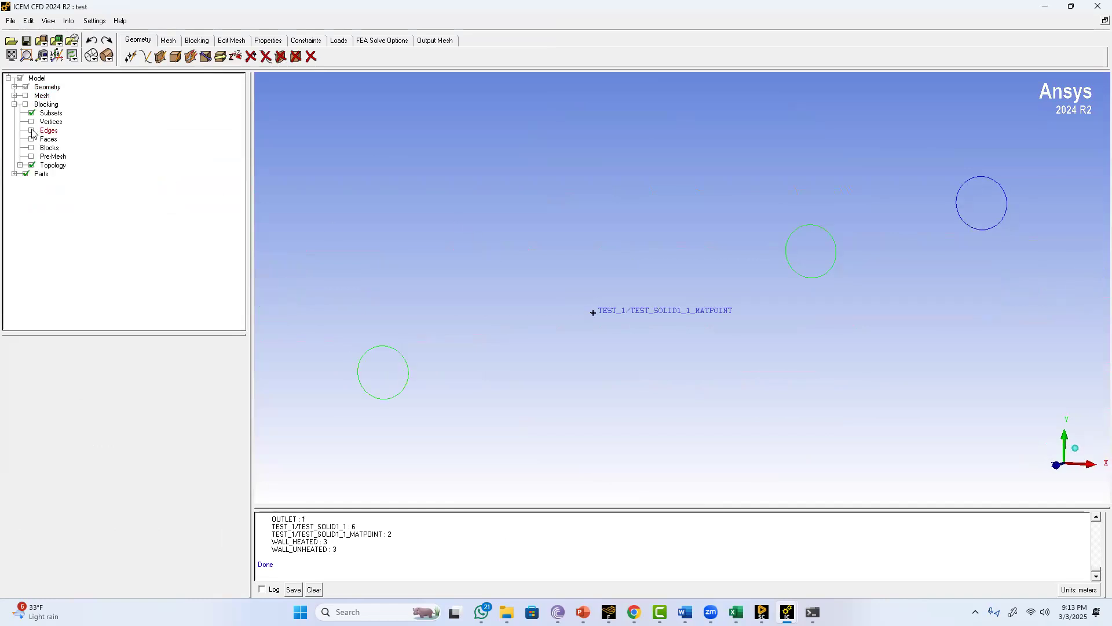
pyautogui.moveTo(679, 309); pyautogui.dragTo(602, 279)
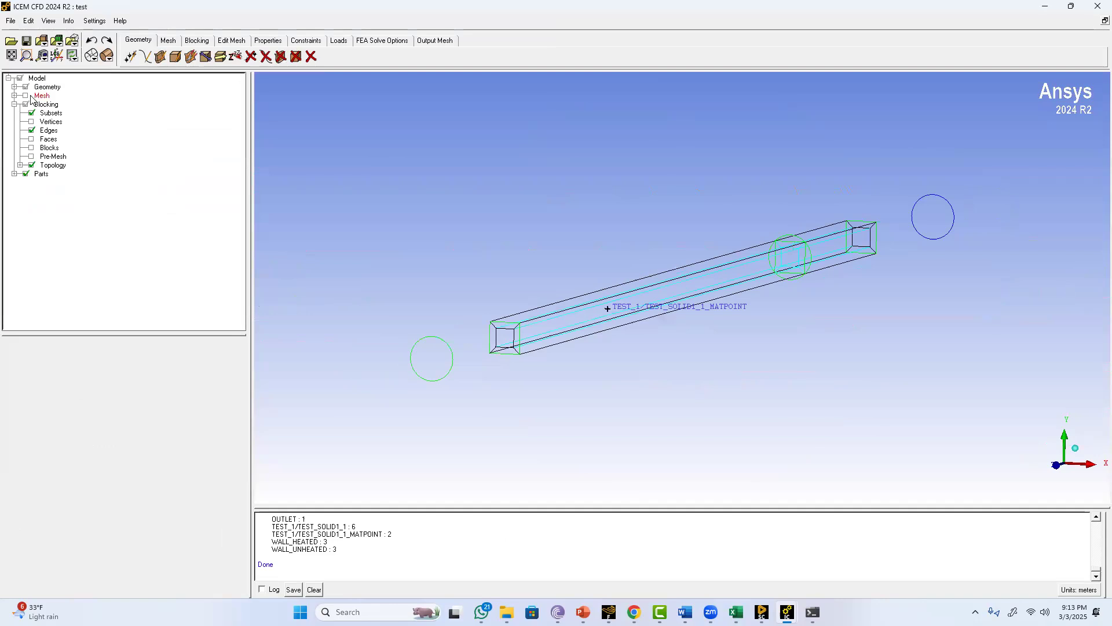
# Display the pipe's surfaces and points in wireframe so the blocking edges can be compared with the lengthened geometry
pyautogui.click(14, 87)
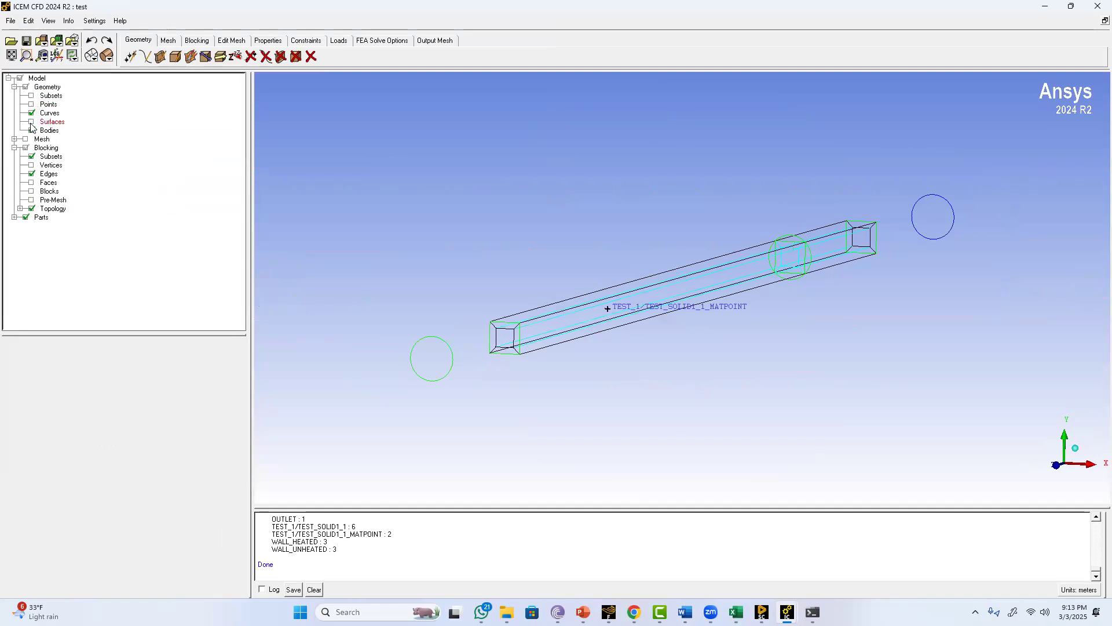
pyautogui.click(31, 130)
pyautogui.click(32, 121)
pyautogui.click(31, 105)
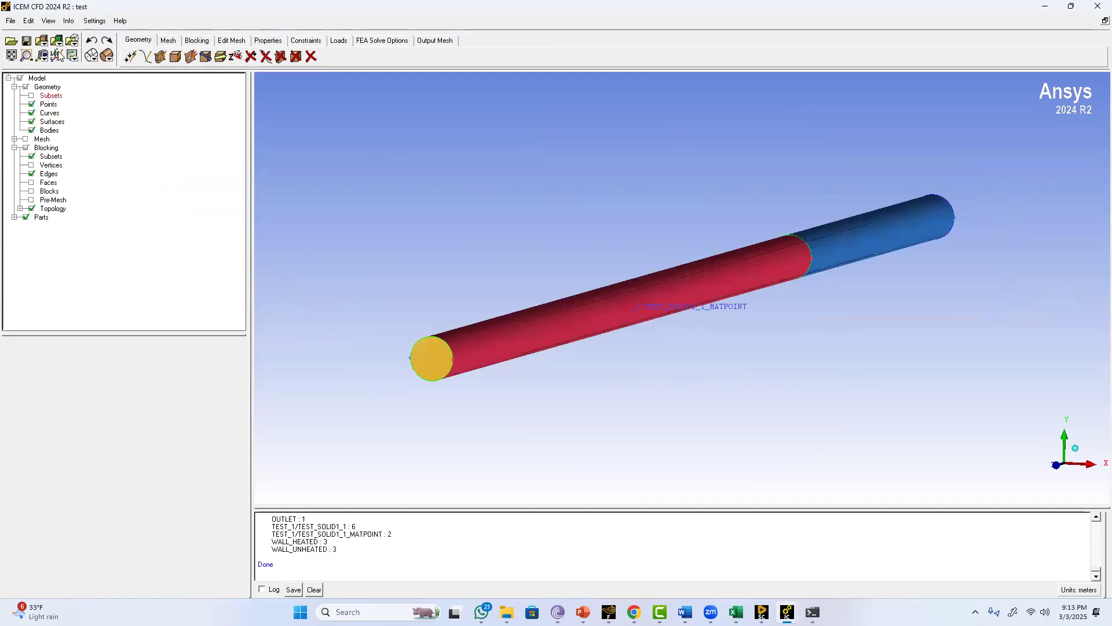
pyautogui.click(91, 55)
pyautogui.moveTo(524, 197)
pyautogui.mouseDown()
pyautogui.moveTo(459, 185)
pyautogui.moveTo(549, 241)
pyautogui.moveTo(501, 216)
pyautogui.moveTo(492, 189)
pyautogui.moveTo(512, 253)
pyautogui.mouseUp()
pyautogui.moveTo(511, 248); pyautogui.dragTo(509, 252, button='middle')
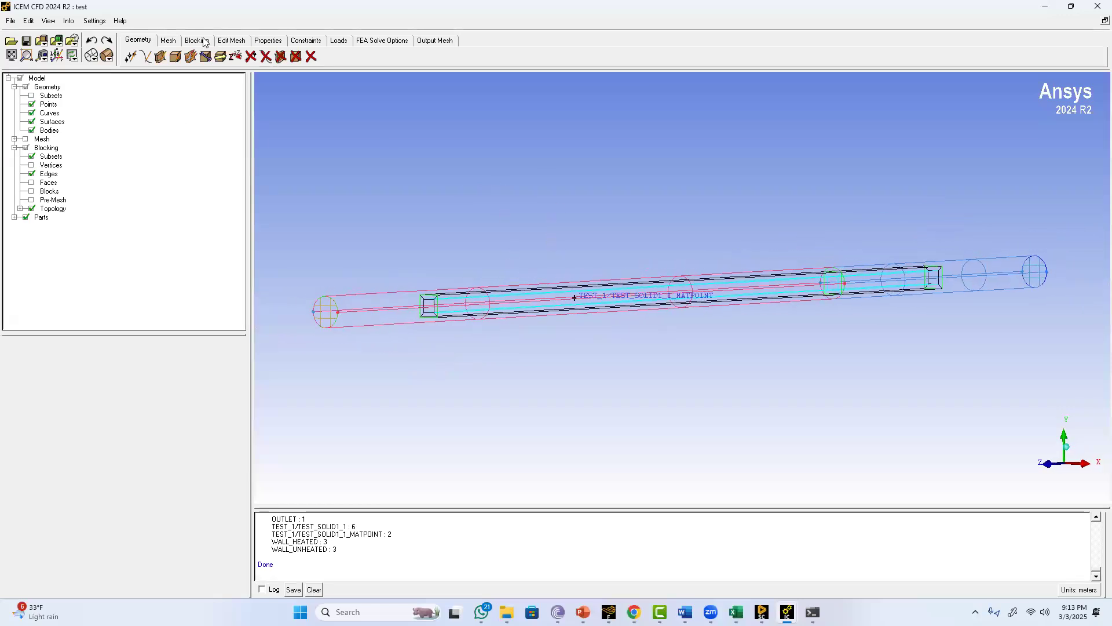
# Delete the imported body TEST_1/TEST_SOLID1_1 from the geometry
pyautogui.click(296, 57)
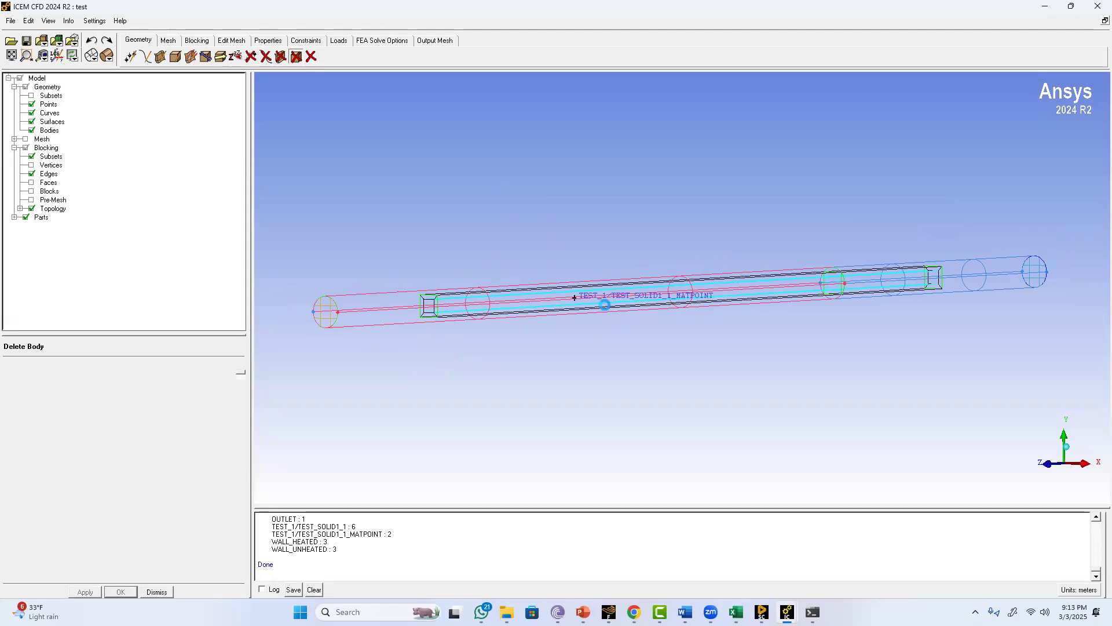
pyautogui.press('a')
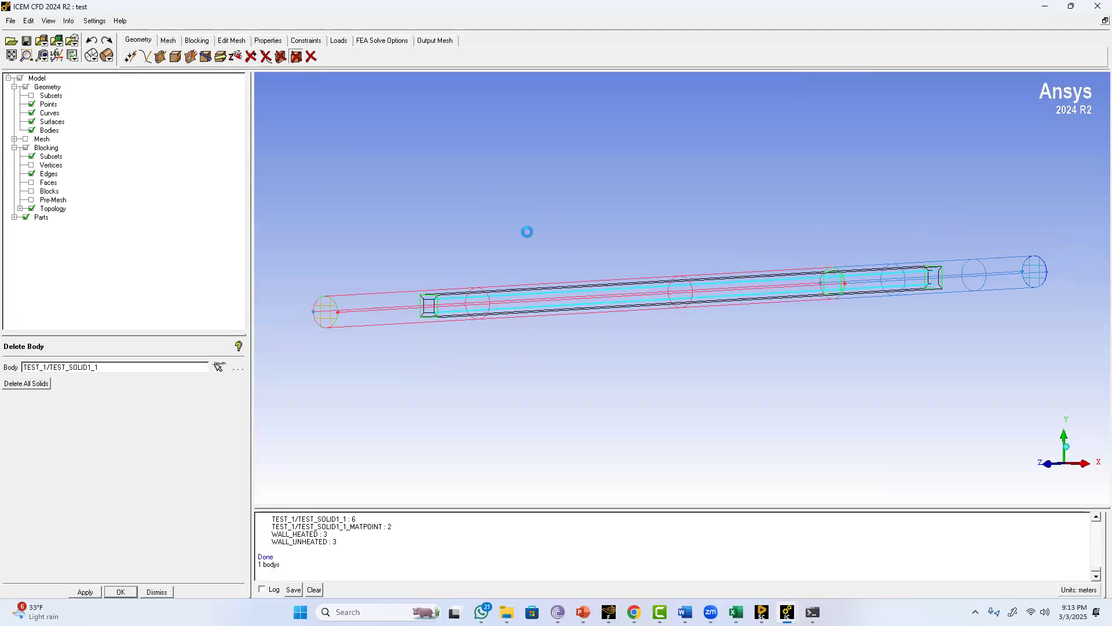
pyautogui.middleClick(505, 241)
pyautogui.moveTo(519, 276); pyautogui.dragTo(105, 165)
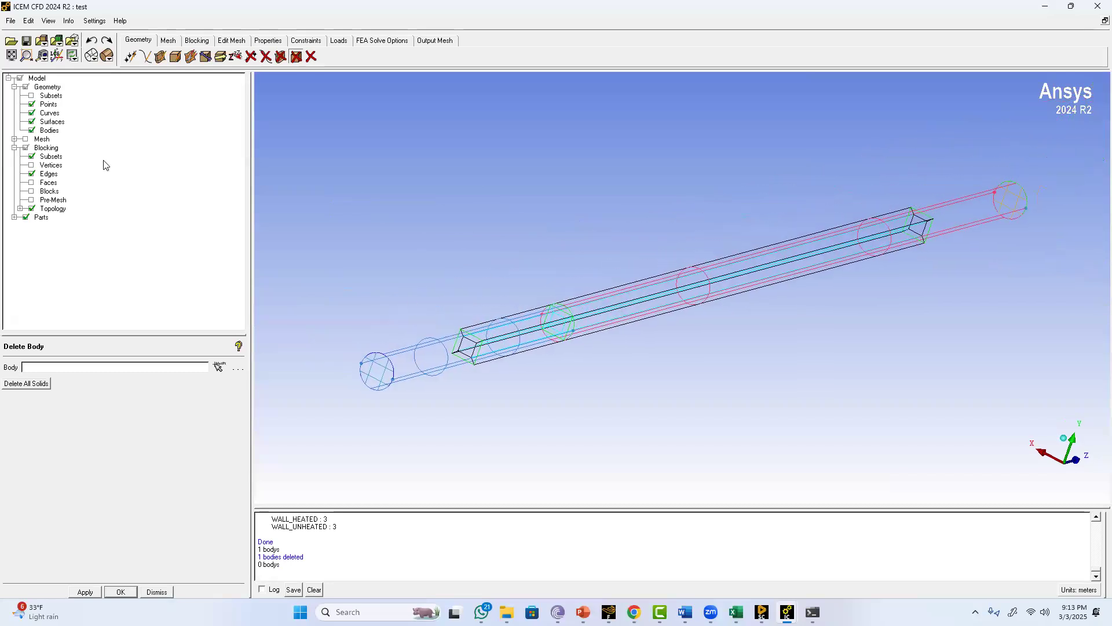
# Display the blocks in solid shading and hide the pipe surfaces, keeping the end curves visible for comparing block and pipe extents
pyautogui.click(14, 149)
pyautogui.click(15, 149)
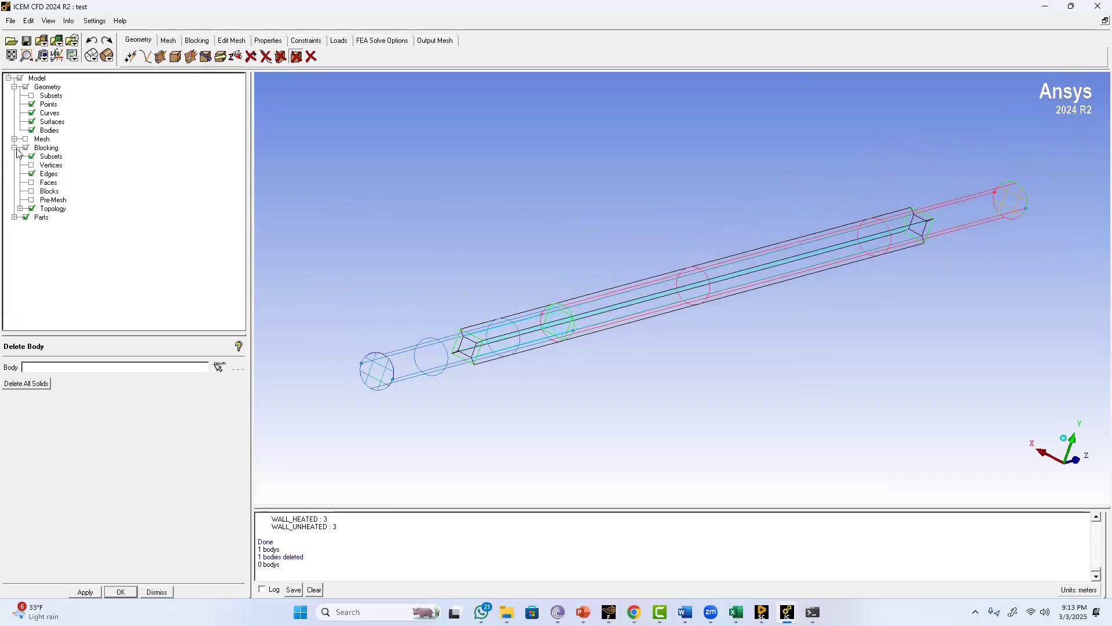
pyautogui.click(32, 192)
pyautogui.click(107, 54)
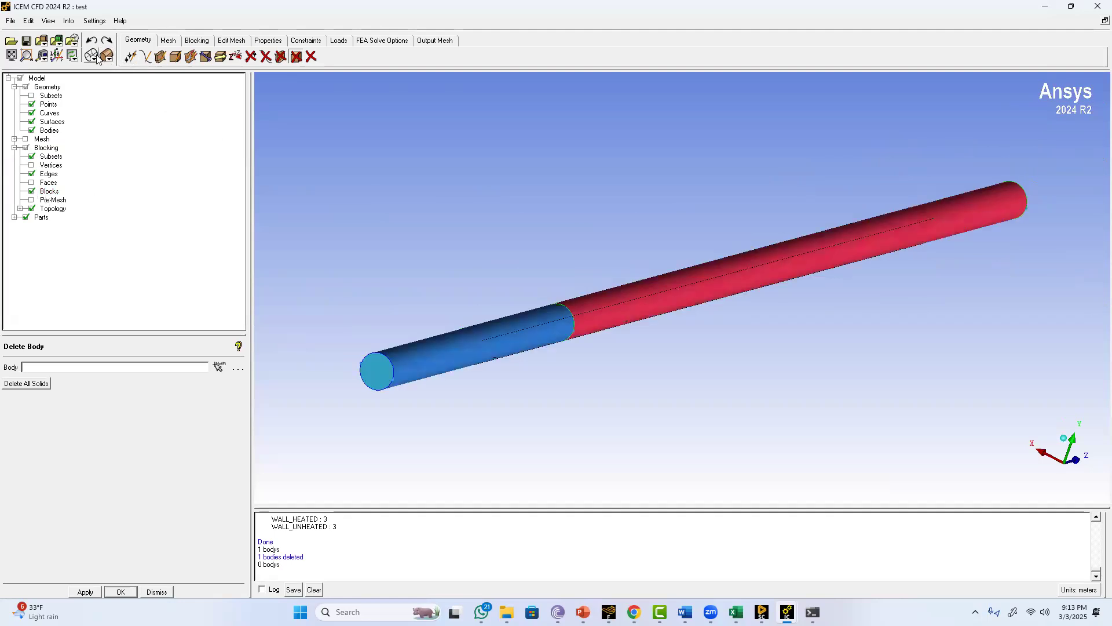
pyautogui.click(32, 122)
pyautogui.click(33, 116)
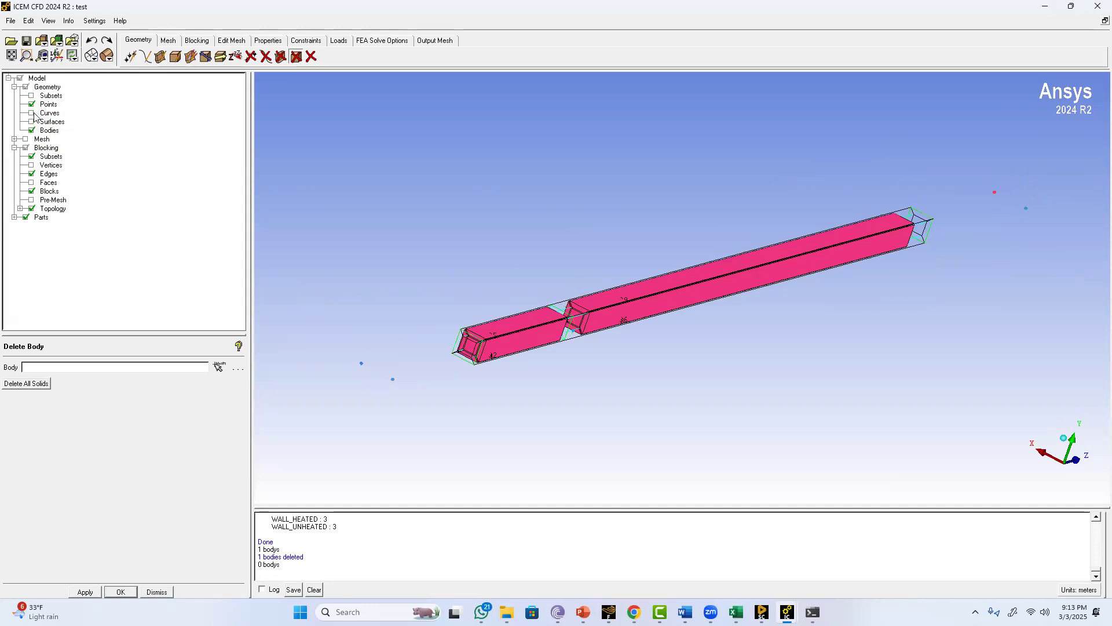
pyautogui.click(32, 113)
pyautogui.moveTo(541, 256); pyautogui.dragTo(393, 305)
pyautogui.scroll(1, 1024, 258)
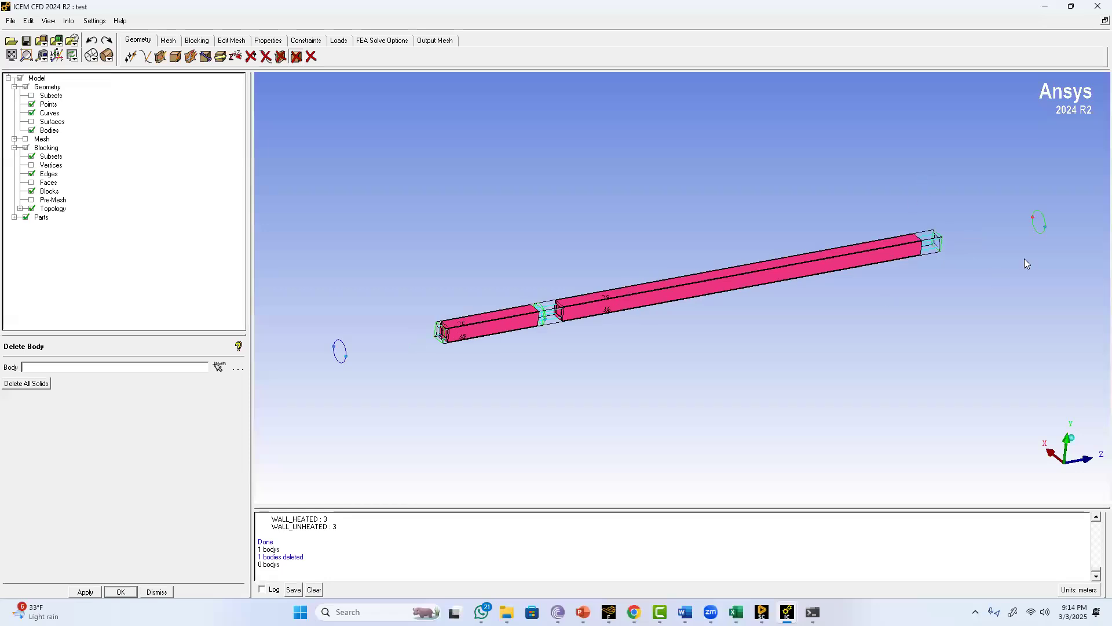
pyautogui.moveTo(935, 250); pyautogui.dragTo(850, 297, button='middle')
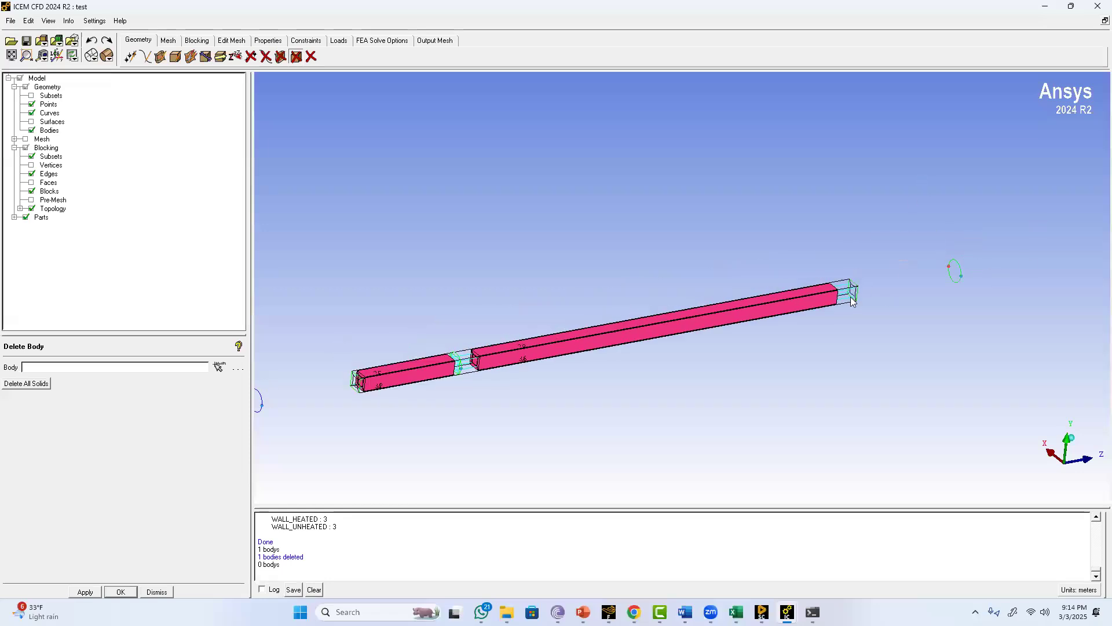
# Hide the blocks, keeping the blocking edges, and start Move Vertices with the Set Location option
pyautogui.click(32, 192)
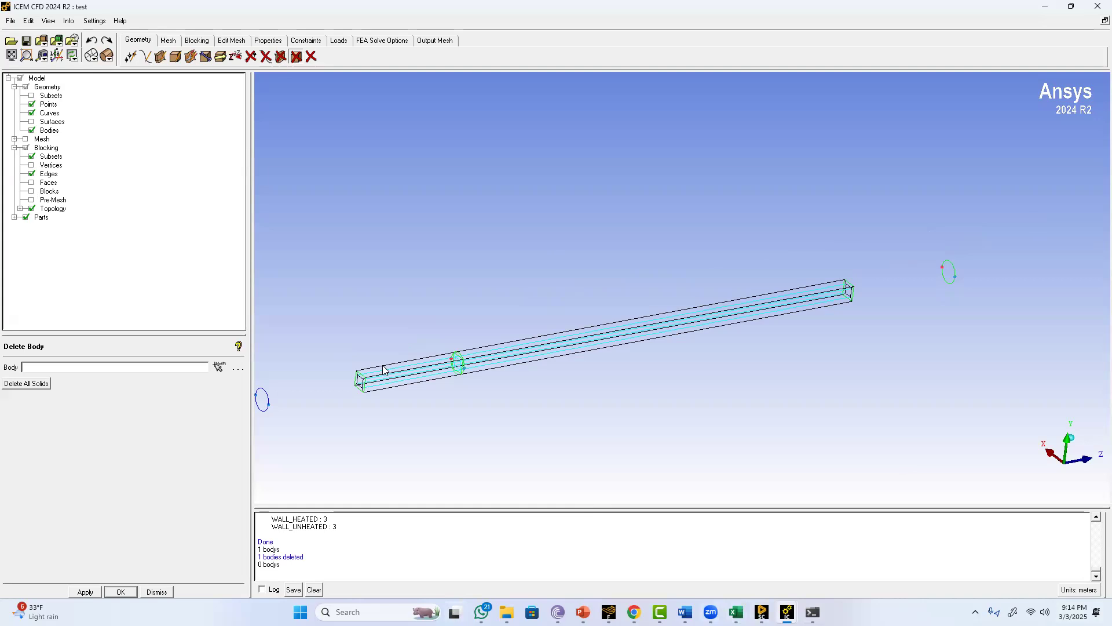
pyautogui.click(197, 40)
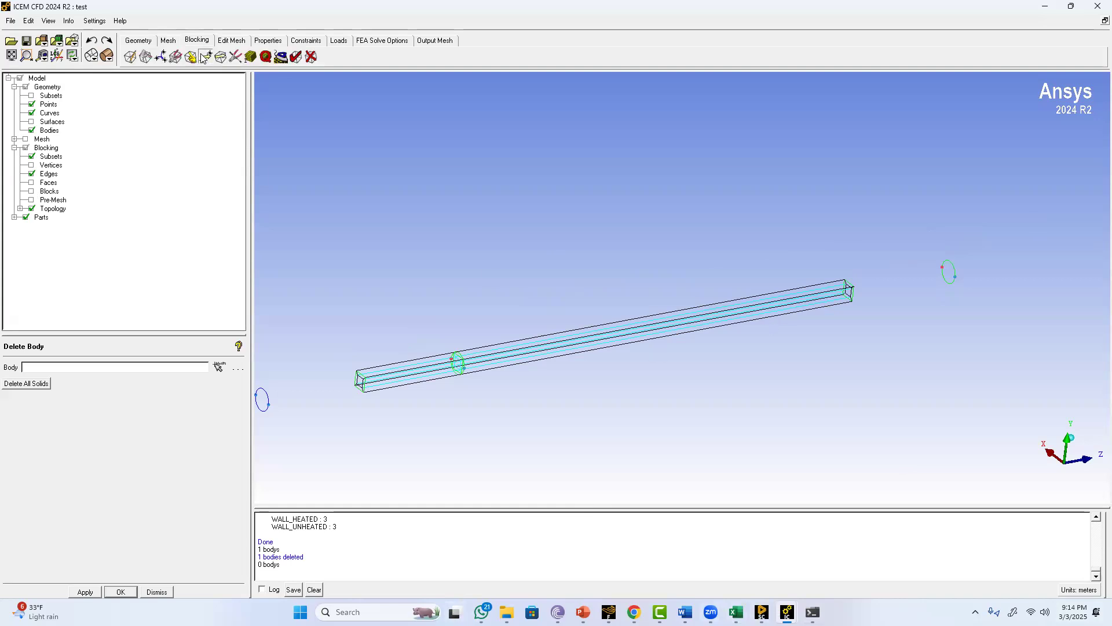
pyautogui.click(205, 56)
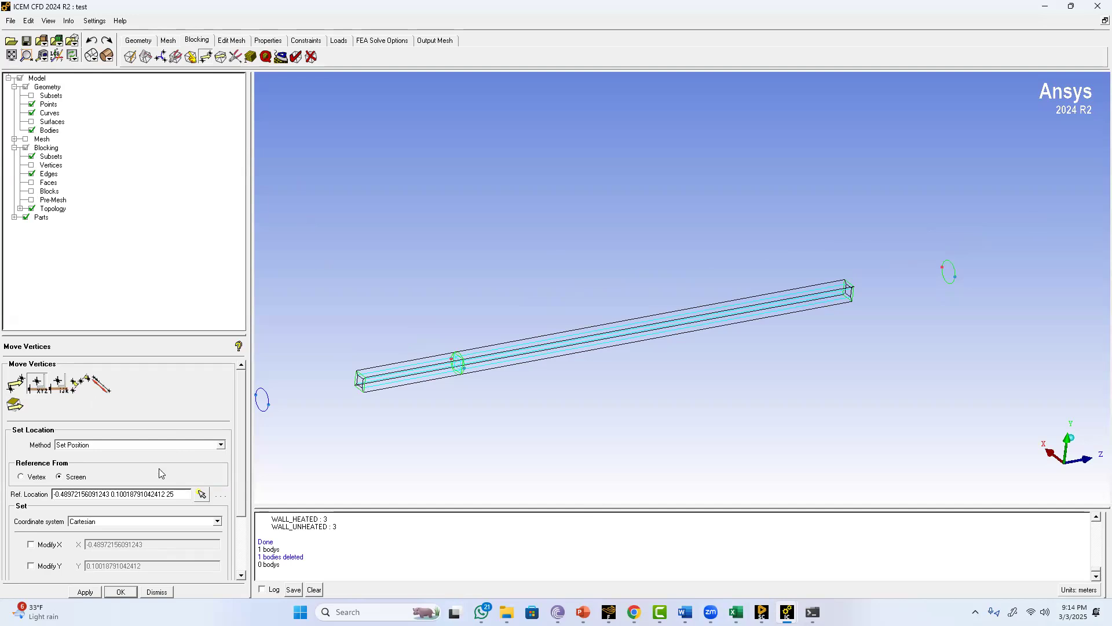
# Move the eight block vertices at the negative-Z end to the Z position of point EDGE6.tm on the blue circle, Z -5.01123
pyautogui.click(201, 494)
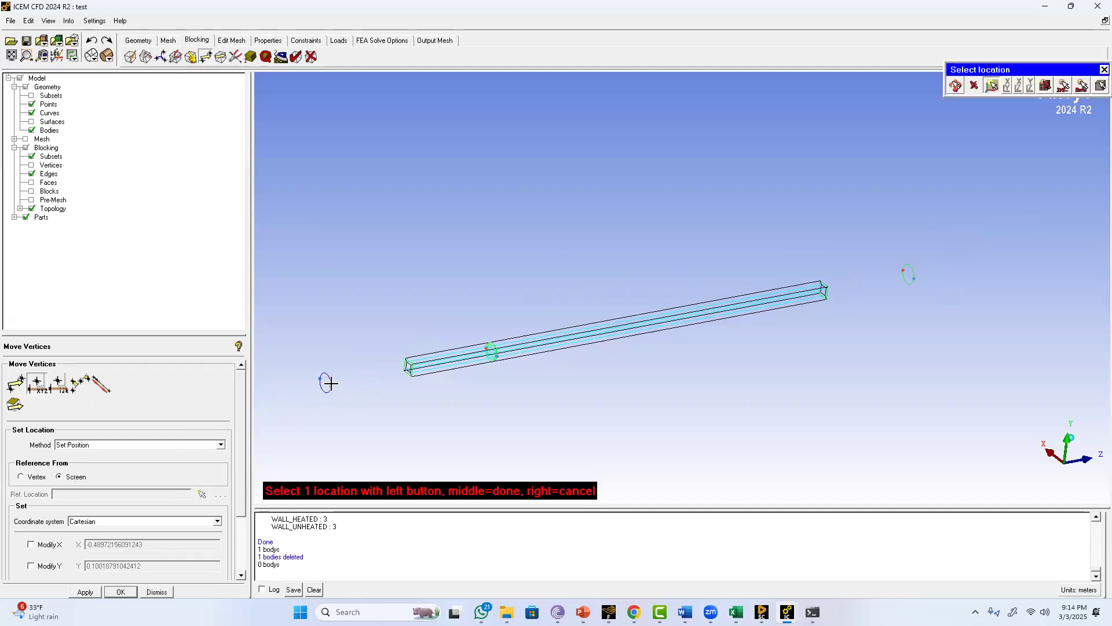
pyautogui.click(342, 400)
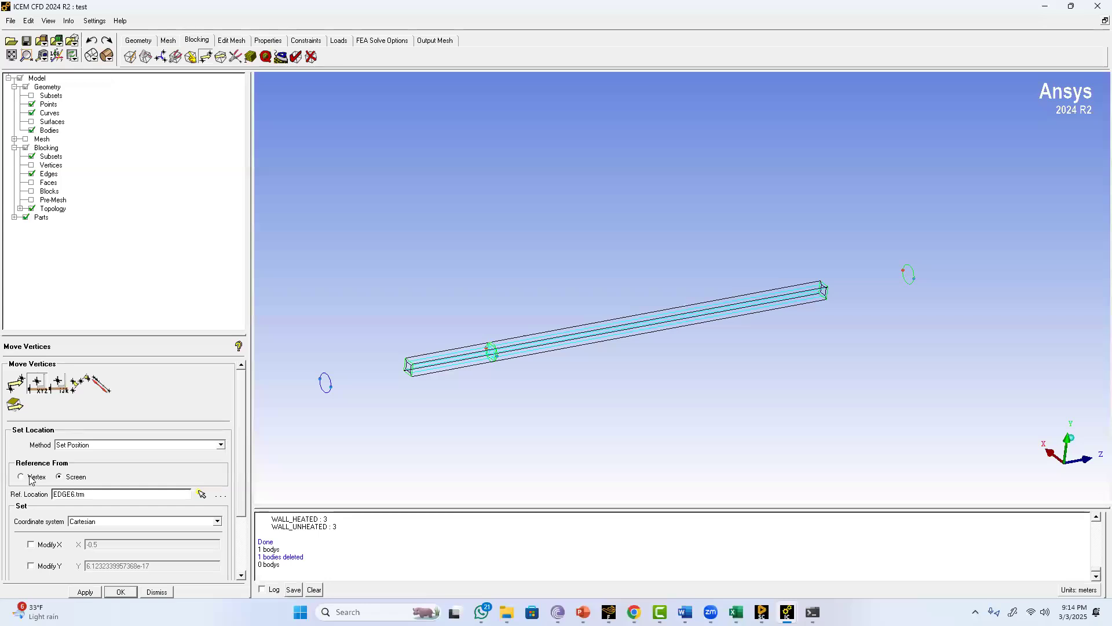
pyautogui.scroll(1, 345, 387)
pyautogui.moveTo(353, 358); pyautogui.dragTo(526, 333, button='middle')
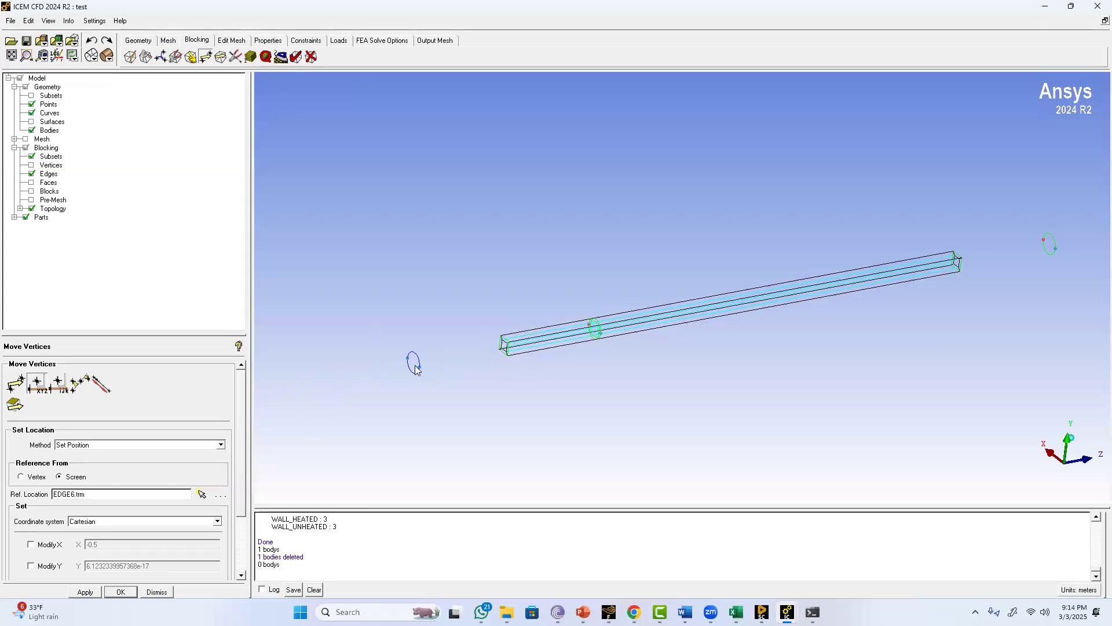
pyautogui.scroll(2, 481, 303)
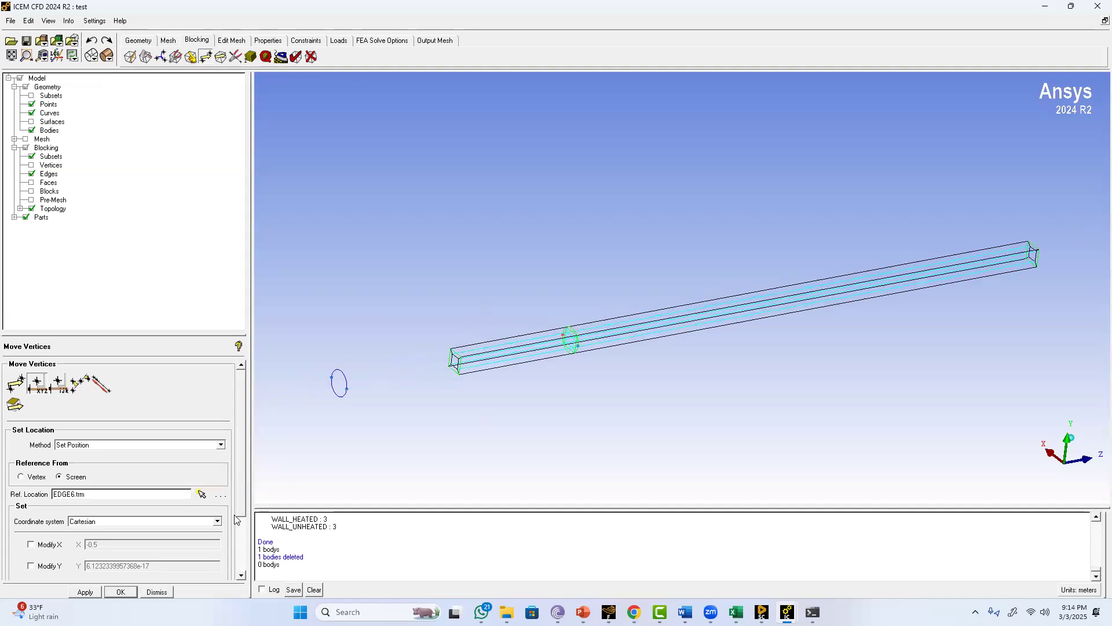
pyautogui.scroll(-3, 242, 489)
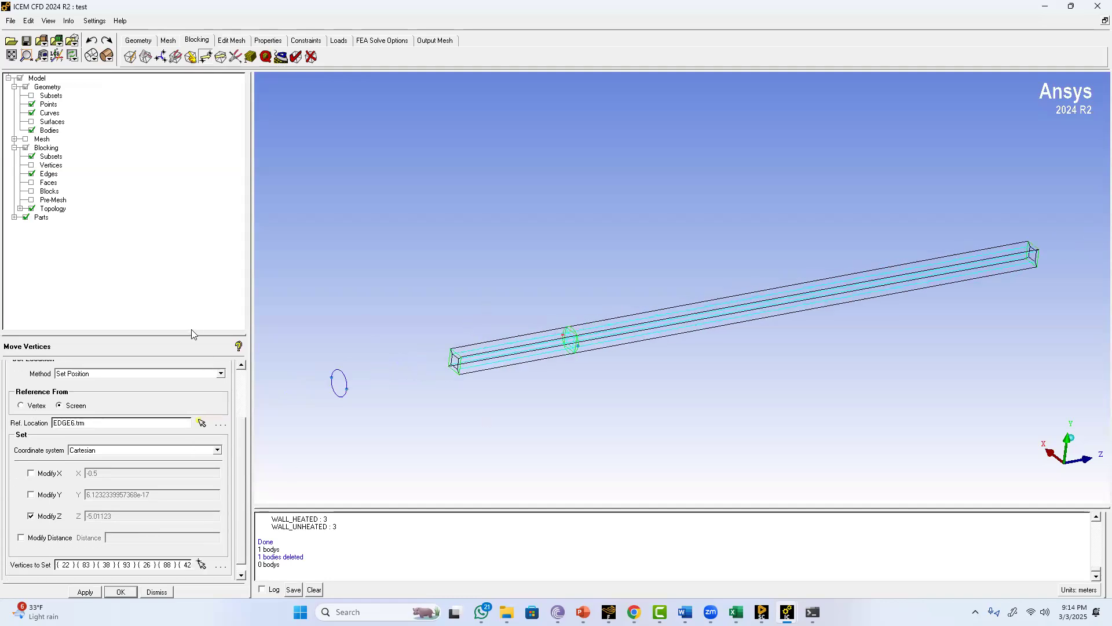
pyautogui.moveTo(192, 333); pyautogui.dragTo(204, 257)
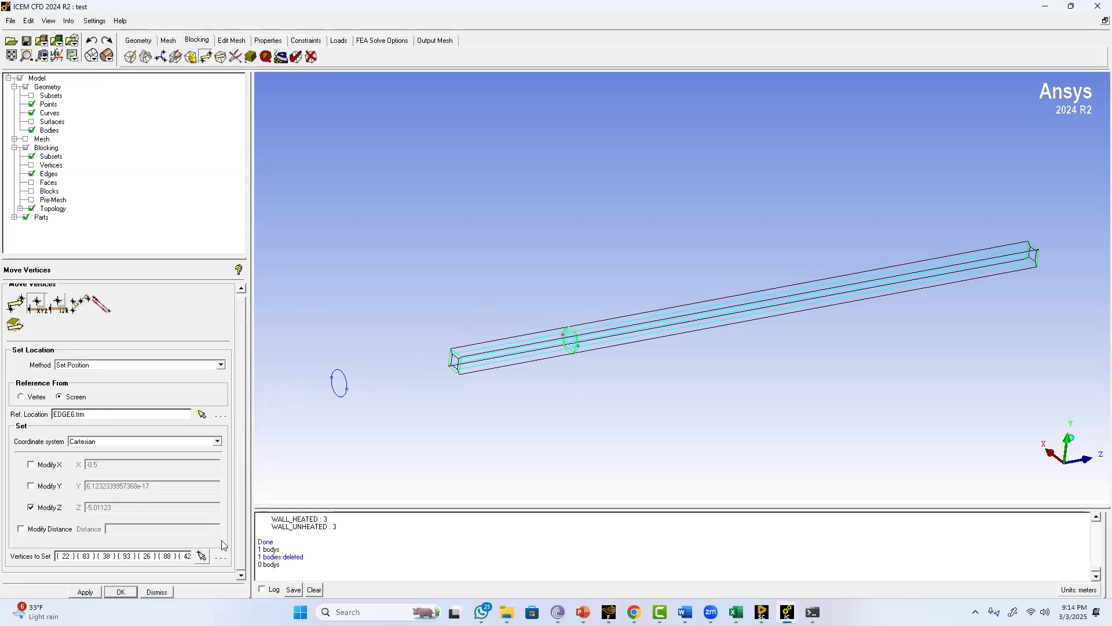
pyautogui.click(202, 556)
pyautogui.moveTo(479, 407); pyautogui.dragTo(471, 405)
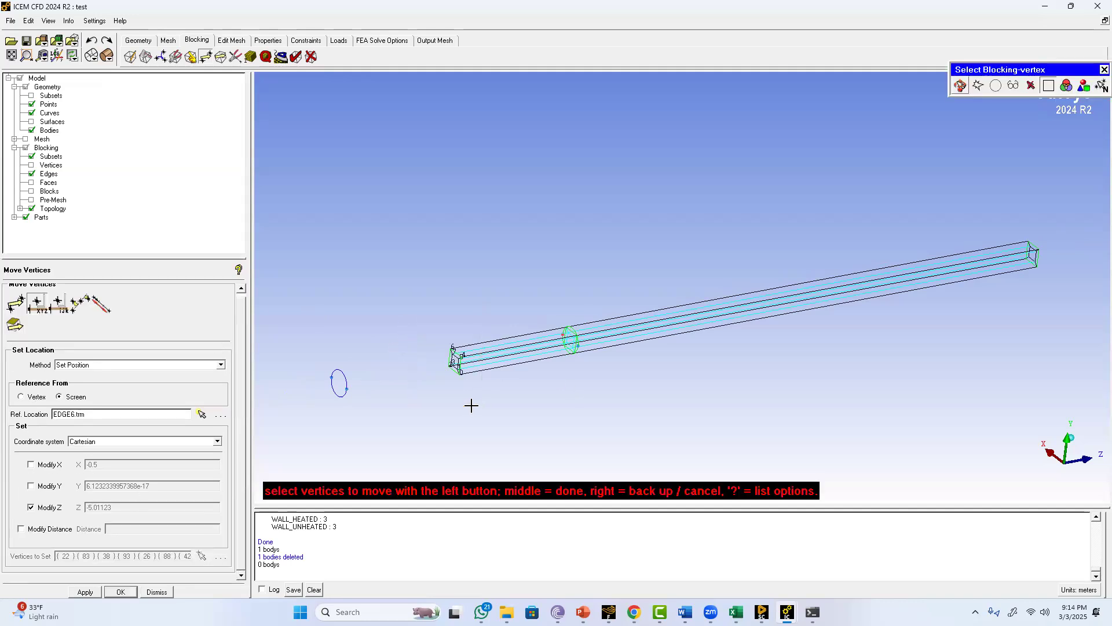
pyautogui.middleClick(469, 405)
pyautogui.click(86, 592)
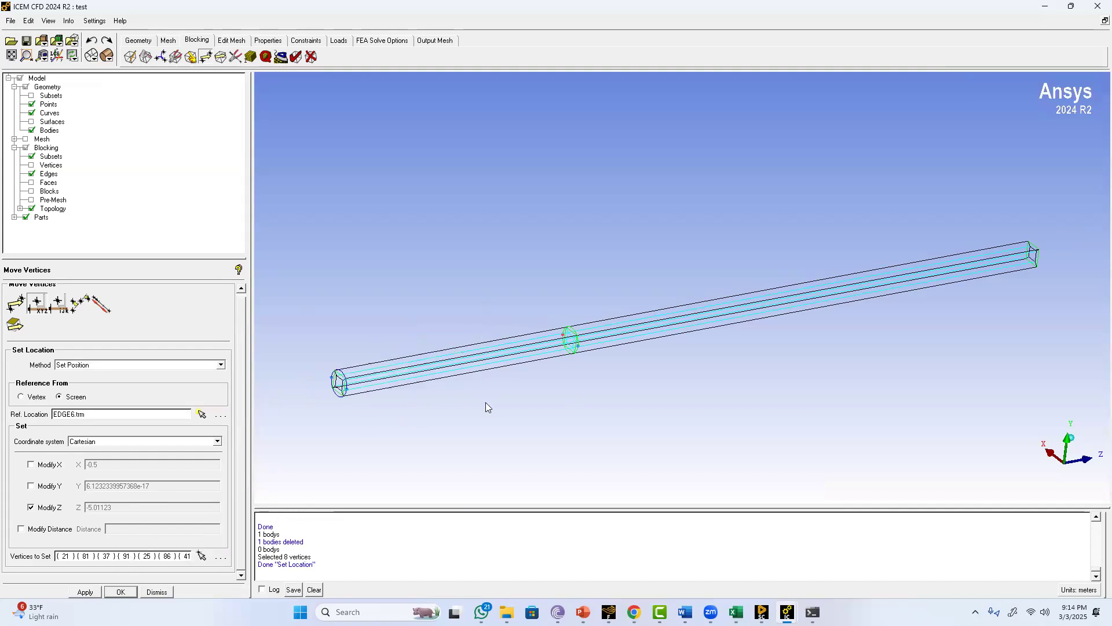
# Move the eight block vertices at the positive-Z end to the Z position of point WALL_HEATED.4 on the far circle
pyautogui.moveTo(400, 348); pyautogui.dragTo(359, 353)
pyautogui.moveTo(823, 302); pyautogui.dragTo(398, 339, button='middle')
pyautogui.click(202, 414)
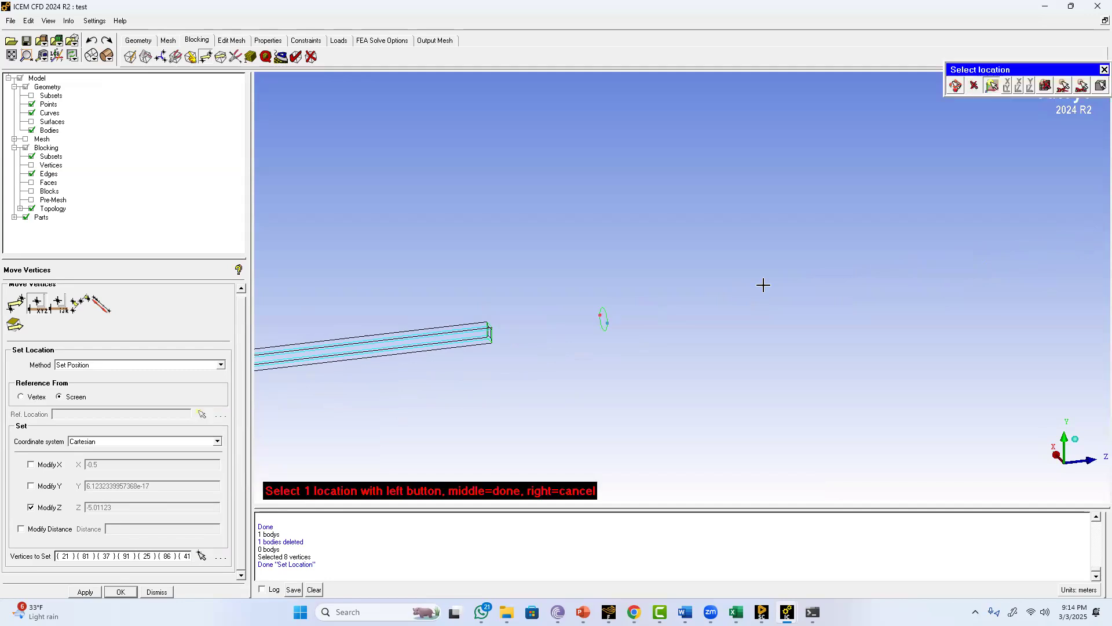
pyautogui.click(600, 314)
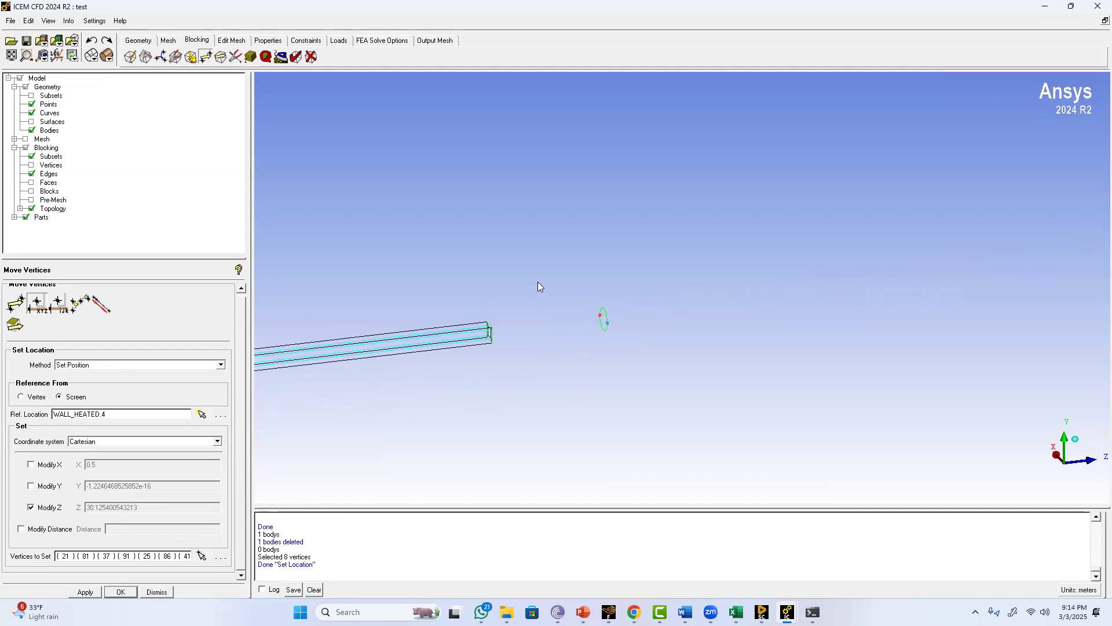
pyautogui.click(202, 556)
pyautogui.moveTo(534, 385); pyautogui.dragTo(471, 343)
pyautogui.middleClick(522, 377)
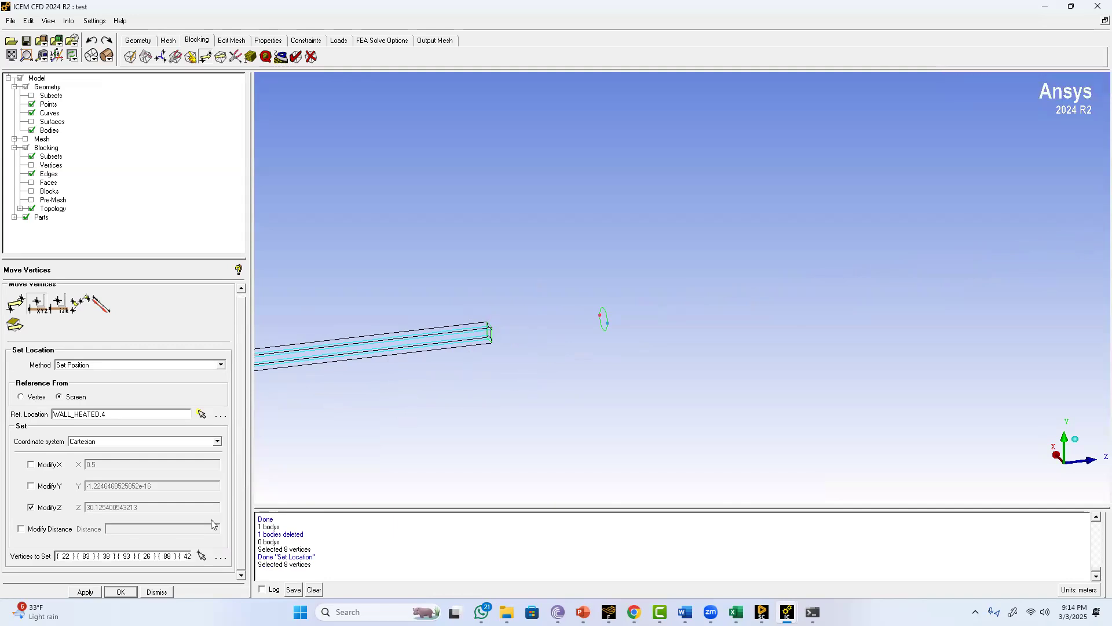
pyautogui.click(89, 594)
# Associate the four outer block edges at the positive-Z end with the circular curve there
pyautogui.moveTo(535, 191); pyautogui.dragTo(584, 323, button='right')
pyautogui.moveTo(583, 322); pyautogui.dragTo(362, 77)
pyautogui.click(192, 59)
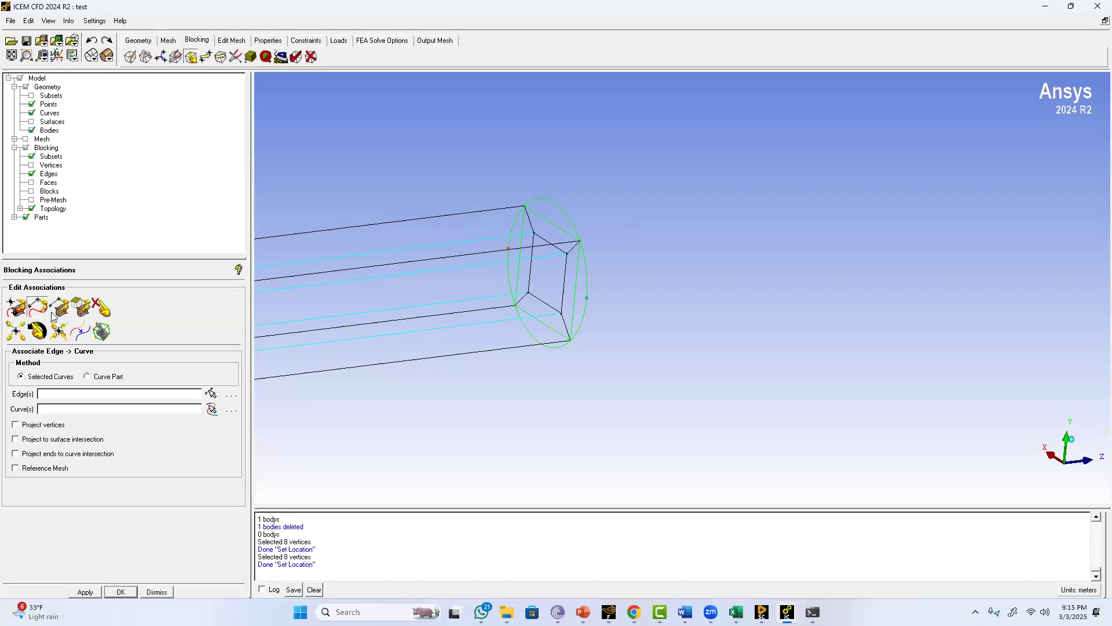
pyautogui.click(516, 228)
pyautogui.click(535, 305)
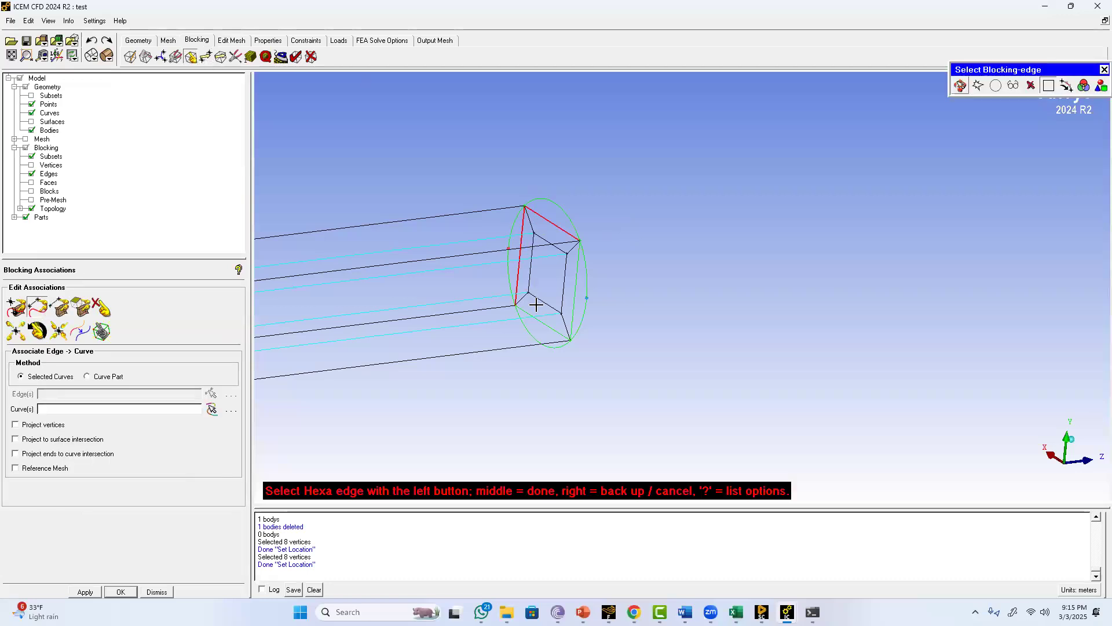
pyautogui.click(555, 309)
pyautogui.click(576, 306)
pyautogui.middleClick(583, 299)
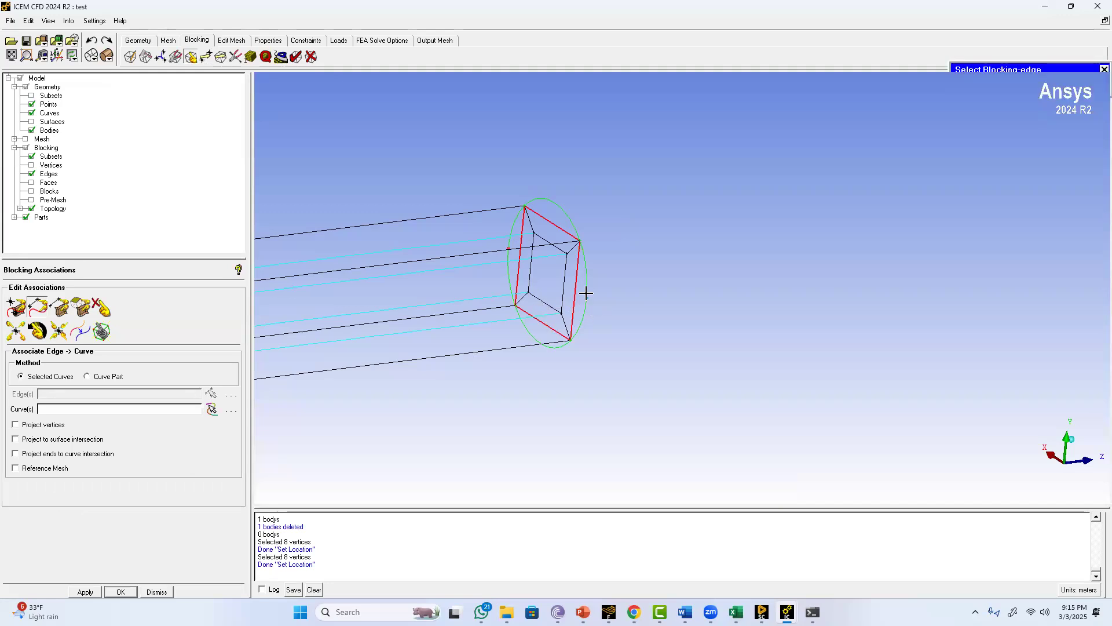
pyautogui.click(585, 282)
pyautogui.middleClick(585, 282)
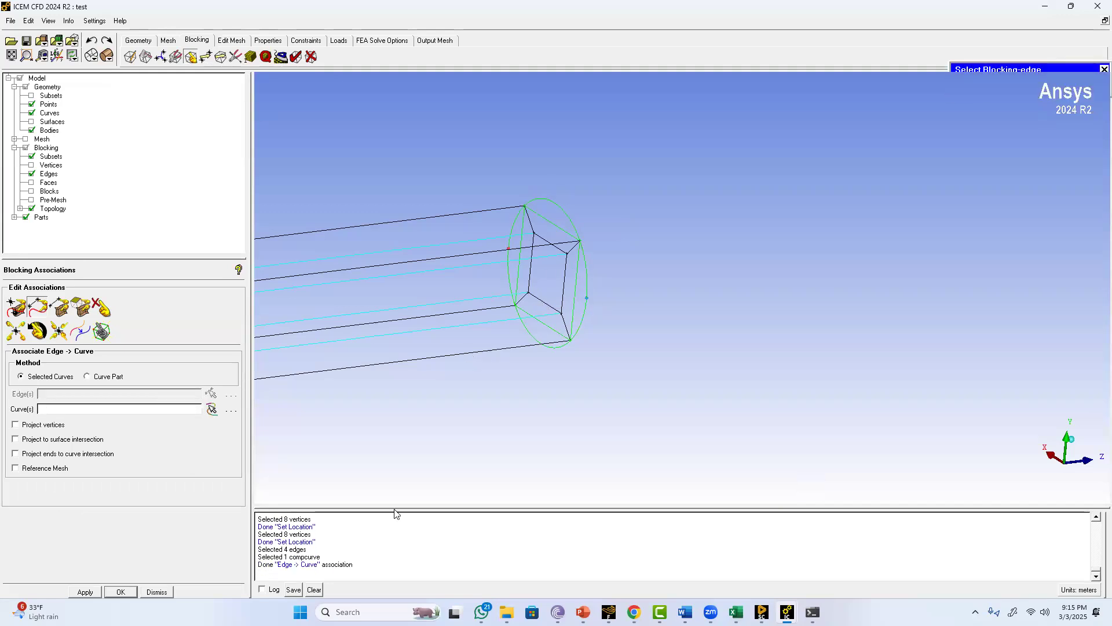
# Associate the four outer block edges at the intermediate cross-section with the circular curve EDGE9
pyautogui.moveTo(440, 465); pyautogui.dragTo(618, 152)
pyautogui.scroll(5, 475, 292)
pyautogui.moveTo(567, 304); pyautogui.dragTo(734, 195, button='middle')
pyautogui.click(38, 313)
pyautogui.scroll(2, 570, 217)
pyautogui.click(572, 217)
pyautogui.click(546, 224)
pyautogui.click(538, 310)
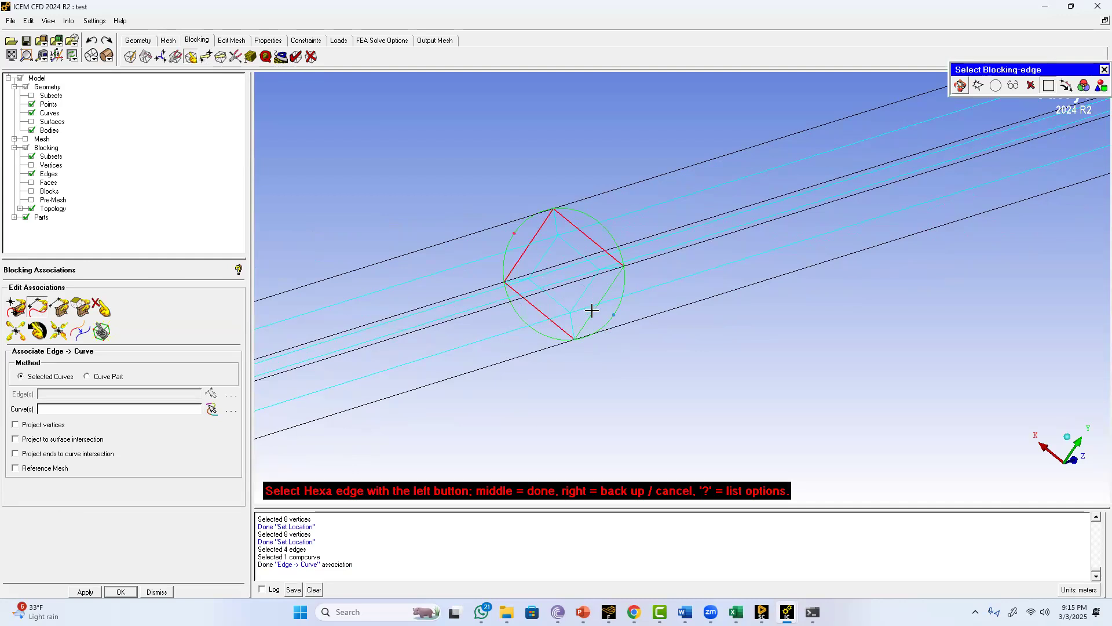
pyautogui.click(591, 310)
pyautogui.scroll(2, 595, 284)
pyautogui.middleClick(596, 260)
pyautogui.click(601, 231)
pyautogui.middleClick(601, 231)
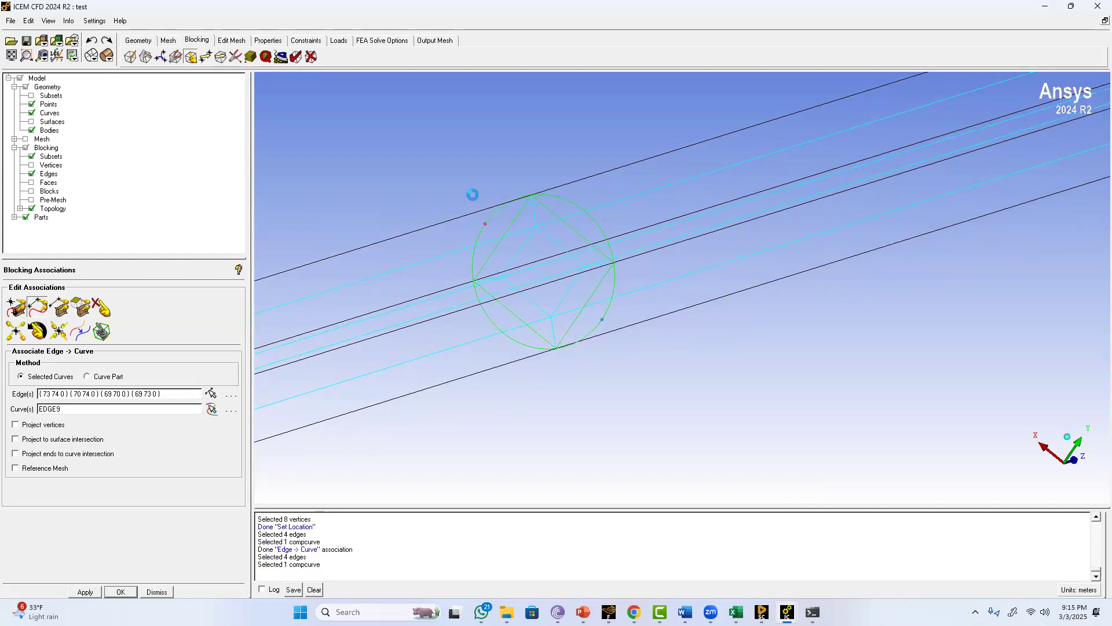
pyautogui.rightClick(470, 170)
# Associate the four outer block edges at the negative-Z end with the blue circular curve EDGE6
pyautogui.scroll(-5, 522, 238)
pyautogui.moveTo(481, 152); pyautogui.dragTo(610, 89, button='middle')
pyautogui.scroll(4, 455, 173)
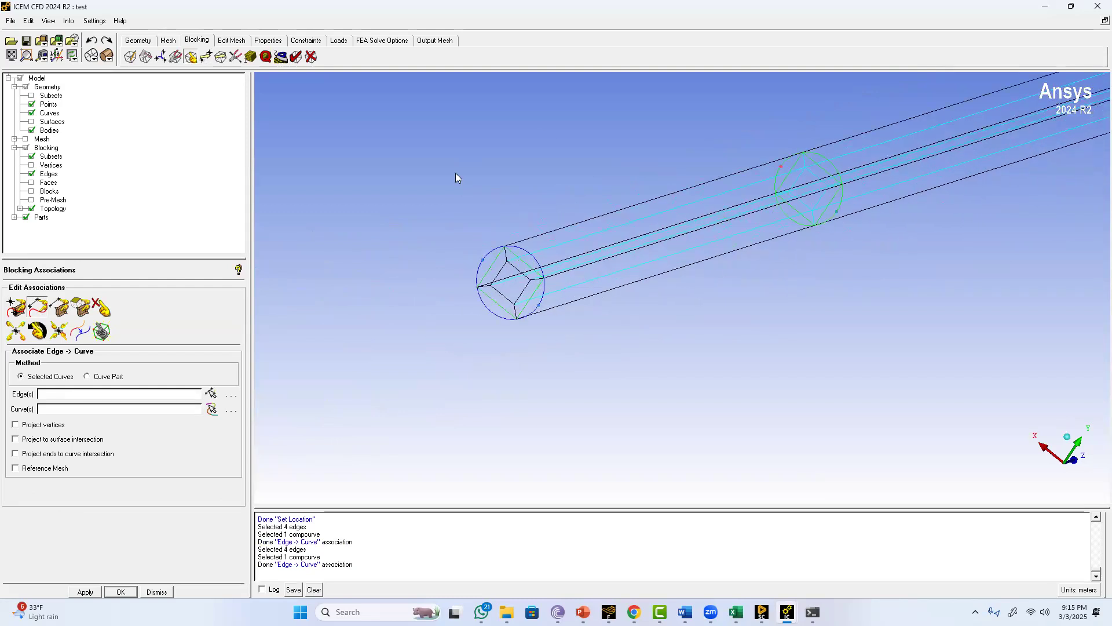
pyautogui.scroll(2, 317, 249)
pyautogui.moveTo(316, 249); pyautogui.dragTo(385, 303, button='middle')
pyautogui.middleClick(385, 302)
pyautogui.click(442, 270)
pyautogui.click(408, 295)
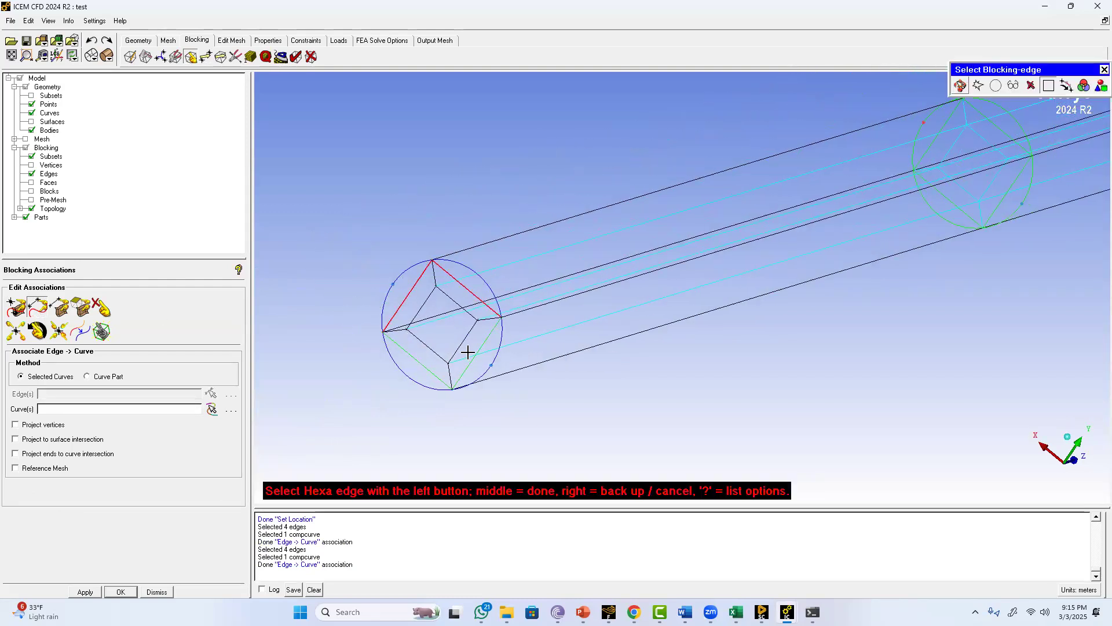
pyautogui.click(487, 338)
pyautogui.click(415, 354)
pyautogui.middleClick(393, 318)
pyautogui.click(433, 297)
pyautogui.middleClick(409, 303)
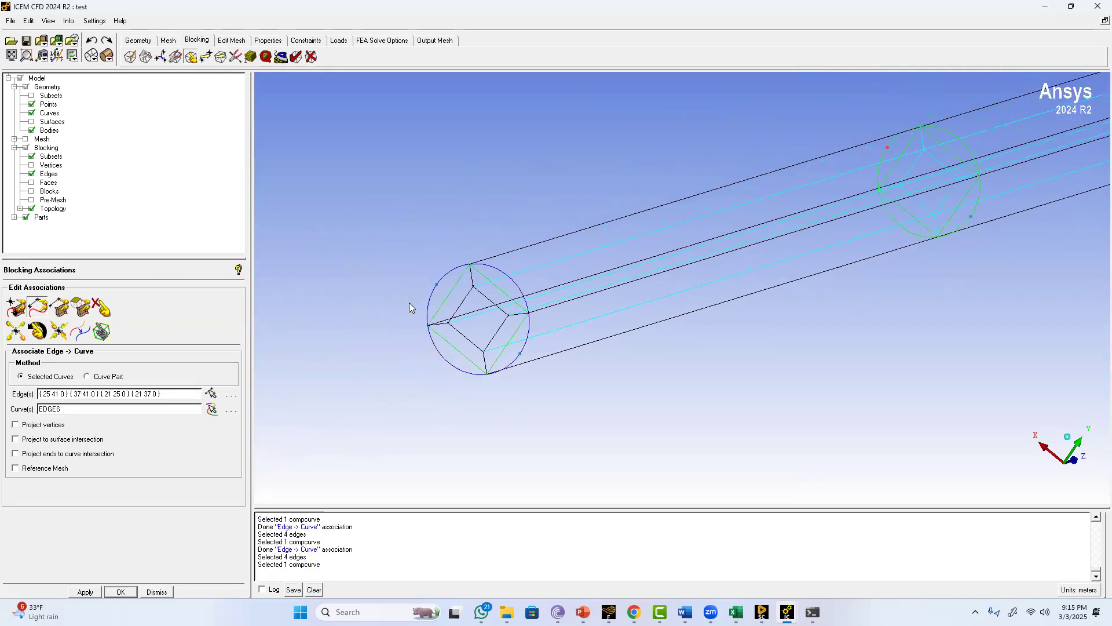
# Recompute and display the pre-mesh, and hide the blocking edges to inspect the pipe's end face
pyautogui.click(32, 200)
pyautogui.click(450, 375)
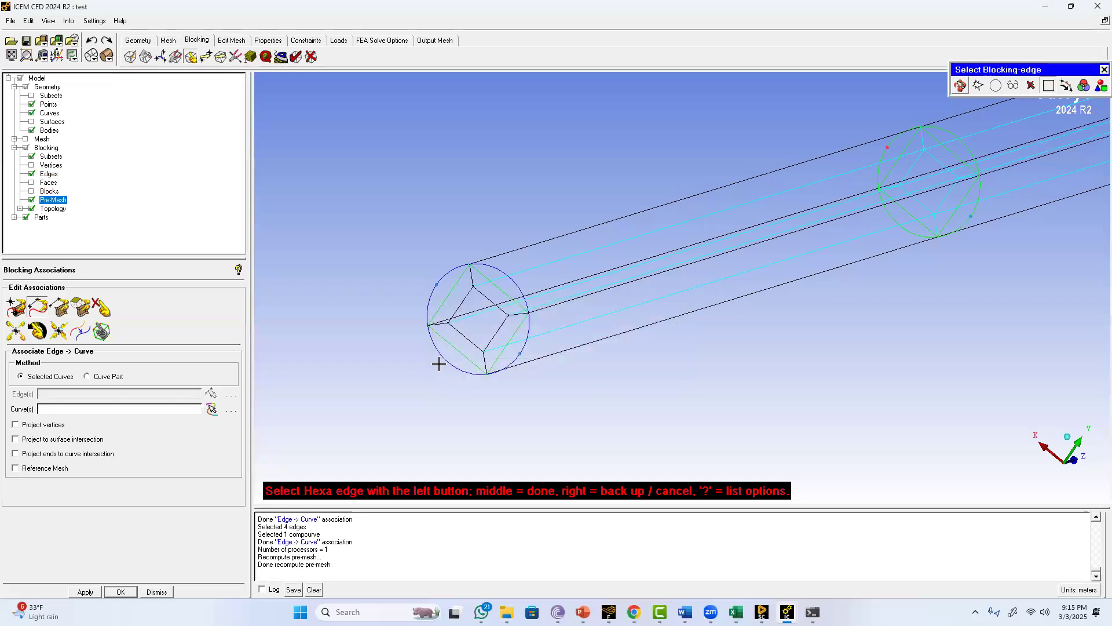
pyautogui.scroll(5, 357, 233)
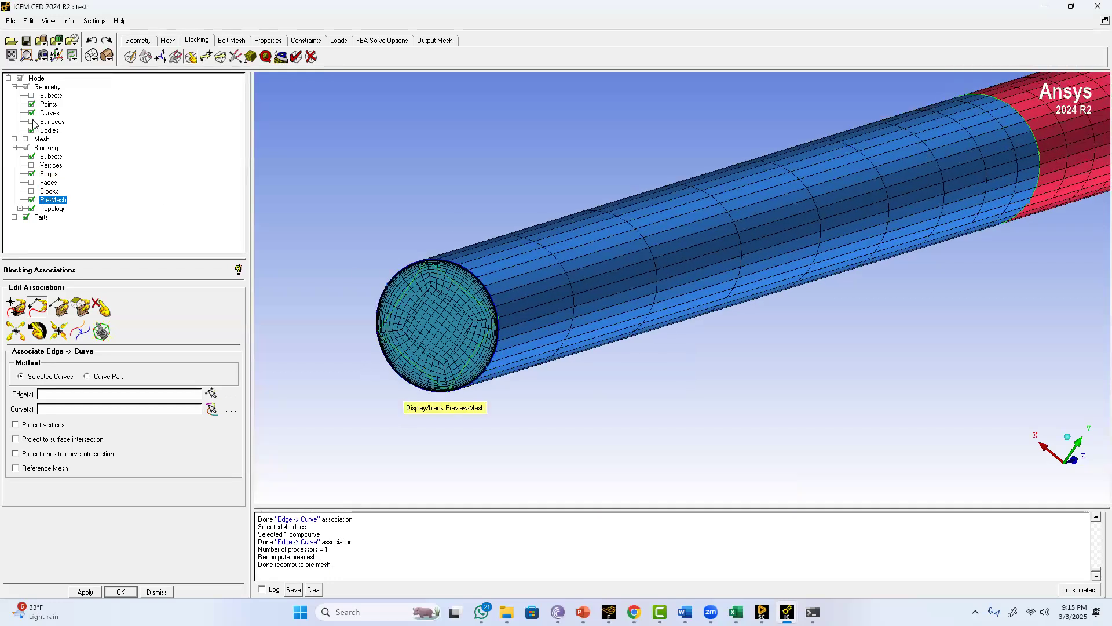
pyautogui.click(32, 173)
pyautogui.moveTo(471, 258); pyautogui.dragTo(545, 318, button='middle')
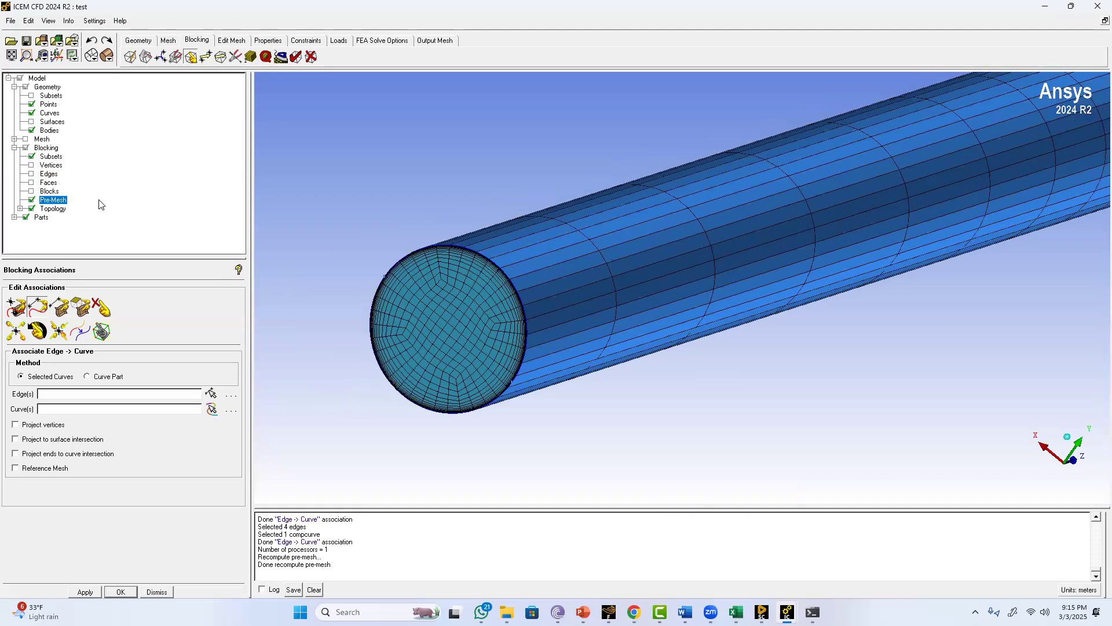
pyautogui.scroll(4, 457, 333)
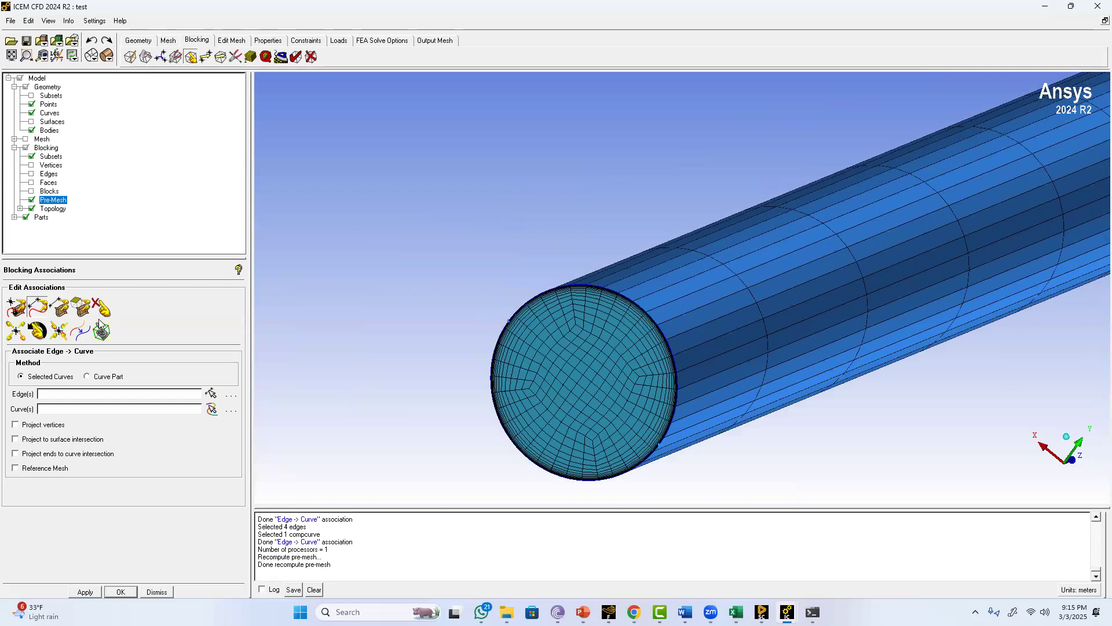
# Convert the pre-mesh to an unstructured mesh and hide the pre-mesh display
pyautogui.rightClick(57, 199)
pyautogui.click(110, 310)
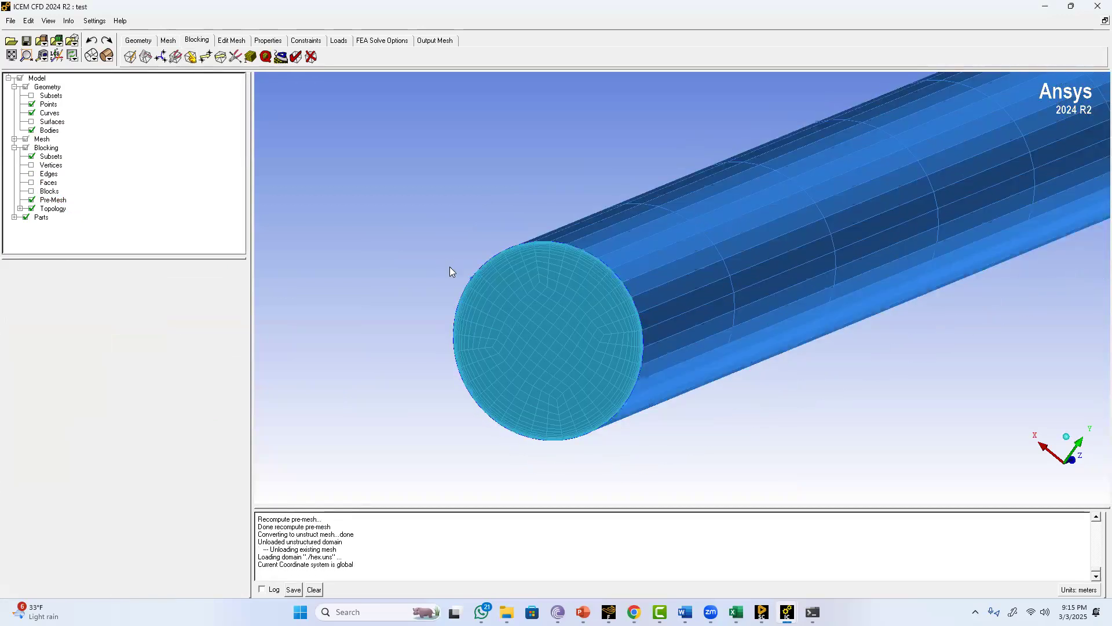
pyautogui.click(32, 200)
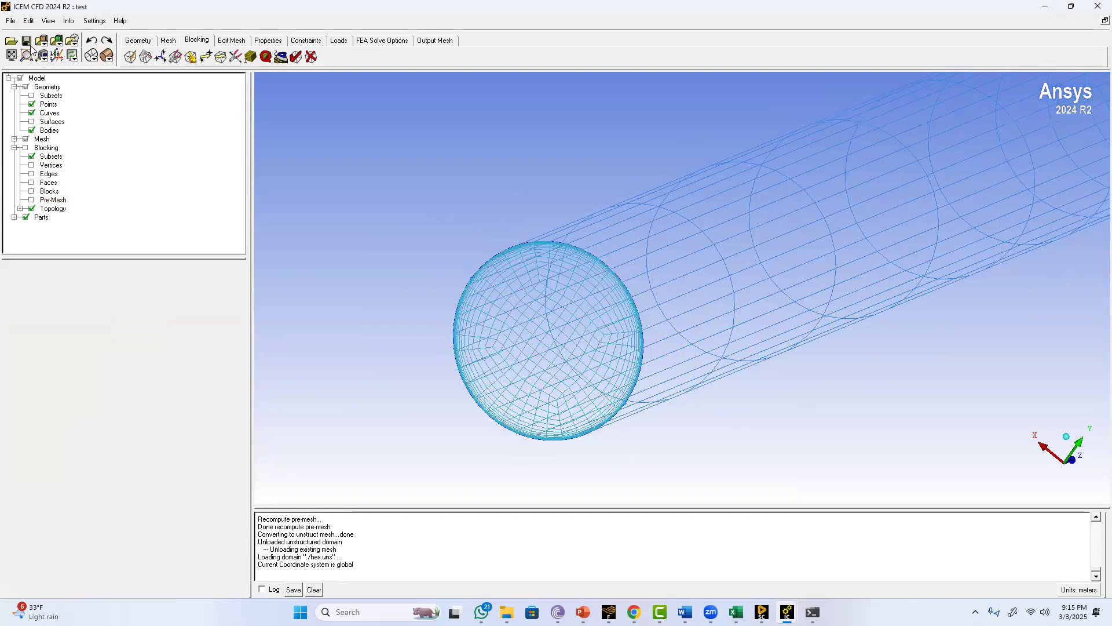
# Save the test project and close ICEM CFD
pyautogui.click(27, 41)
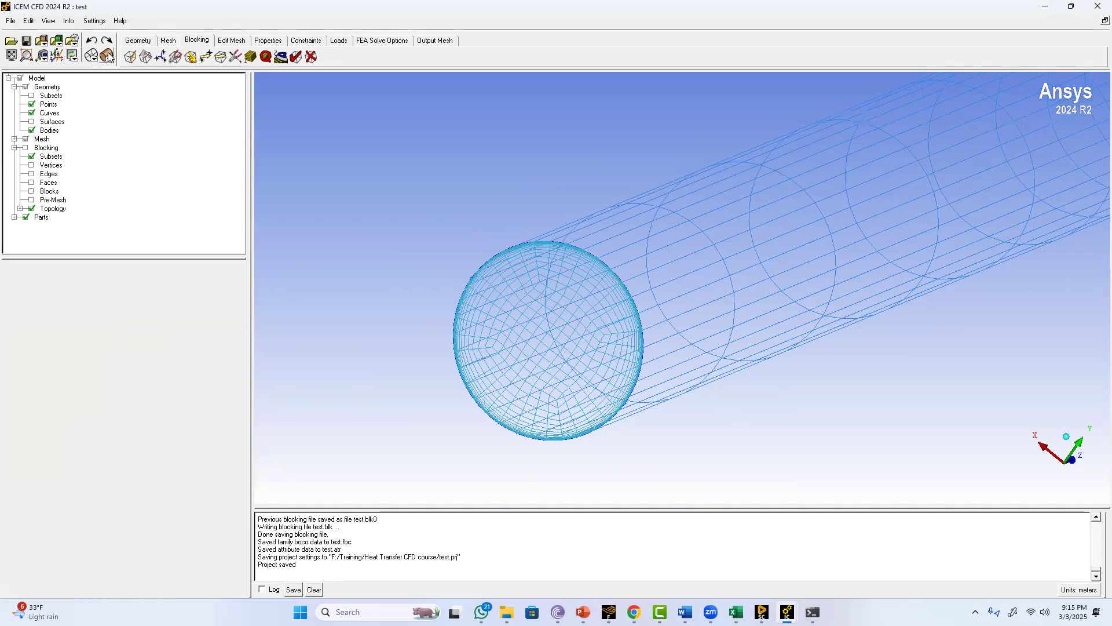
pyautogui.moveTo(603, 261)
pyautogui.mouseDown()
pyautogui.moveTo(479, 281)
pyautogui.moveTo(484, 267)
pyautogui.moveTo(506, 391)
pyautogui.moveTo(554, 315)
pyautogui.moveTo(539, 321)
pyautogui.moveTo(683, 242)
pyautogui.mouseUp()
pyautogui.moveTo(682, 238); pyautogui.dragTo(547, 273, button='middle')
pyautogui.scroll(3, 554, 371)
pyautogui.click(1097, 6)
pyautogui.press('Return')
# Find Fluent 2024 R2 in the system search and launch it
pyautogui.press('super+s')
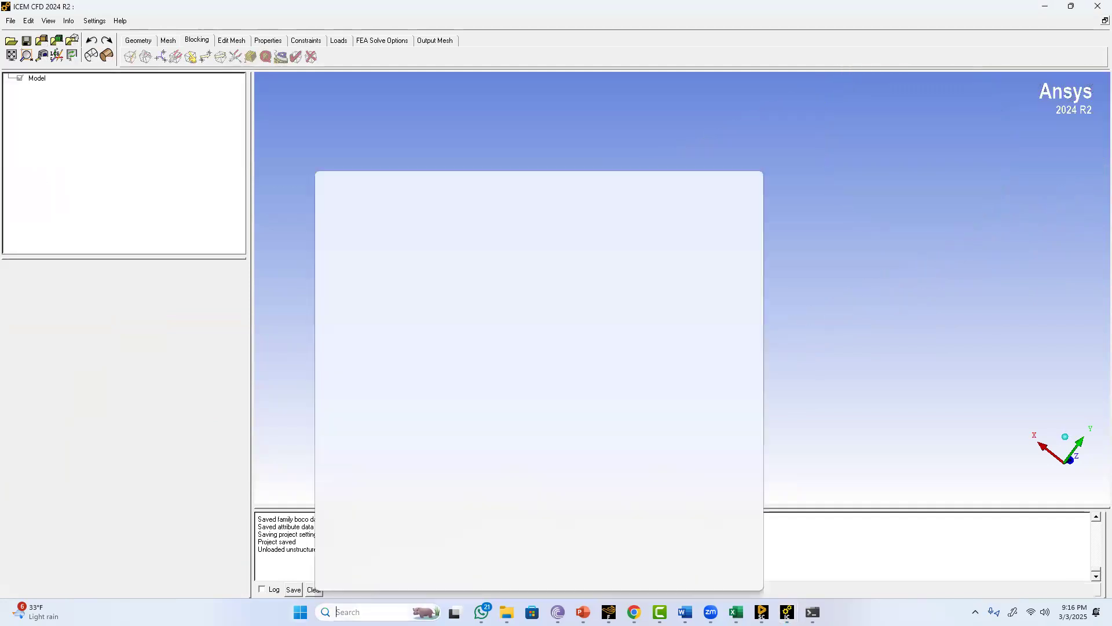
pyautogui.write('f')
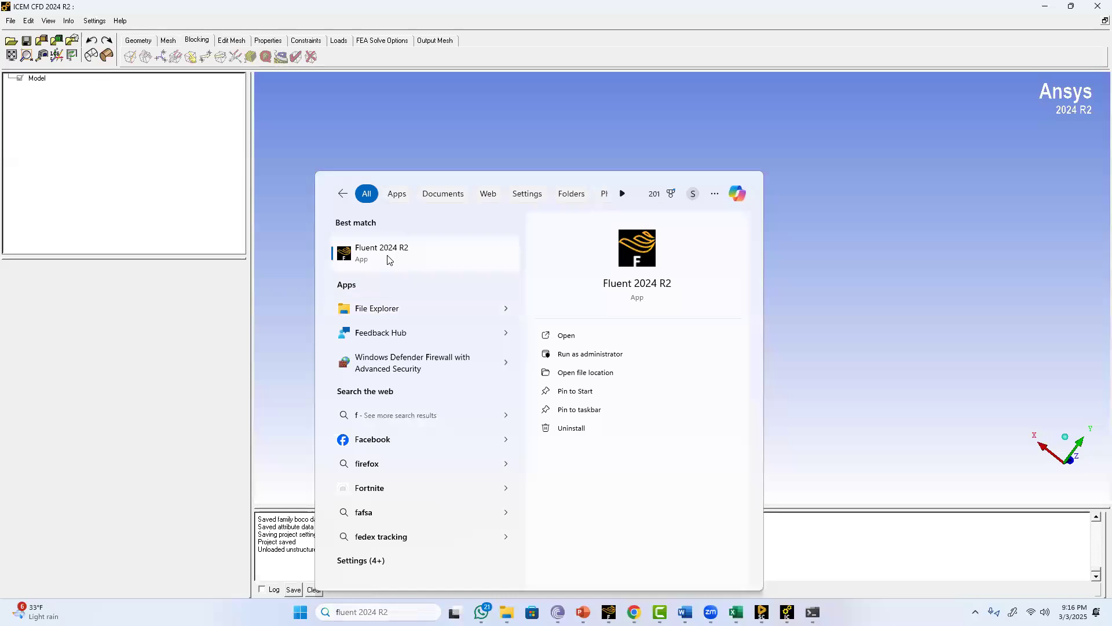
pyautogui.click(391, 253)
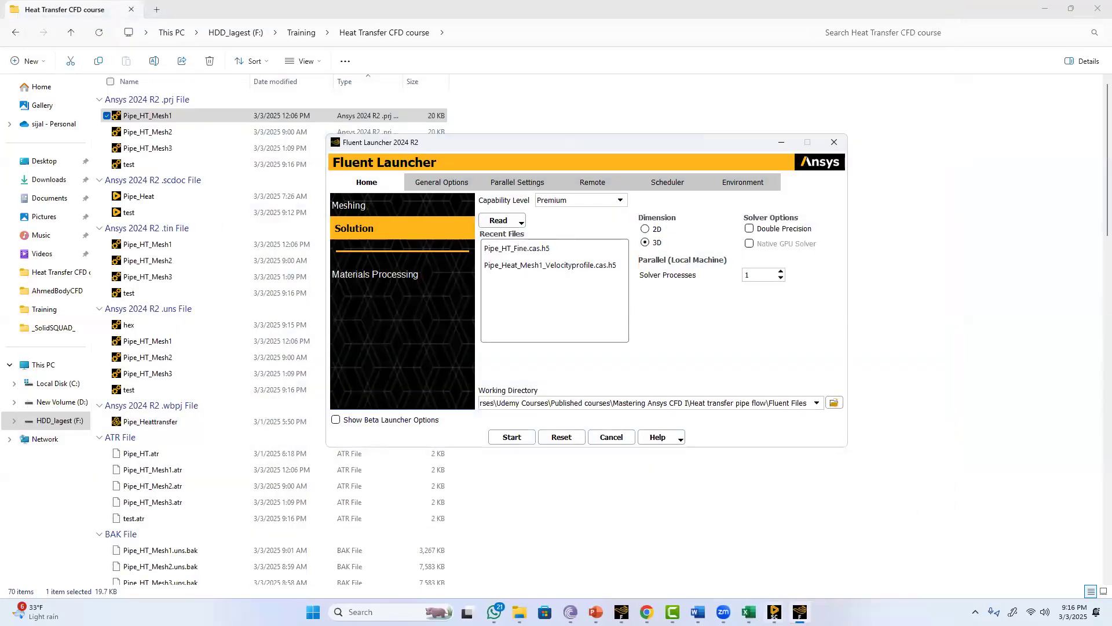
# Close the open test and Pipe_Heat windows of SpaceClaim, leaving the Fluent Launcher open
pyautogui.click(775, 611)
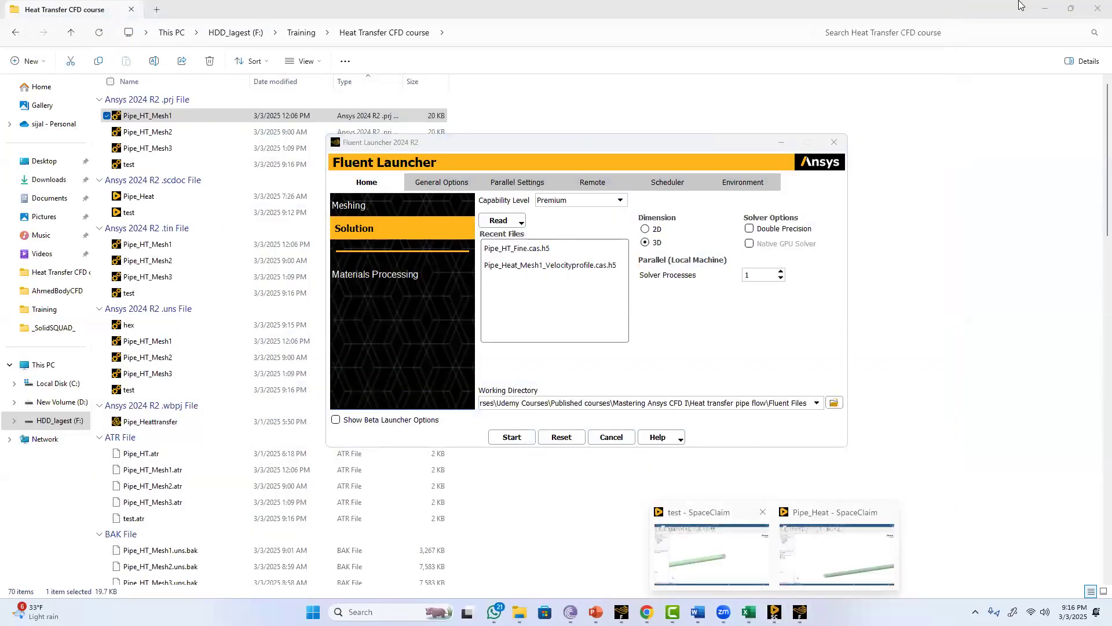
pyautogui.click(711, 553)
pyautogui.click(773, 612)
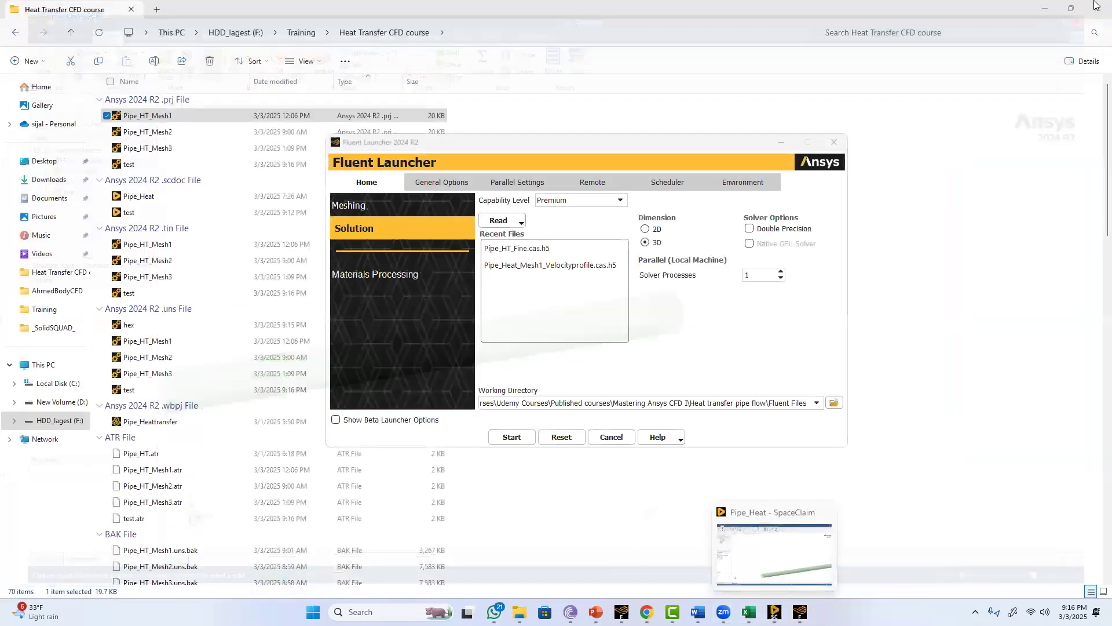
pyautogui.click(774, 550)
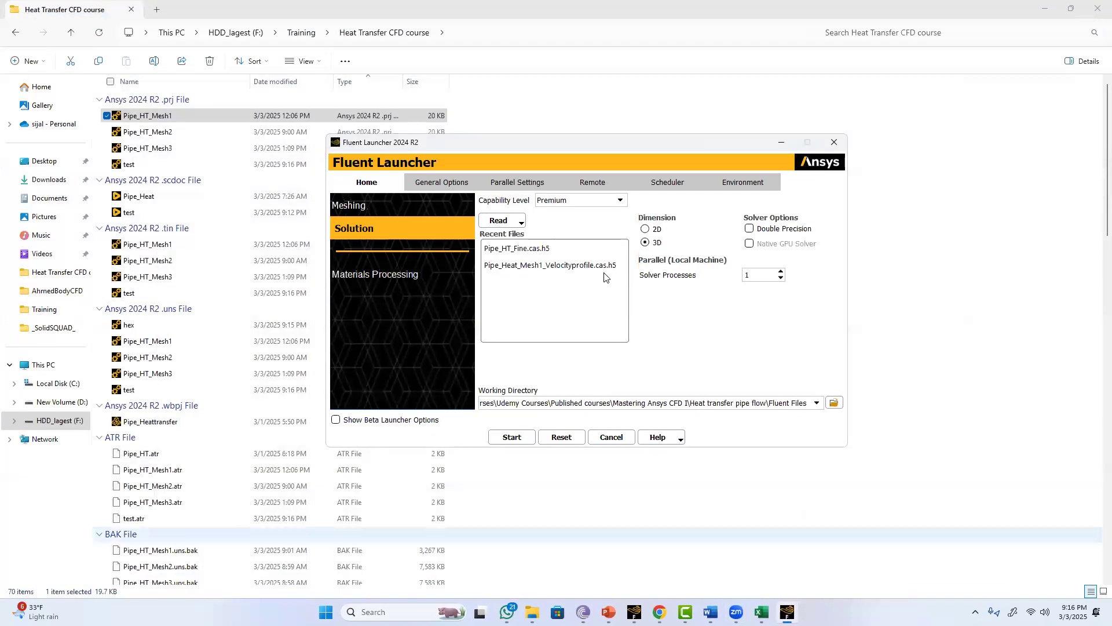
# Start reading a mesh file in the Fluent Launcher and show all file types in the file browser
pyautogui.click(510, 220)
pyautogui.click(501, 276)
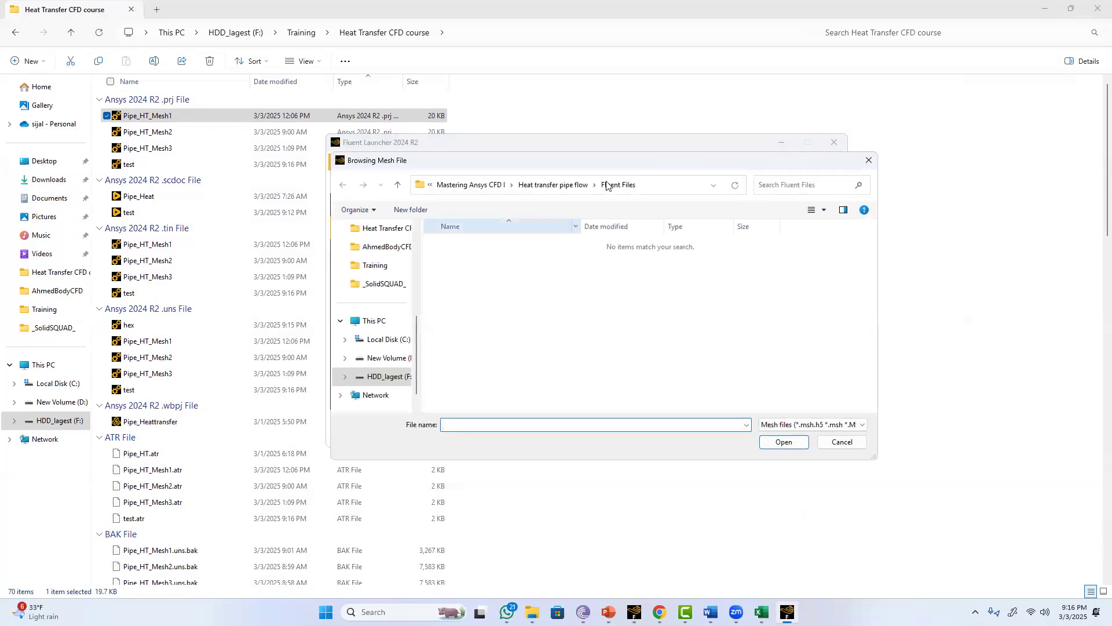
pyautogui.click(777, 425)
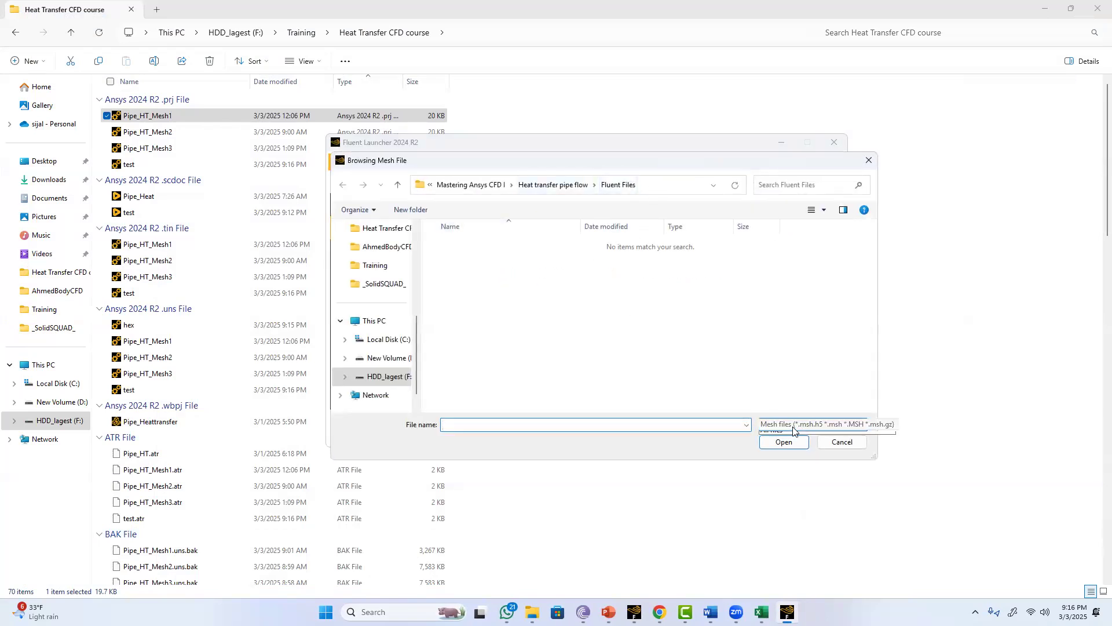
pyautogui.click(778, 442)
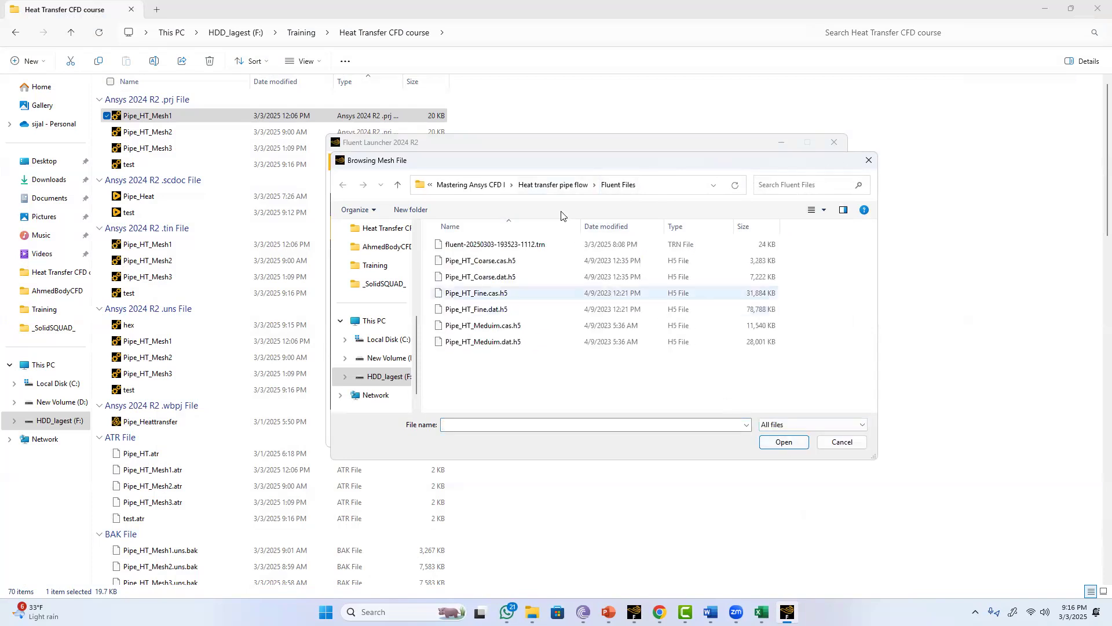
# Choose Pipe_HT_Mesh1.msh from the Training\Heat Transfer CFD course folder on the F drive and raise the number of solver processes
pyautogui.click(384, 377)
pyautogui.doubleClick(473, 343)
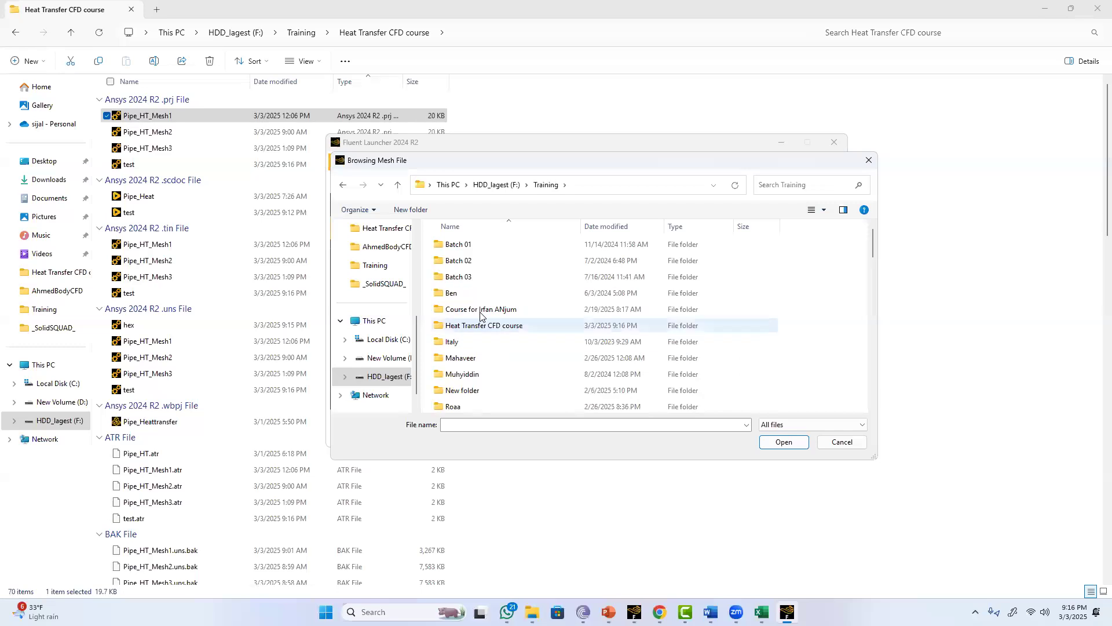
pyautogui.doubleClick(480, 325)
pyautogui.scroll(-5, 526, 337)
pyautogui.scroll(-10, 527, 337)
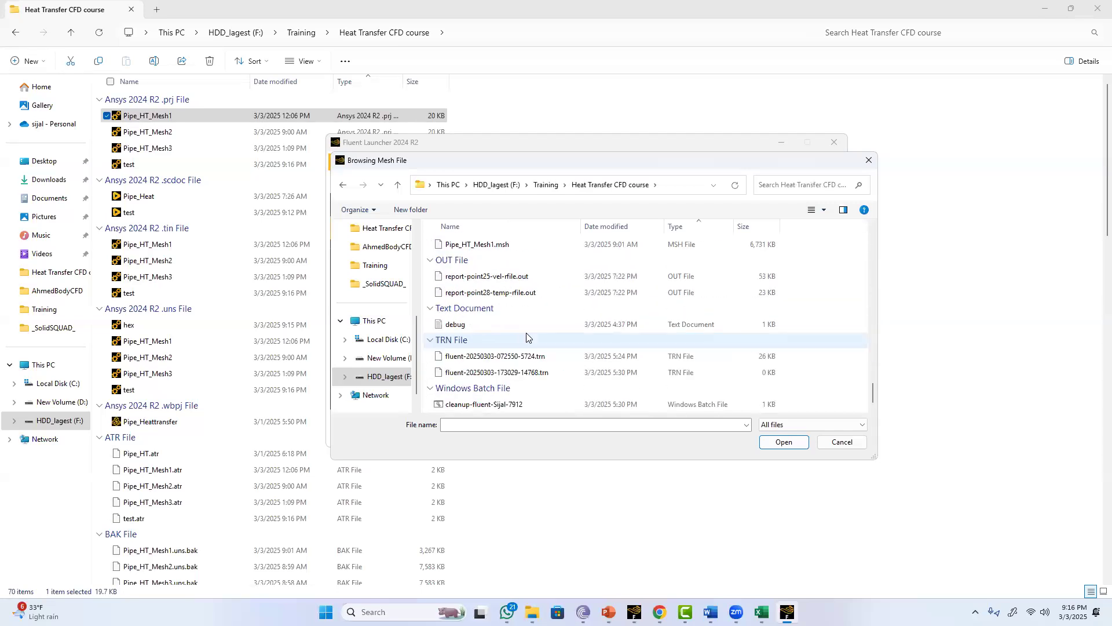
pyautogui.click(490, 247)
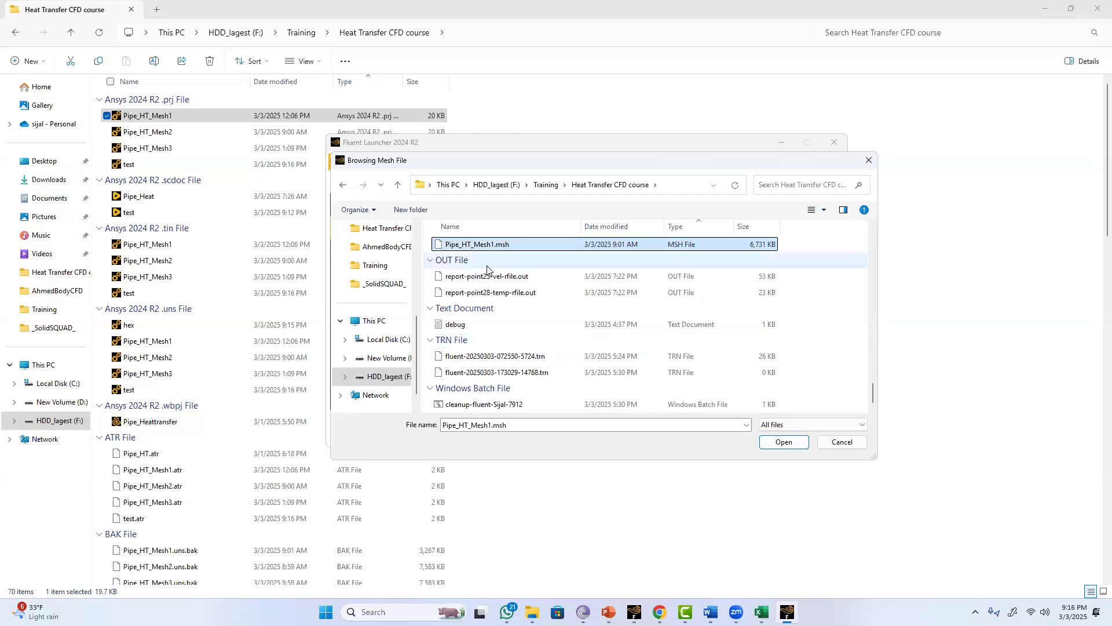
pyautogui.click(788, 441)
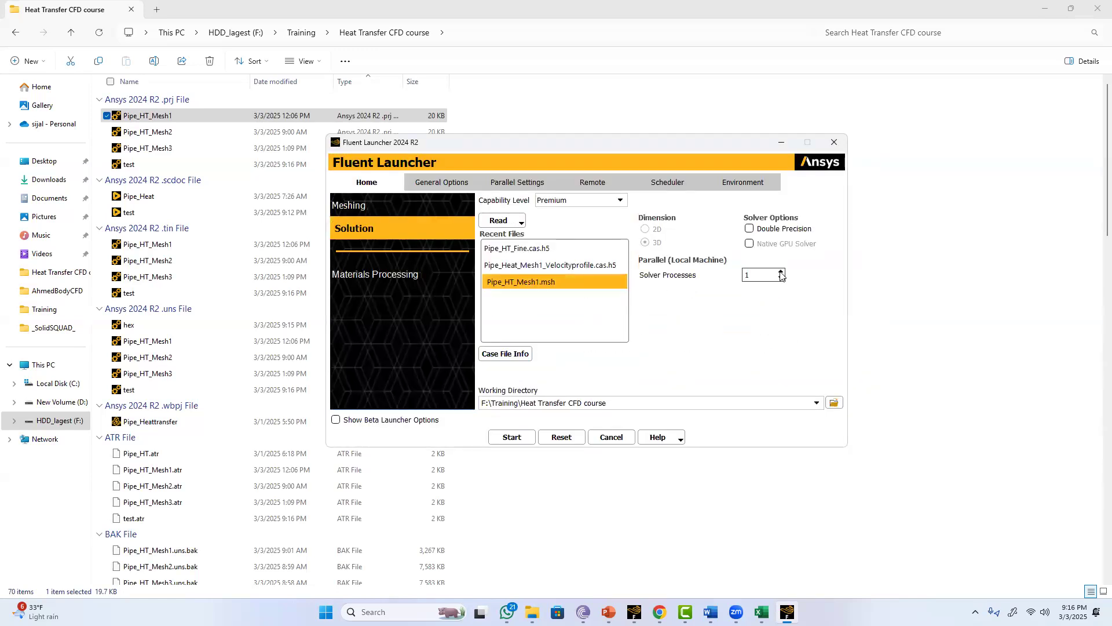
pyautogui.click(781, 272)
# Switch to the PowerPoint presentation and examine the Introduction slide on turbulent pipe flow and its velocity profile
pyautogui.click(608, 611)
pyautogui.click(117, 395)
pyautogui.keyDown('ctrl'); pyautogui.scroll(-7, 871, 236); pyautogui.keyUp('ctrl')
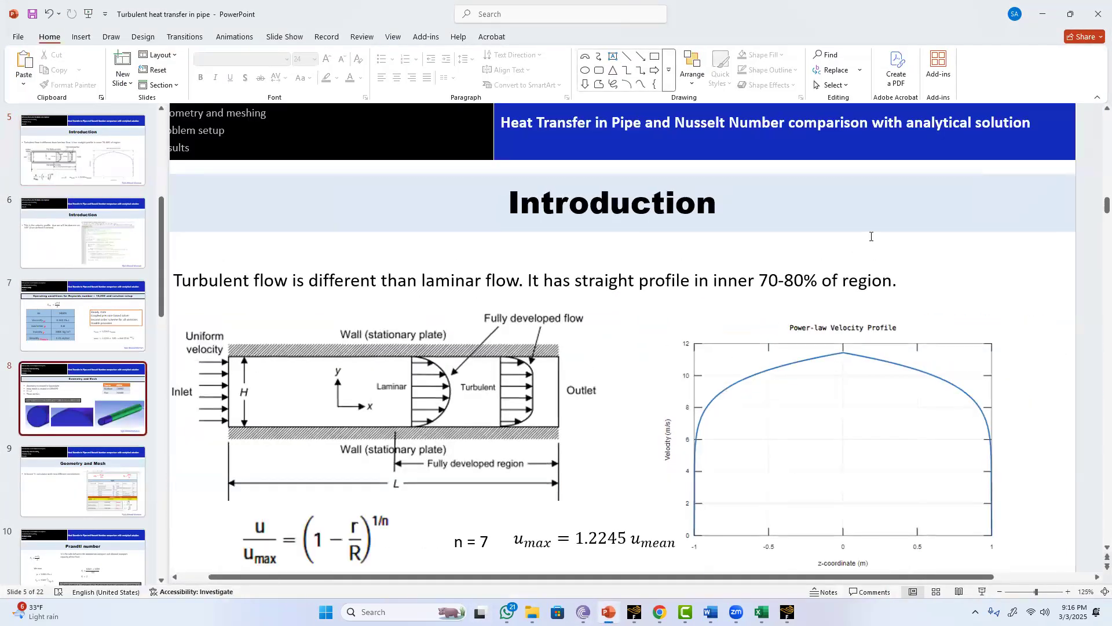
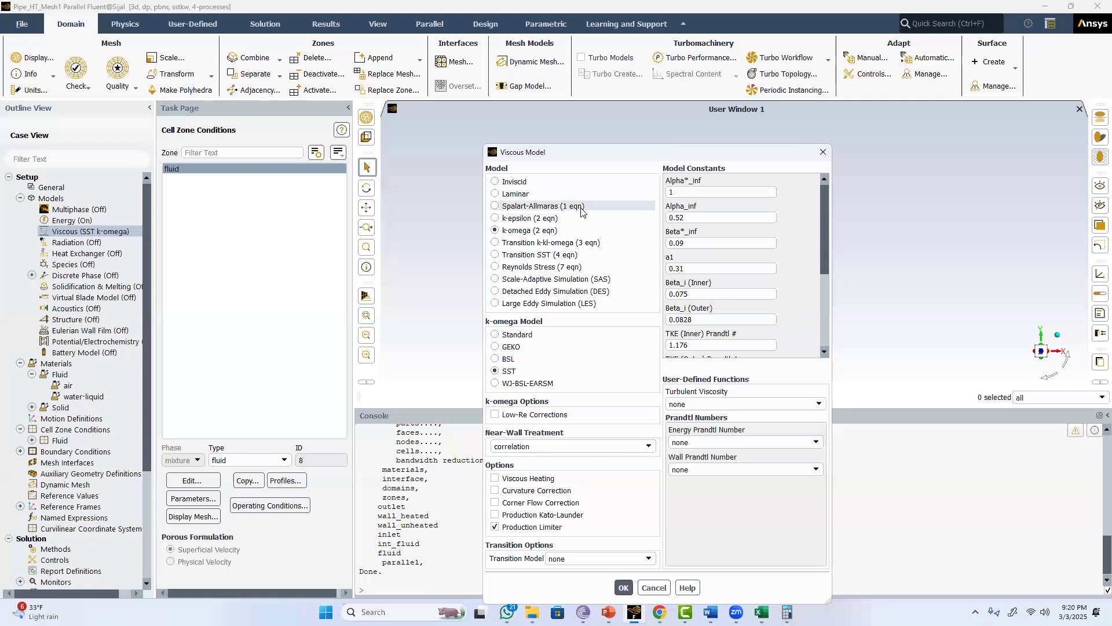
# Set the viscous model to Realizable k-epsilon with Enhanced Wall Treatment and accept it
pyautogui.click(495, 218)
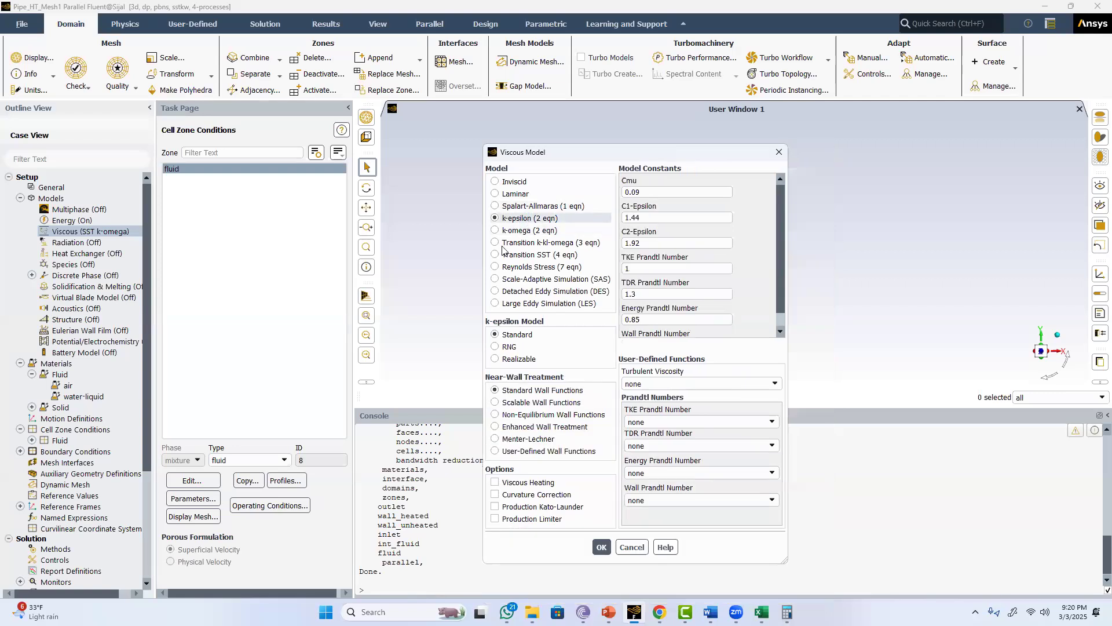
pyautogui.click(515, 360)
pyautogui.click(522, 426)
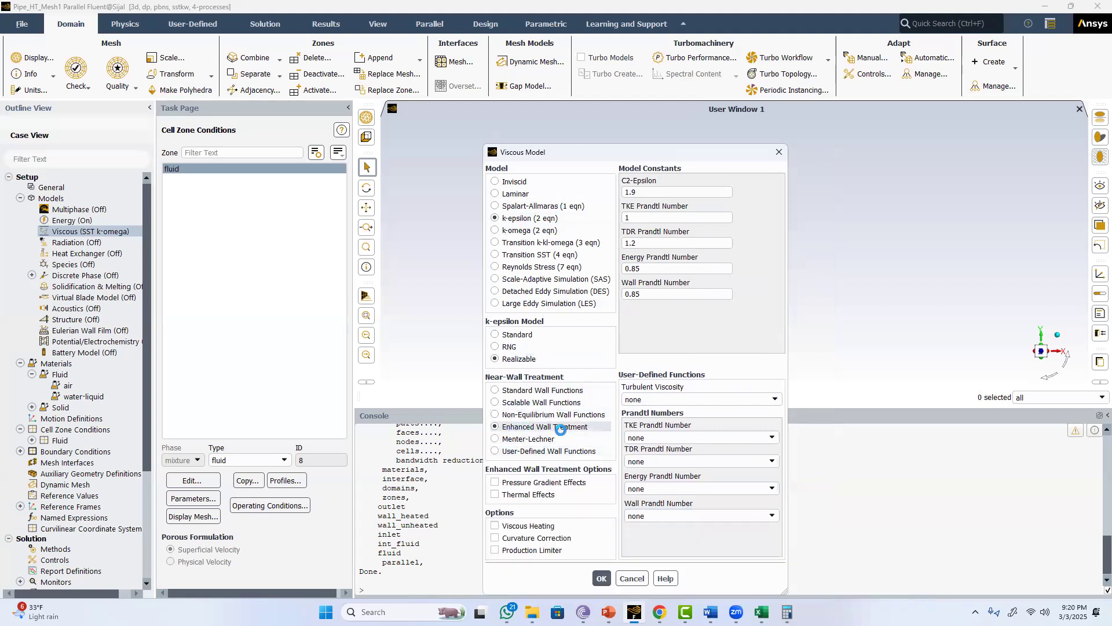
pyautogui.click(600, 576)
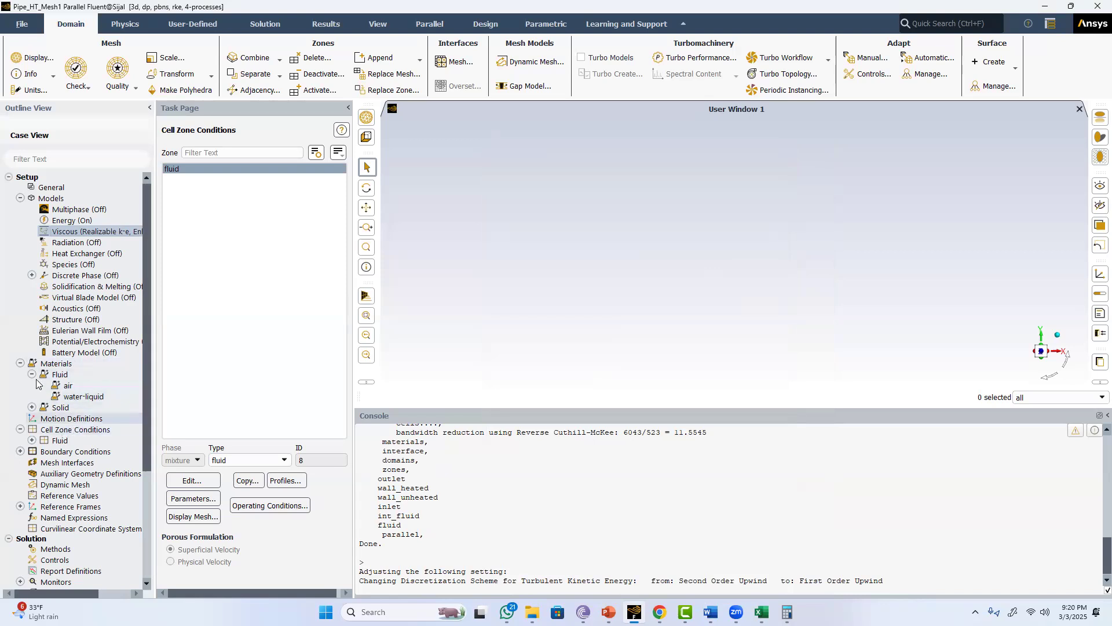
# Tidy the outline tree, list the boundary conditions grouped by zone type, and open the inlet for editing
pyautogui.click(21, 364)
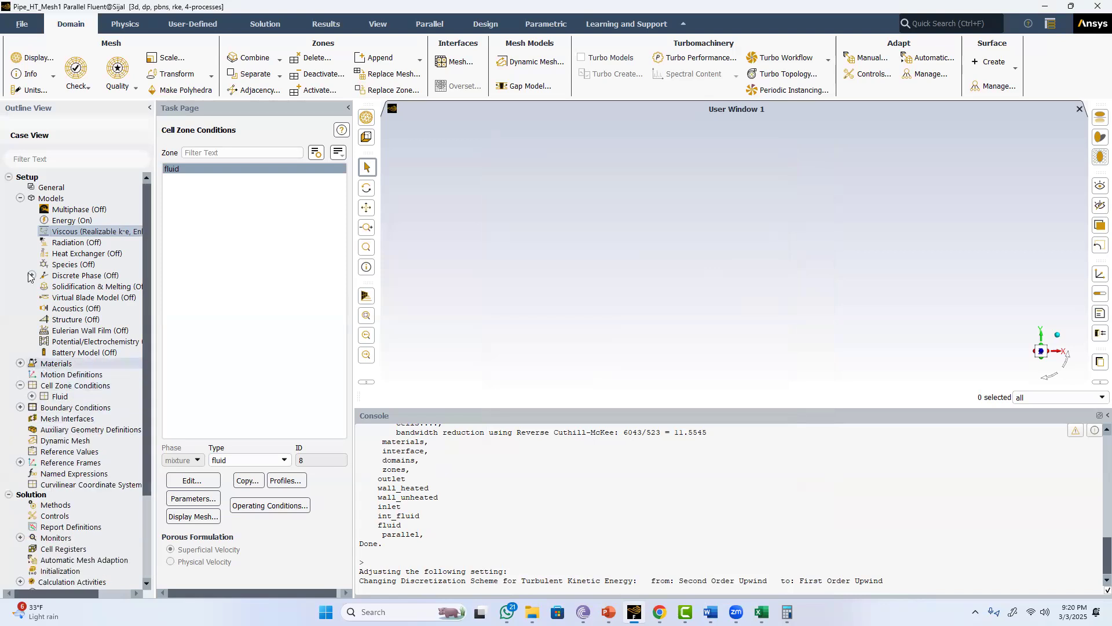
pyautogui.click(20, 198)
pyautogui.click(20, 231)
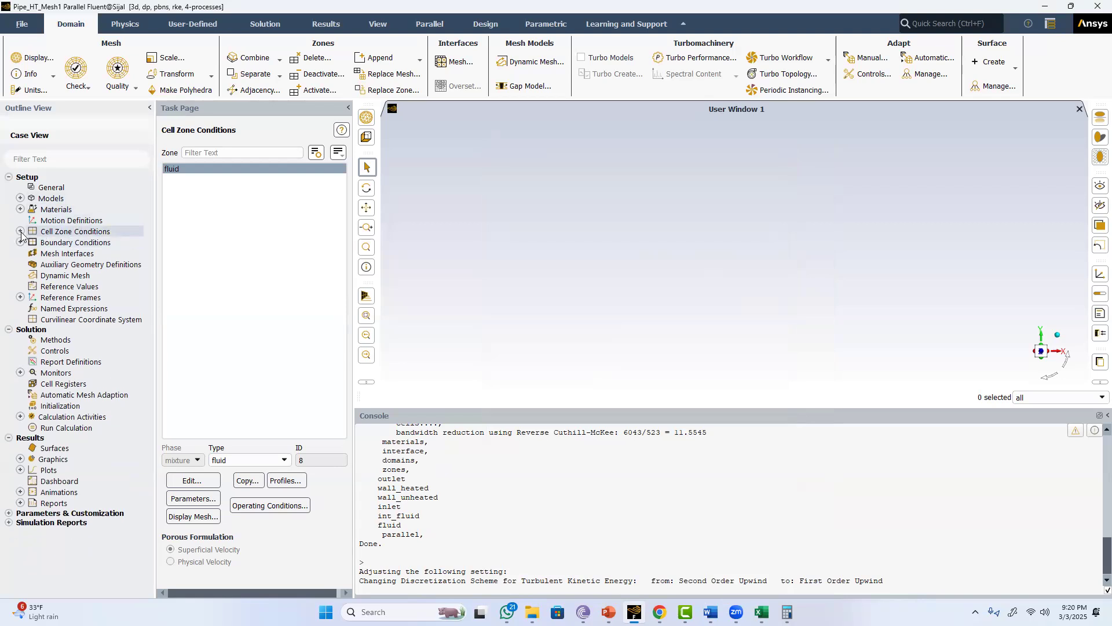
pyautogui.click(20, 242)
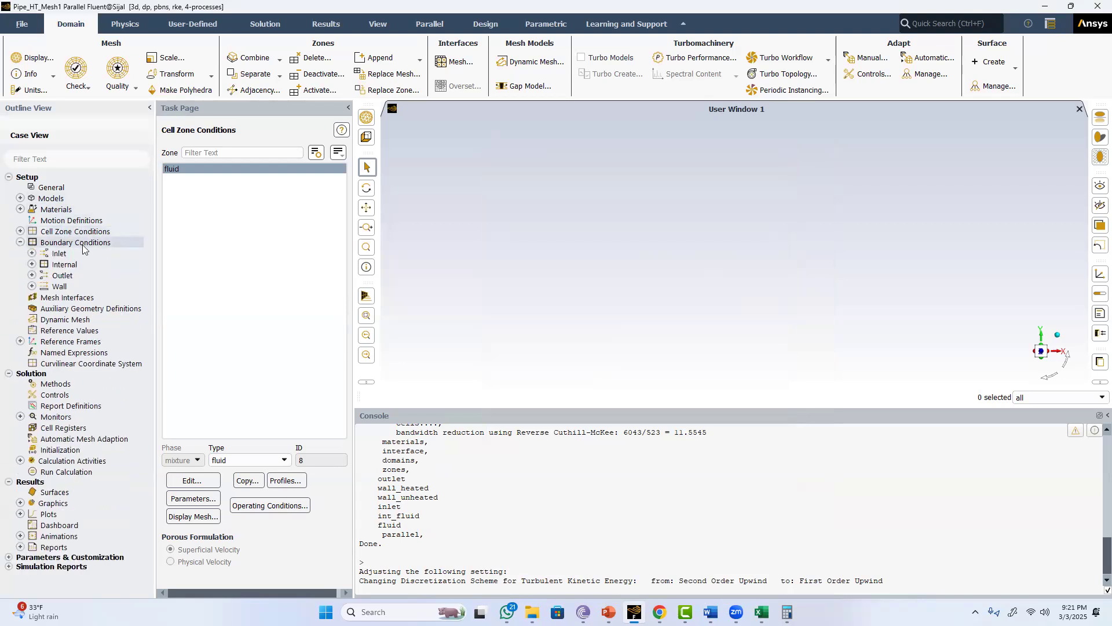
pyautogui.doubleClick(83, 248)
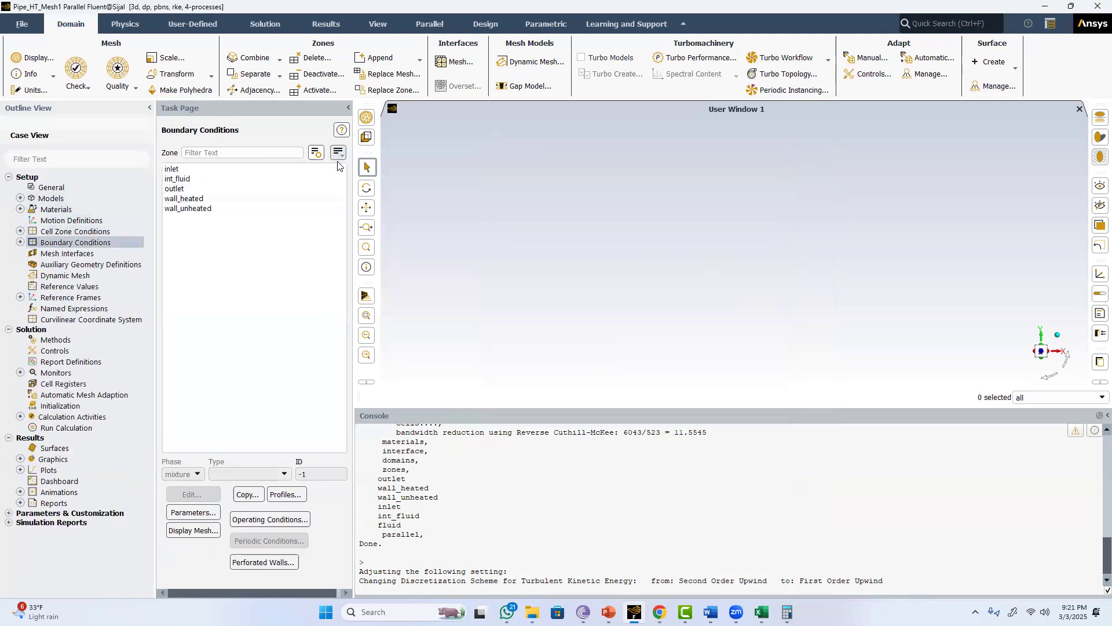
pyautogui.click(337, 152)
pyautogui.click(356, 211)
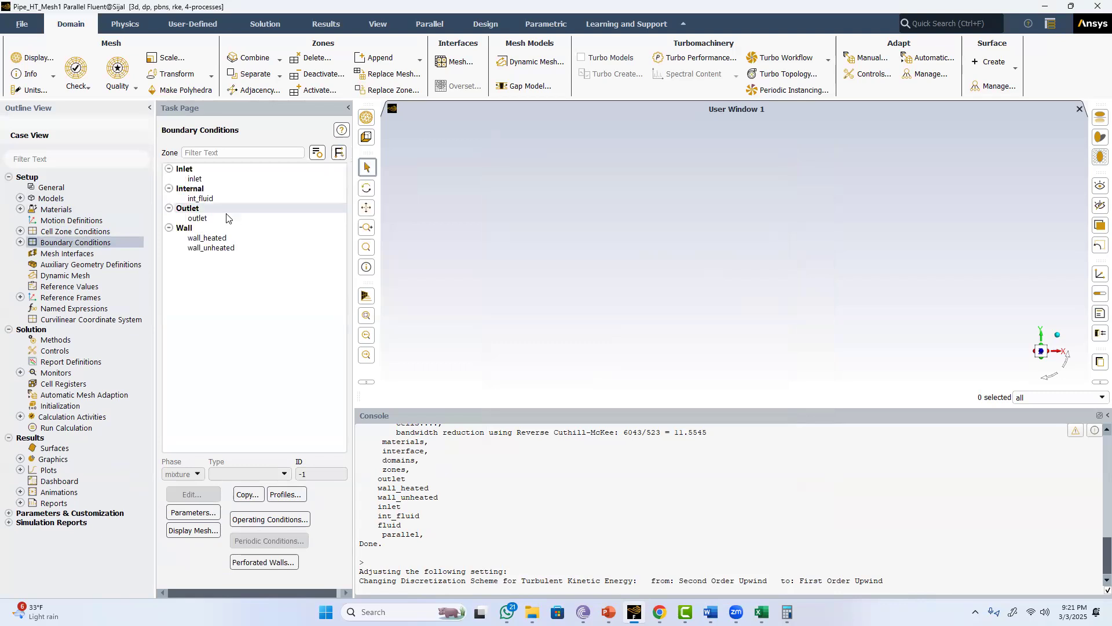
pyautogui.click(205, 179)
# Switch to PowerPoint and look up the operating conditions slide for Reynolds number 10,000
pyautogui.click(609, 612)
pyautogui.scroll(7, 549, 475)
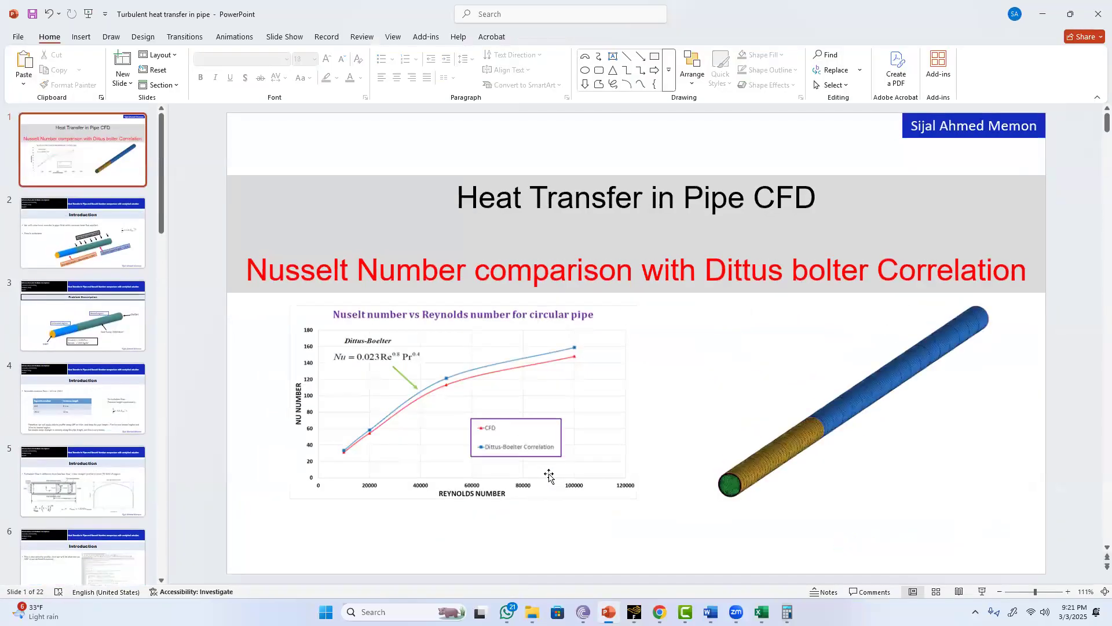
pyautogui.scroll(-2, 61, 312)
pyautogui.click(70, 355)
pyautogui.click(71, 441)
pyautogui.scroll(-1, 71, 441)
pyautogui.click(65, 466)
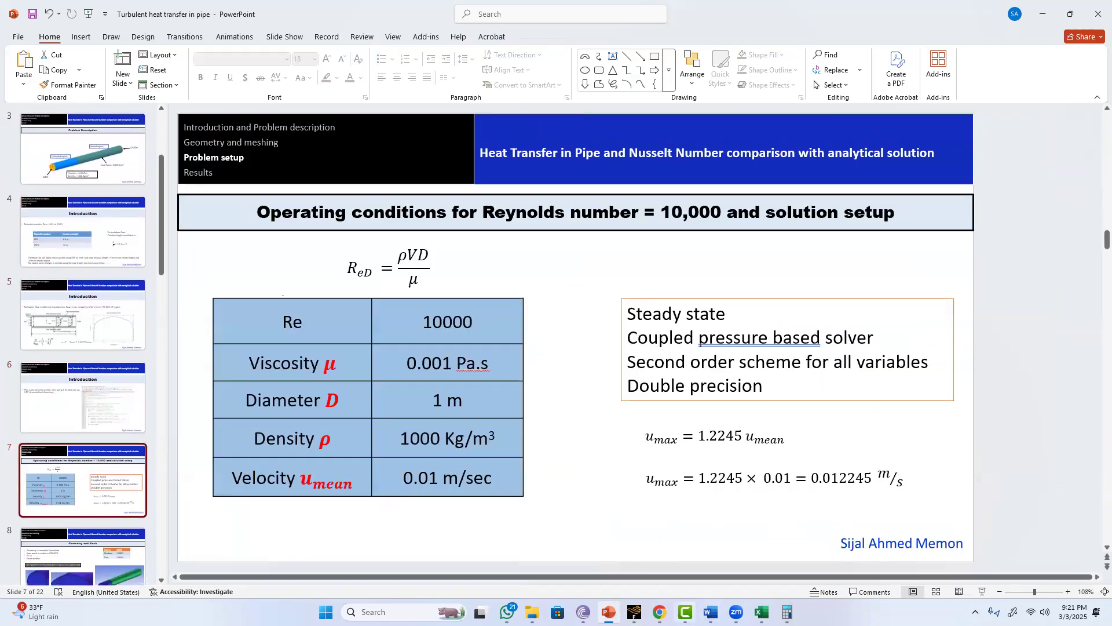
# Return to Fluent, enter the inlet's velocity magnitude, set its temperature to 288 K, and apply both
pyautogui.click(633, 611)
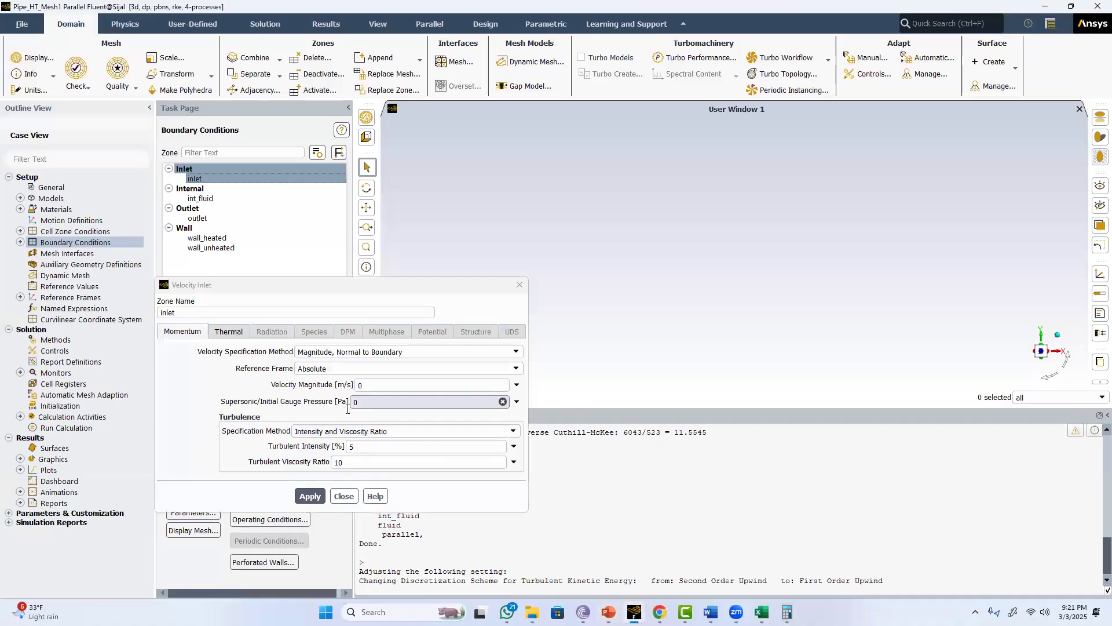
pyautogui.moveTo(375, 385); pyautogui.dragTo(288, 362)
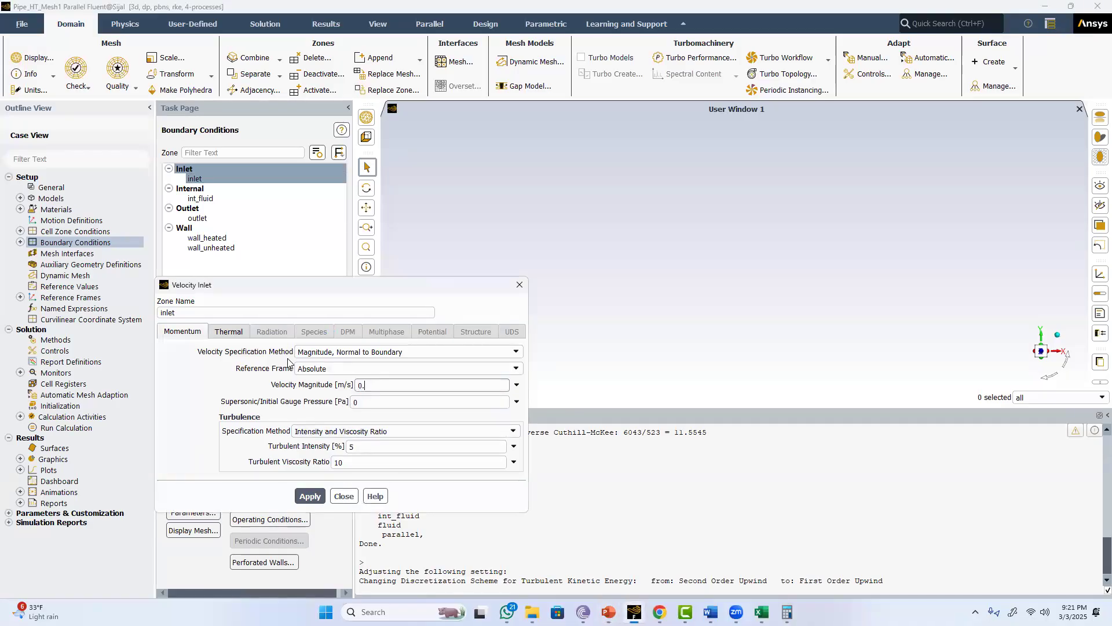
pyautogui.click(227, 329)
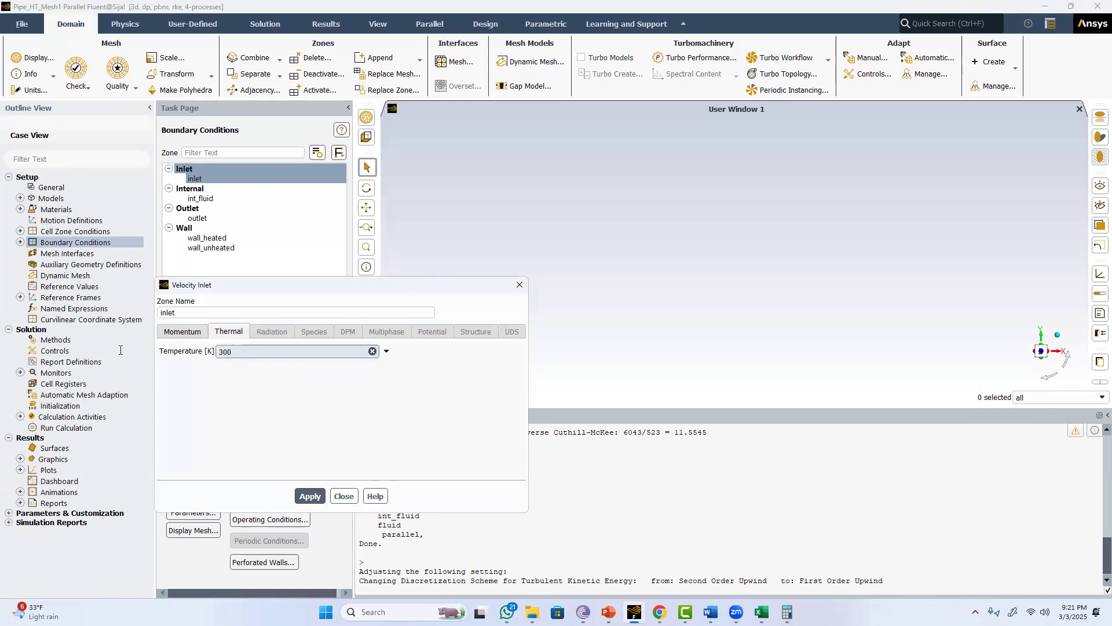
pyautogui.doubleClick(226, 351)
pyautogui.write('288')
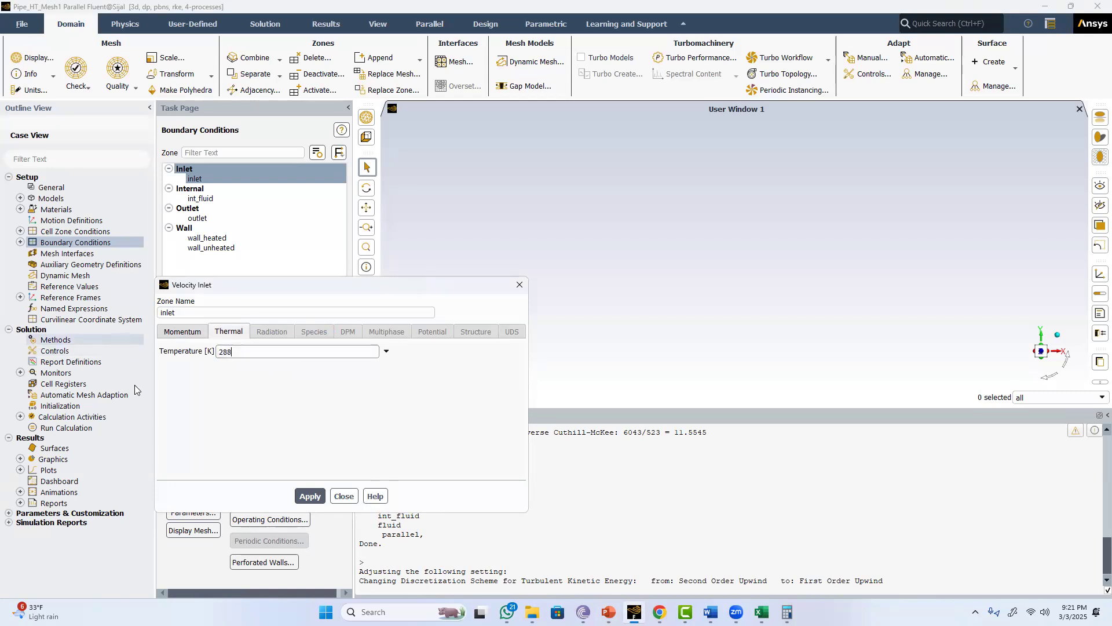
pyautogui.click(301, 496)
pyautogui.click(348, 497)
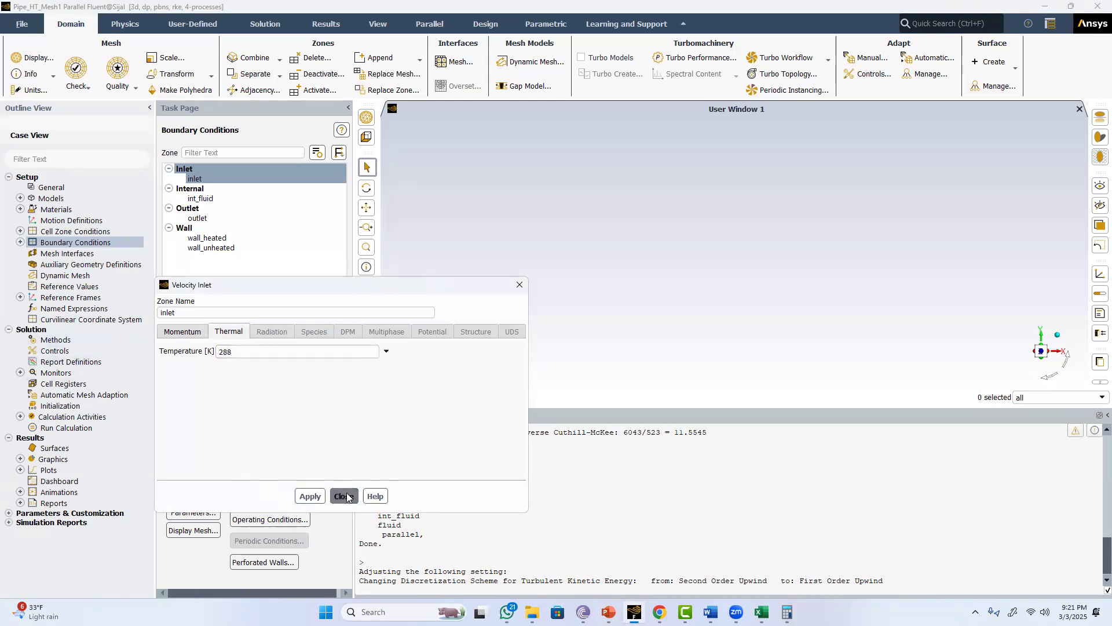
# Apply a backflow total temperature of 288 K at the pressure outlet, review its momentum settings, and close the dialog
pyautogui.click(204, 217)
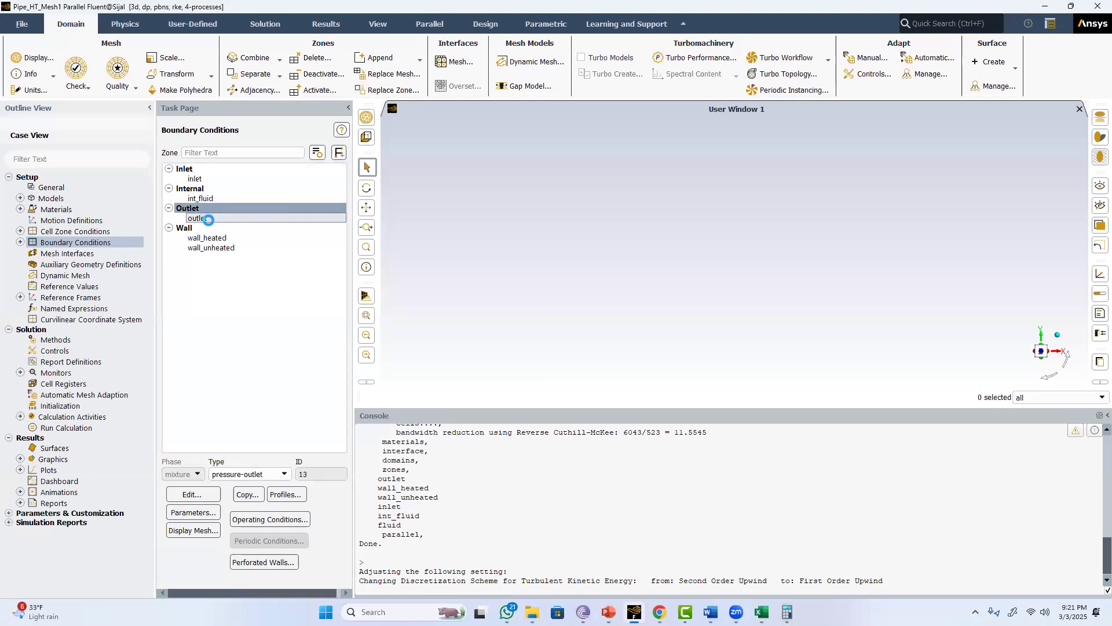
pyautogui.doubleClick(208, 218)
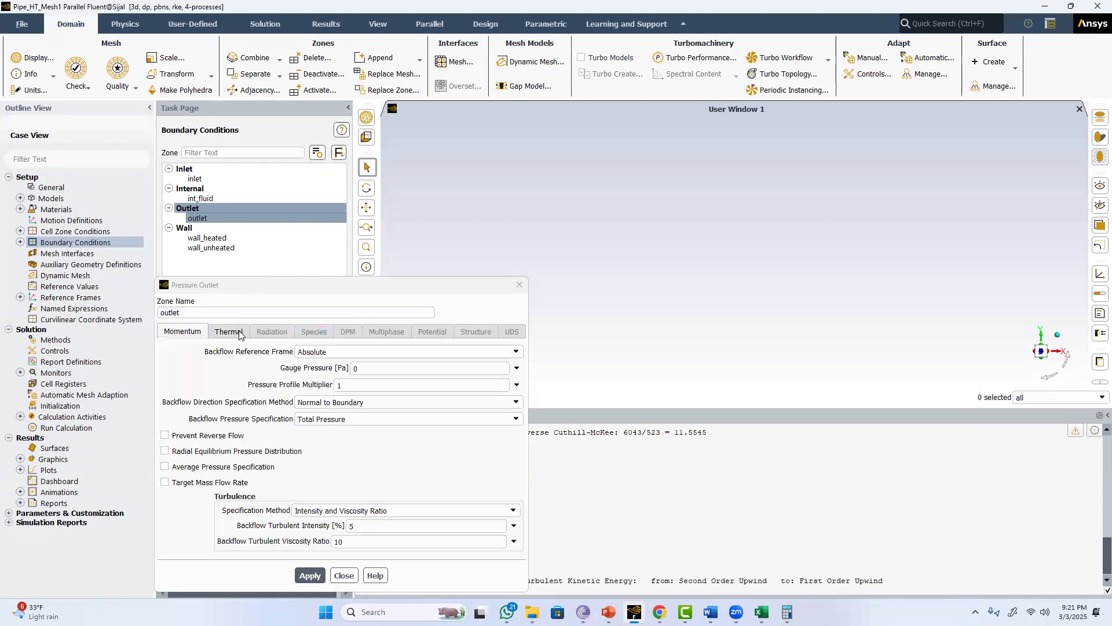
pyautogui.click(239, 335)
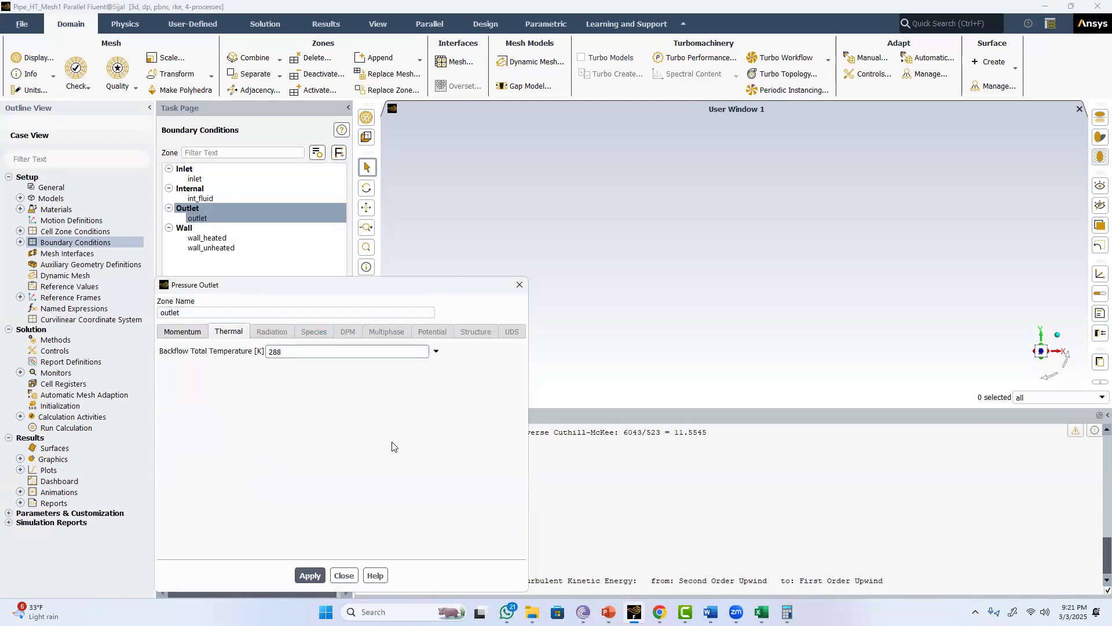
pyautogui.click(309, 575)
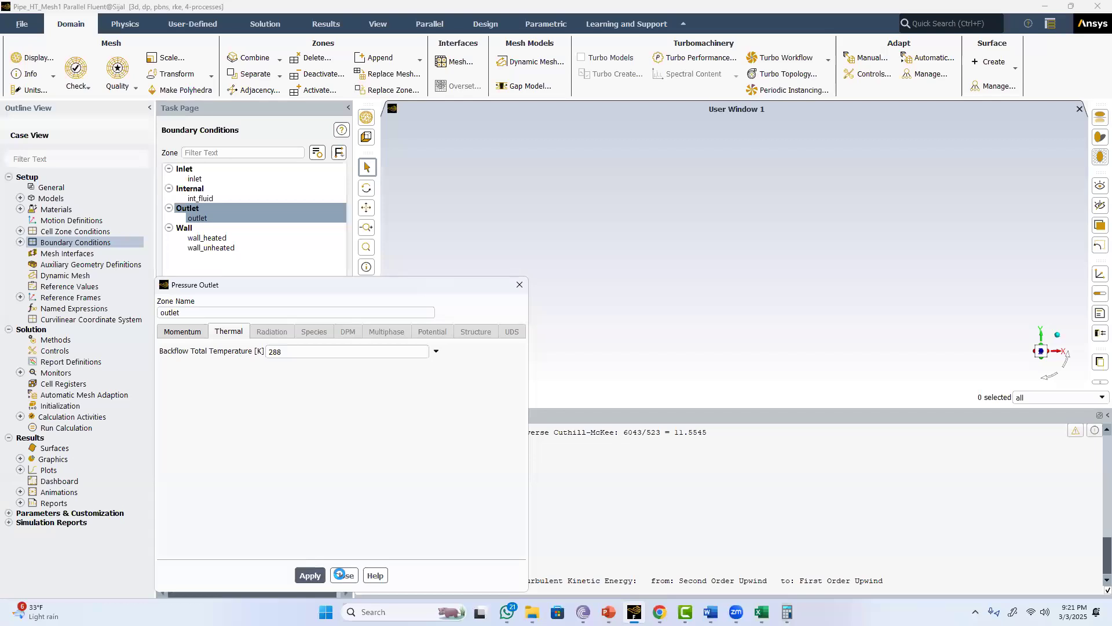
pyautogui.click(181, 332)
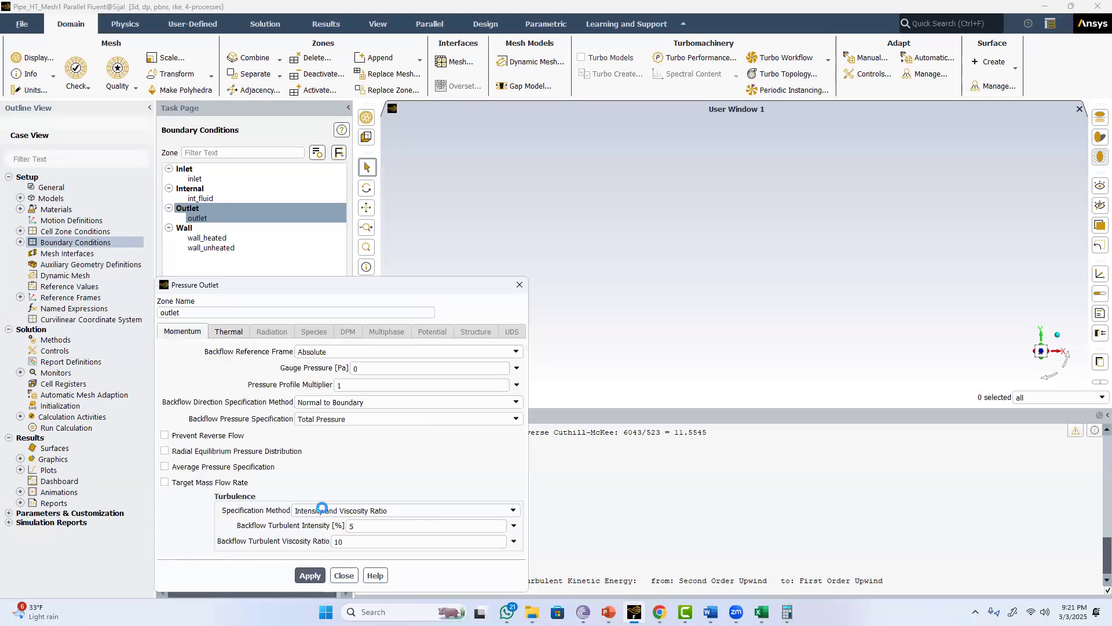
pyautogui.click(344, 576)
# Apply a heat flux of 50 W/m² to the wall_heated boundary
pyautogui.click(206, 238)
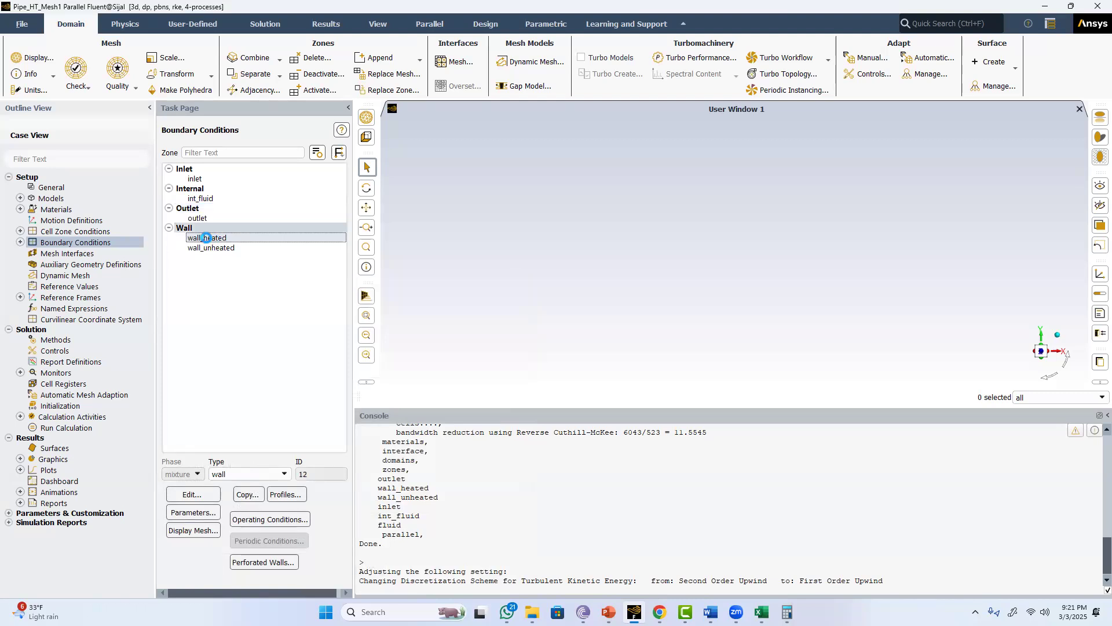
pyautogui.doubleClick(206, 238)
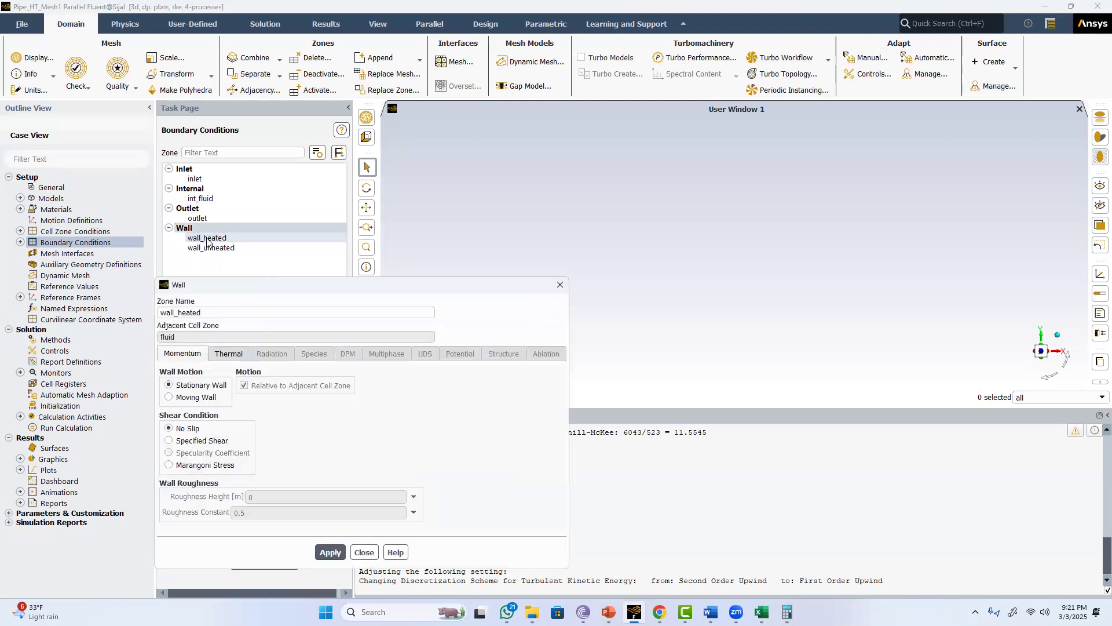
pyautogui.click(229, 353)
pyautogui.doubleClick(411, 386)
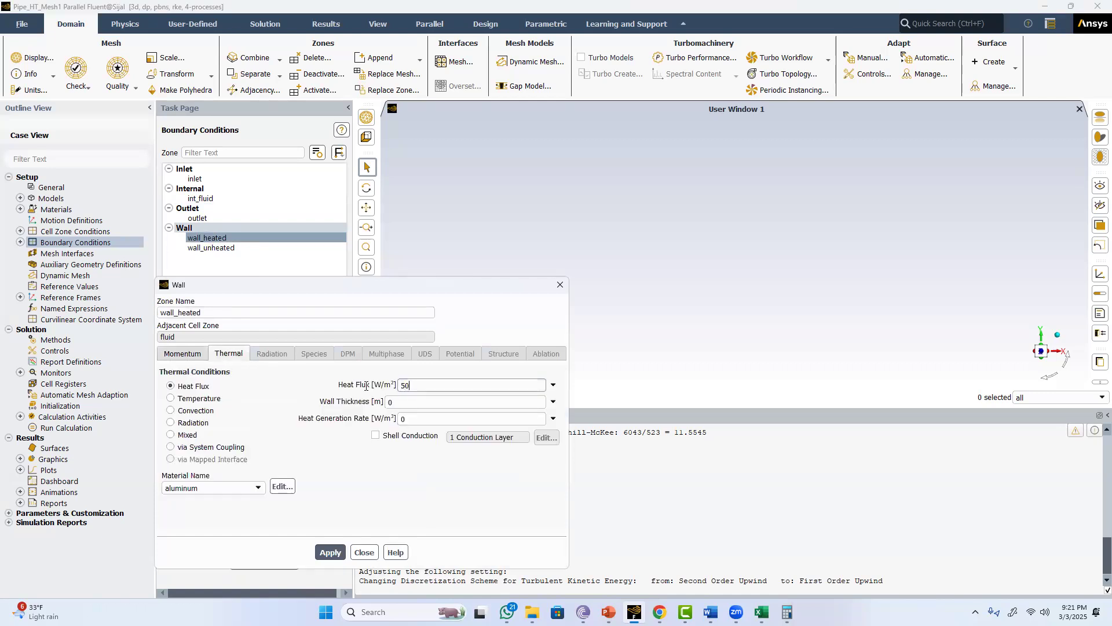
pyautogui.click(330, 553)
pyautogui.click(364, 553)
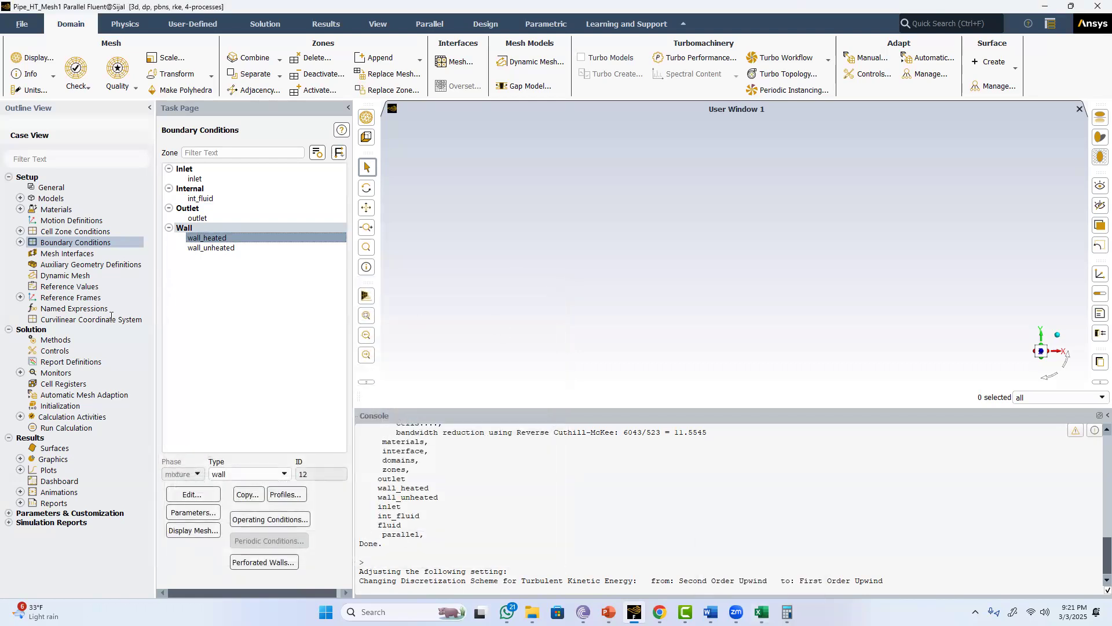
# Set turbulent kinetic energy, turbulent dissipation rate and energy discretization to Second Order Upwind, and the gradient method to Green-Gauss Cell Based
pyautogui.click(67, 340)
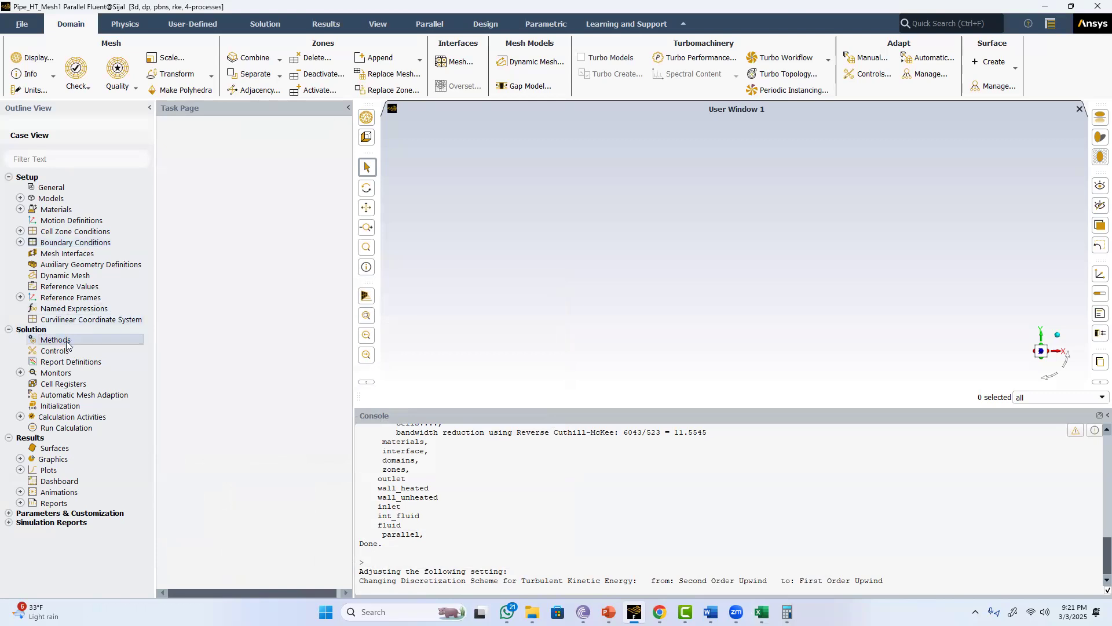
pyautogui.click(214, 319)
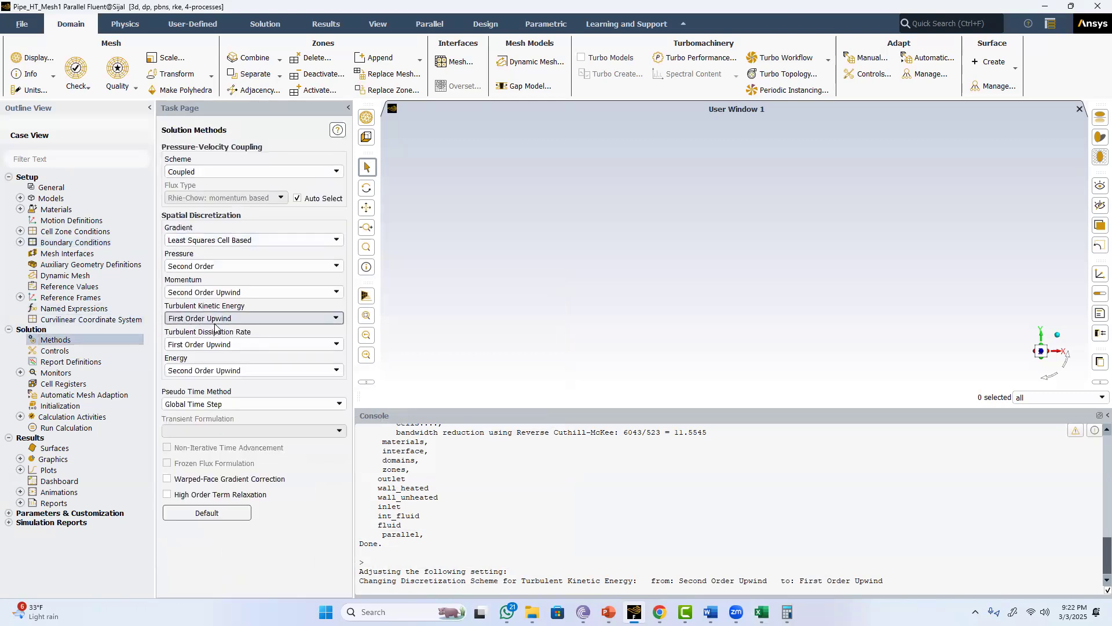
pyautogui.click(212, 335)
pyautogui.click(205, 370)
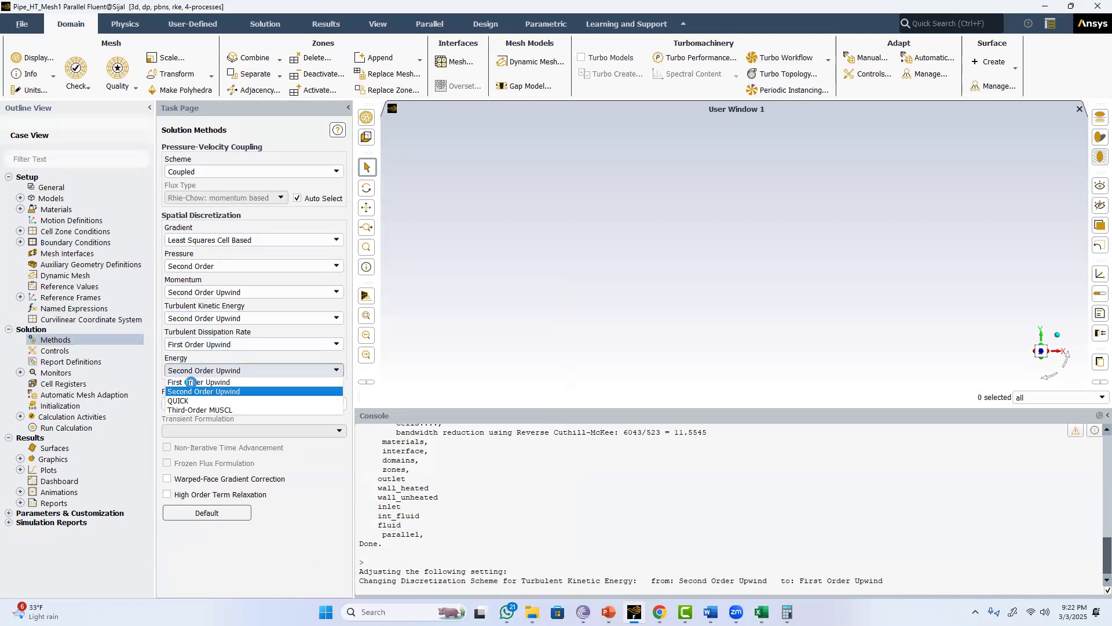
pyautogui.click(199, 380)
pyautogui.click(200, 370)
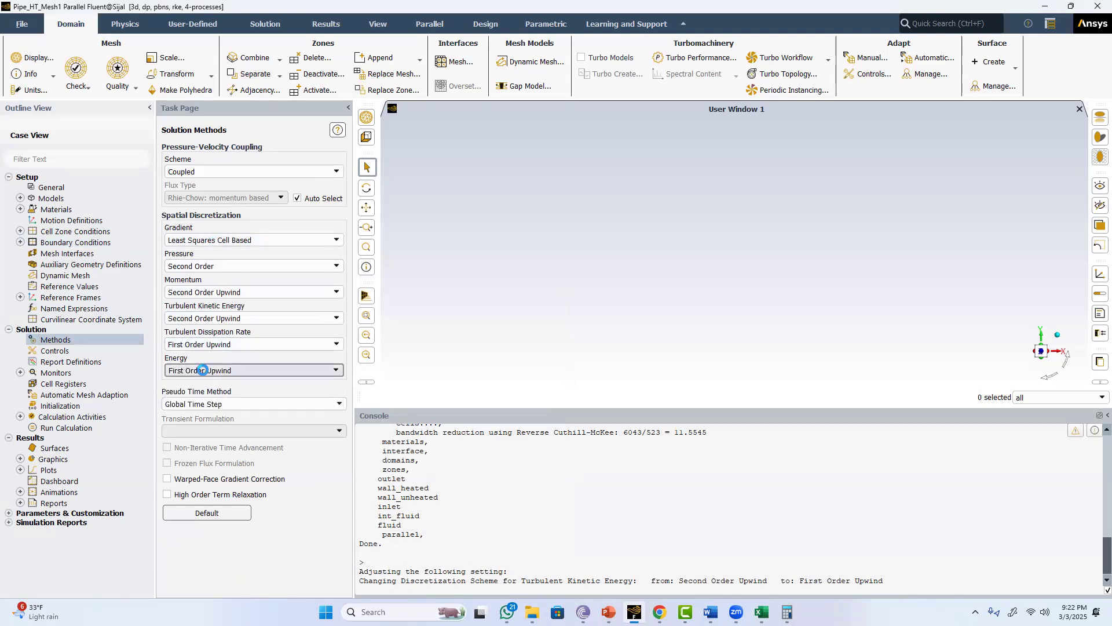
pyautogui.click(185, 392)
pyautogui.click(192, 345)
pyautogui.click(197, 362)
pyautogui.click(199, 240)
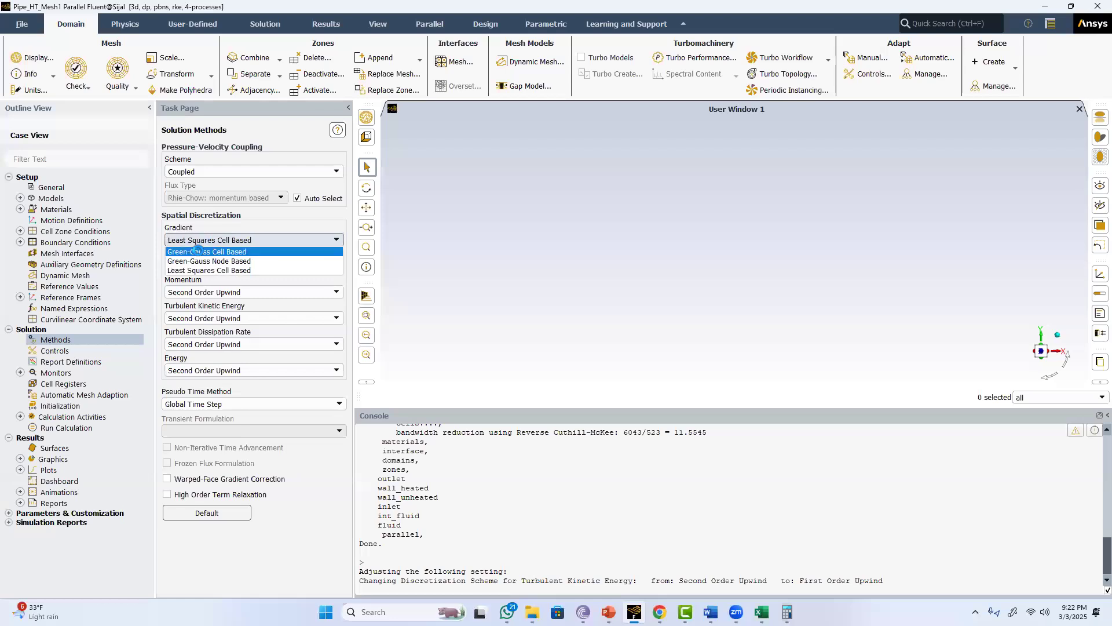
pyautogui.click(196, 252)
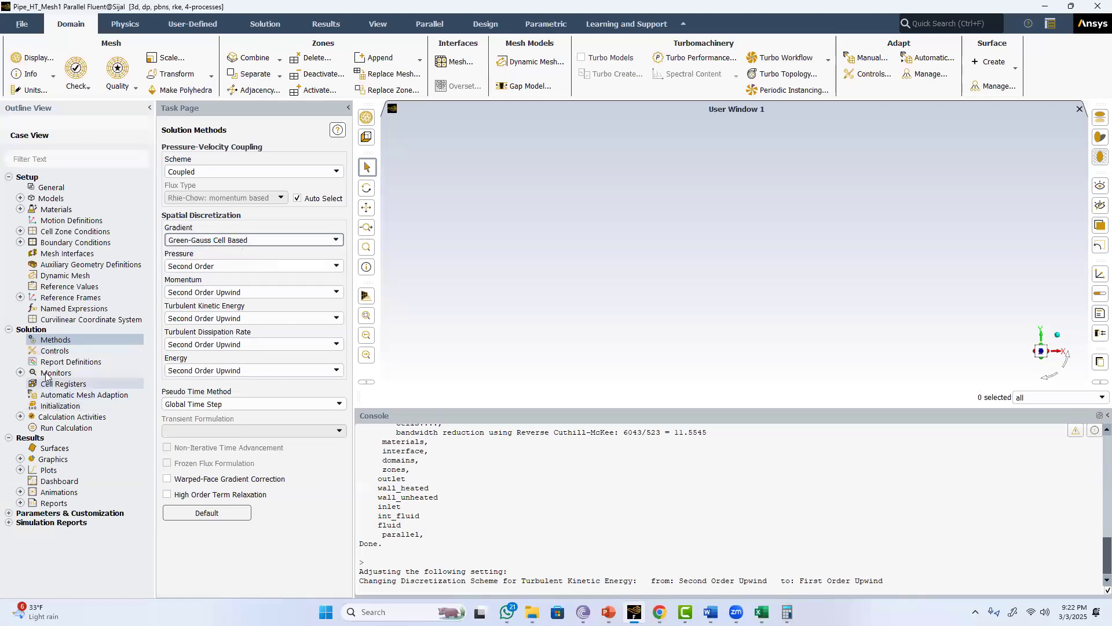
# Open the residual monitors, set the continuity absolute criterion to 1e-20, and copy that value
pyautogui.click(21, 373)
pyautogui.doubleClick(47, 384)
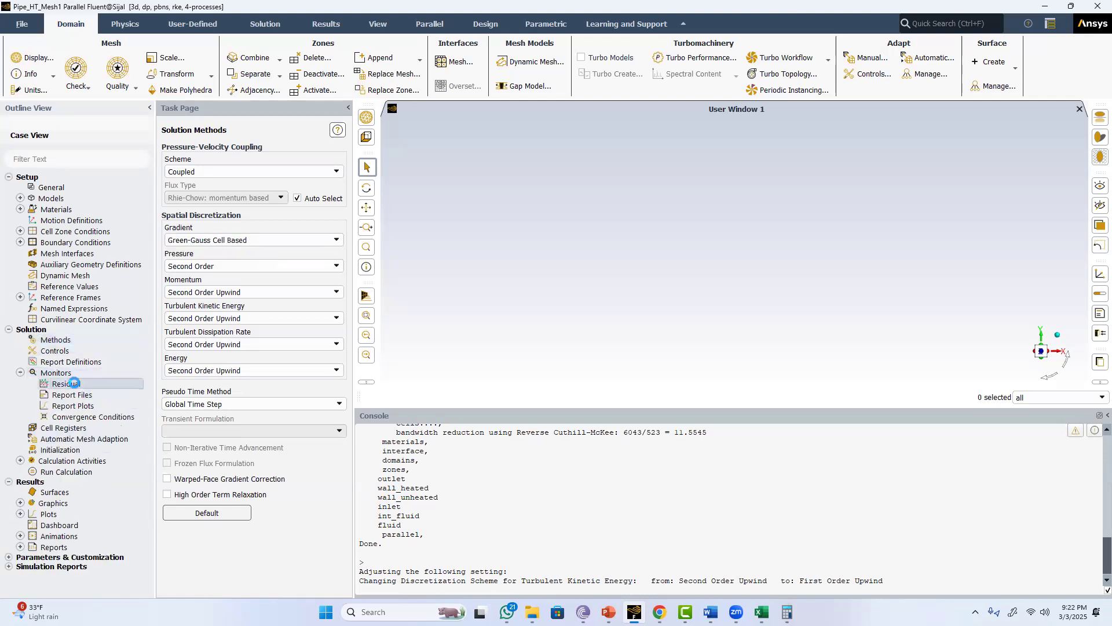
pyautogui.click(466, 331)
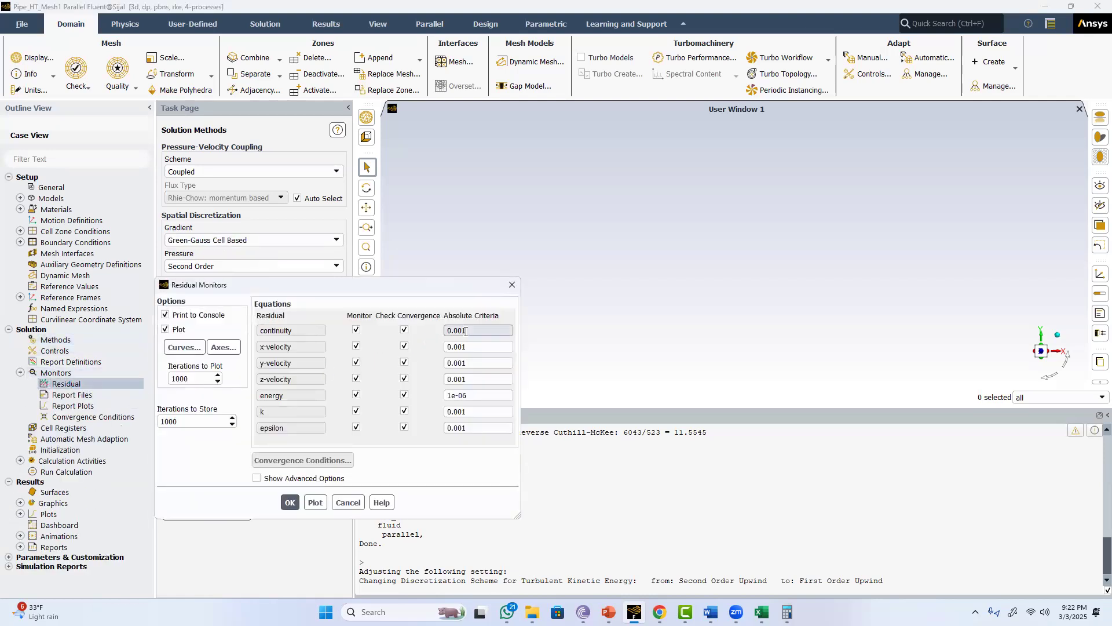
pyautogui.write('1e-20')
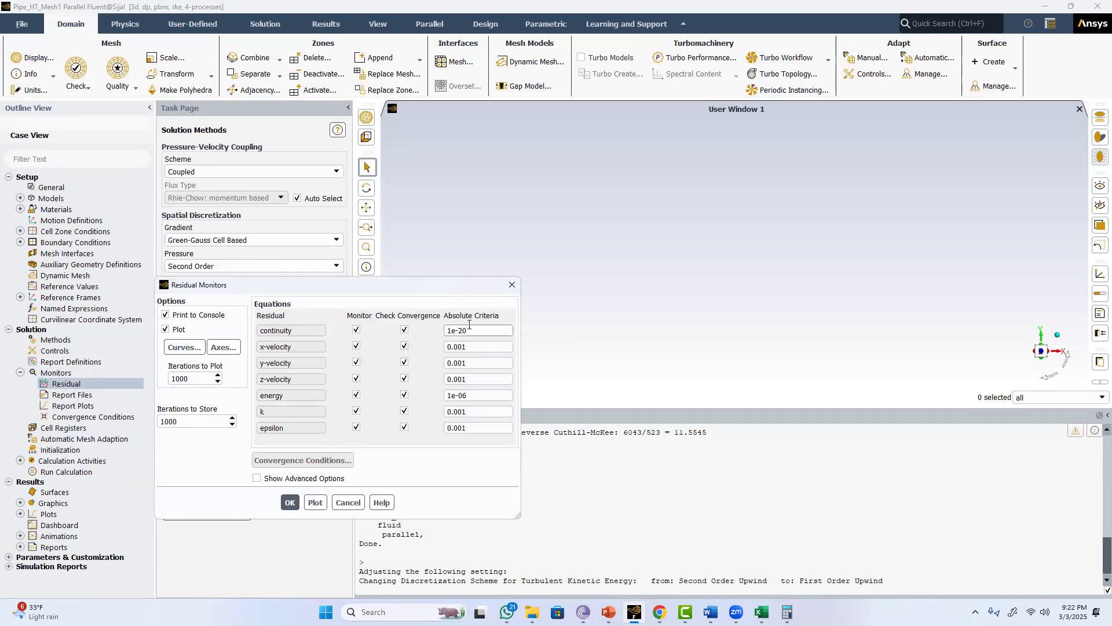
pyautogui.moveTo(469, 327); pyautogui.dragTo(447, 330)
pyautogui.rightClick(455, 334)
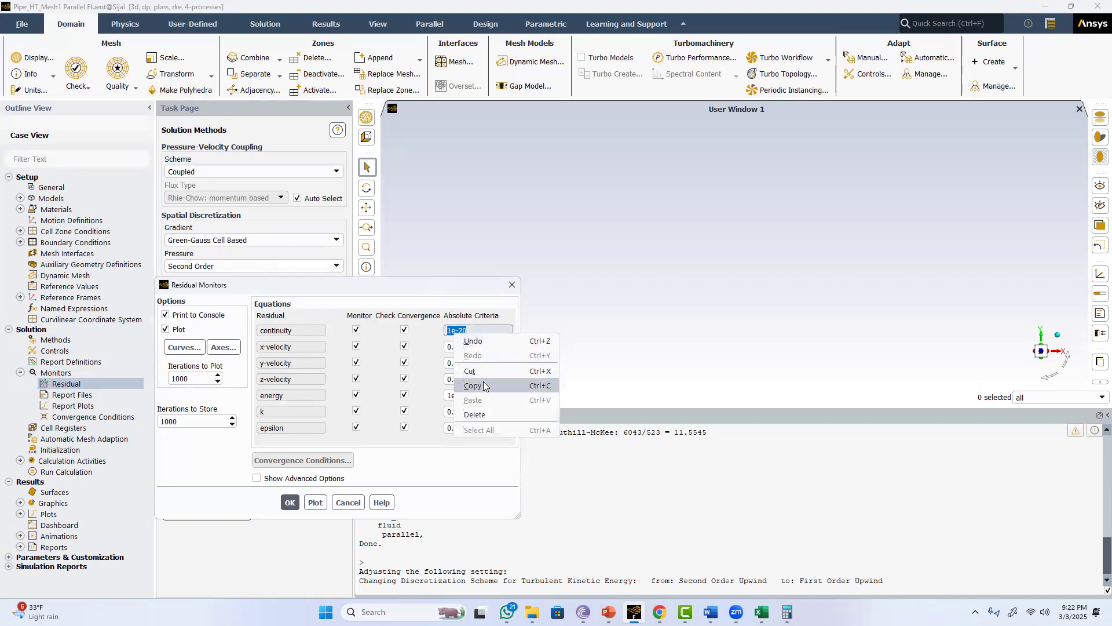
pyautogui.click(484, 386)
# Set the absolute criteria of the x-velocity, y-velocity and z-velocity residuals to 1e-20
pyautogui.moveTo(447, 346)
pyautogui.mouseDown()
pyautogui.moveTo(474, 346)
pyautogui.moveTo(450, 359)
pyautogui.mouseUp()
pyautogui.rightClick(475, 355)
pyautogui.click(498, 412)
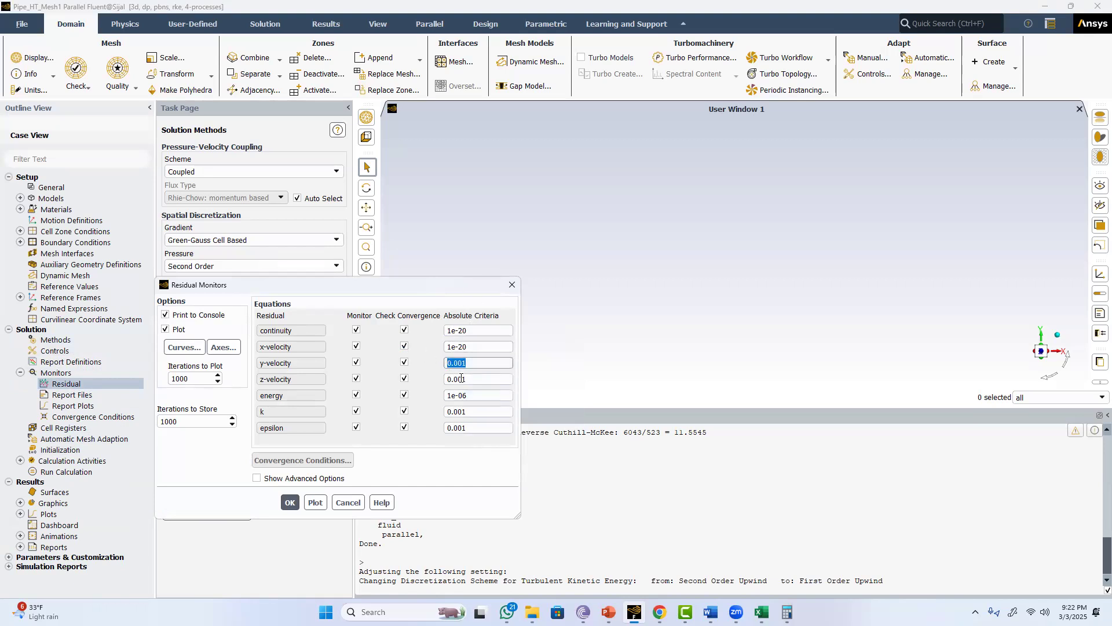
pyautogui.rightClick(468, 366)
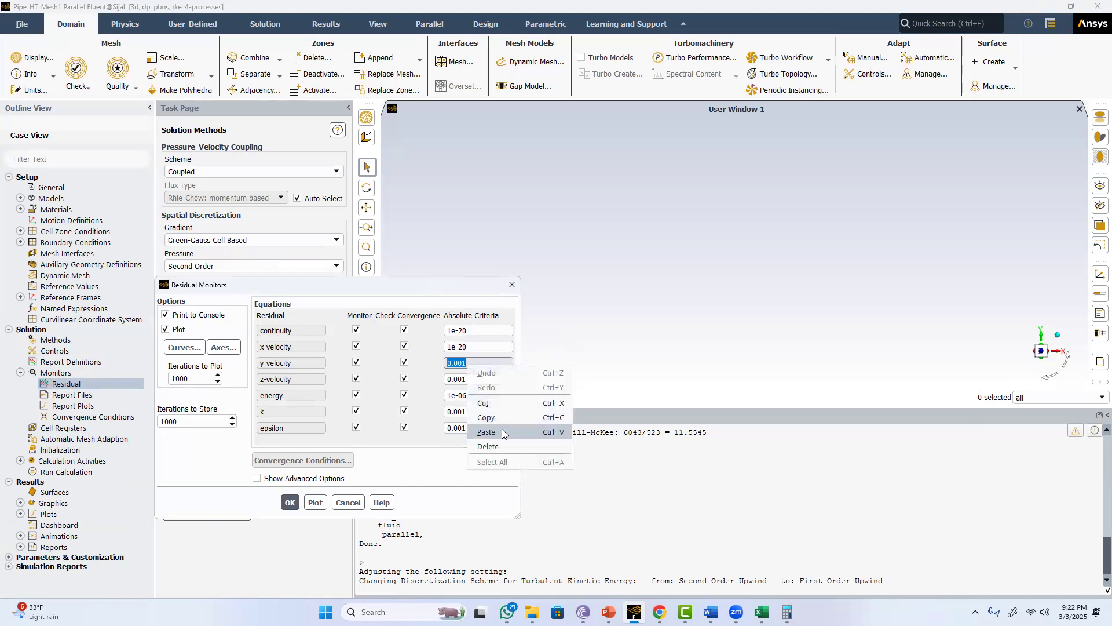
pyautogui.click(502, 433)
pyautogui.click(466, 379)
pyautogui.rightClick(457, 377)
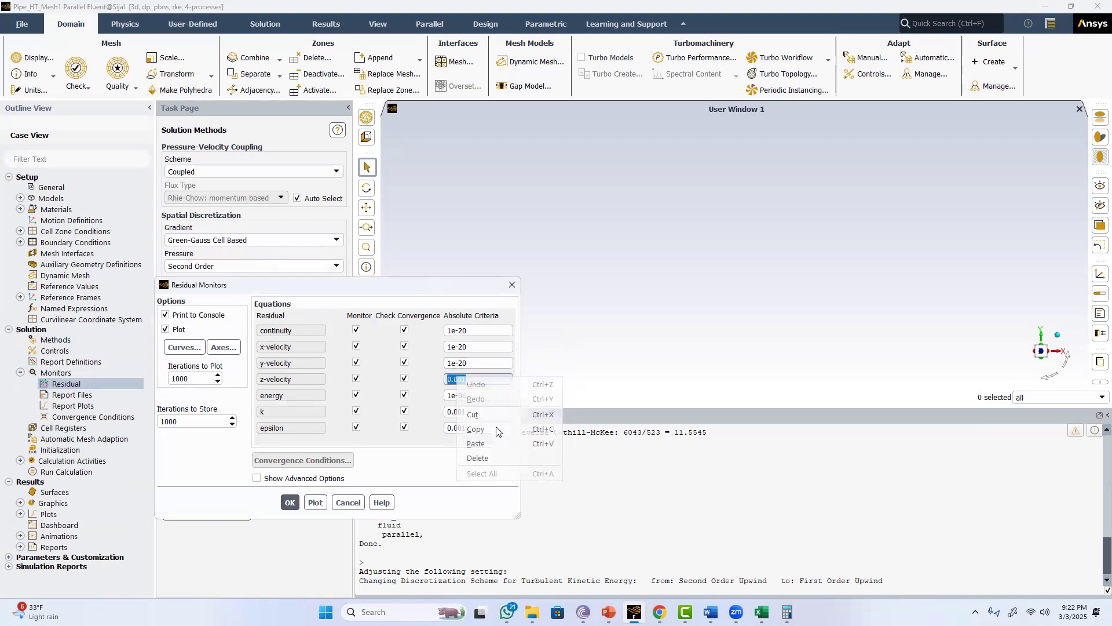
pyautogui.click(498, 445)
# Set the energy, k and epsilon absolute criteria to 1e-20 and accept the residual monitor settings
pyautogui.moveTo(470, 395); pyautogui.dragTo(448, 395)
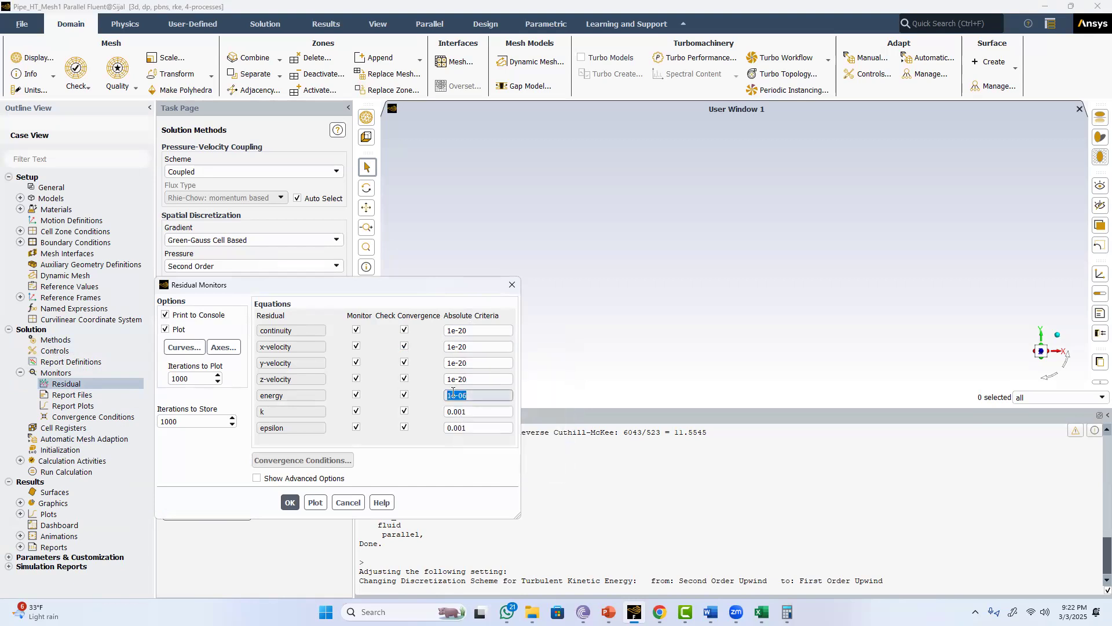
pyautogui.rightClick(452, 392)
pyautogui.click(493, 458)
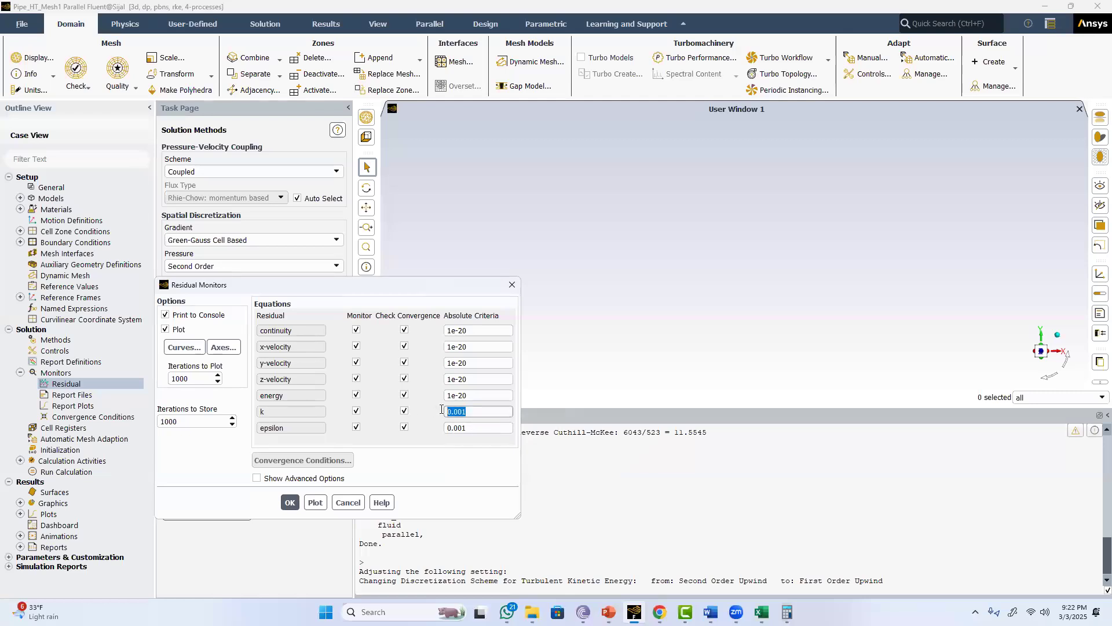
pyautogui.moveTo(467, 411); pyautogui.dragTo(446, 428)
pyautogui.rightClick(466, 413)
pyautogui.click(483, 479)
pyautogui.rightClick(462, 428)
pyautogui.click(481, 493)
pyautogui.click(290, 502)
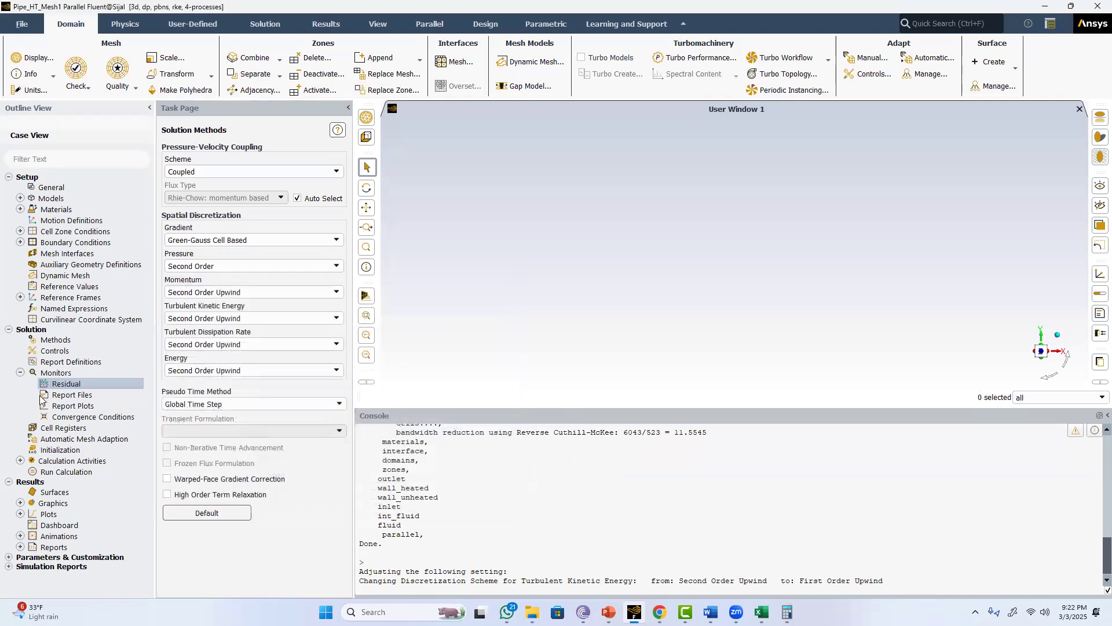
# Initialize the solution with Hybrid Initialization and open the run calculation settings
pyautogui.click(62, 452)
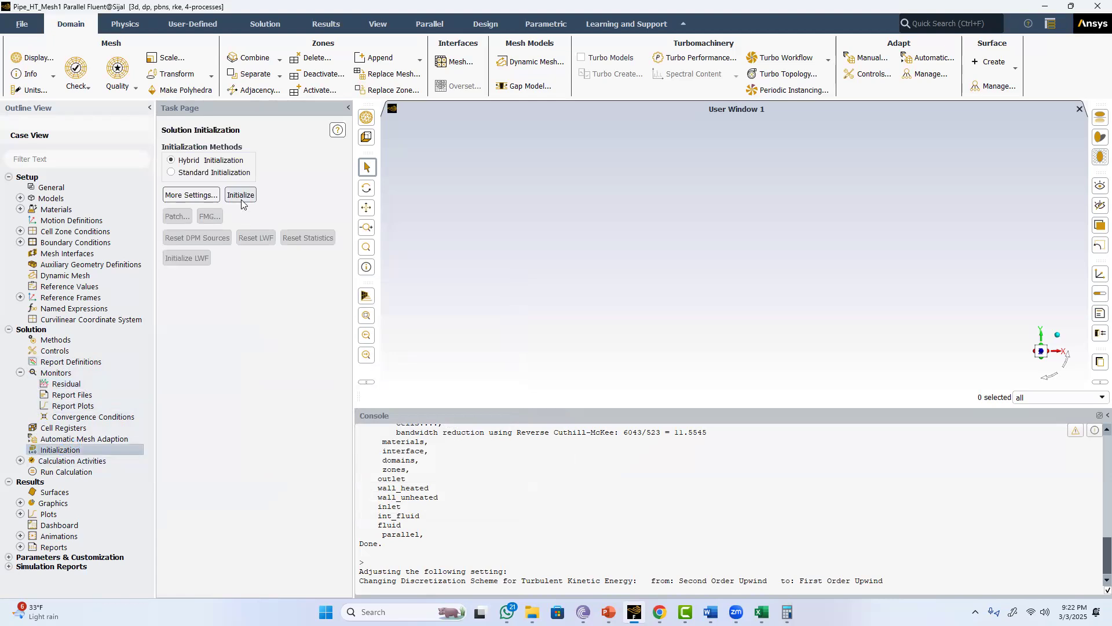
pyautogui.click(241, 195)
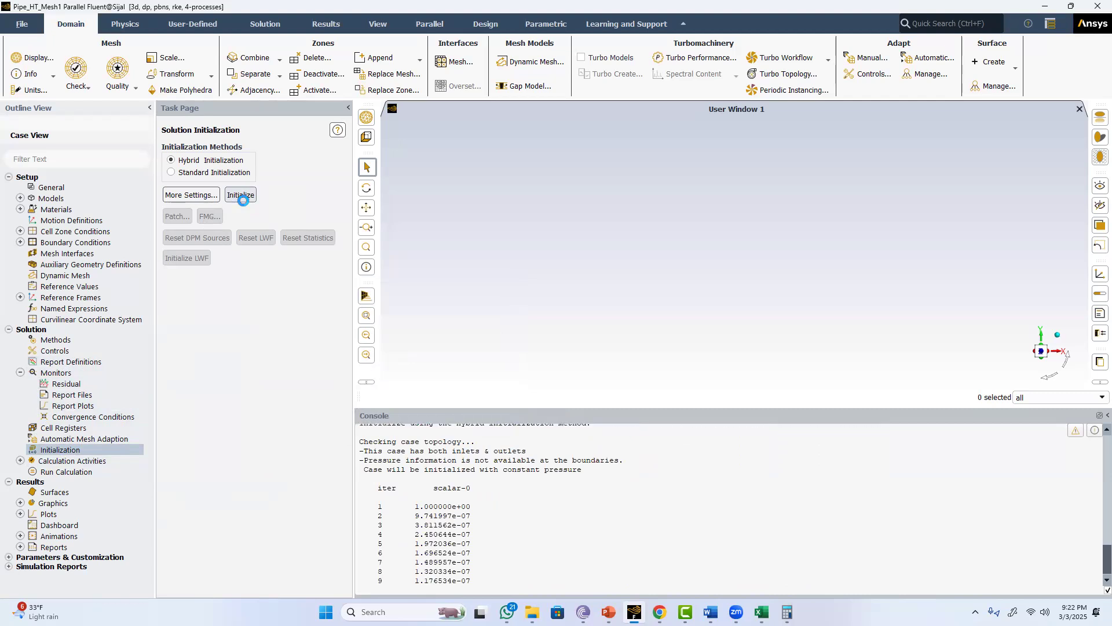
pyautogui.click(68, 472)
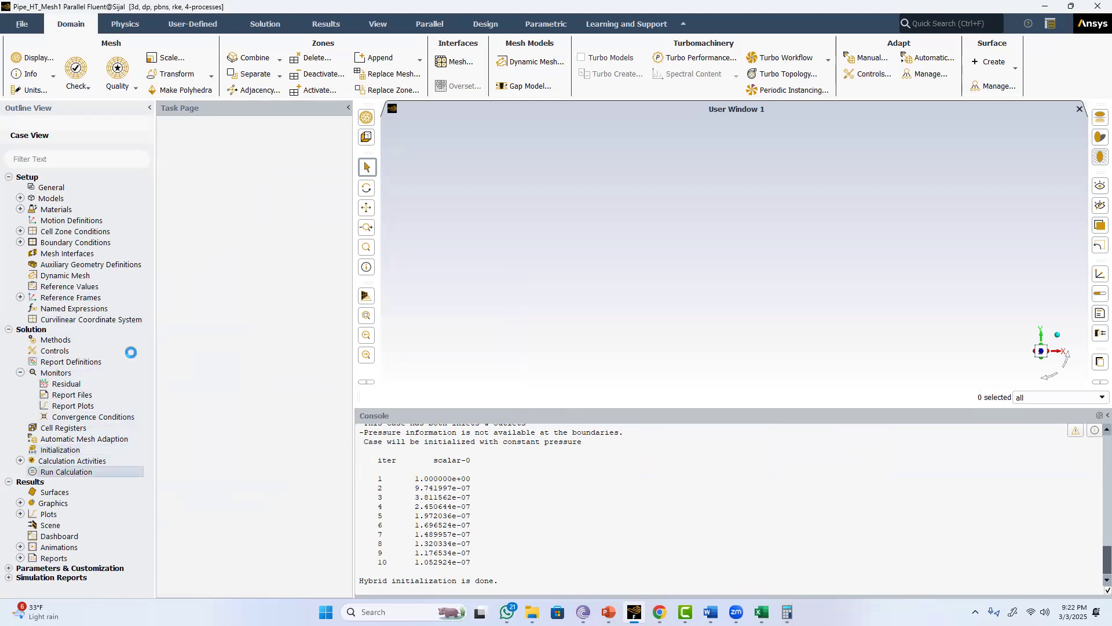
# Write the case and data files to the Heat Transfer CFD course folder under the name test
pyautogui.click(21, 26)
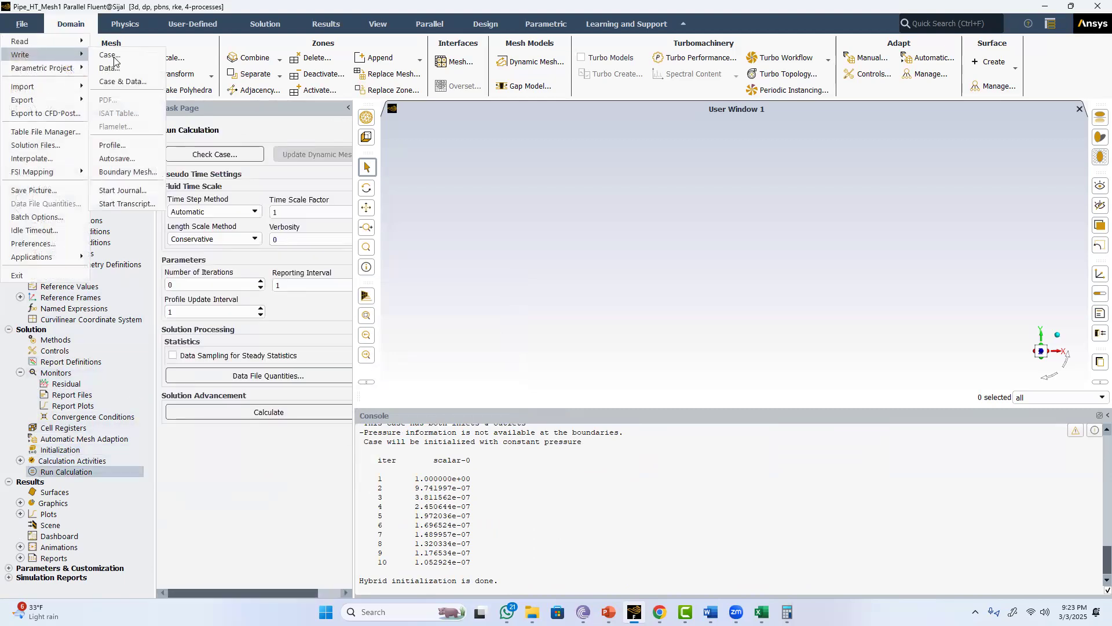
pyautogui.click(120, 88)
pyautogui.hotkey('ctrl', 'a')
pyautogui.write('t')
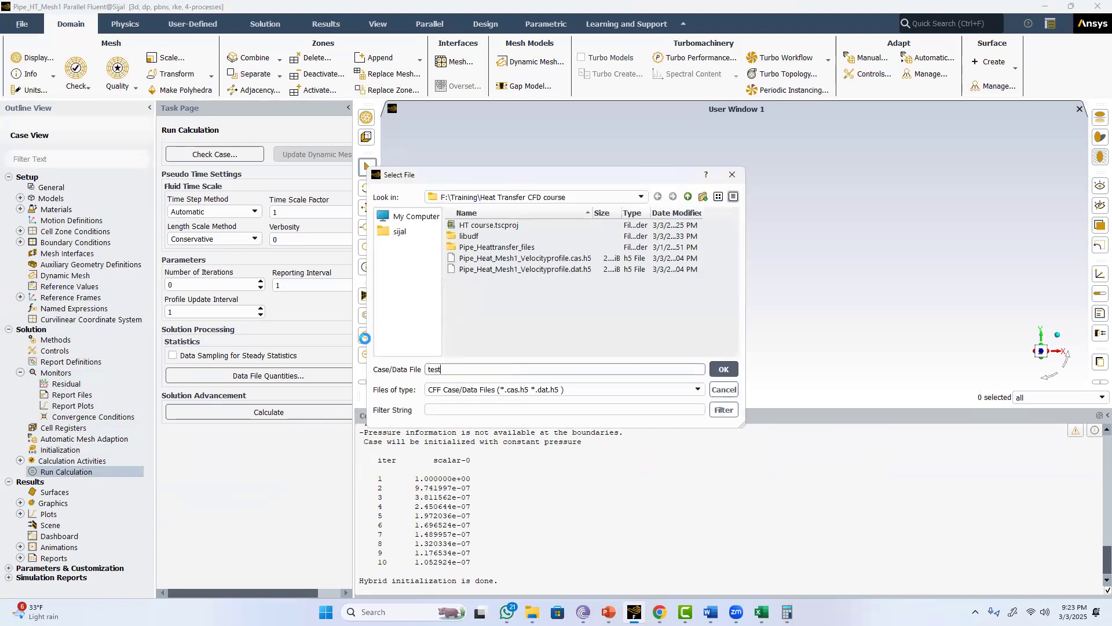
pyautogui.press('Return')
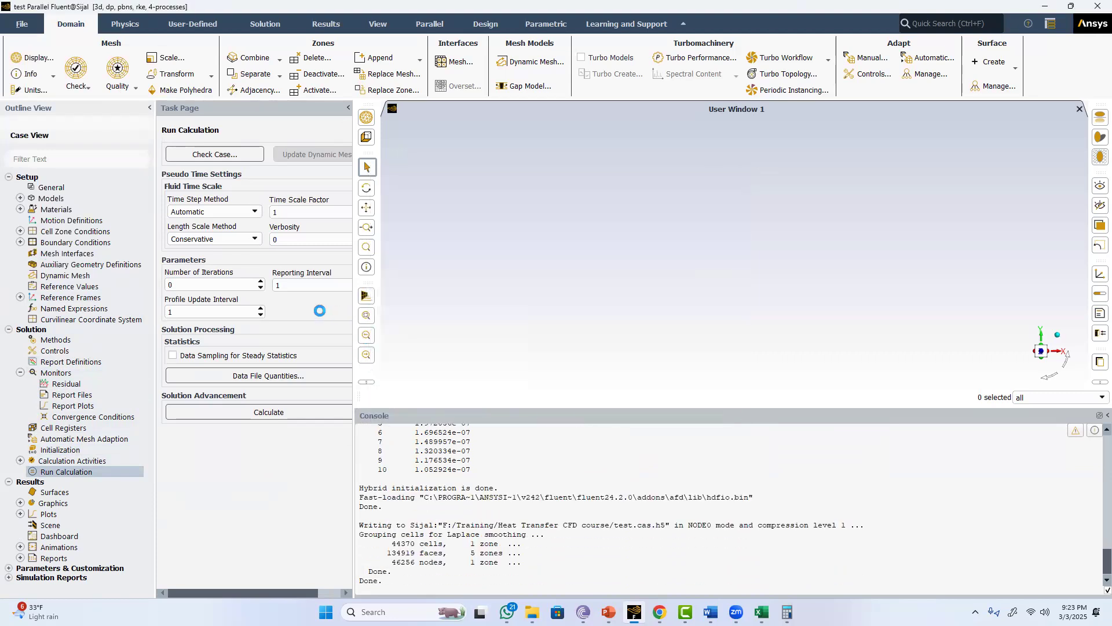
# Set the number of iterations to 500 and run the calculation
pyautogui.write('500')
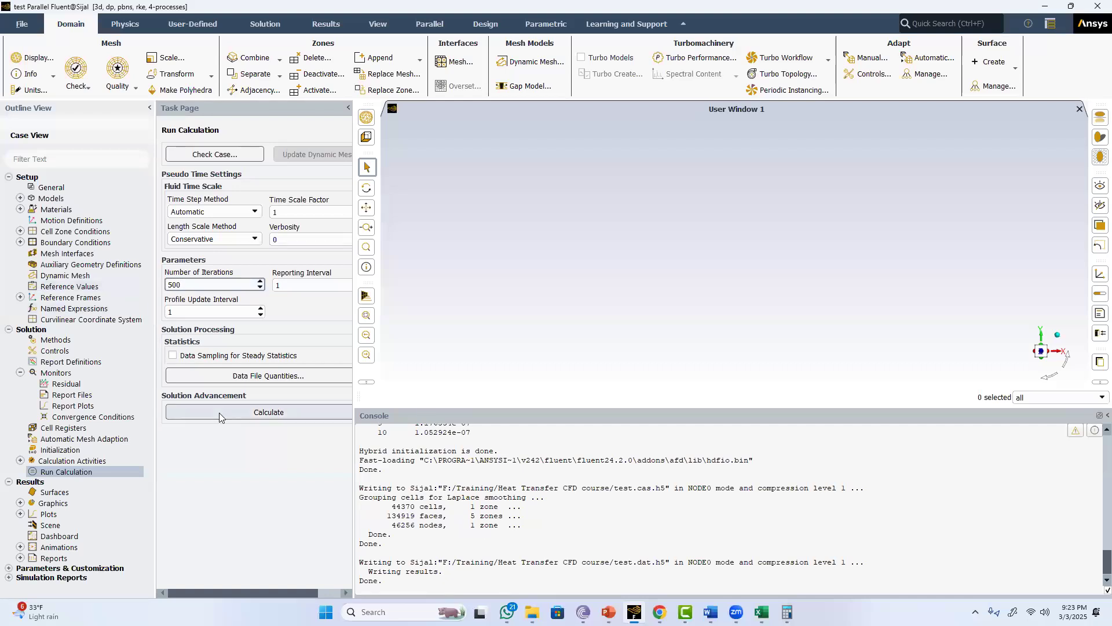
pyautogui.click(219, 412)
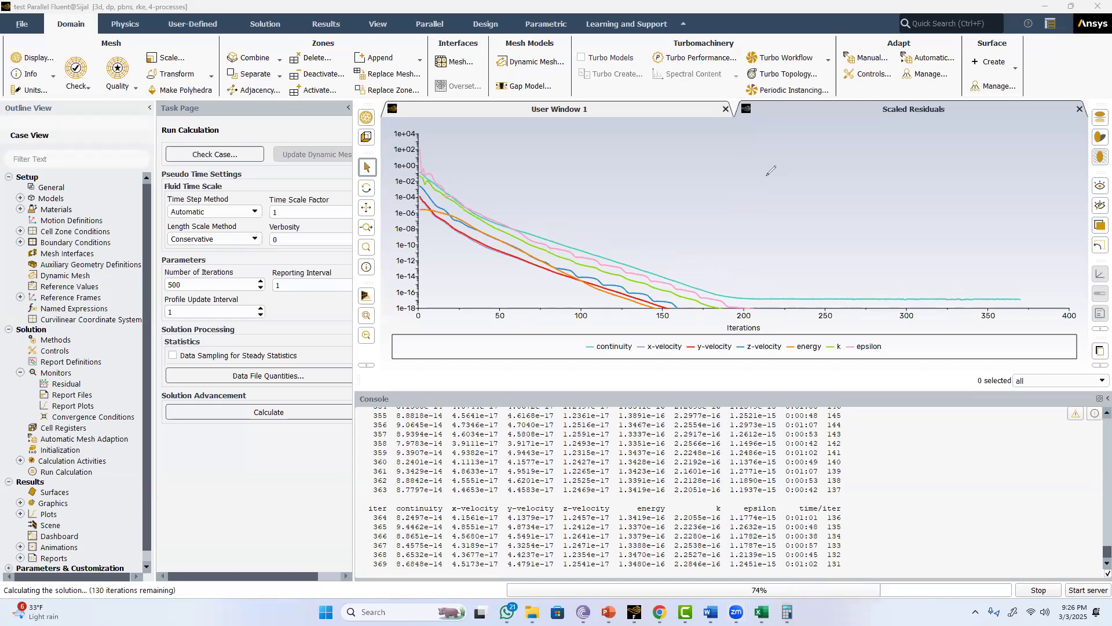
pyautogui.moveTo(766, 168); pyautogui.dragTo(796, 197)
pyautogui.moveTo(887, 165); pyautogui.dragTo(914, 175)
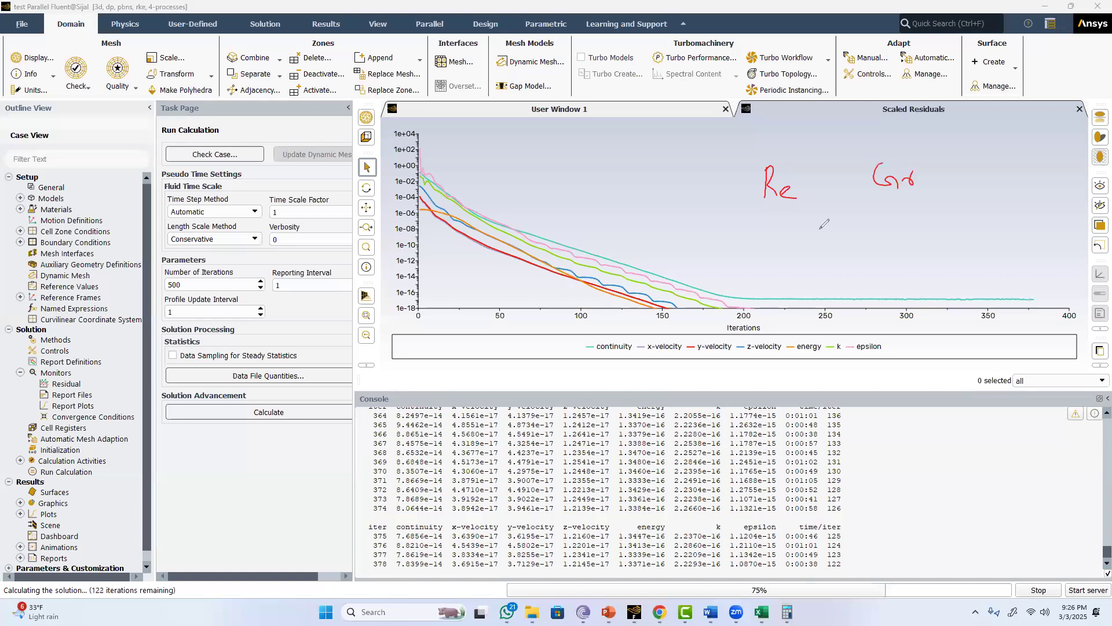
pyautogui.moveTo(912, 216)
pyautogui.mouseDown()
pyautogui.moveTo(915, 240)
pyautogui.moveTo(930, 239)
pyautogui.mouseUp()
pyautogui.moveTo(942, 229); pyautogui.dragTo(943, 237)
pyautogui.moveTo(771, 232); pyautogui.dragTo(772, 259)
pyautogui.moveTo(780, 255); pyautogui.dragTo(788, 235)
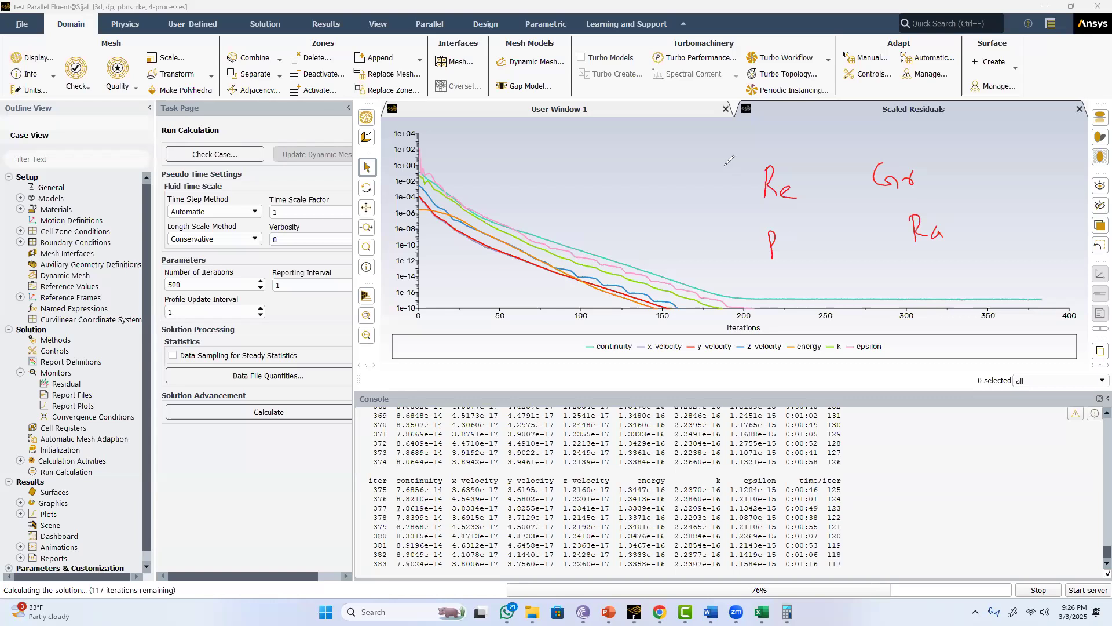
pyautogui.moveTo(686, 138)
pyautogui.mouseDown()
pyautogui.moveTo(689, 163)
pyautogui.moveTo(717, 158)
pyautogui.mouseUp()
pyautogui.moveTo(725, 146); pyautogui.dragTo(743, 153)
pyautogui.moveTo(756, 152)
pyautogui.mouseDown()
pyautogui.moveTo(768, 134)
pyautogui.moveTo(797, 141)
pyautogui.mouseUp()
pyautogui.moveTo(798, 125)
pyautogui.mouseDown()
pyautogui.moveTo(817, 138)
pyautogui.moveTo(768, 157)
pyautogui.mouseUp()
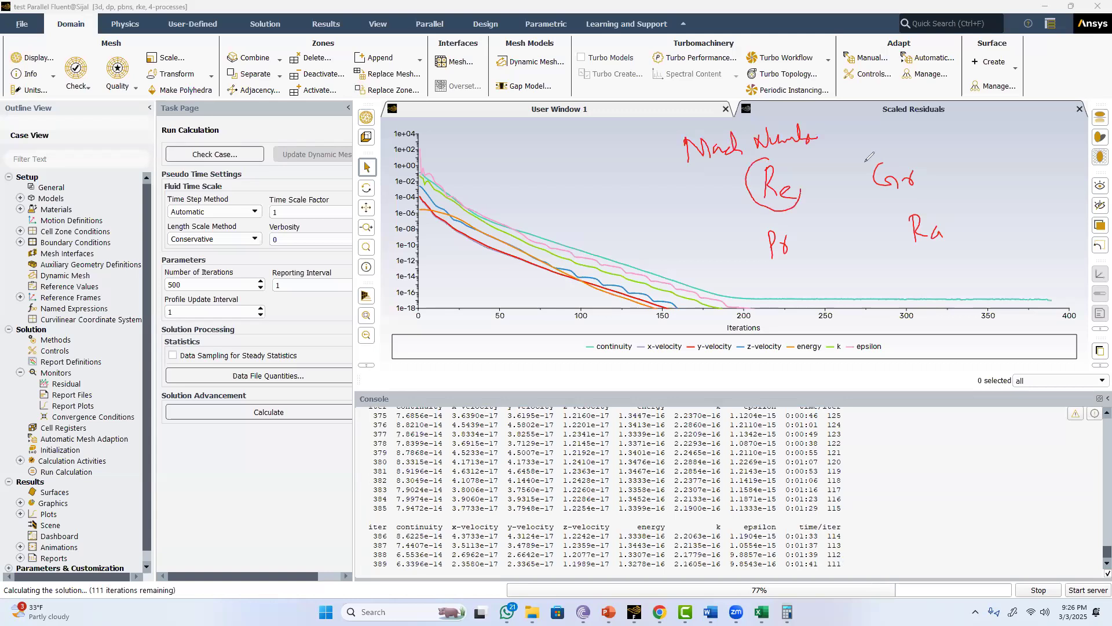
pyautogui.moveTo(899, 154); pyautogui.dragTo(904, 202)
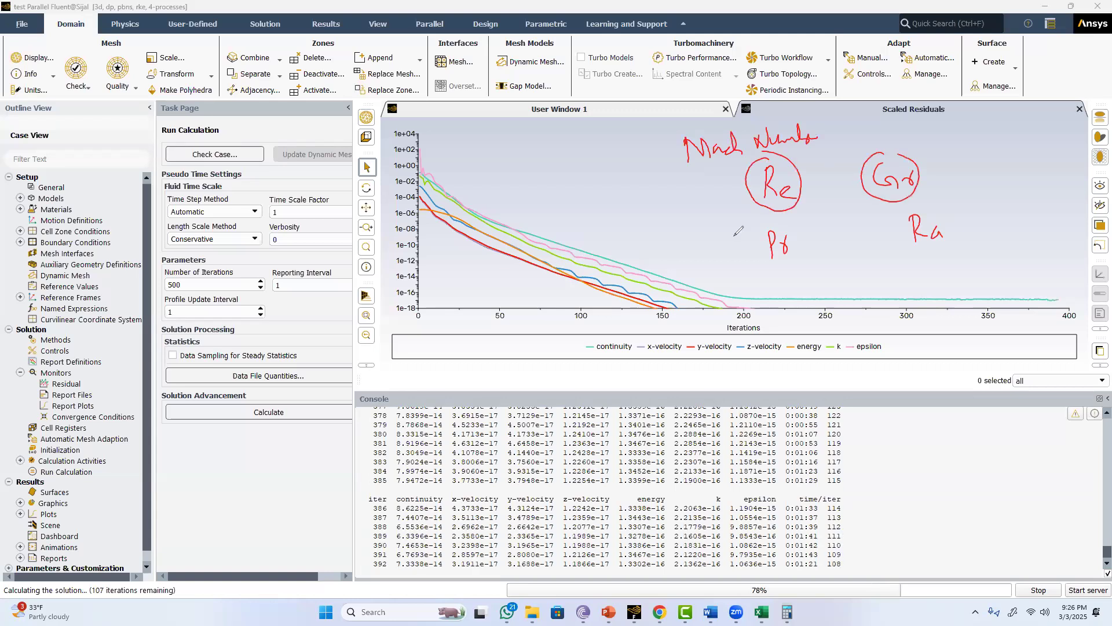
pyautogui.moveTo(776, 220); pyautogui.dragTo(779, 221)
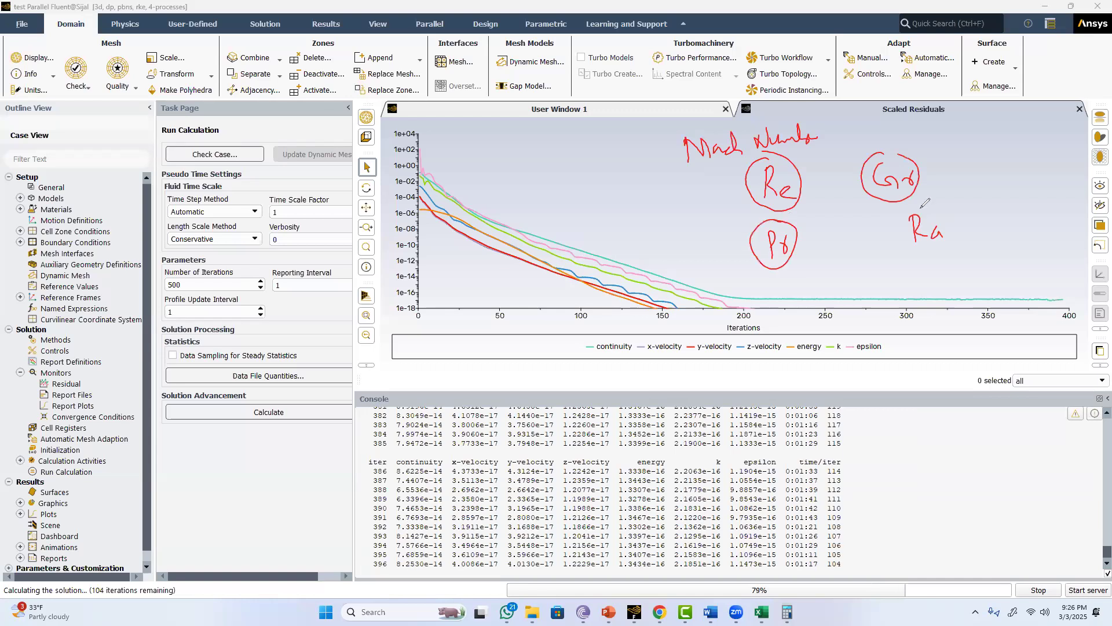
pyautogui.moveTo(918, 206)
pyautogui.mouseDown()
pyautogui.moveTo(927, 254)
pyautogui.moveTo(922, 205)
pyautogui.mouseUp()
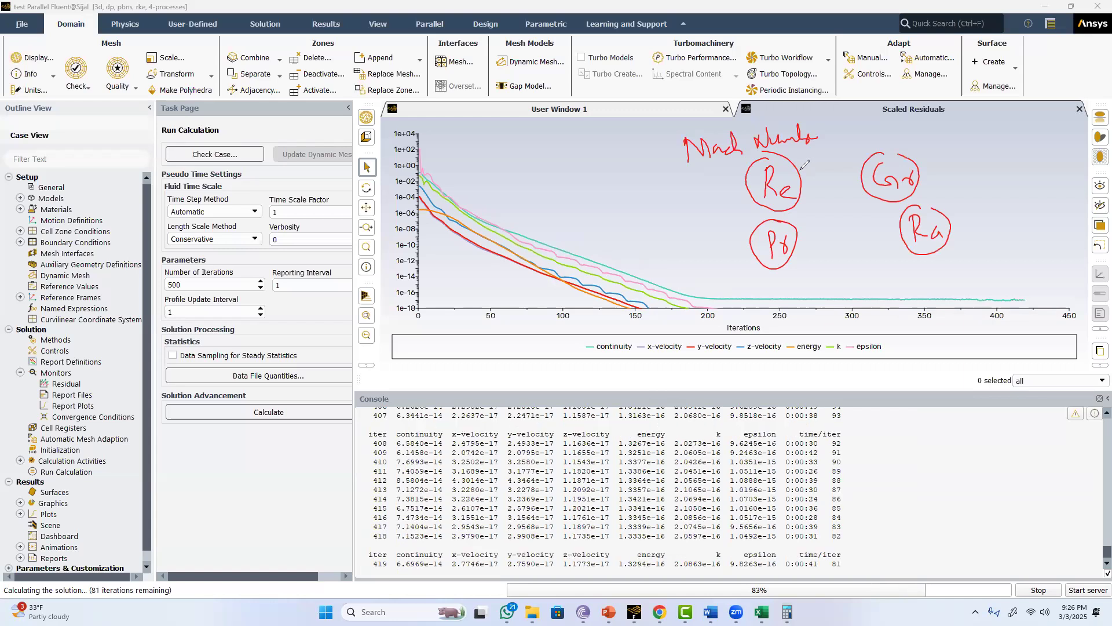
pyautogui.moveTo(798, 170); pyautogui.dragTo(861, 151)
pyautogui.click(948, 144)
pyautogui.moveTo(948, 144)
pyautogui.mouseDown()
pyautogui.moveTo(946, 170)
pyautogui.moveTo(957, 167)
pyautogui.mouseUp()
pyautogui.moveTo(960, 164)
pyautogui.mouseDown()
pyautogui.moveTo(980, 168)
pyautogui.moveTo(995, 148)
pyautogui.mouseUp()
pyautogui.moveTo(982, 157); pyautogui.dragTo(1007, 152)
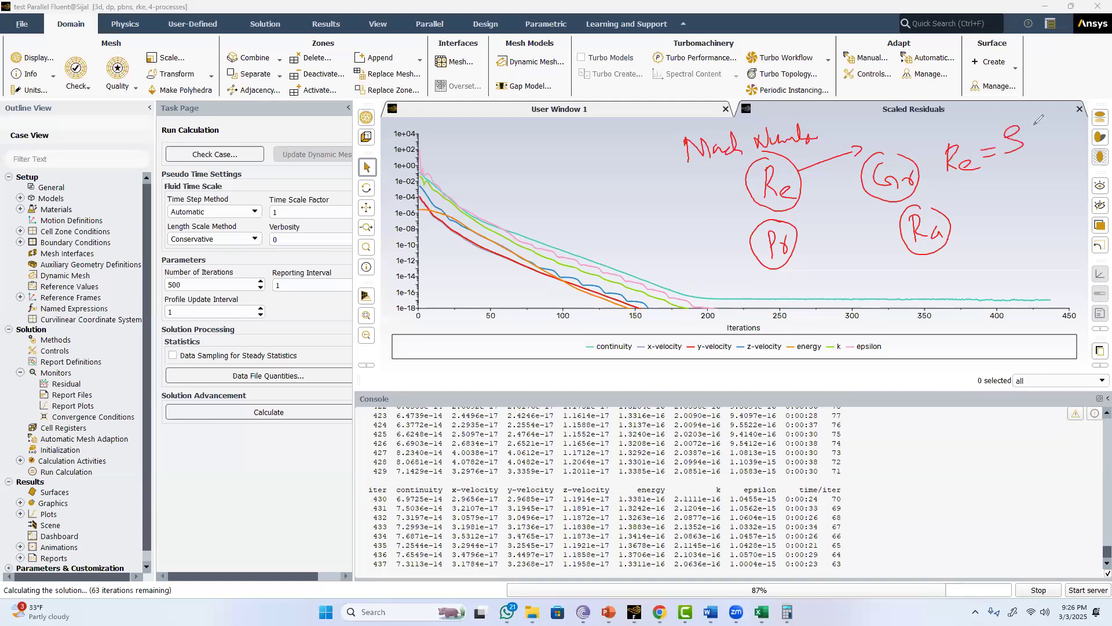
pyautogui.moveTo(1036, 124); pyautogui.dragTo(1044, 123)
pyautogui.moveTo(1054, 122)
pyautogui.mouseDown()
pyautogui.moveTo(1050, 143)
pyautogui.moveTo(1062, 115)
pyautogui.mouseUp()
pyautogui.moveTo(1006, 157); pyautogui.dragTo(1063, 148)
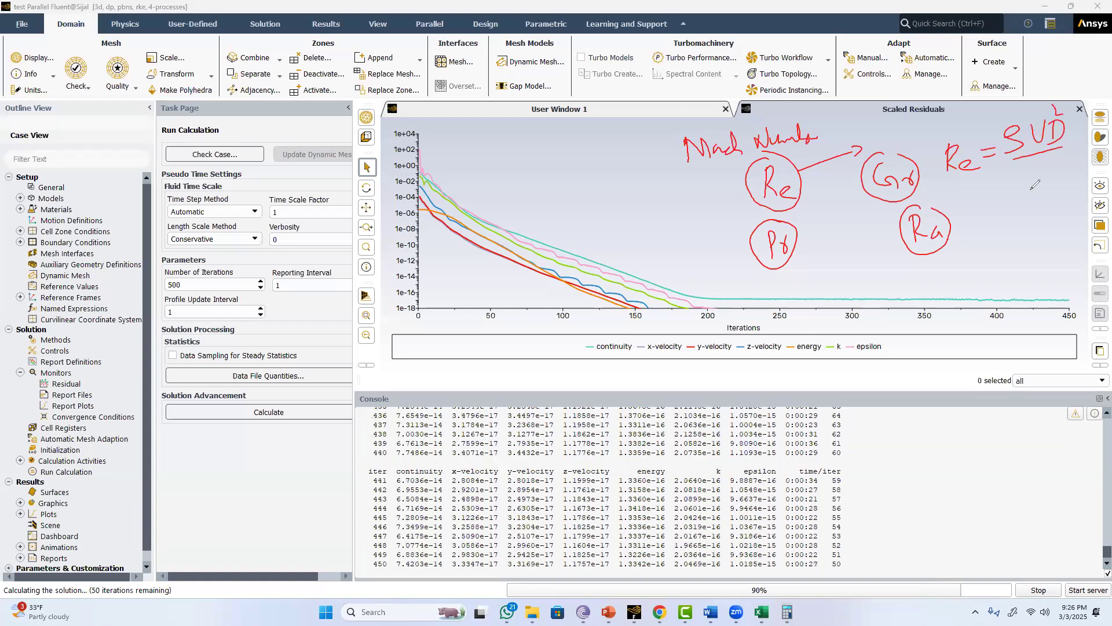
pyautogui.moveTo(1032, 188); pyautogui.dragTo(1048, 166)
pyautogui.moveTo(1009, 121); pyautogui.dragTo(1050, 182)
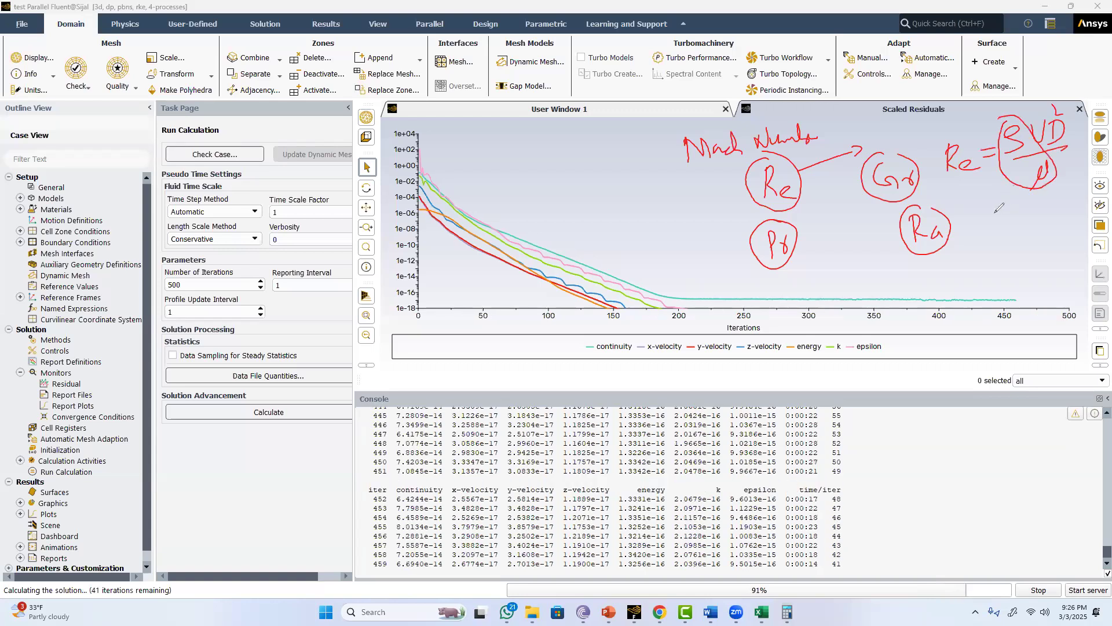
pyautogui.moveTo(1015, 187)
pyautogui.mouseDown()
pyautogui.moveTo(992, 237)
pyautogui.moveTo(1018, 236)
pyautogui.moveTo(1029, 215)
pyautogui.moveTo(1053, 223)
pyautogui.moveTo(1057, 243)
pyautogui.mouseUp()
pyautogui.moveTo(1058, 221); pyautogui.dragTo(1066, 213)
pyautogui.moveTo(1067, 197)
pyautogui.mouseDown()
pyautogui.moveTo(1070, 215)
pyautogui.moveTo(1075, 201)
pyautogui.mouseUp()
pyautogui.moveTo(1072, 206); pyautogui.dragTo(1082, 212)
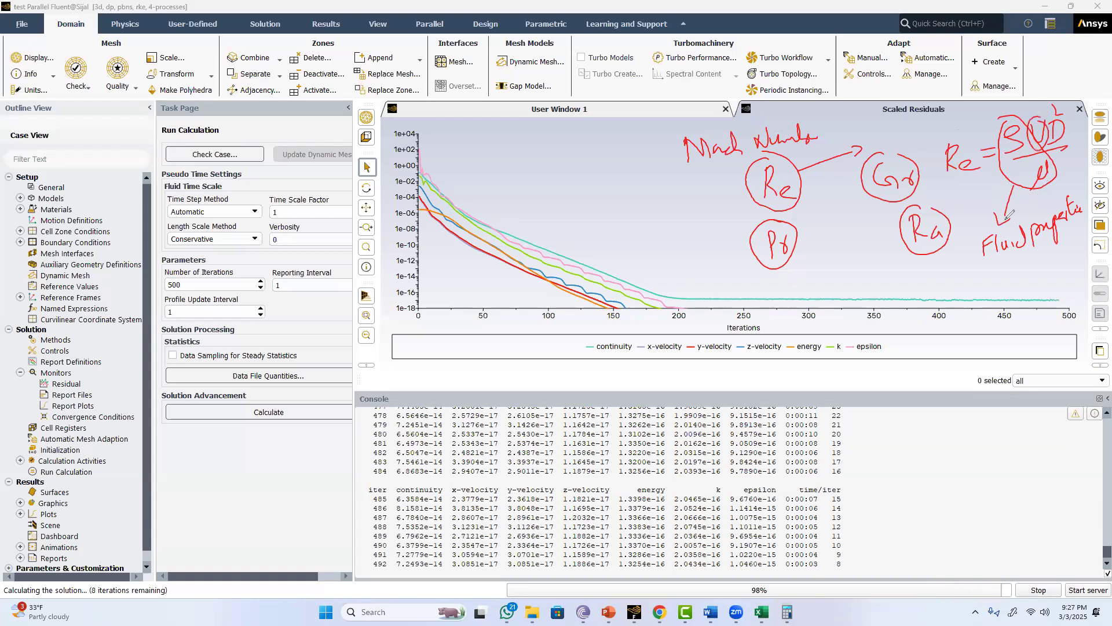
pyautogui.moveTo(980, 270)
pyautogui.mouseDown()
pyautogui.moveTo(984, 285)
pyautogui.moveTo(1059, 245)
pyautogui.moveTo(1062, 255)
pyautogui.mouseUp()
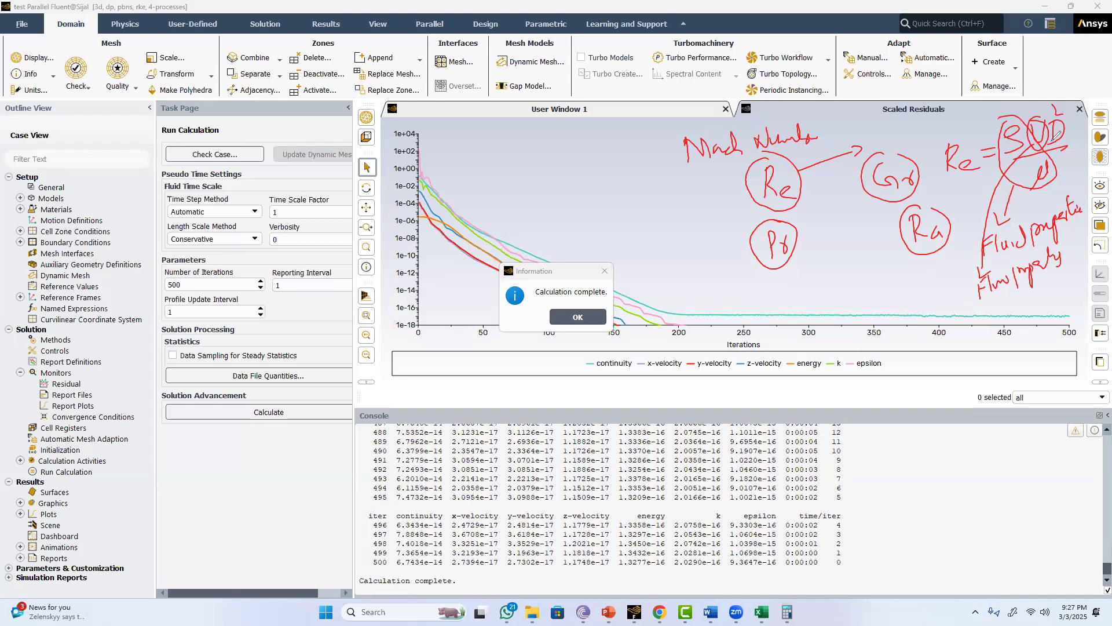
pyautogui.moveTo(1048, 146)
pyautogui.mouseDown()
pyautogui.moveTo(961, 319)
pyautogui.moveTo(1040, 298)
pyautogui.moveTo(1005, 338)
pyautogui.moveTo(1026, 341)
pyautogui.mouseUp()
pyautogui.moveTo(1029, 321)
pyautogui.mouseDown()
pyautogui.moveTo(1040, 309)
pyautogui.moveTo(1027, 345)
pyautogui.mouseUp()
pyautogui.moveTo(1031, 320)
pyautogui.mouseDown()
pyautogui.moveTo(1046, 302)
pyautogui.moveTo(1054, 325)
pyautogui.mouseUp()
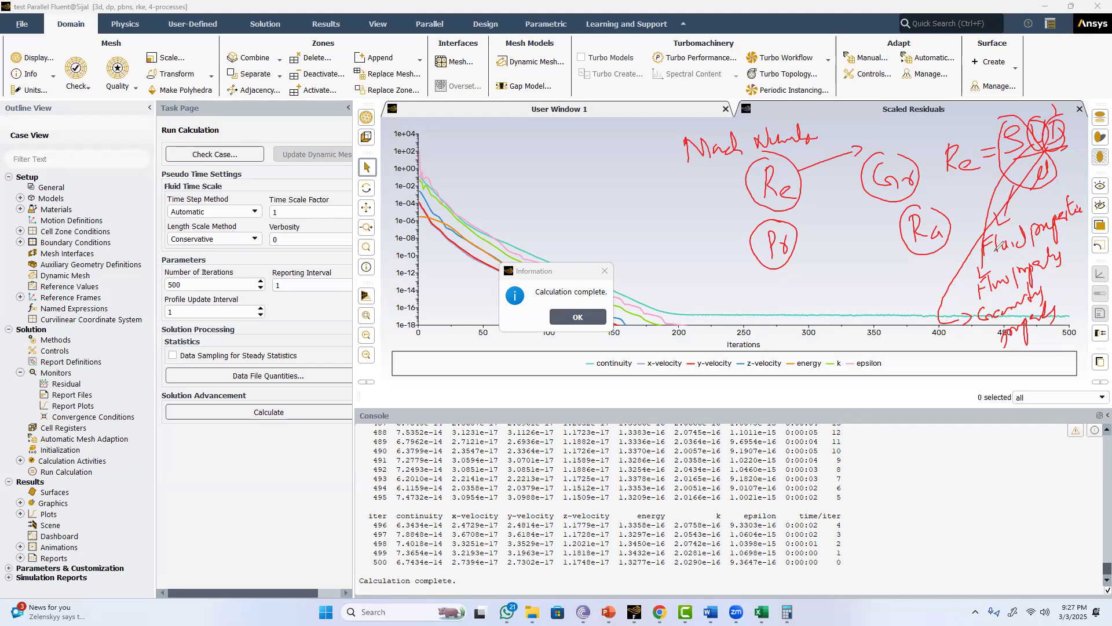
pyautogui.moveTo(961, 135)
pyautogui.mouseDown()
pyautogui.moveTo(938, 168)
pyautogui.moveTo(982, 151)
pyautogui.mouseUp()
pyautogui.moveTo(959, 137); pyautogui.dragTo(972, 121)
pyautogui.moveTo(910, 129); pyautogui.dragTo(912, 130)
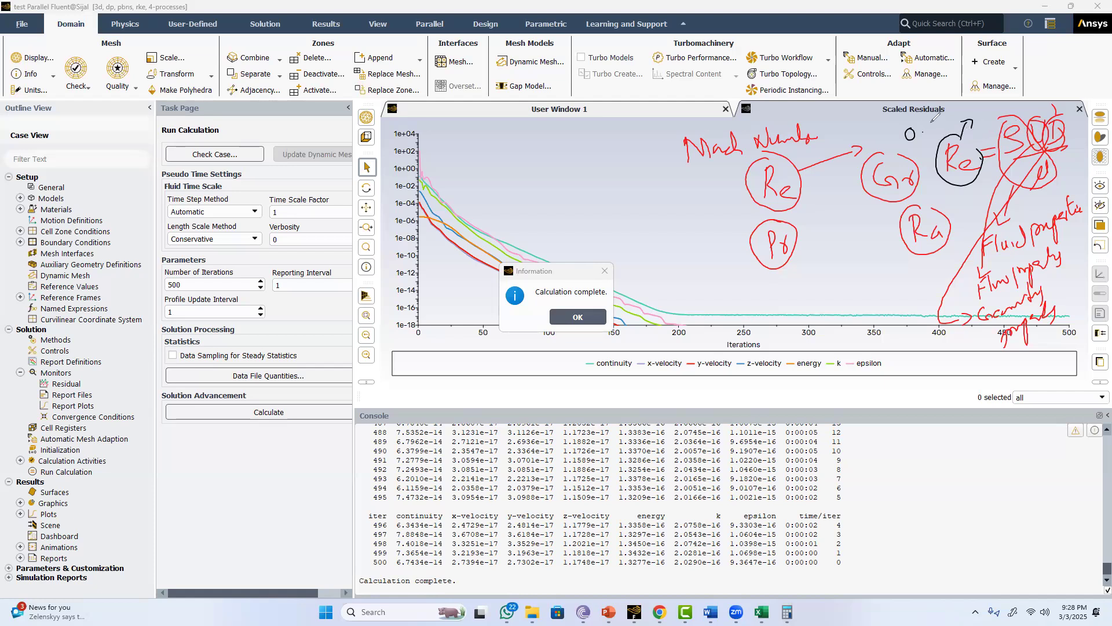
pyautogui.moveTo(849, 98)
pyautogui.mouseDown()
pyautogui.moveTo(882, 97)
pyautogui.moveTo(887, 113)
pyautogui.moveTo(929, 75)
pyautogui.moveTo(989, 70)
pyautogui.mouseUp()
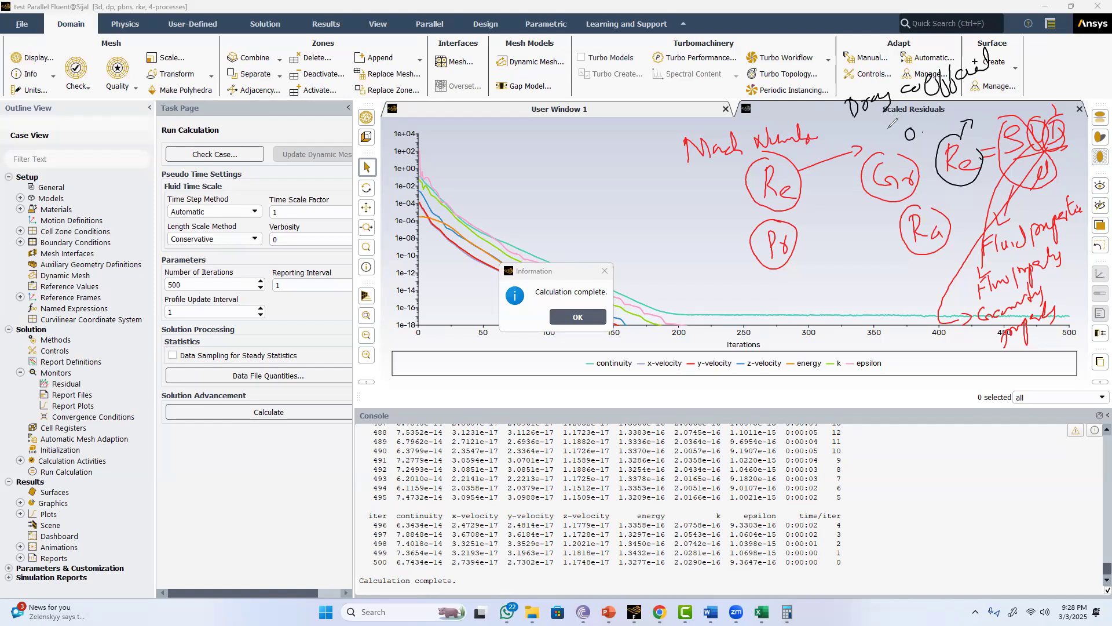
pyautogui.moveTo(869, 117)
pyautogui.mouseDown()
pyautogui.moveTo(997, 64)
pyautogui.moveTo(897, 72)
pyautogui.moveTo(858, 98)
pyautogui.mouseUp()
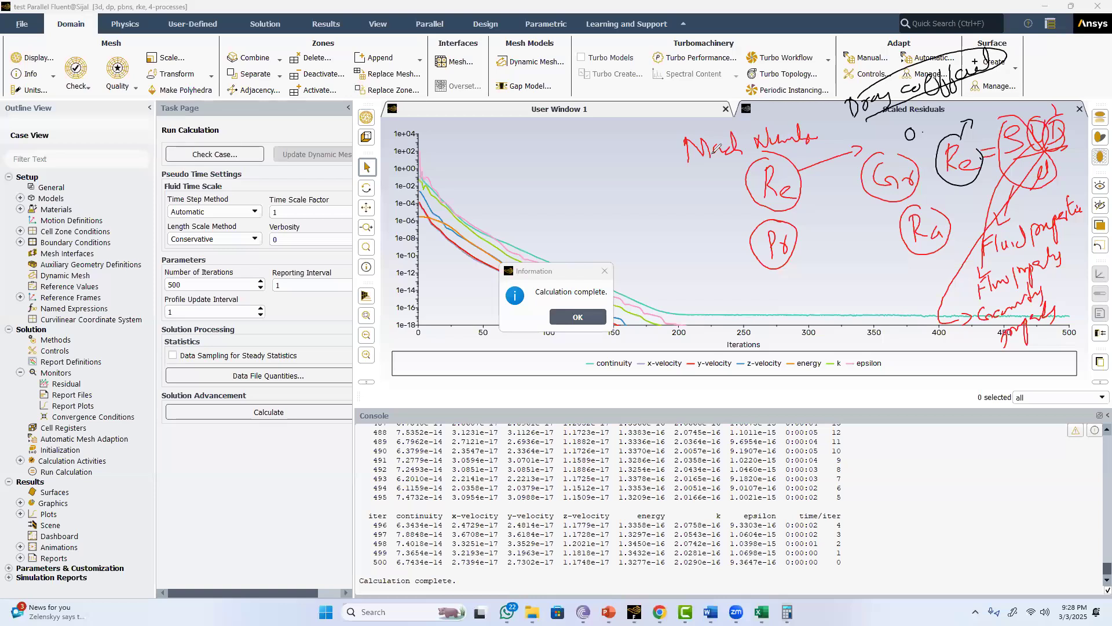
pyautogui.click(52, 382)
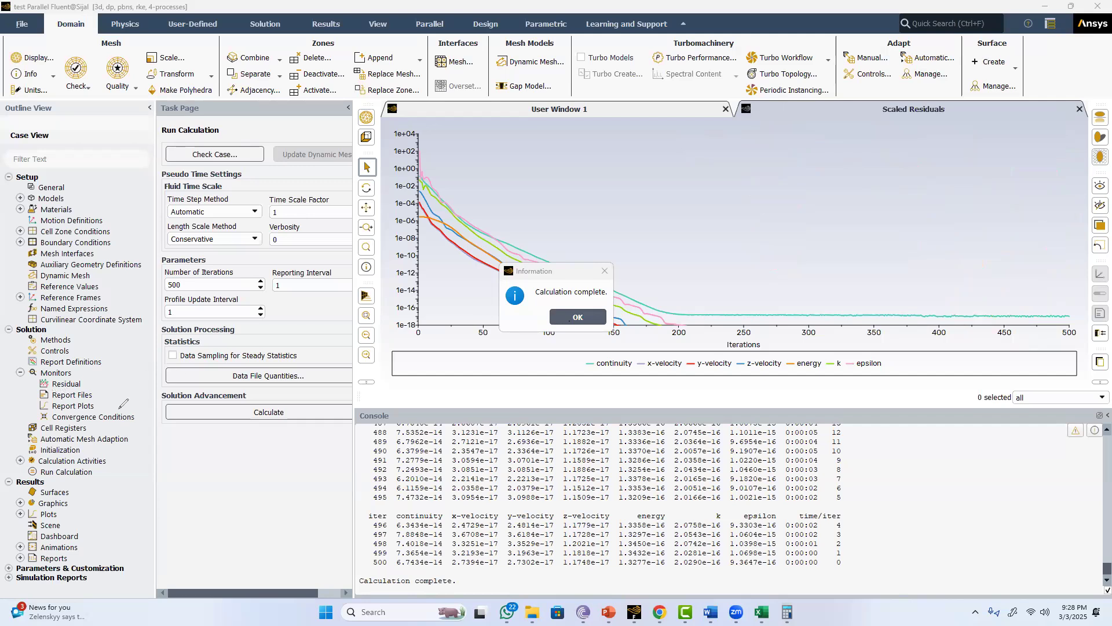
# Dismiss the calculation message and replot the scaled residuals from the residual monitor settings
pyautogui.click(569, 318)
pyautogui.hotkey('alt', 'Tab')
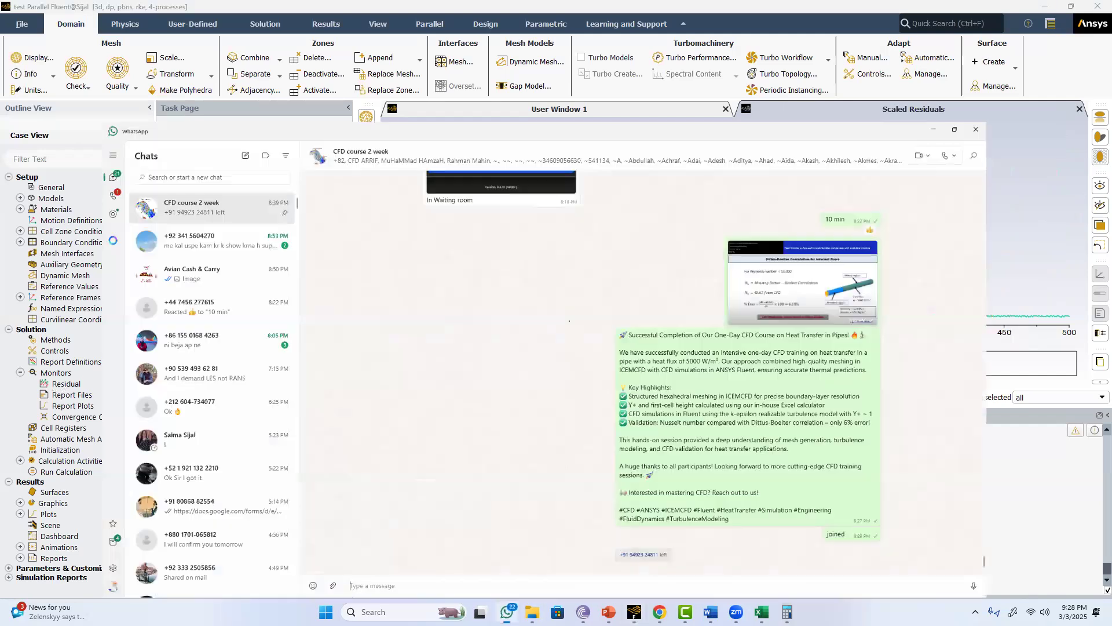
pyautogui.hotkey('alt', 'Tab')
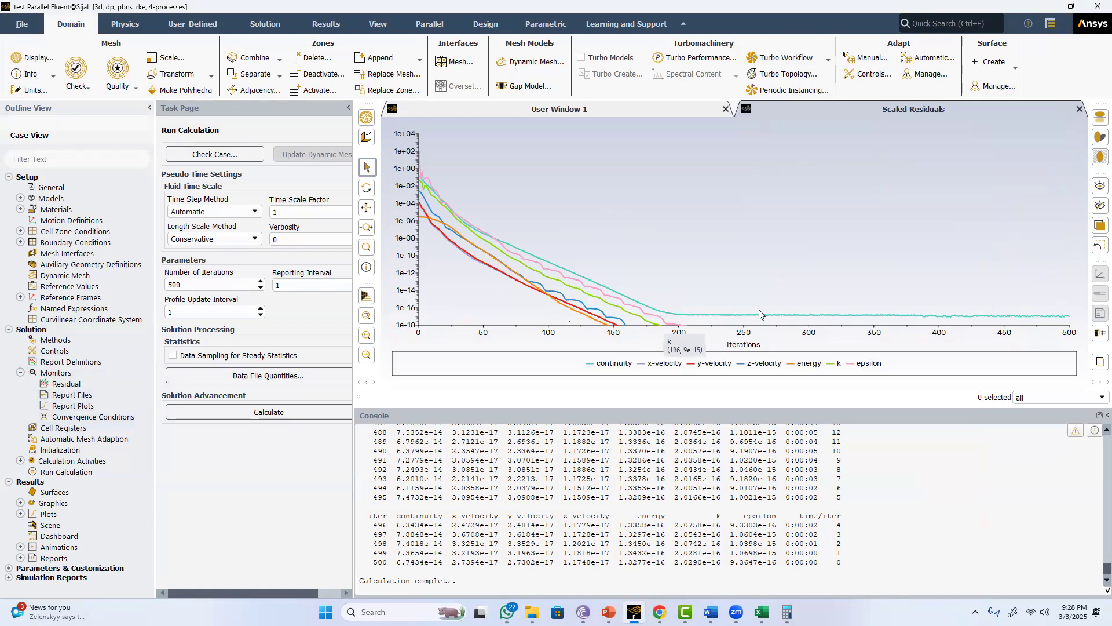
pyautogui.doubleClick(73, 386)
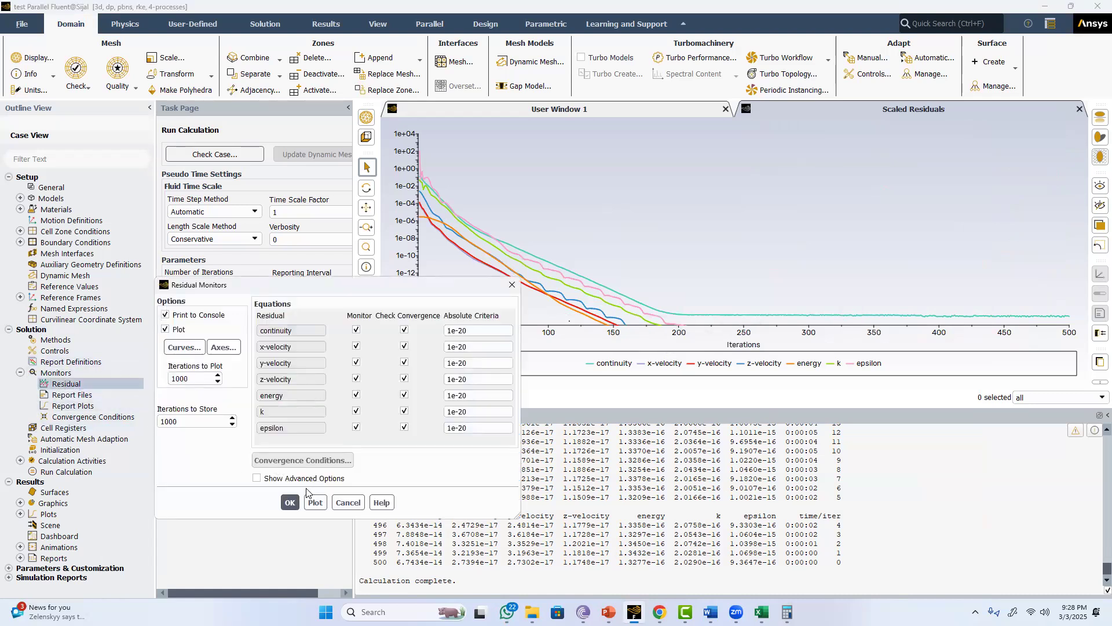
pyautogui.click(315, 503)
pyautogui.moveTo(953, 305)
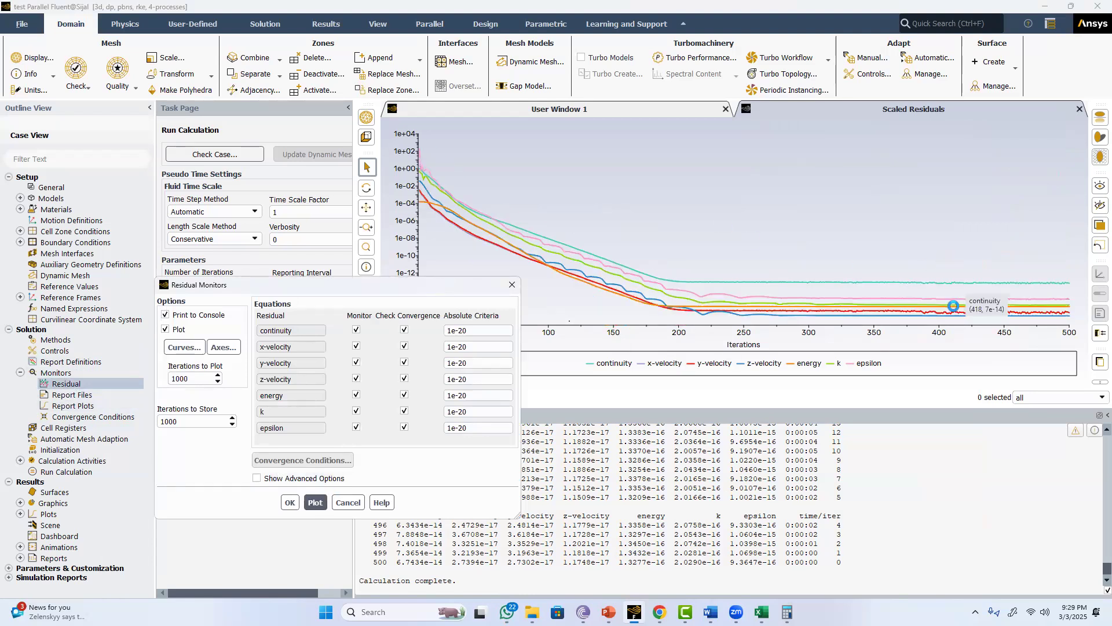
pyautogui.click(512, 285)
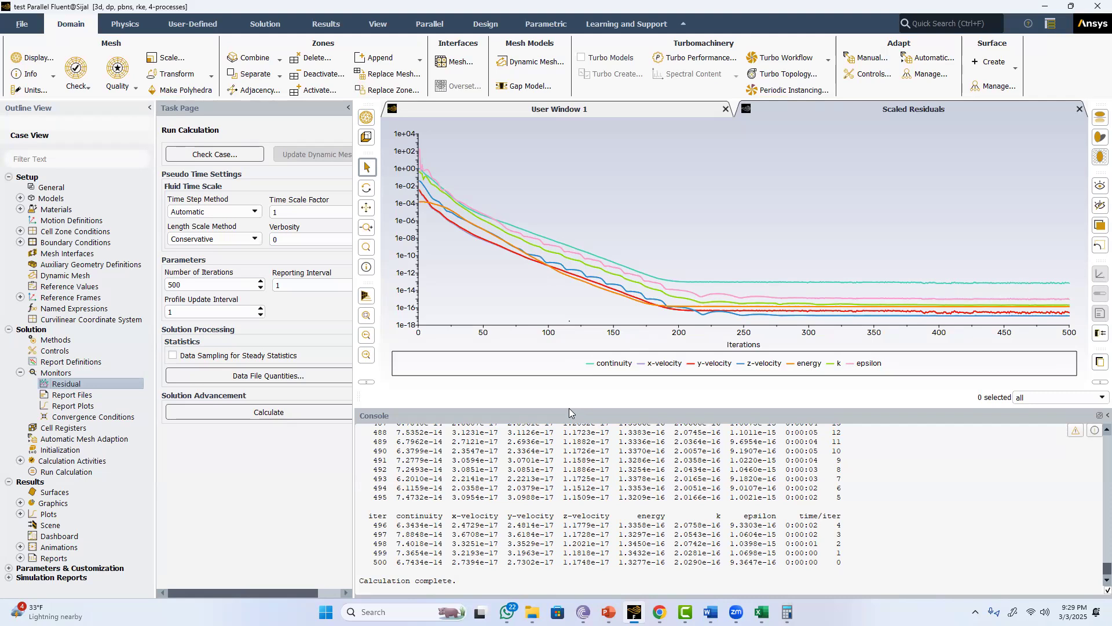
# Write the solved case and data over the existing test files and switch to the PowerPoint presentation
pyautogui.click(21, 26)
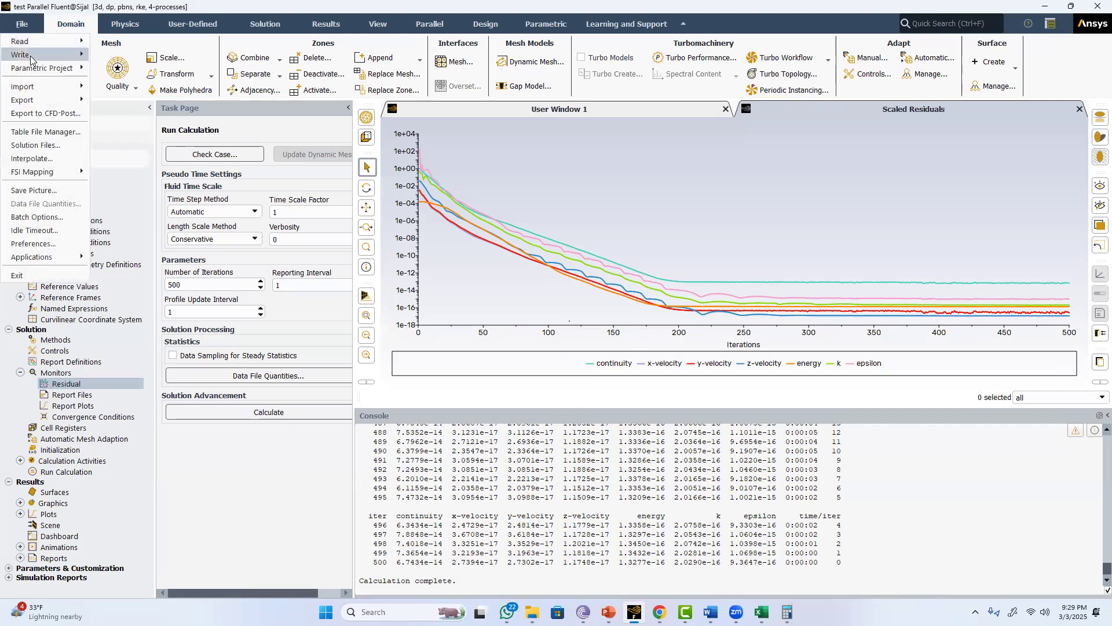
pyautogui.moveTo(31, 58)
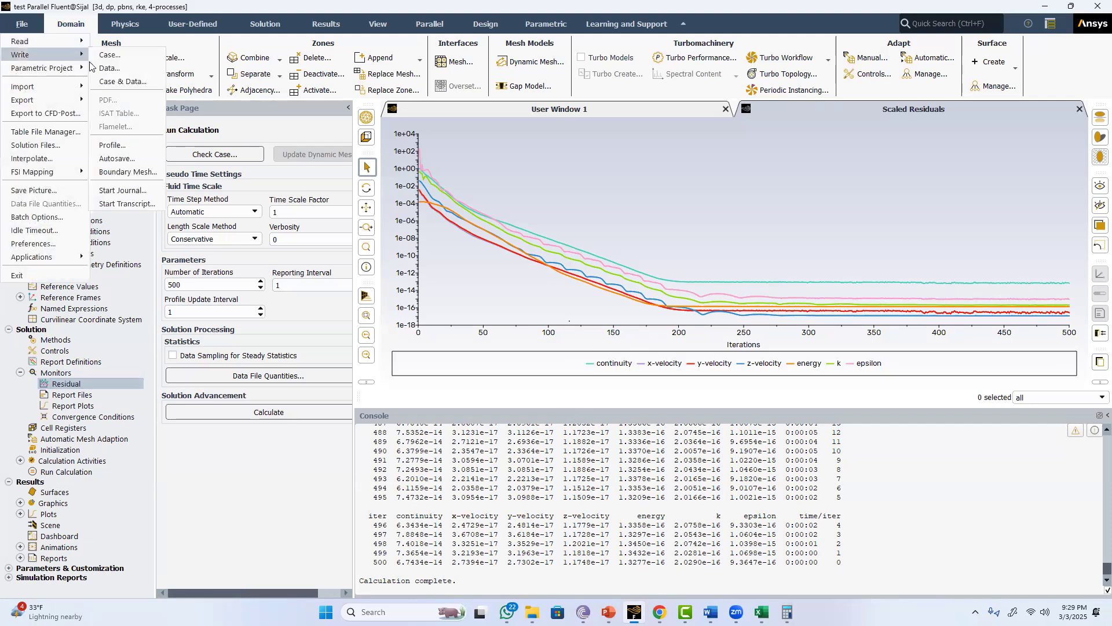
pyautogui.click(117, 85)
pyautogui.click(724, 368)
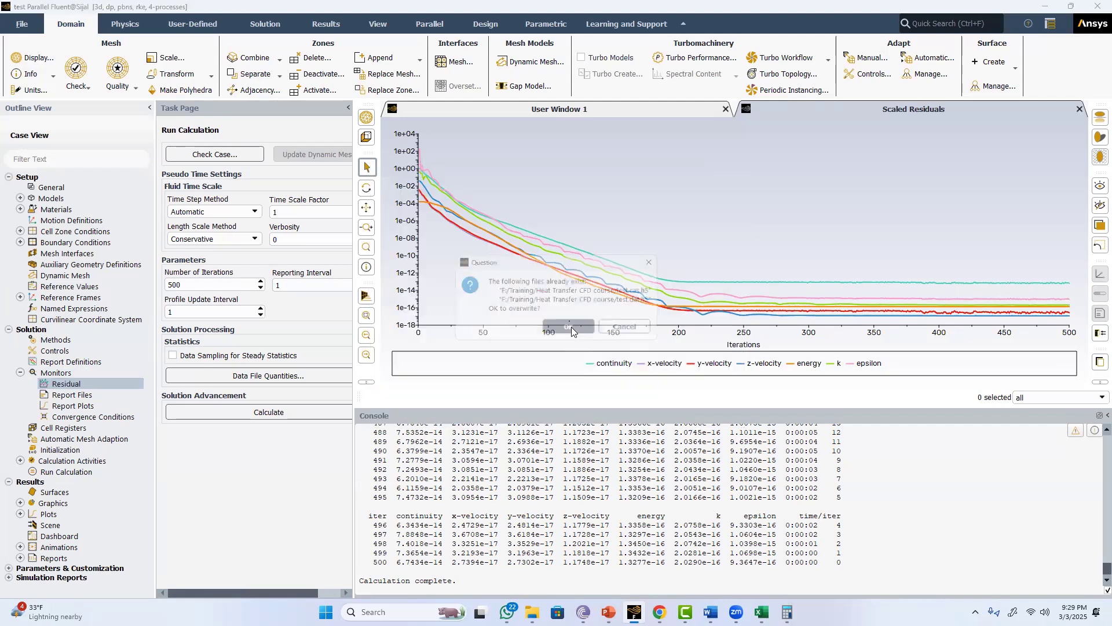
pyautogui.click(567, 326)
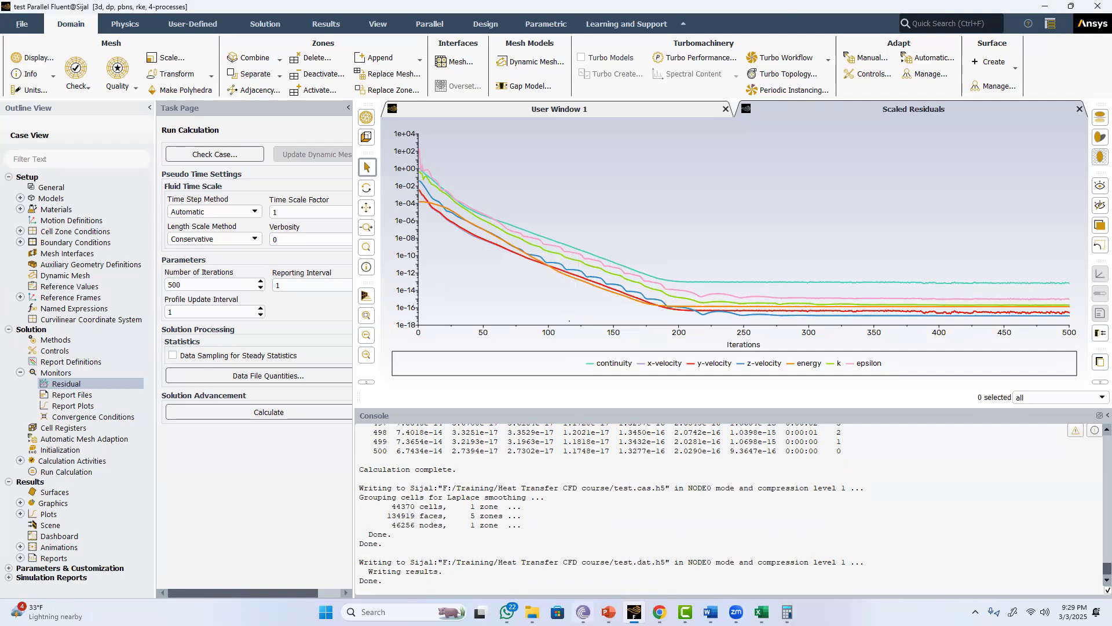
pyautogui.click(608, 611)
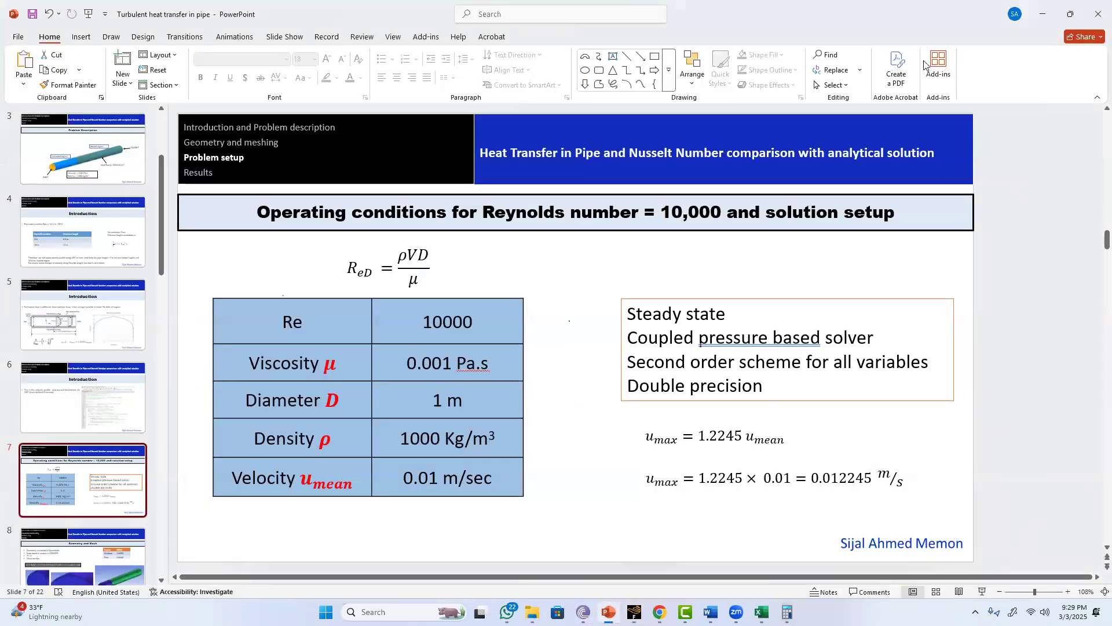
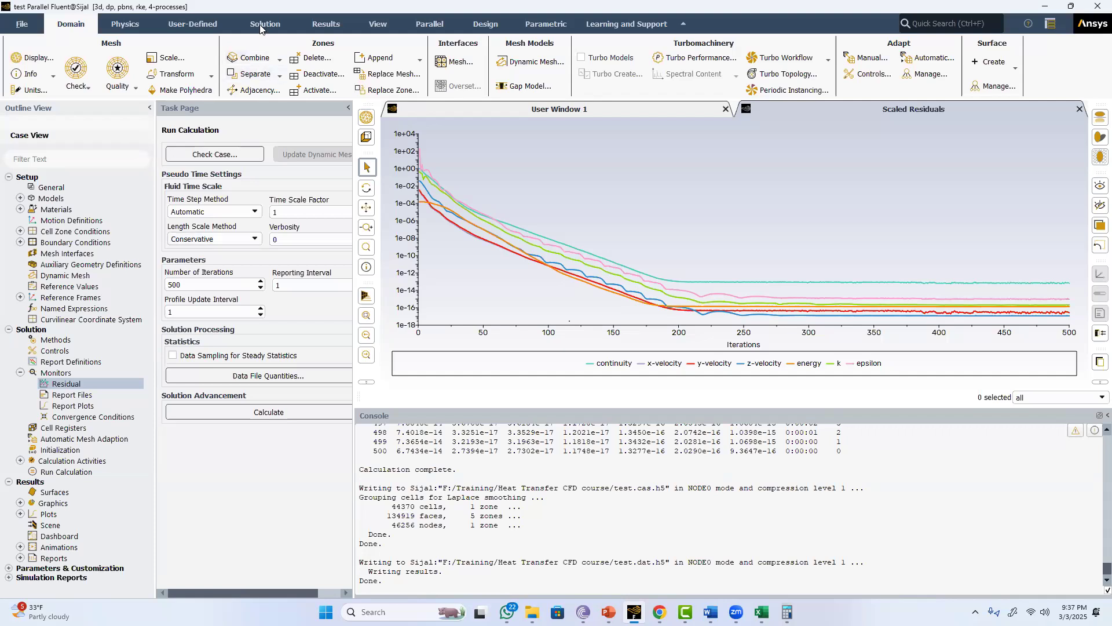
# Display the inlet, outlet, wall_heated and wall_unheated surfaces as a mesh with the ground plane and reflections turned off
pyautogui.click(33, 58)
pyautogui.click(269, 494)
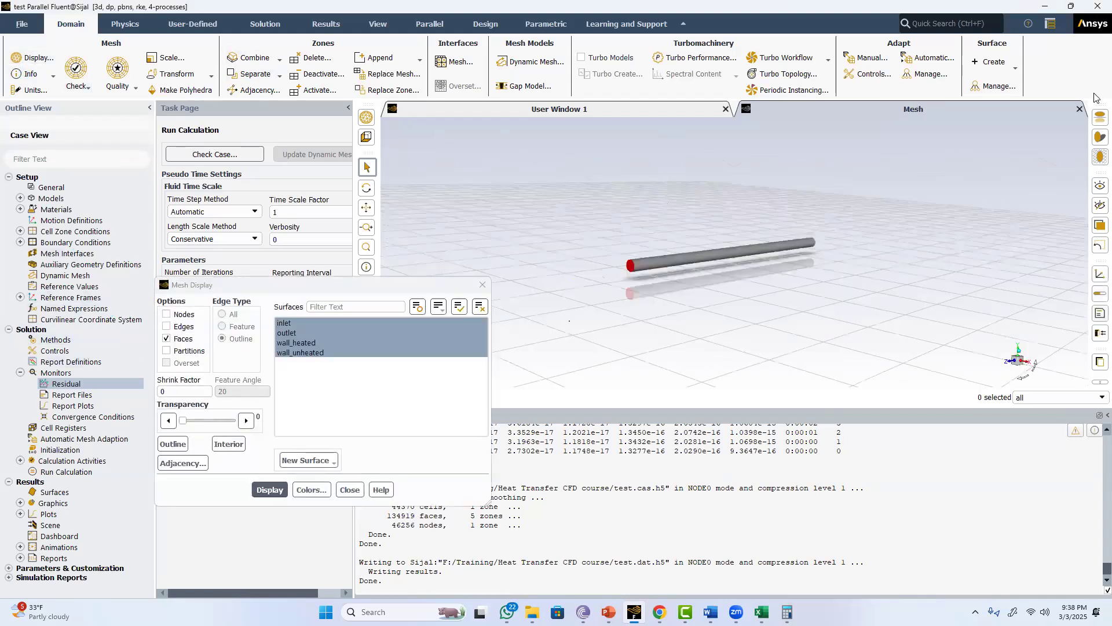
pyautogui.click(1099, 141)
pyautogui.click(1096, 139)
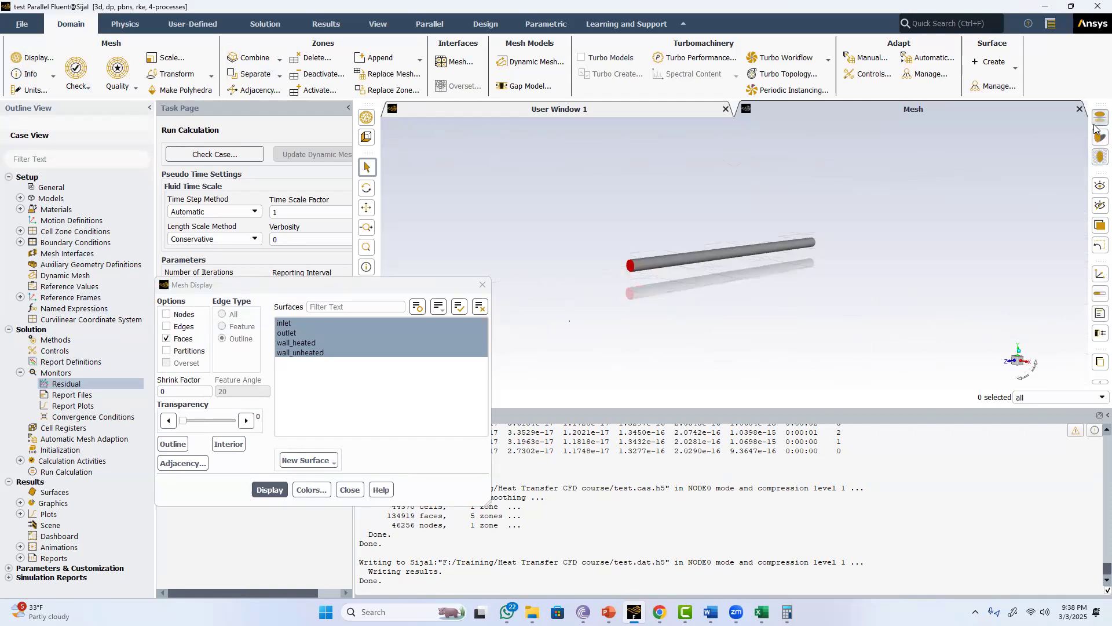
pyautogui.scroll(3, 650, 223)
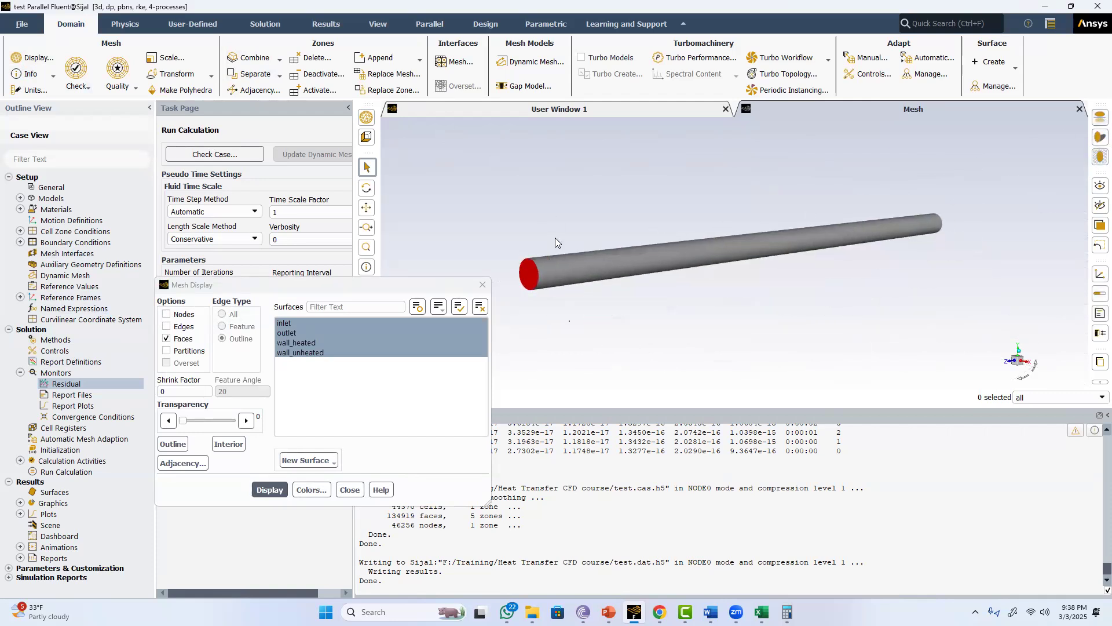
# Change the mesh colouring so the inlet and the heated and unheated walls show distinct colours, and redisplay the mesh
pyautogui.click(311, 490)
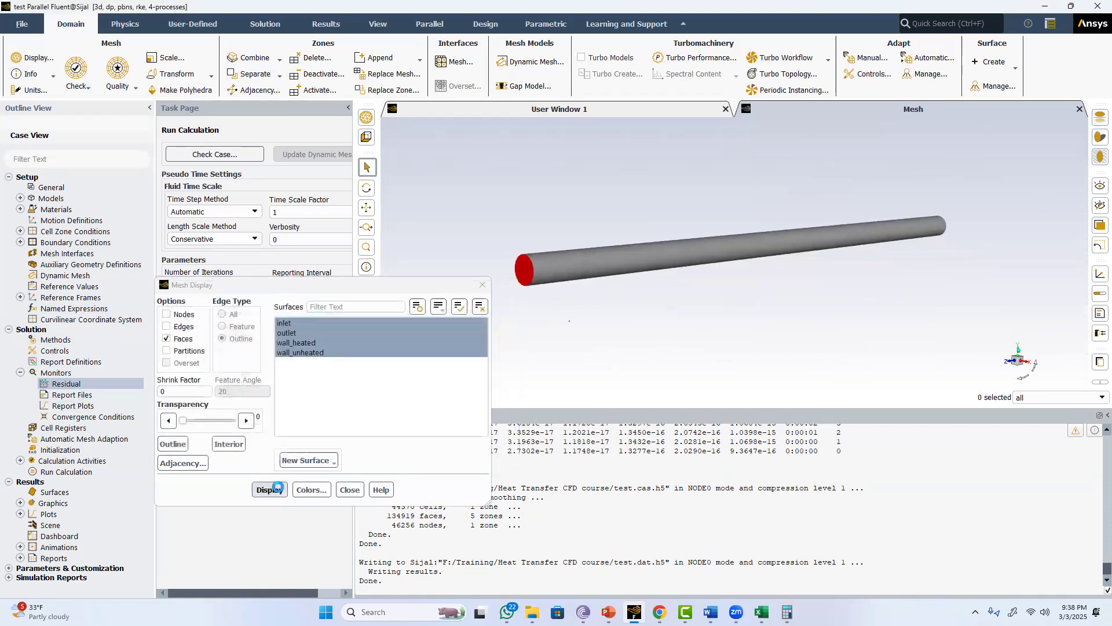
pyautogui.click(270, 489)
pyautogui.moveTo(604, 247); pyautogui.dragTo(522, 170)
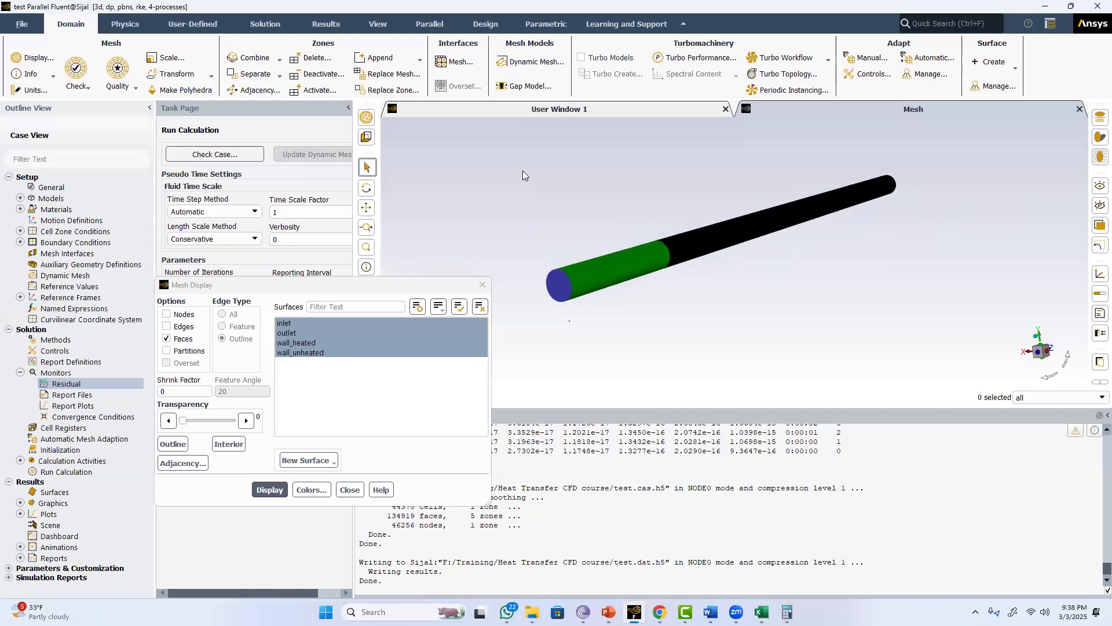
# In the scene composition, show wall_heated with outer faces but no edges, perimeter edges, lines or nodes, and make it highly transparent
pyautogui.click(378, 24)
pyautogui.click(317, 57)
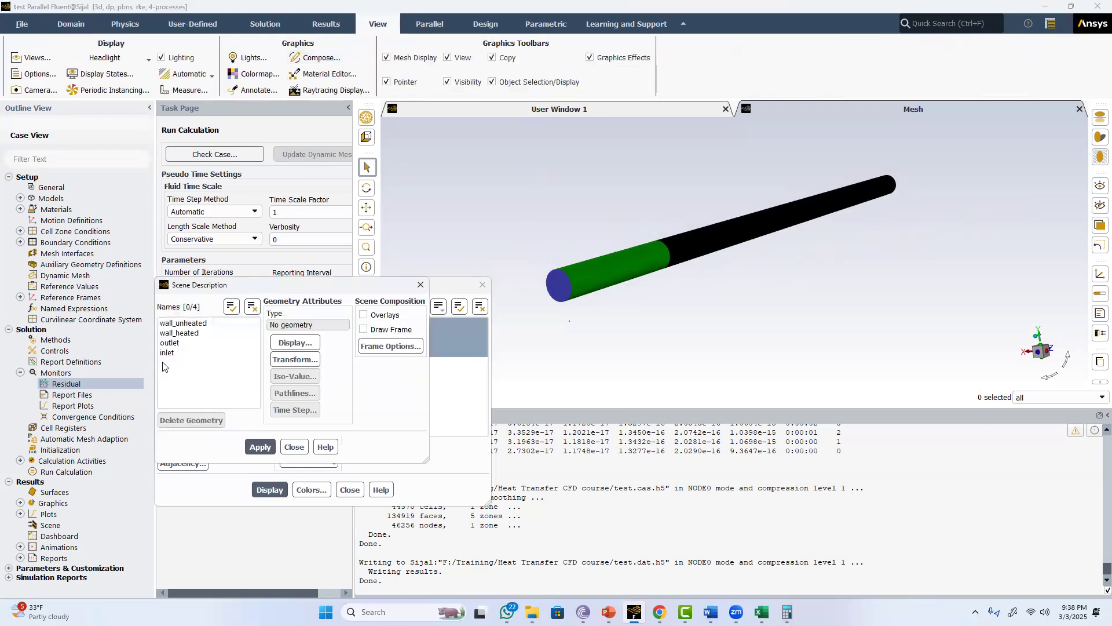
pyautogui.click(179, 333)
pyautogui.click(278, 346)
pyautogui.click(178, 387)
pyautogui.click(180, 399)
pyautogui.click(180, 424)
pyautogui.click(180, 436)
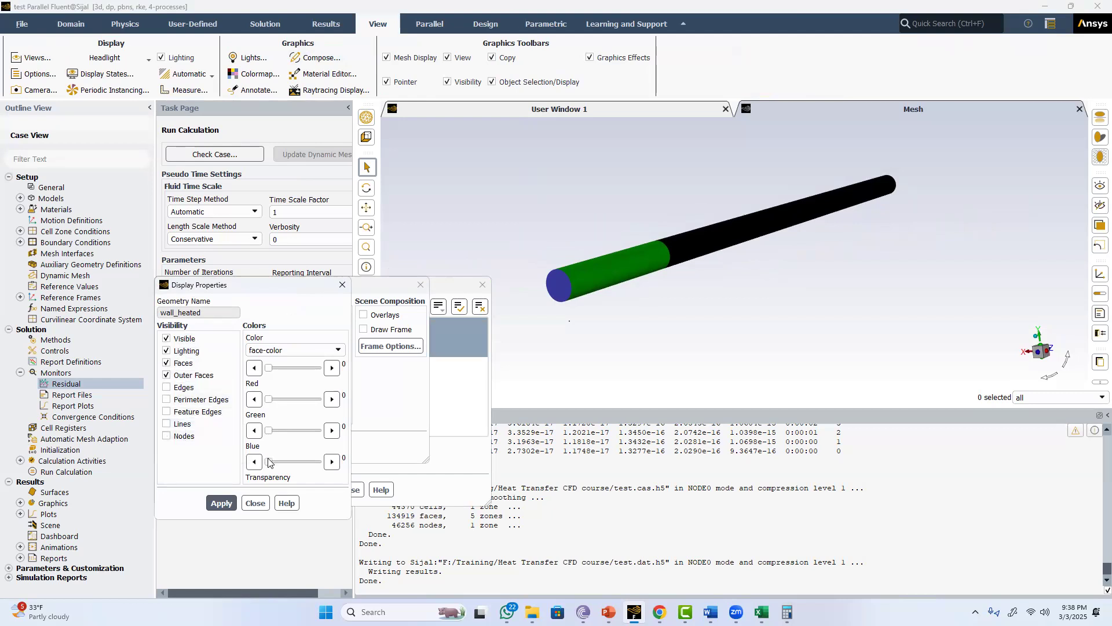
pyautogui.moveTo(268, 462); pyautogui.dragTo(310, 465)
pyautogui.click(221, 503)
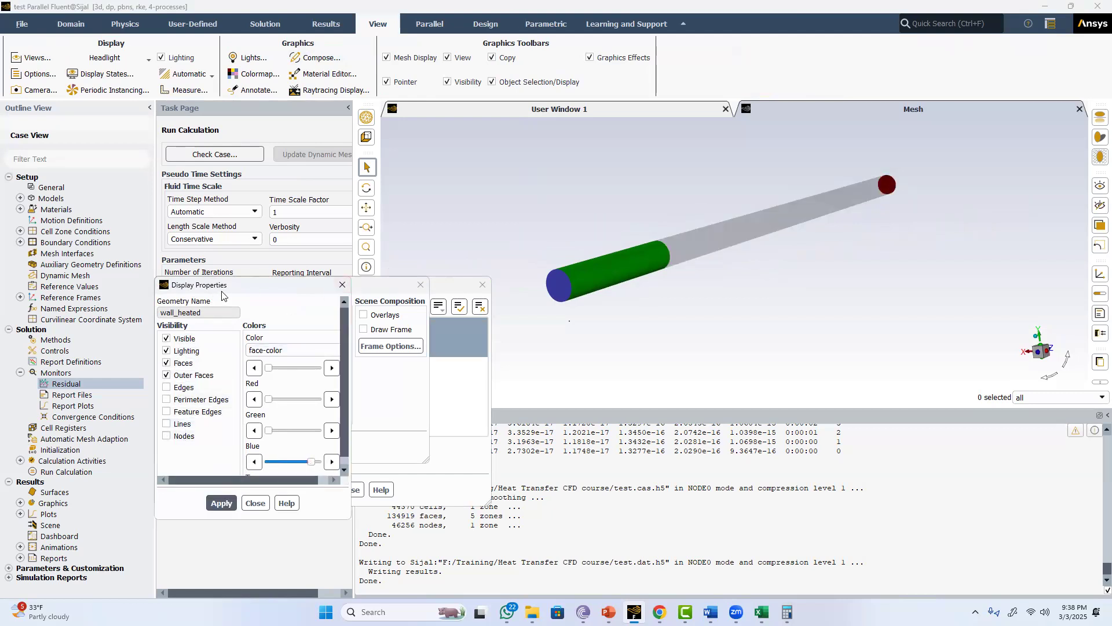
# Show wall_unheated with outer faces but no edges, perimeter edges, lines or nodes, give it a translucent greyish face colour, and close the display settings
pyautogui.moveTo(222, 295); pyautogui.dragTo(428, 312)
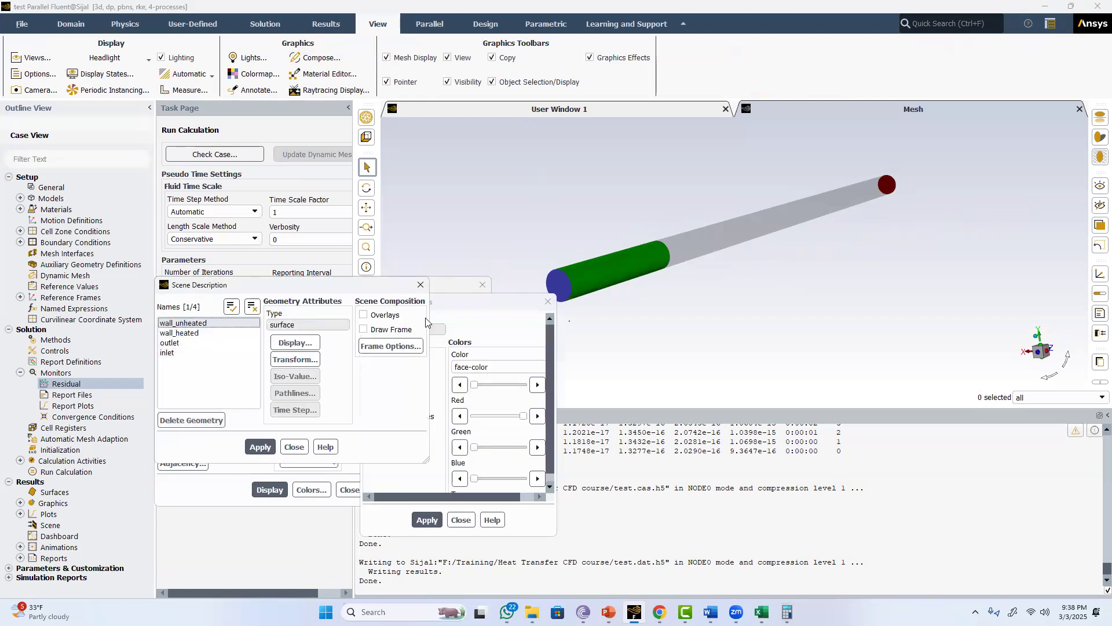
pyautogui.click(295, 342)
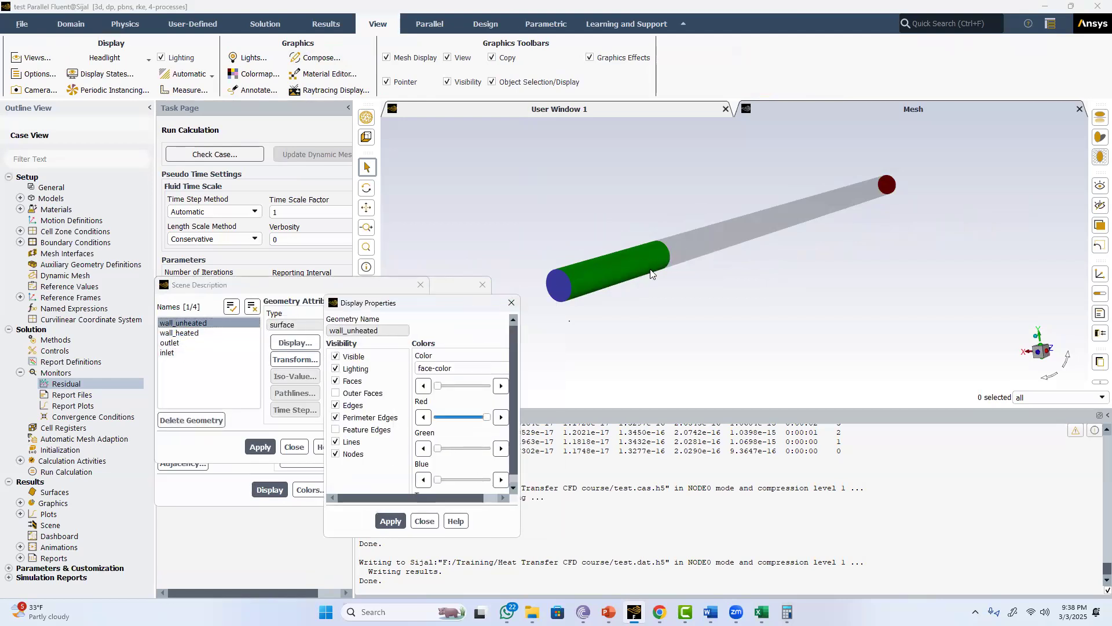
pyautogui.click(342, 393)
pyautogui.click(345, 405)
pyautogui.click(348, 418)
pyautogui.click(347, 442)
pyautogui.click(351, 455)
pyautogui.moveTo(437, 480); pyautogui.dragTo(474, 480)
pyautogui.moveTo(484, 417); pyautogui.dragTo(452, 449)
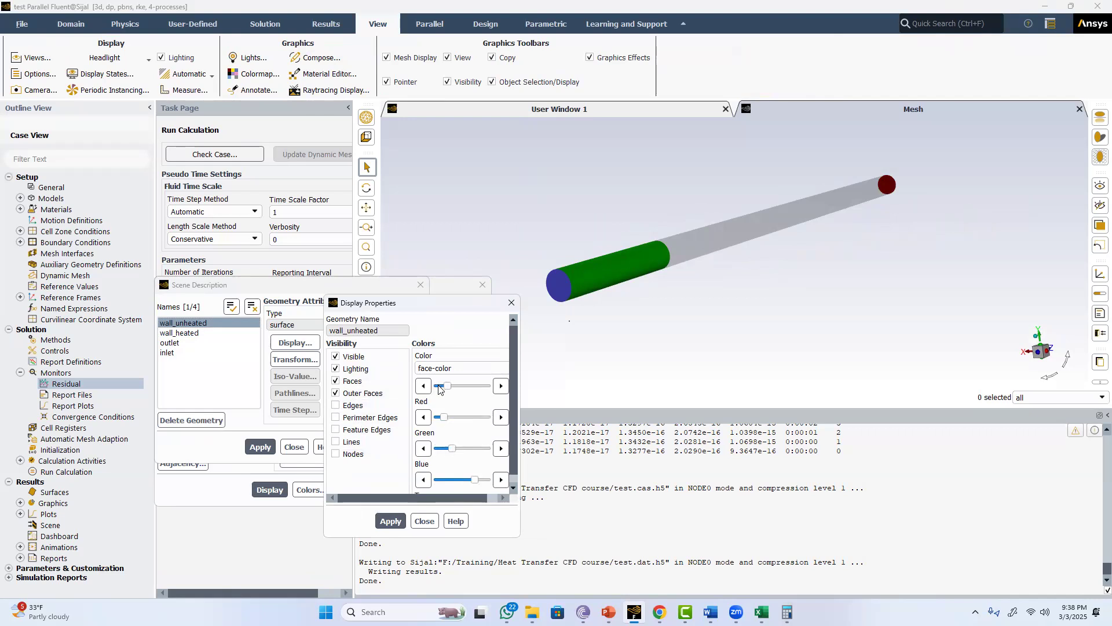
pyautogui.click(392, 519)
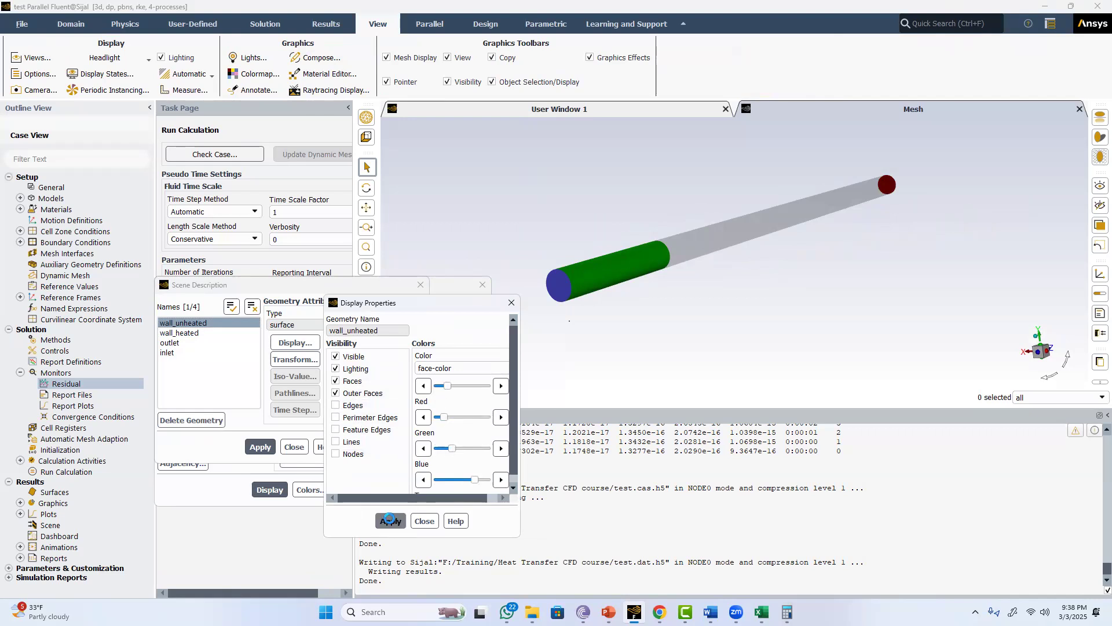
pyautogui.click(425, 520)
pyautogui.click(273, 444)
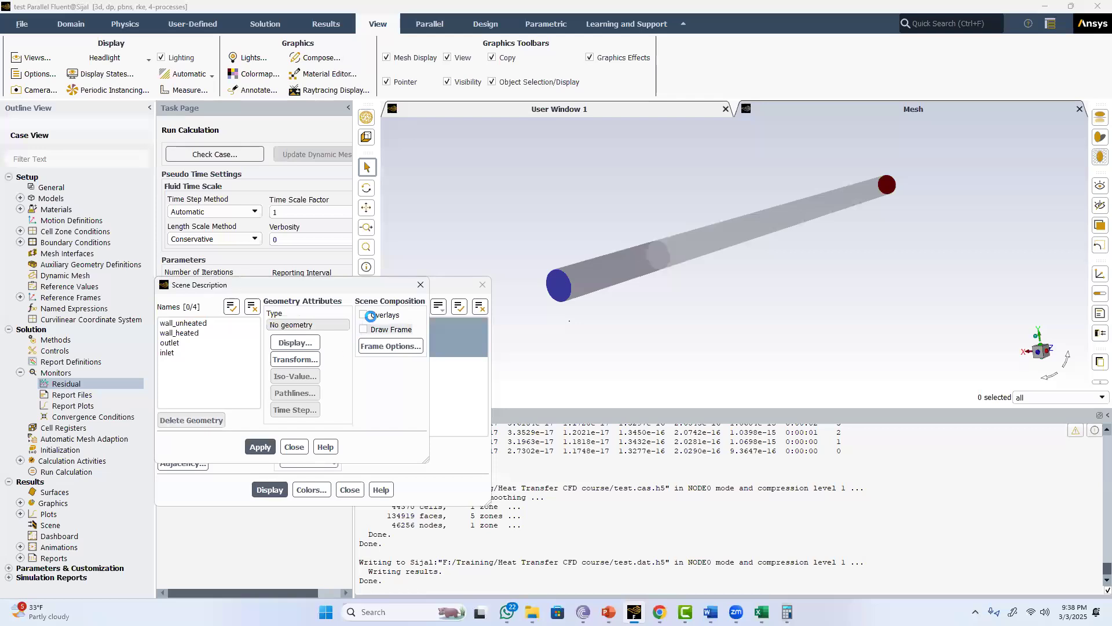
pyautogui.click(349, 489)
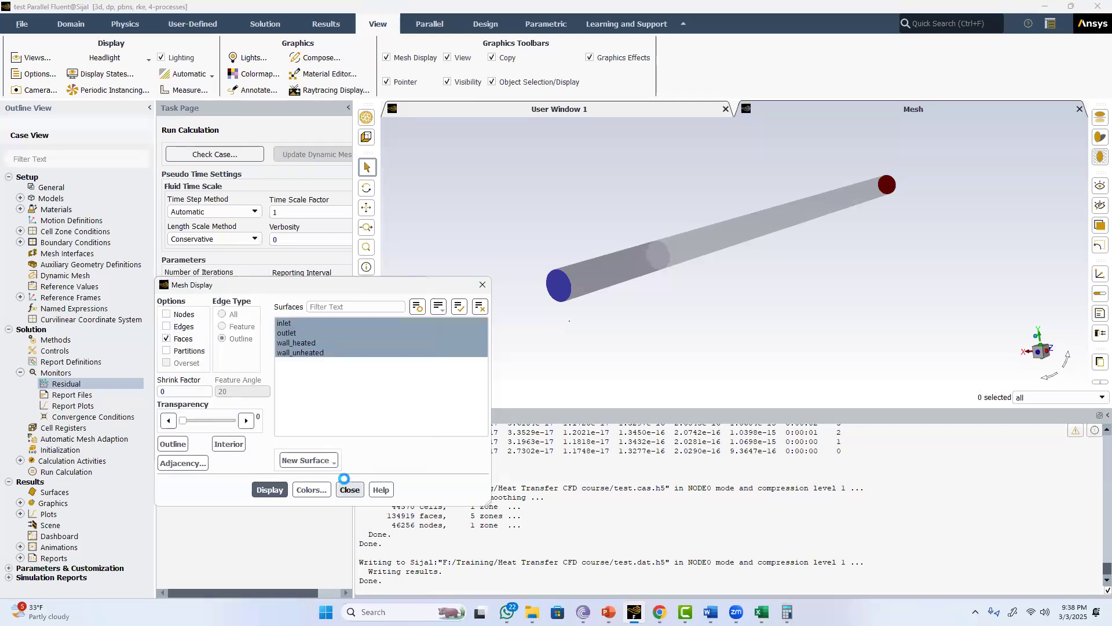
pyautogui.click(418, 284)
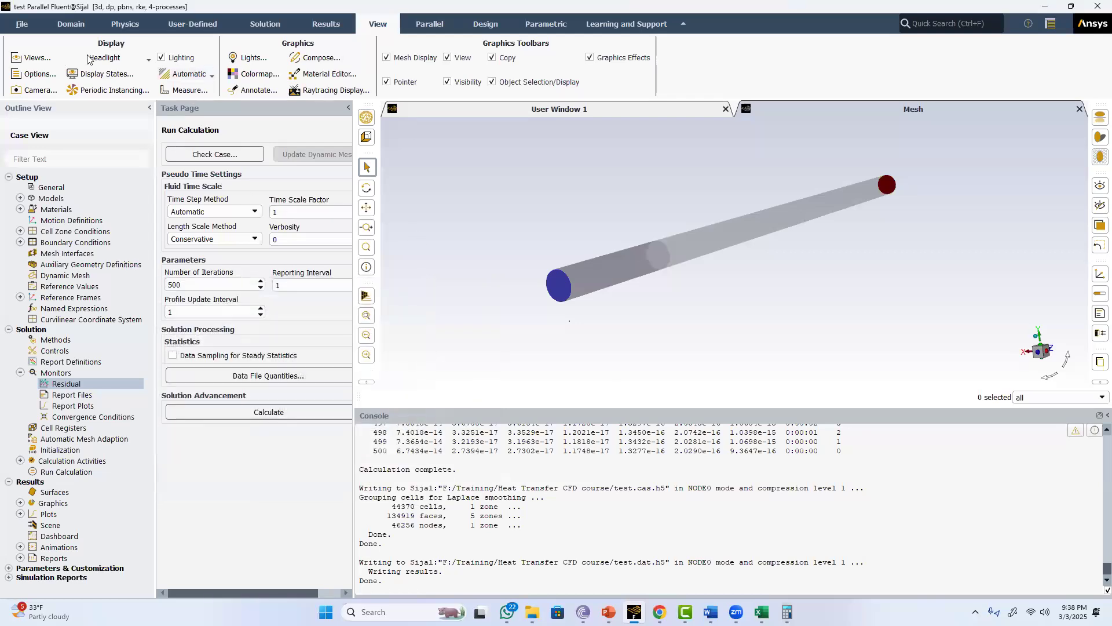
# Create an iso-surface of constant mesh X-coordinate at iso-value 0 through the pipe and close the iso-surface settings
pyautogui.click(326, 24)
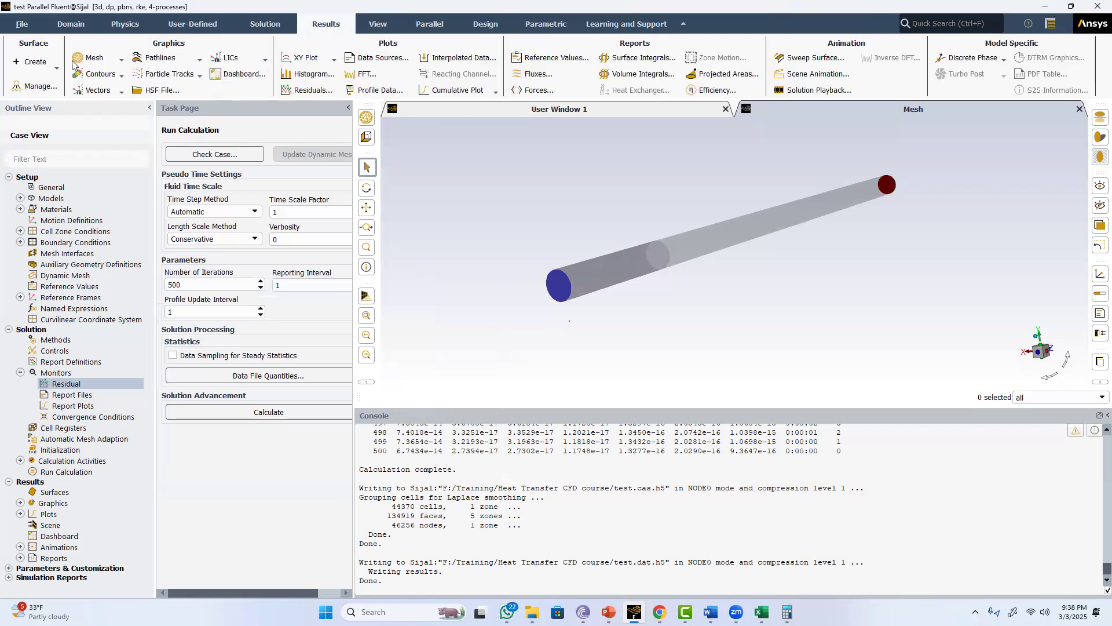
pyautogui.click(33, 61)
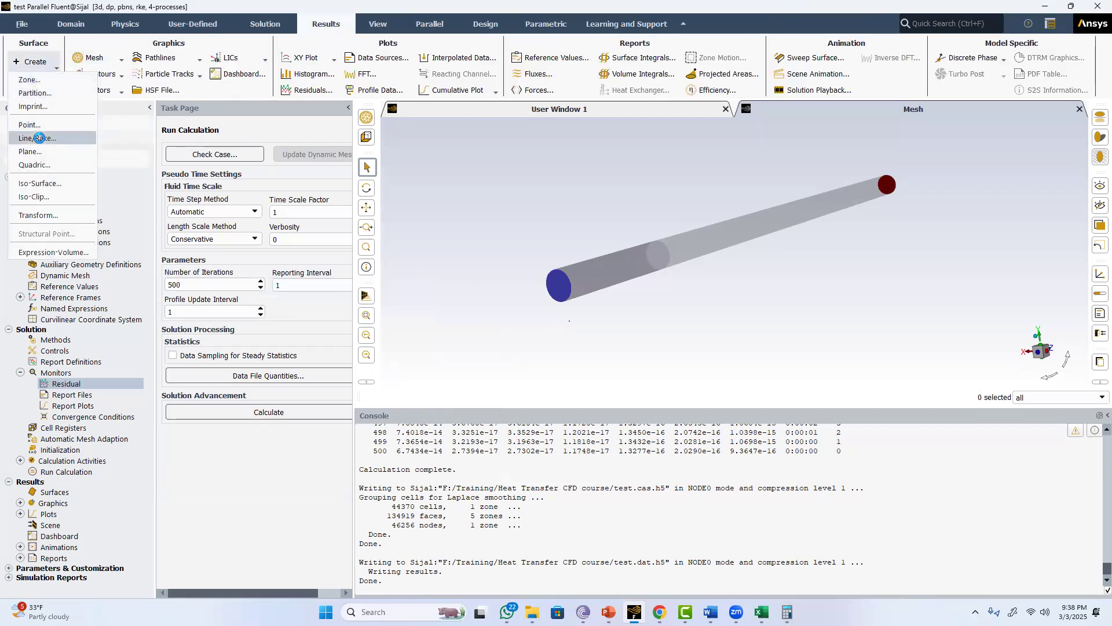
pyautogui.click(39, 183)
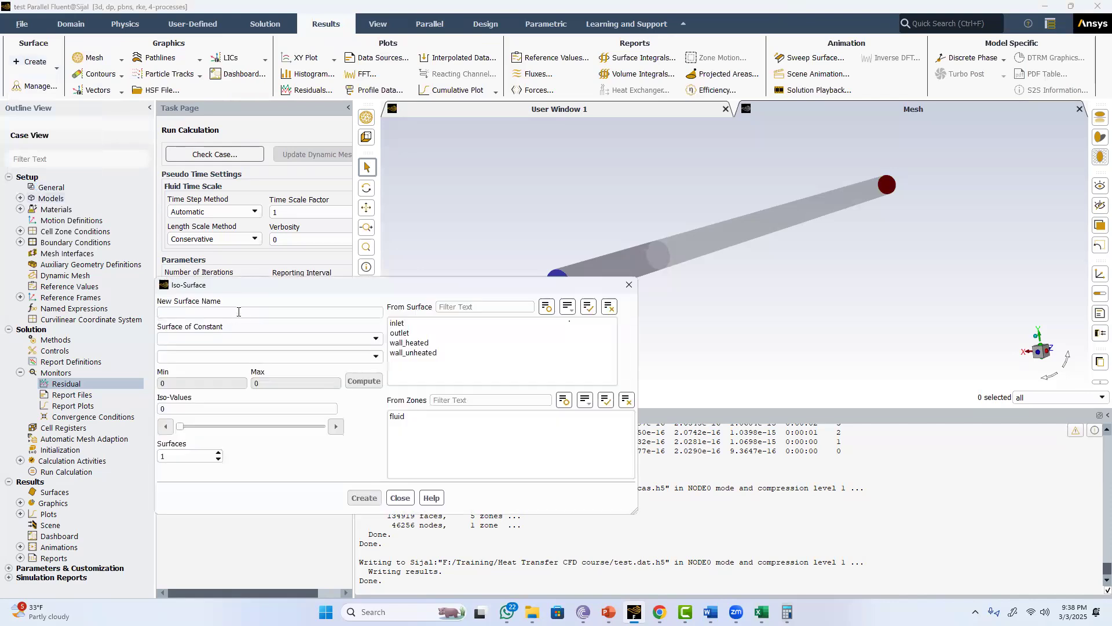
pyautogui.click(377, 339)
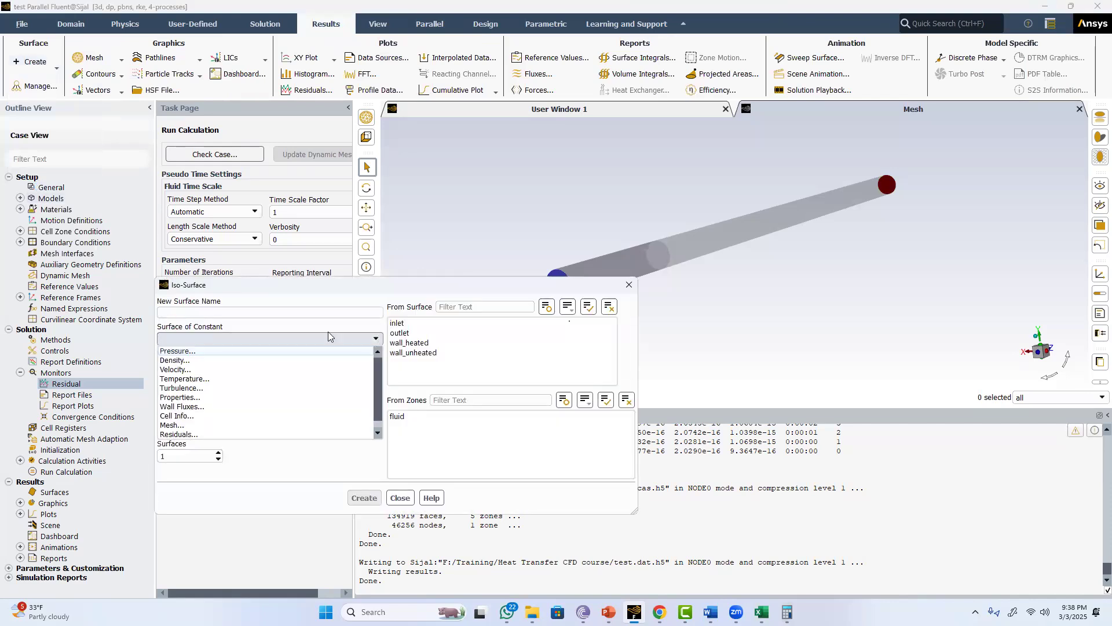
pyautogui.click(179, 426)
pyautogui.click(379, 358)
pyautogui.click(195, 370)
pyautogui.click(349, 498)
pyautogui.click(401, 498)
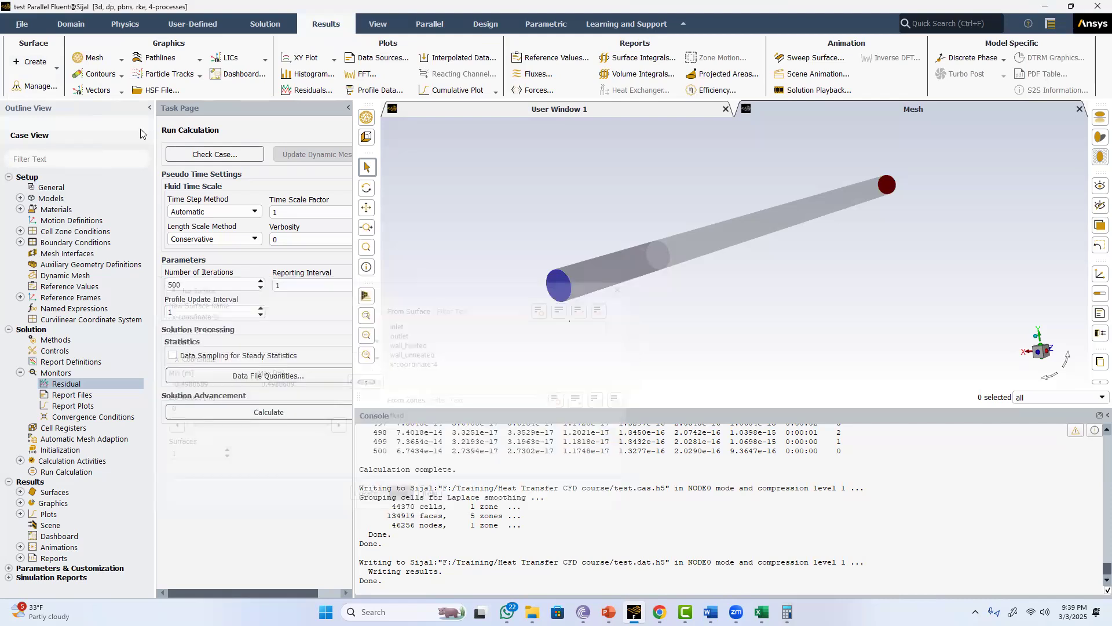
# Display velocity vectors coloured by velocity magnitude on the x-coordinate-4 surface with a scale of 0.4
pyautogui.click(90, 91)
pyautogui.doubleClick(169, 443)
pyautogui.write('0.4')
pyautogui.click(282, 484)
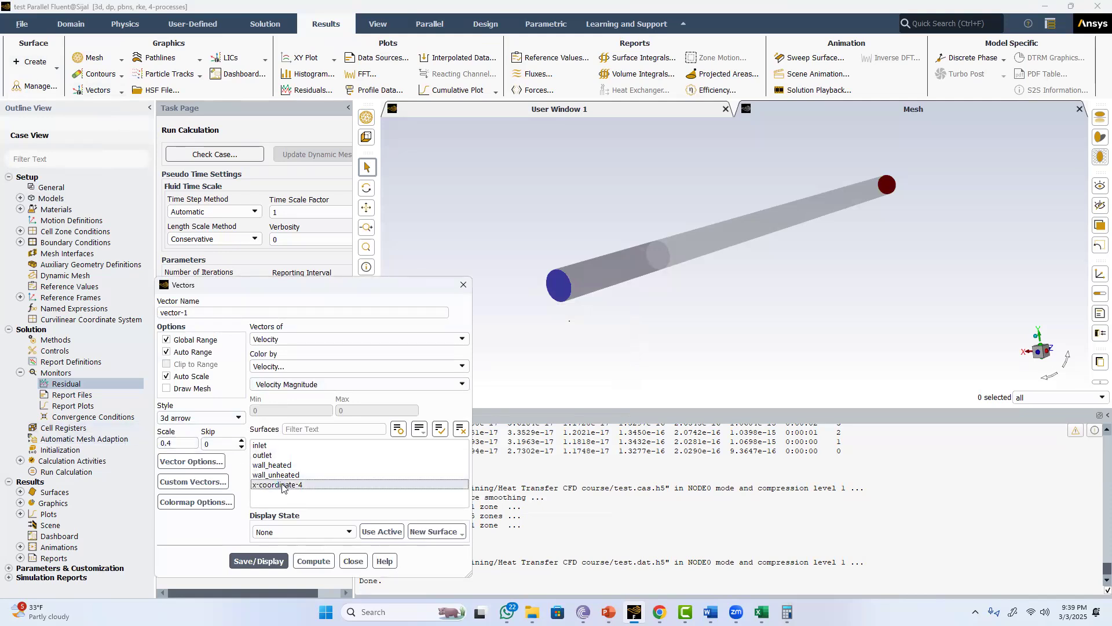
pyautogui.click(259, 561)
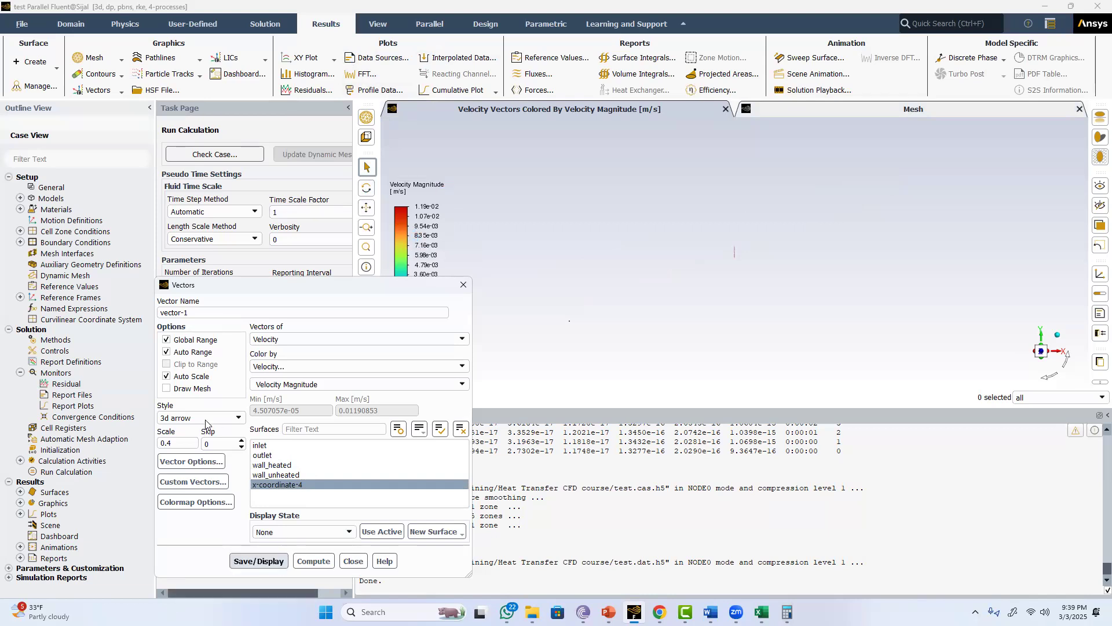
# Turn off the global range, set the vector scale to 1, and redisplay the vectors along the pipe
pyautogui.doubleClick(165, 444)
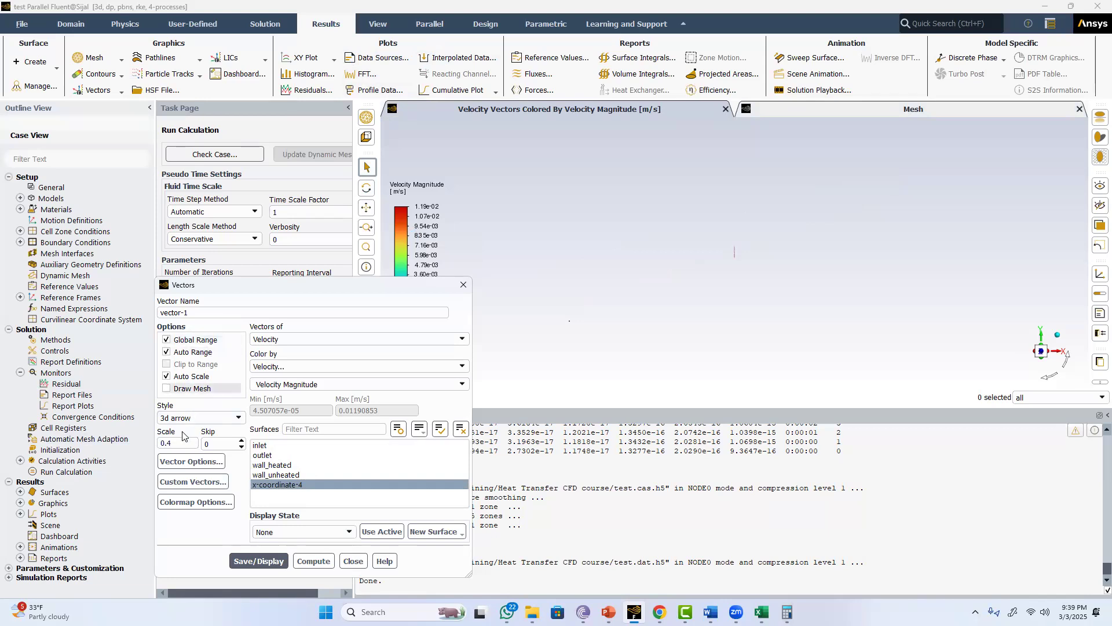
pyautogui.click(167, 339)
pyautogui.write('1')
pyautogui.click(241, 558)
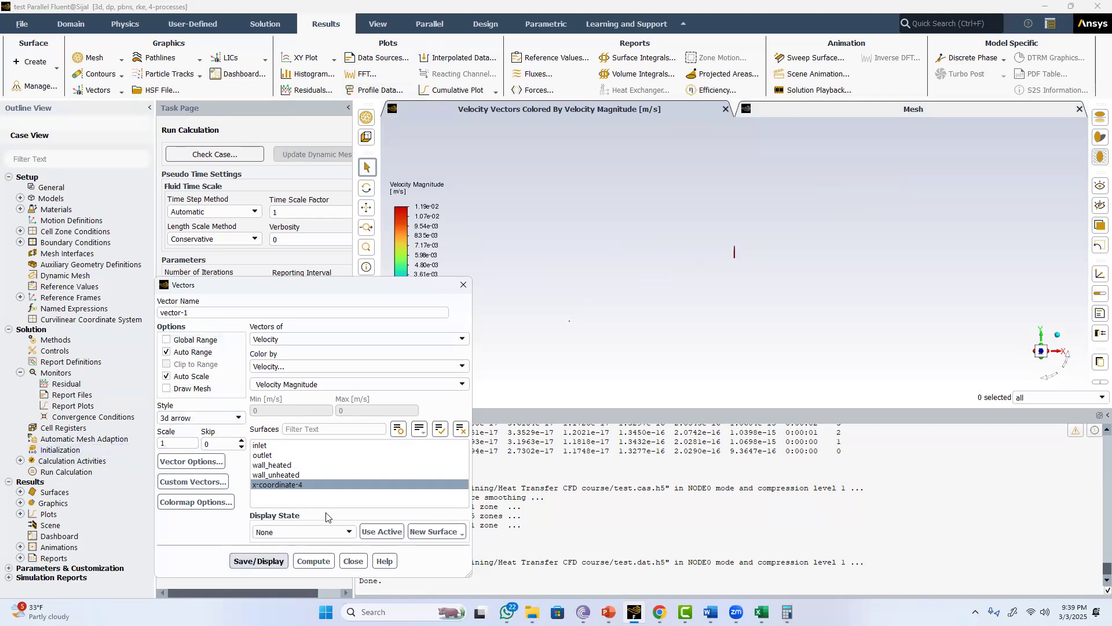
pyautogui.scroll(5, 824, 234)
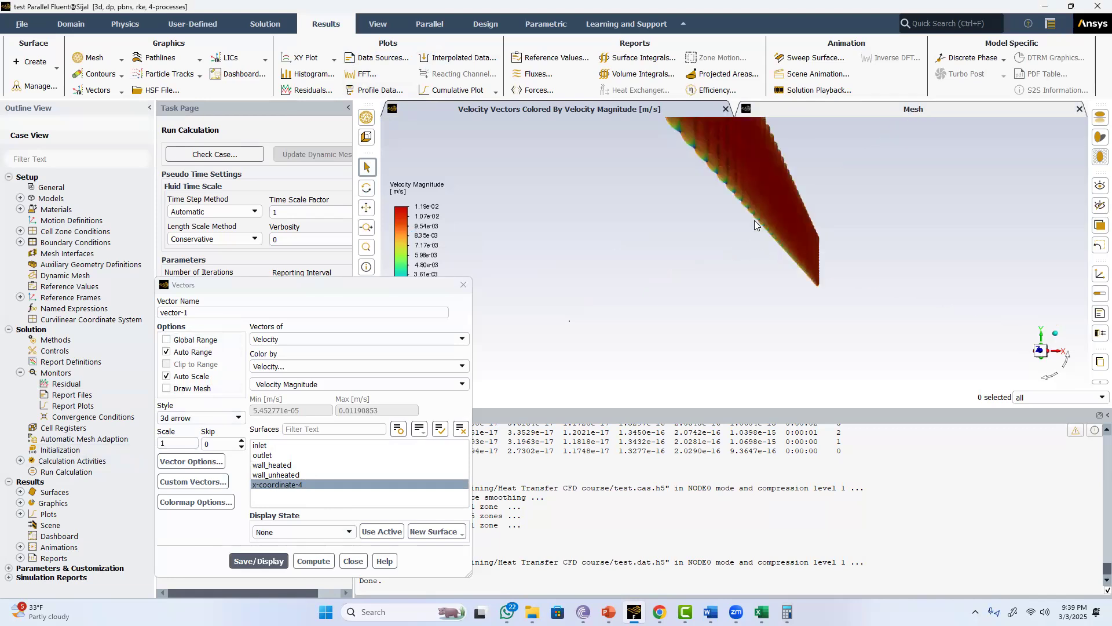
pyautogui.moveTo(755, 220); pyautogui.dragTo(772, 232)
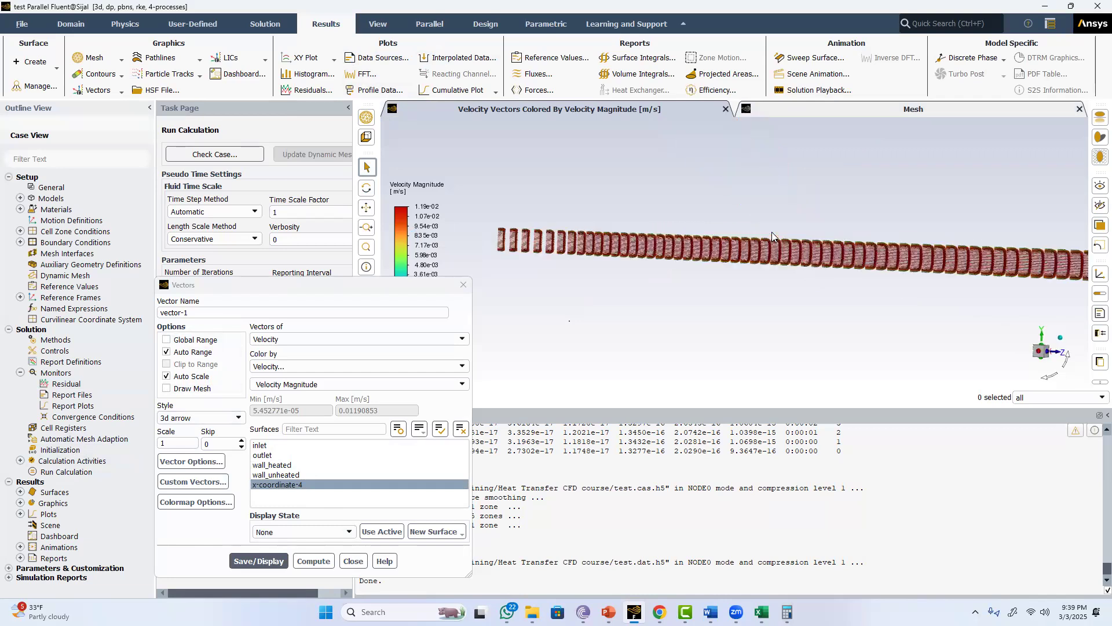
# Overlay the inlet, outlet, wall_heated and wall_unheated mesh surfaces on the vector plot, keeping the scene composition settings open
pyautogui.click(377, 24)
pyautogui.click(316, 57)
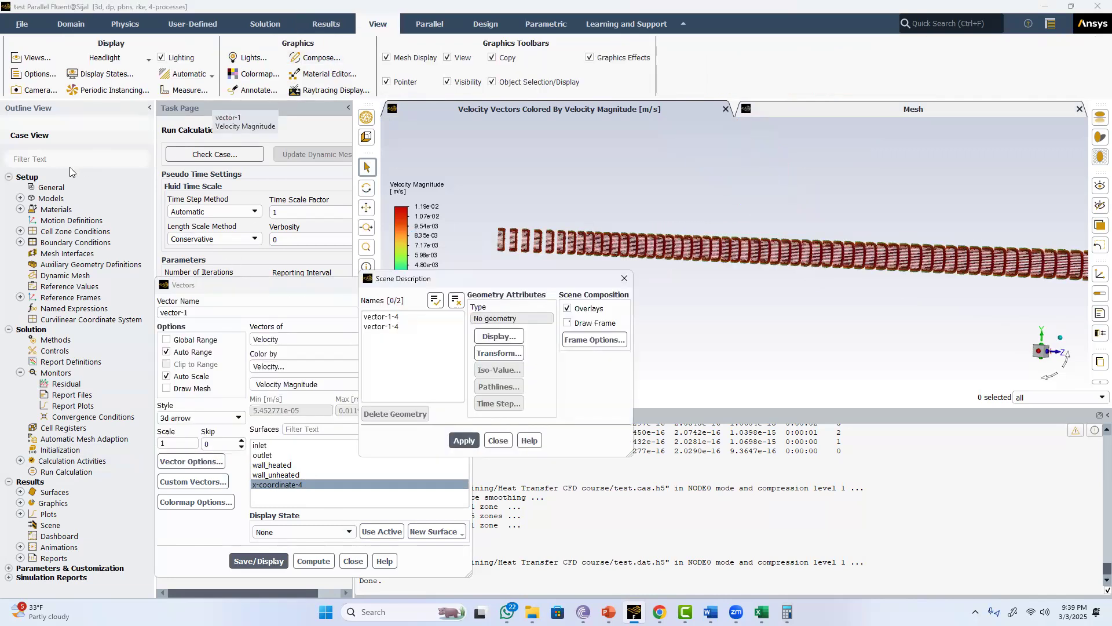
pyautogui.click(71, 24)
pyautogui.click(39, 57)
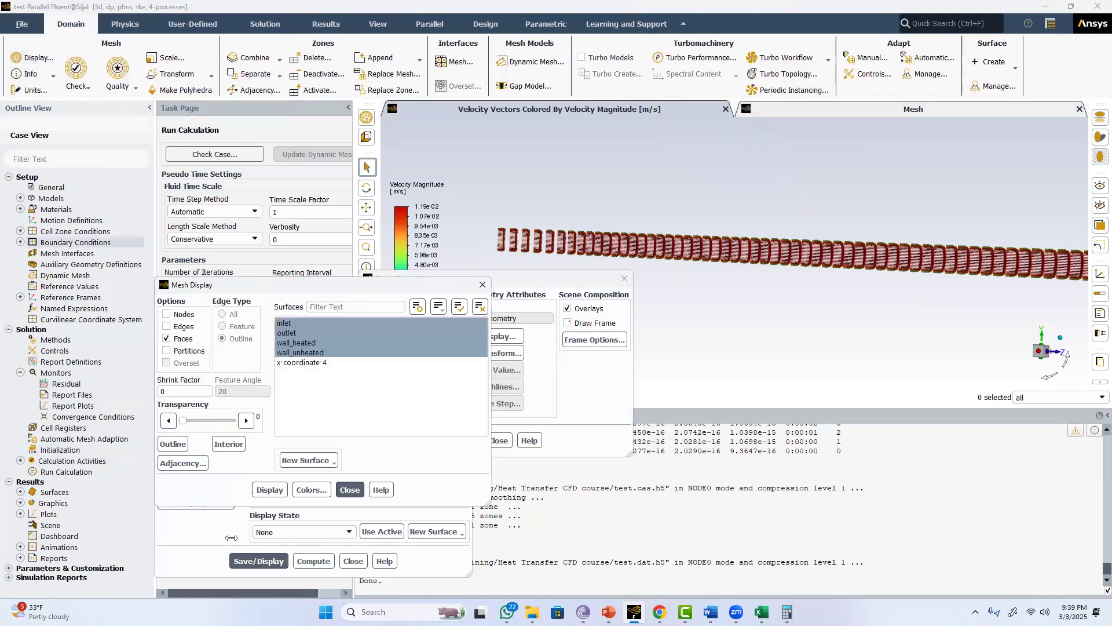
pyautogui.click(271, 490)
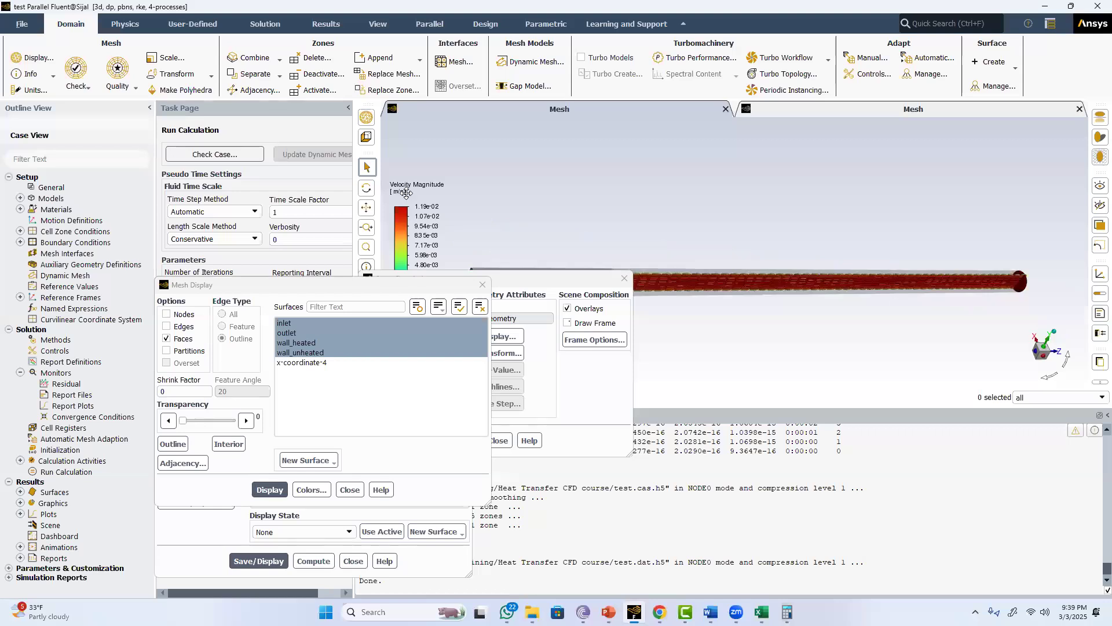
pyautogui.click(517, 279)
pyautogui.moveTo(517, 279); pyautogui.dragTo(726, 396)
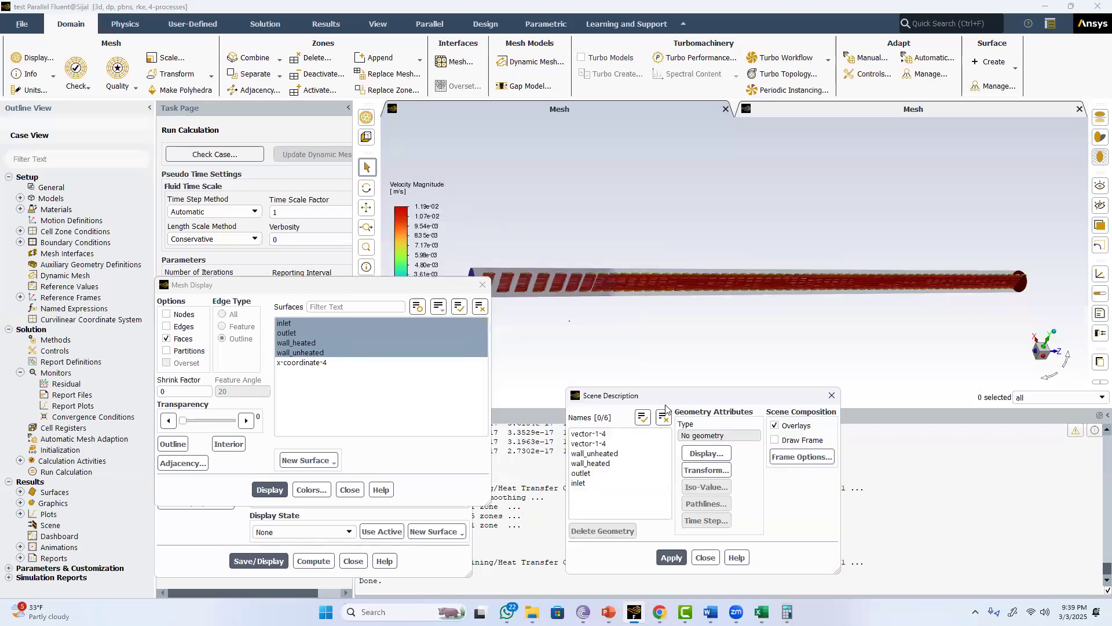
# Delete both vector-1-4 geometries from the scene composition and close the mesh display settings
pyautogui.click(603, 436)
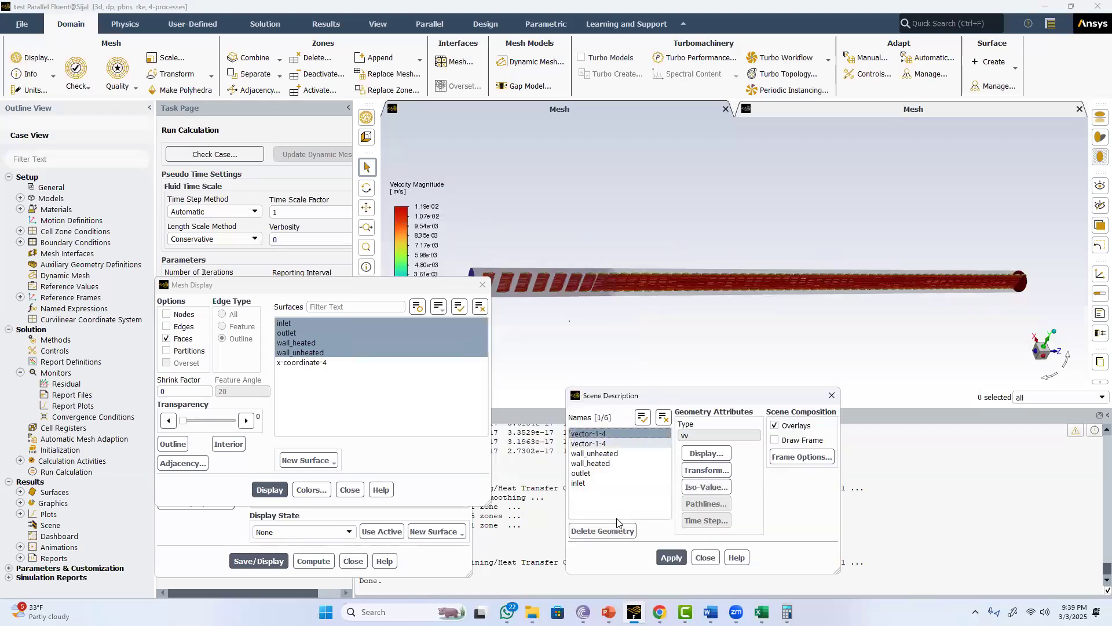
pyautogui.click(603, 531)
pyautogui.scroll(2, 522, 224)
pyautogui.moveTo(522, 224); pyautogui.dragTo(525, 193, button='middle')
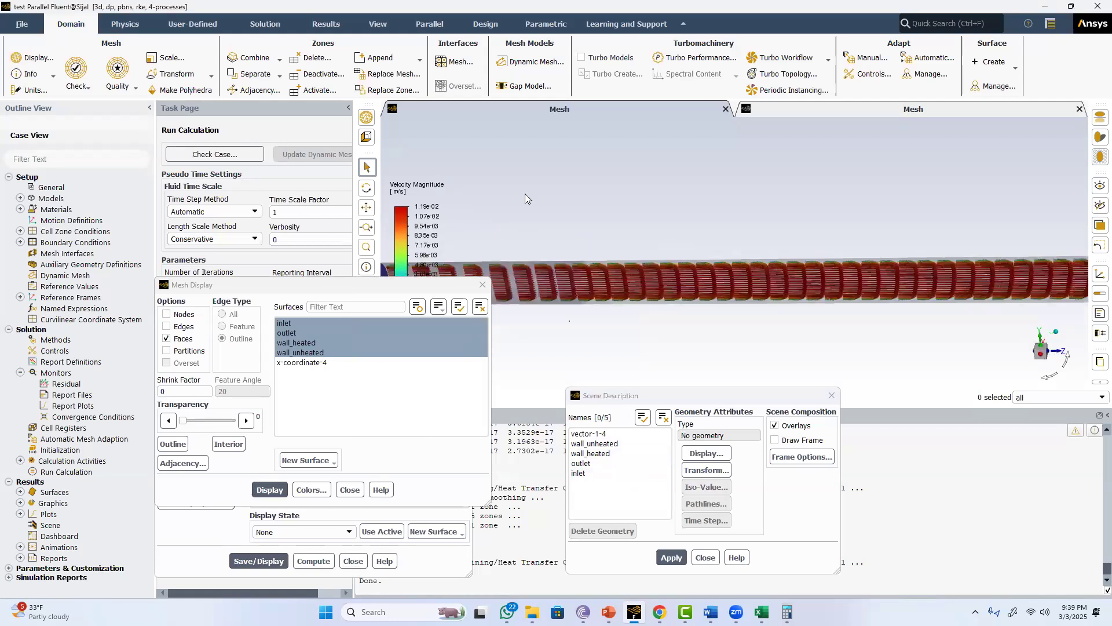
pyautogui.moveTo(757, 298); pyautogui.dragTo(724, 237, button='middle')
pyautogui.scroll(2, 724, 238)
pyautogui.scroll(2, 718, 213)
pyautogui.moveTo(583, 362); pyautogui.dragTo(586, 380, button='middle')
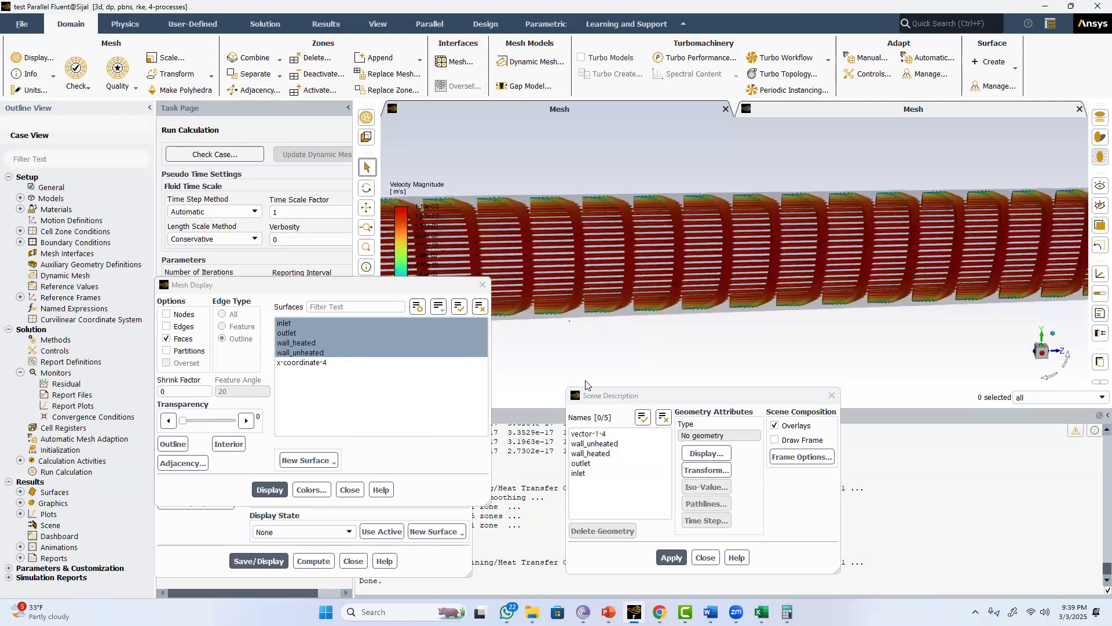
pyautogui.click(591, 434)
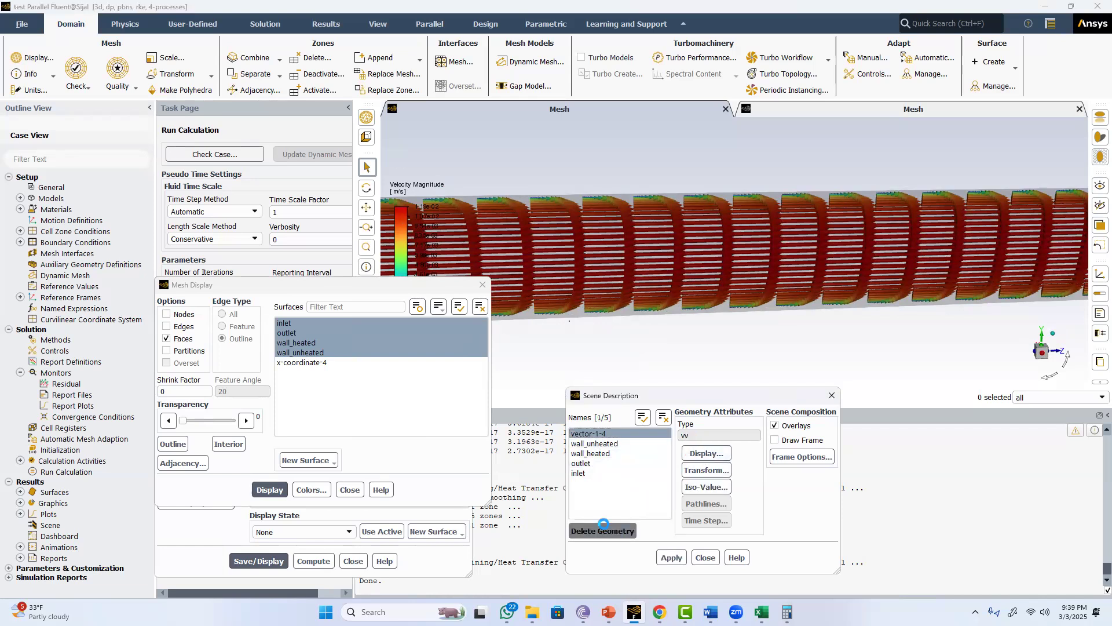
pyautogui.click(602, 530)
pyautogui.click(481, 287)
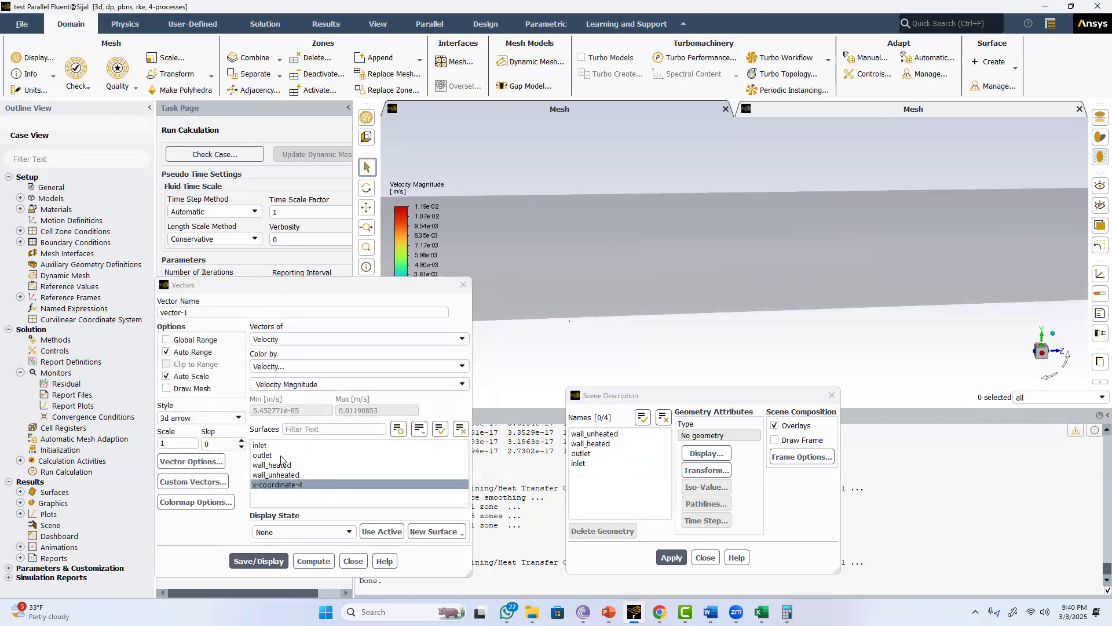
# Display the velocity vectors inside the transparent pipe with the scale reduced to 0.4
pyautogui.click(255, 560)
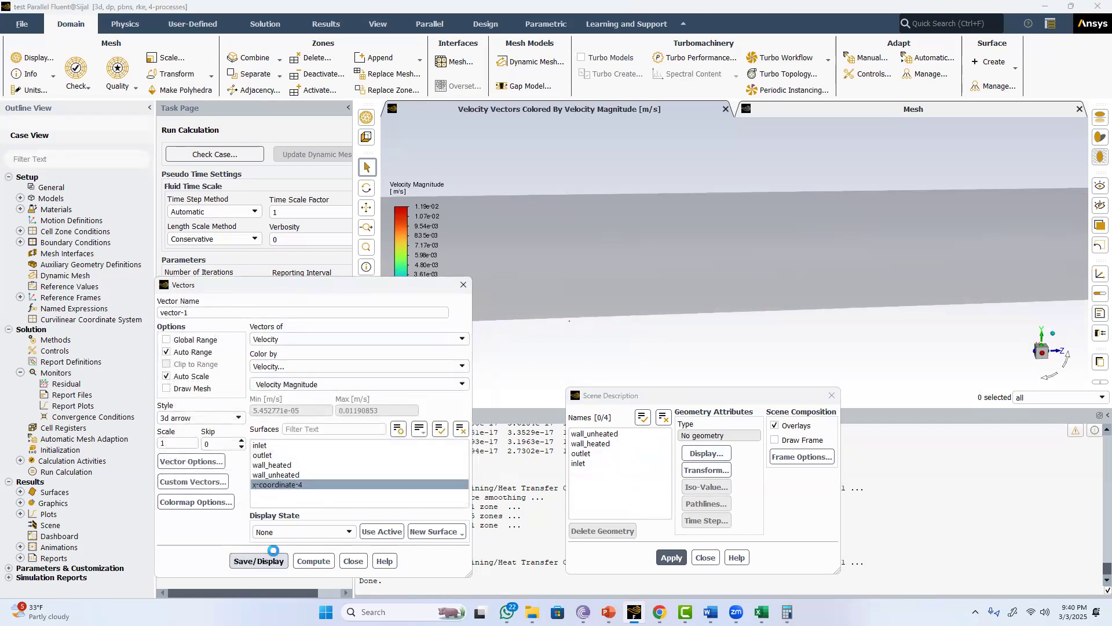
pyautogui.doubleClick(158, 443)
pyautogui.write('0.4')
pyautogui.click(258, 561)
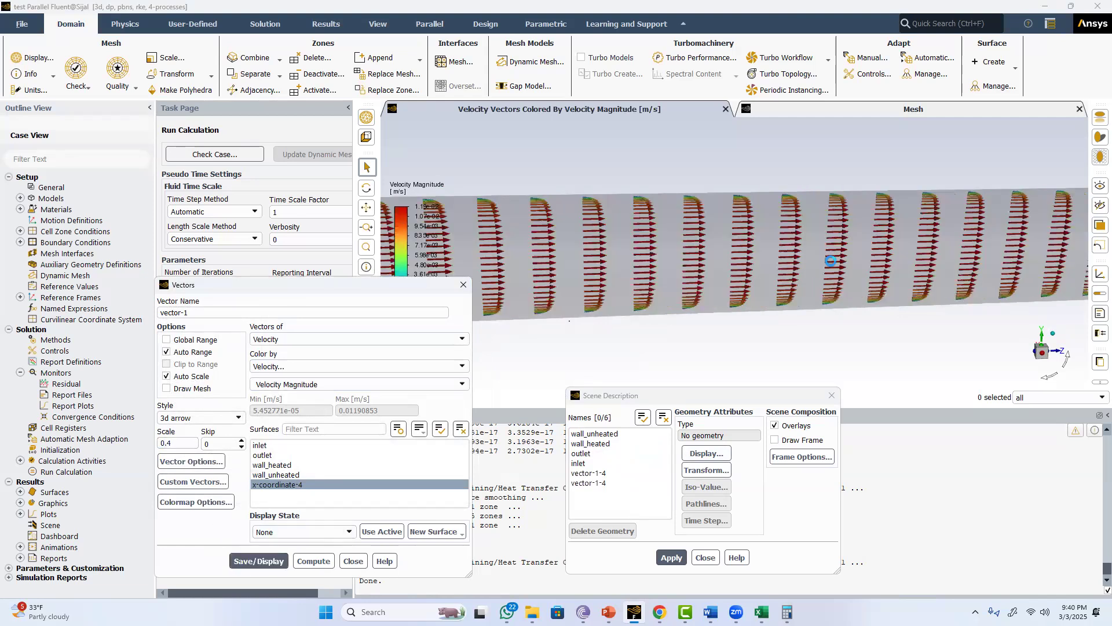
pyautogui.scroll(3, 859, 206)
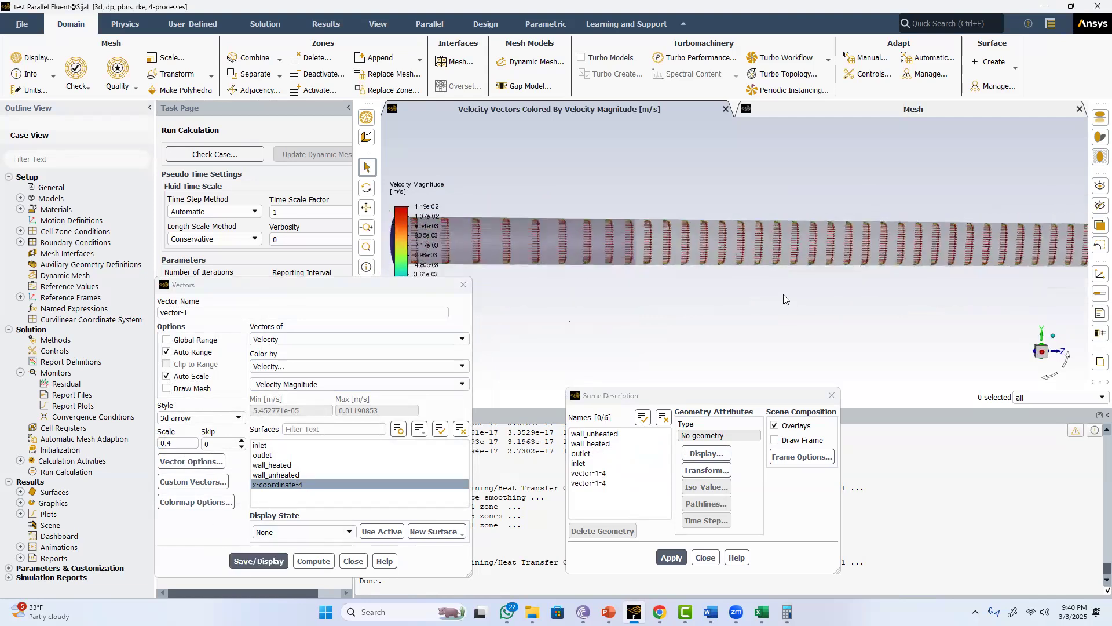
# Colour the velocity vectors by static temperature and redisplay them
pyautogui.click(284, 340)
pyautogui.click(288, 350)
pyautogui.click(288, 366)
pyautogui.click(273, 396)
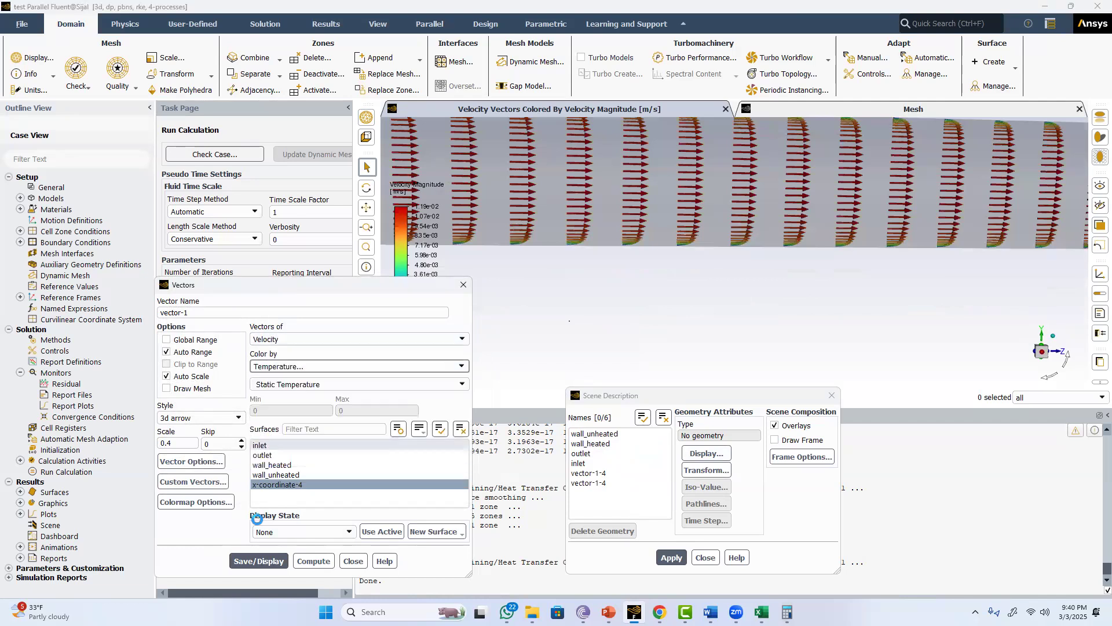
pyautogui.click(257, 560)
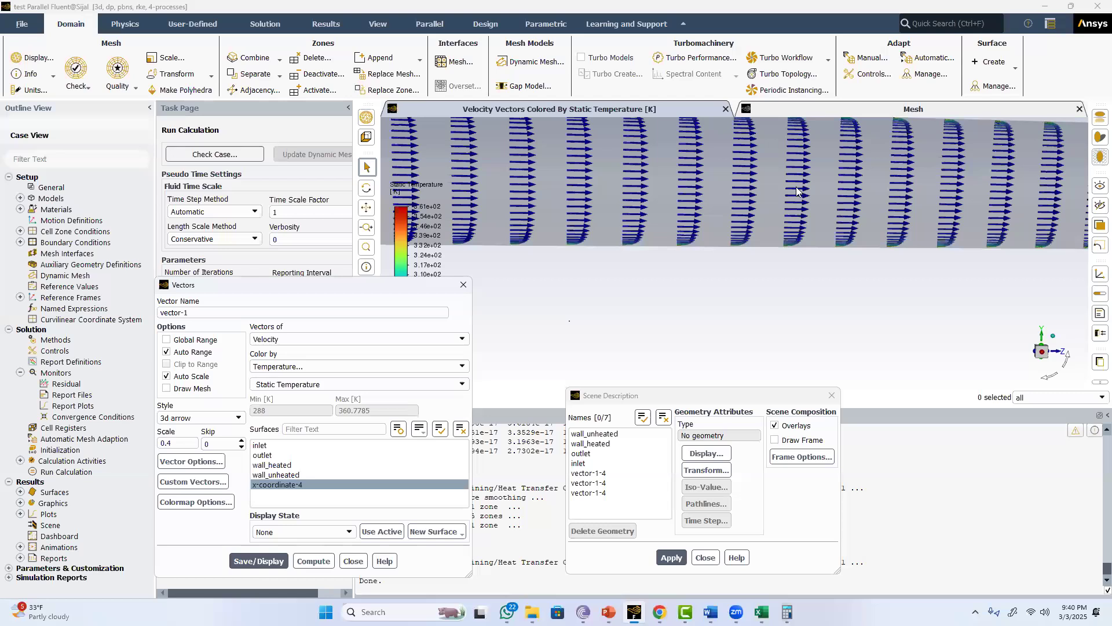
# Examine the temperature colouring of the vectors near the pipe wall against the uncovered colour legend
pyautogui.scroll(4, 797, 191)
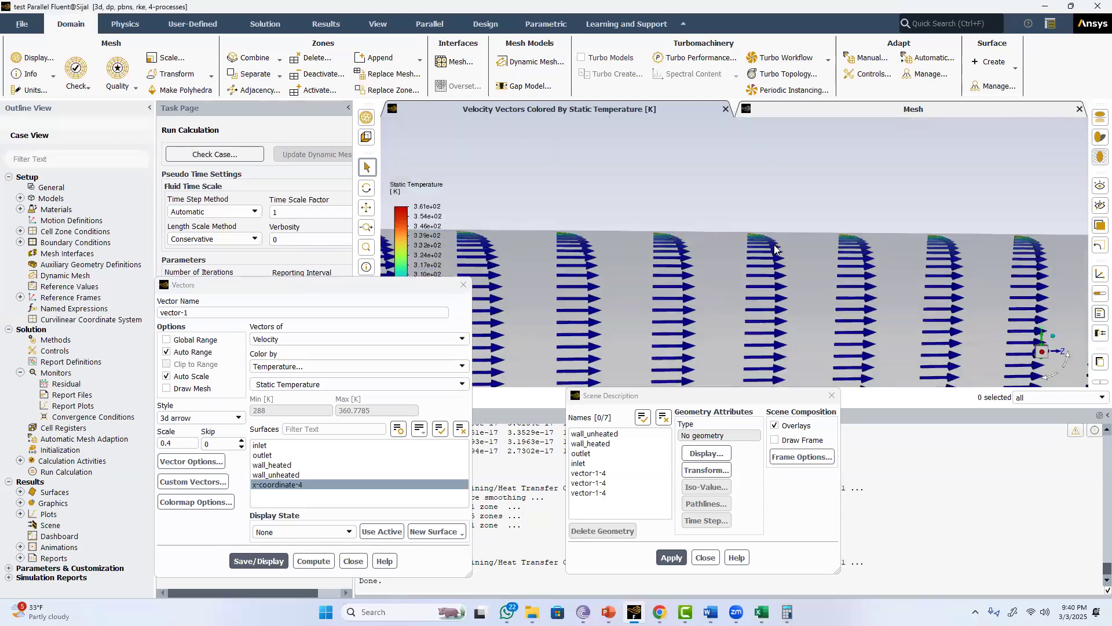
pyautogui.scroll(-3, 775, 250)
pyautogui.scroll(4, 825, 227)
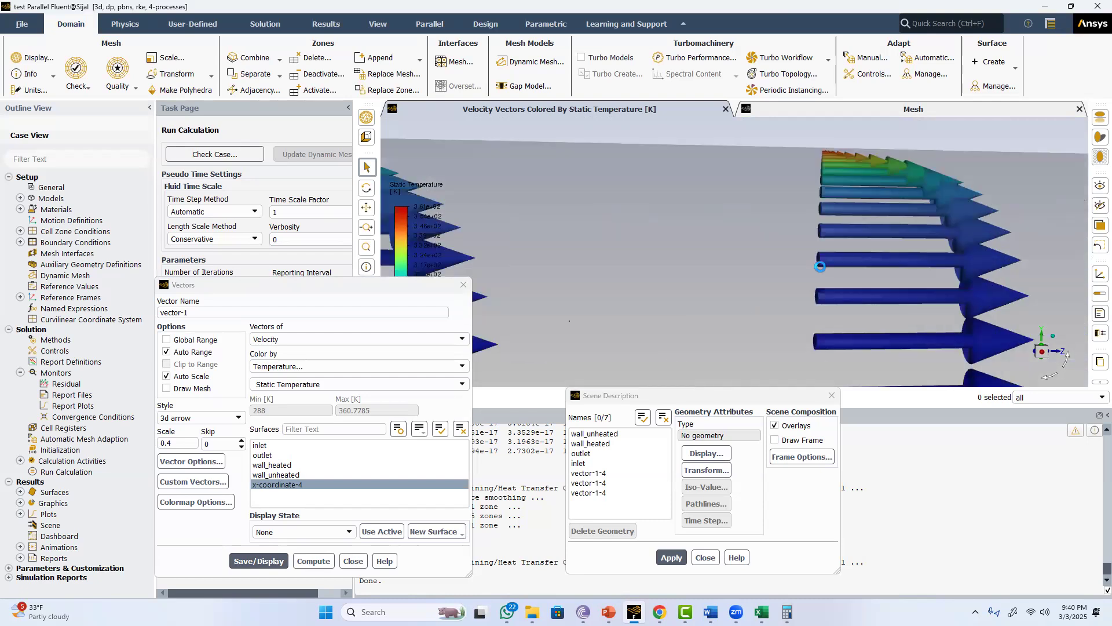
pyautogui.scroll(3, 820, 267)
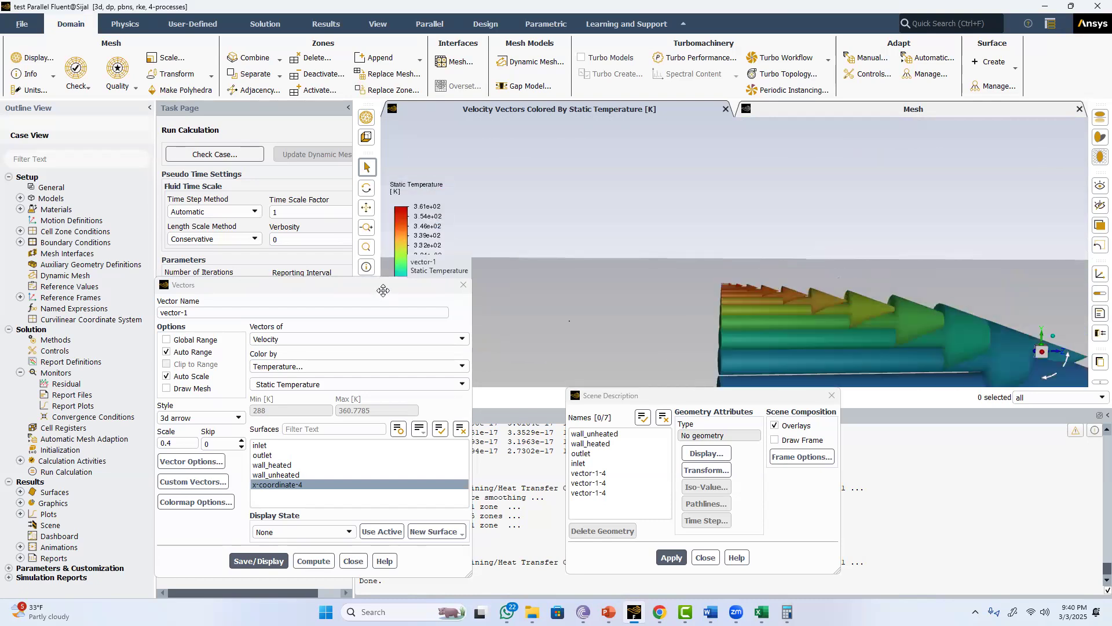
pyautogui.moveTo(383, 291); pyautogui.dragTo(267, 256)
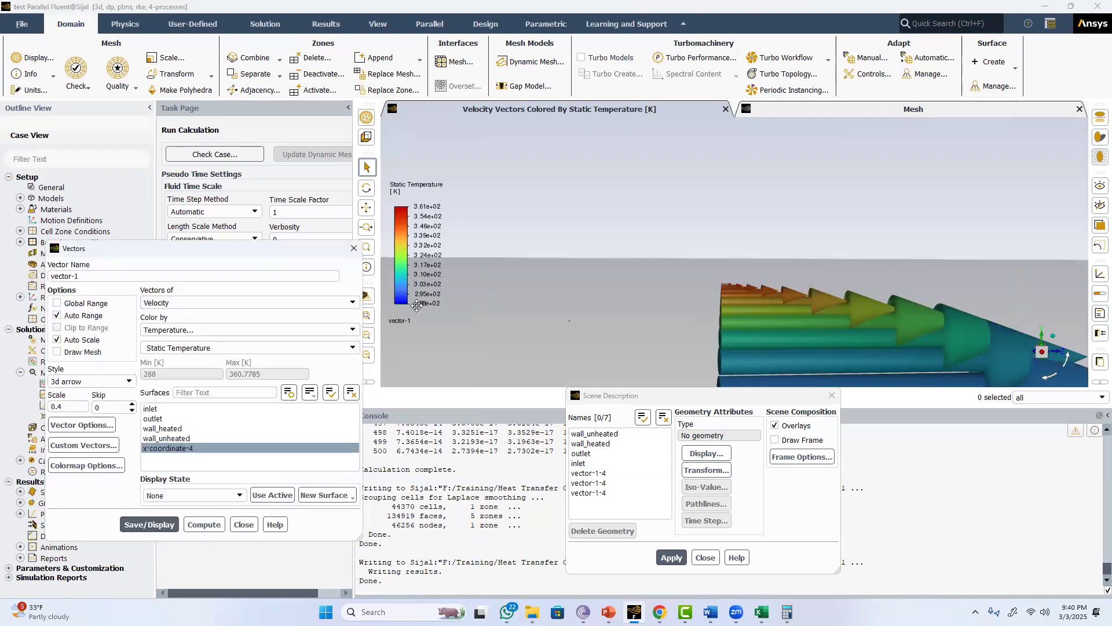
pyautogui.moveTo(776, 290); pyautogui.dragTo(734, 158)
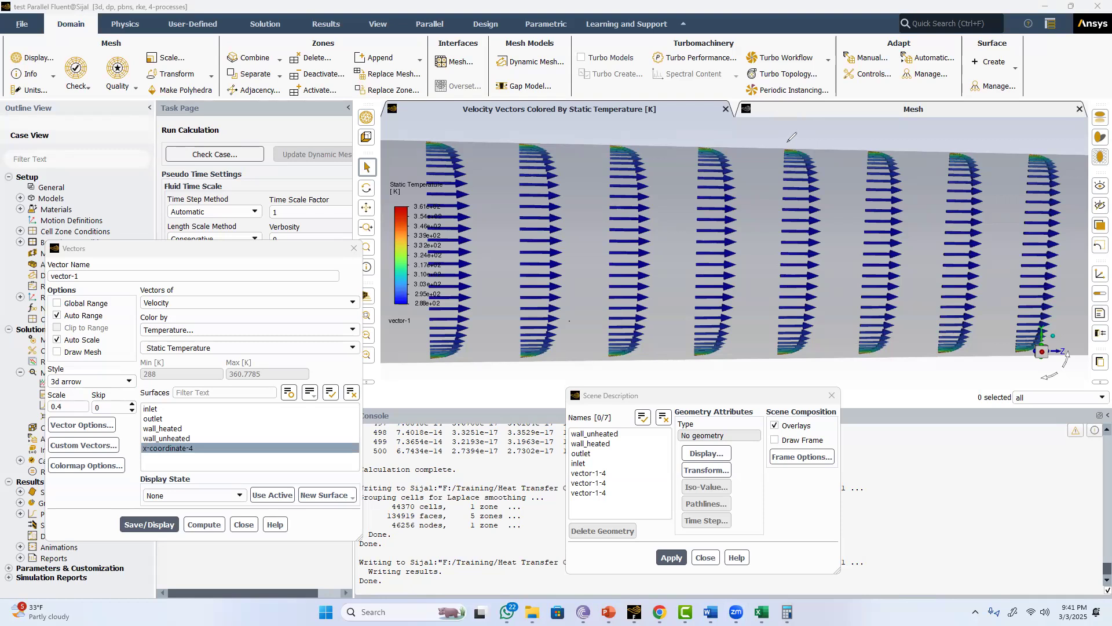
# Mark one vector section with a vertical line and circles, write "Tbulk" beside it, and clear the annotations
pyautogui.moveTo(787, 141); pyautogui.dragTo(789, 143)
pyautogui.moveTo(811, 231); pyautogui.dragTo(814, 232)
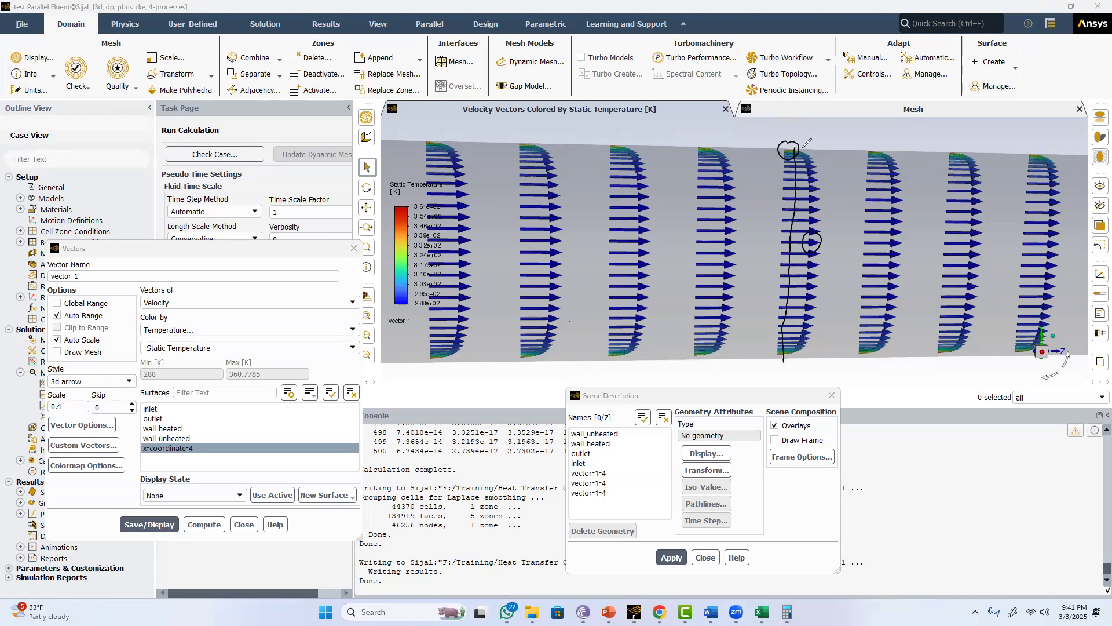
pyautogui.moveTo(800, 151); pyautogui.dragTo(853, 116)
pyautogui.moveTo(858, 128); pyautogui.dragTo(895, 138)
pyautogui.moveTo(873, 102)
pyautogui.mouseDown()
pyautogui.moveTo(863, 103)
pyautogui.moveTo(903, 133)
pyautogui.mouseUp()
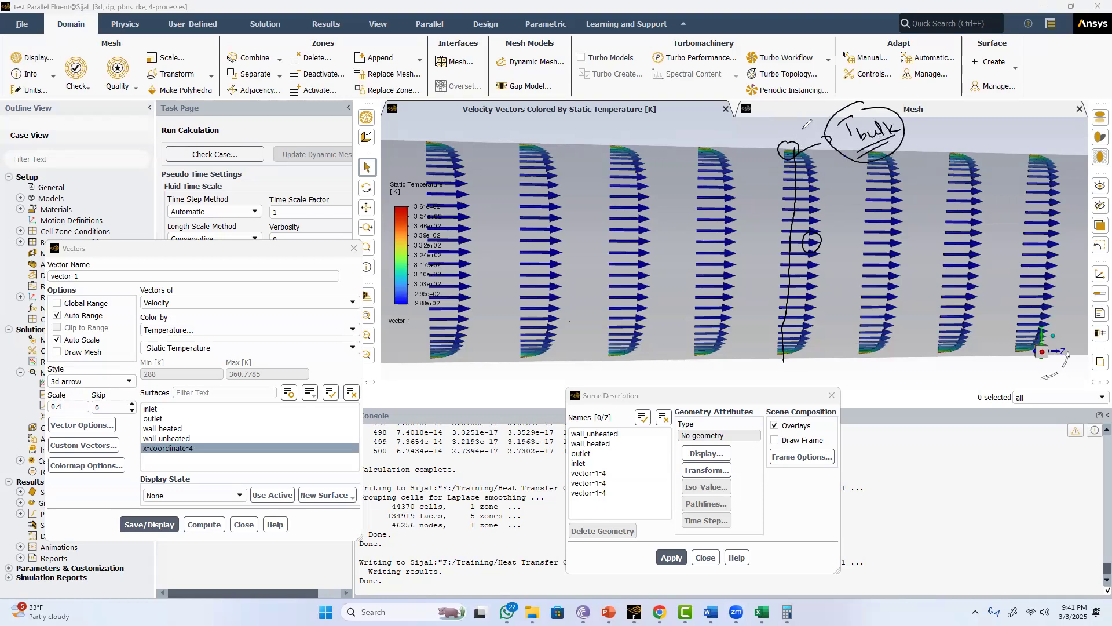
pyautogui.moveTo(793, 146)
pyautogui.mouseDown()
pyautogui.moveTo(808, 118)
pyautogui.moveTo(799, 135)
pyautogui.mouseUp()
pyautogui.press('Escape')
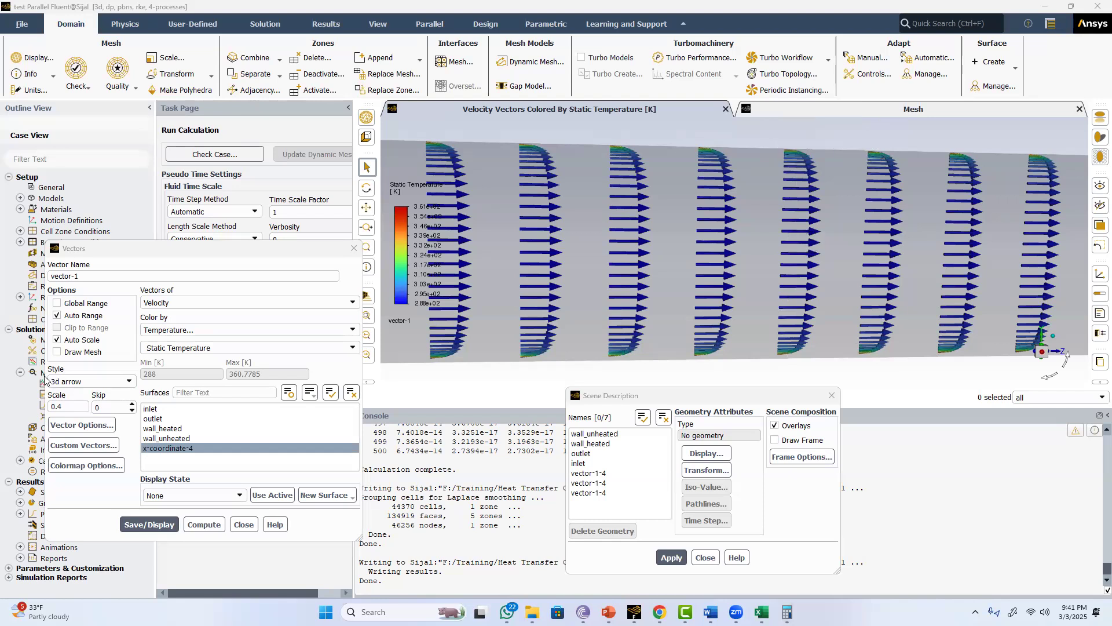
# Start a new iso-surface based on the mesh Z-Coordinate and compute its minimum and maximum range
pyautogui.click(326, 24)
pyautogui.click(35, 61)
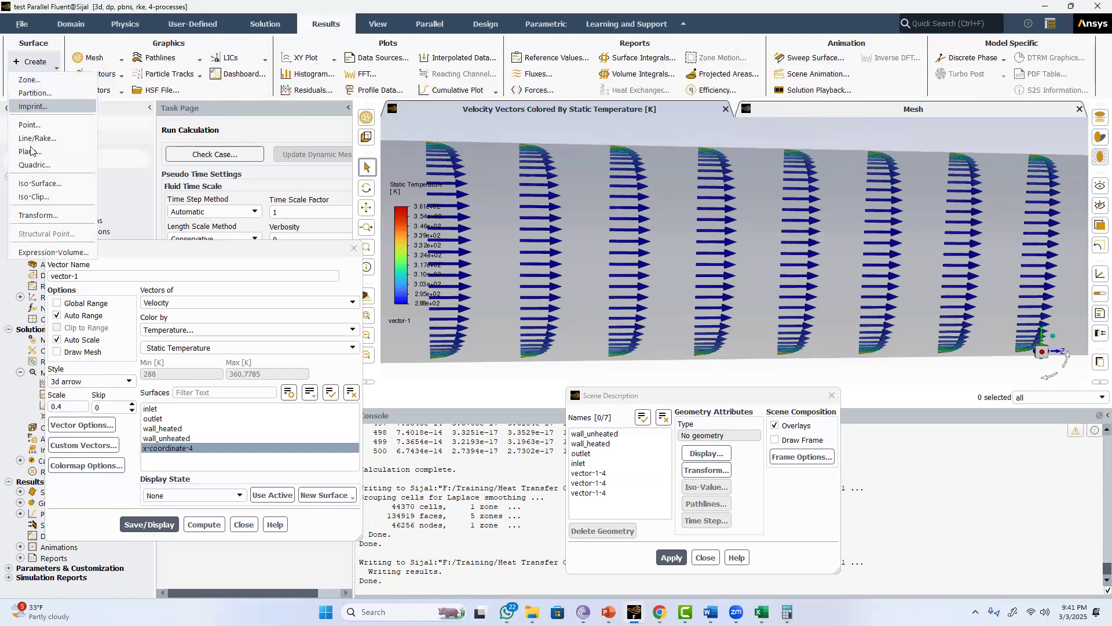
pyautogui.click(36, 183)
pyautogui.scroll(-6, 711, 257)
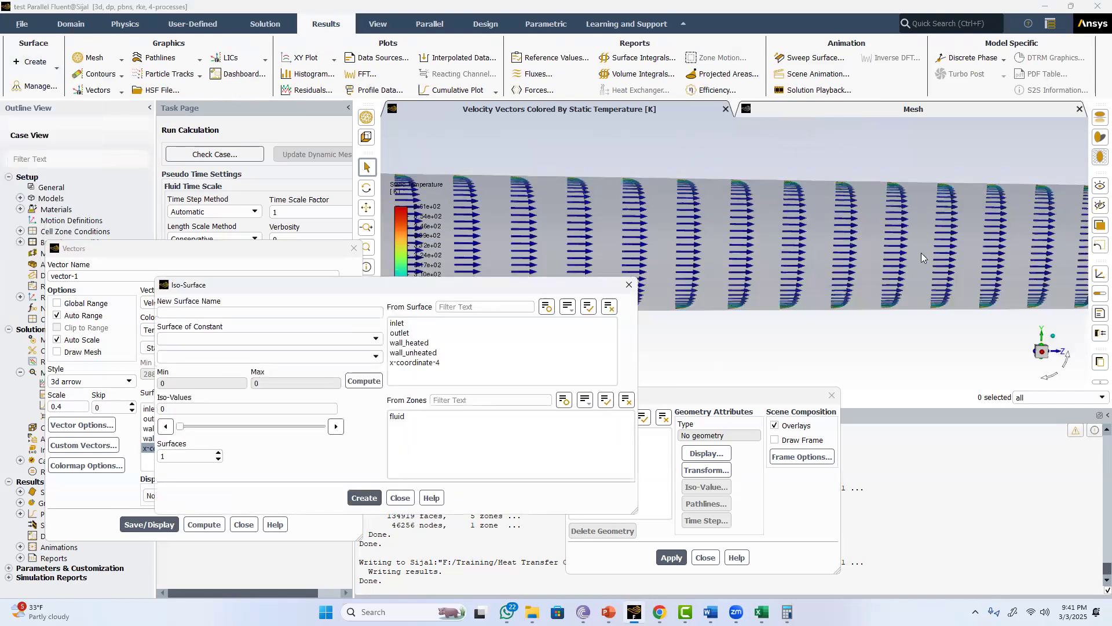
pyautogui.scroll(2, 842, 251)
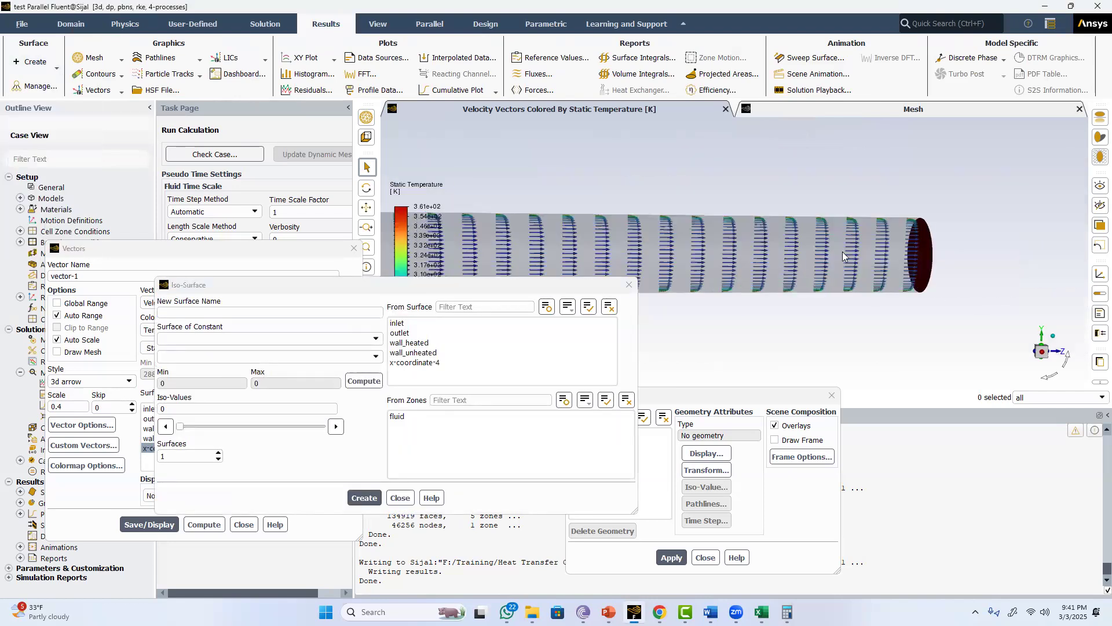
pyautogui.scroll(2, 790, 265)
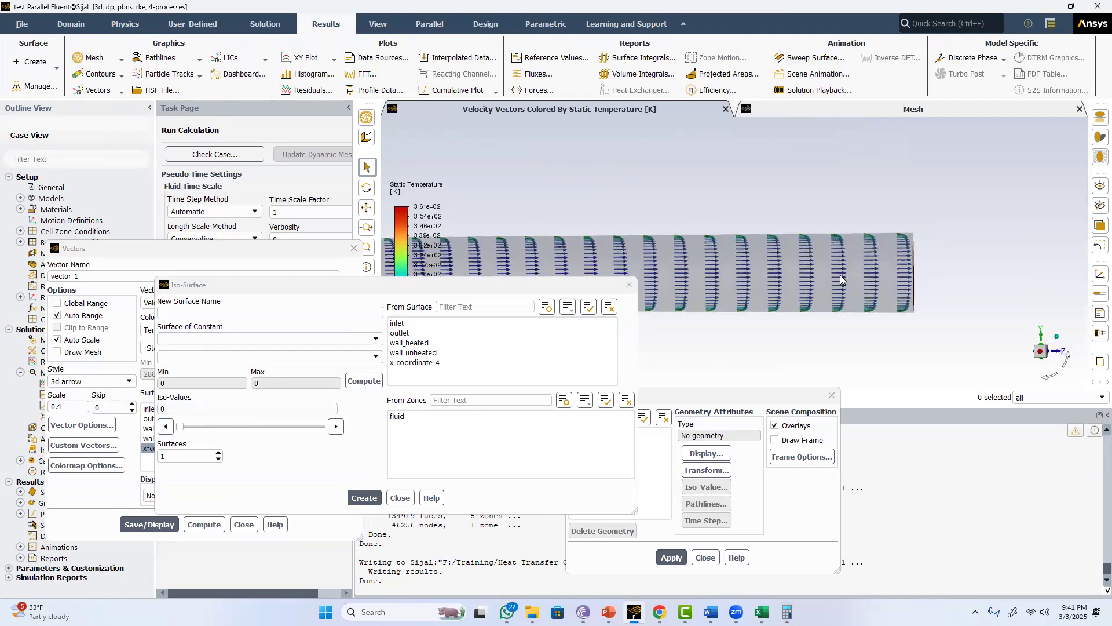
pyautogui.click(205, 340)
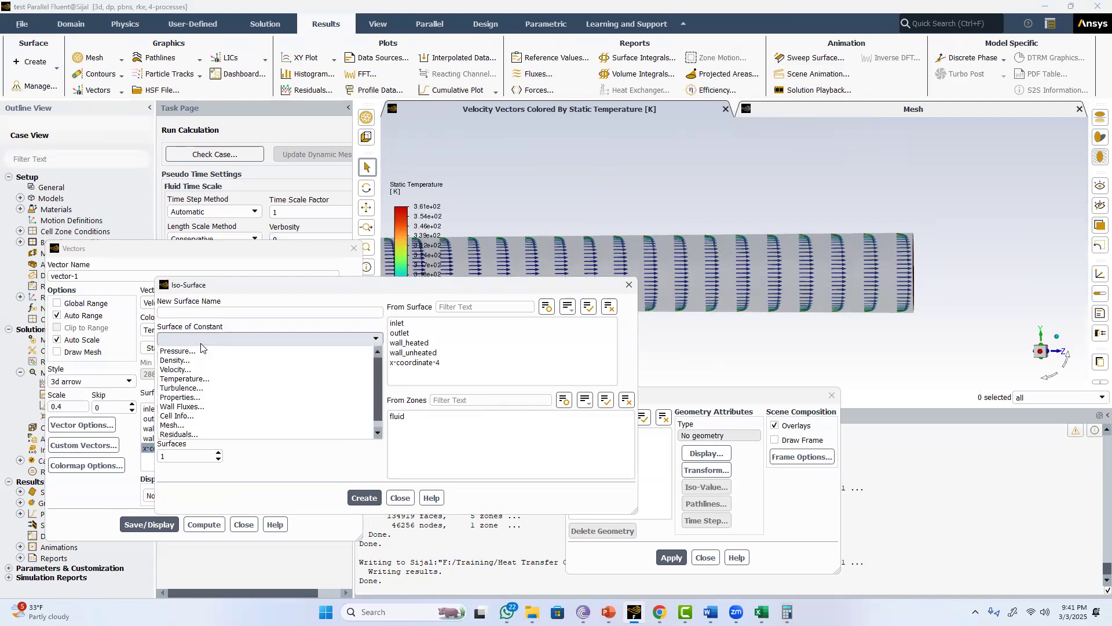
pyautogui.click(173, 425)
pyautogui.click(375, 358)
pyautogui.click(194, 382)
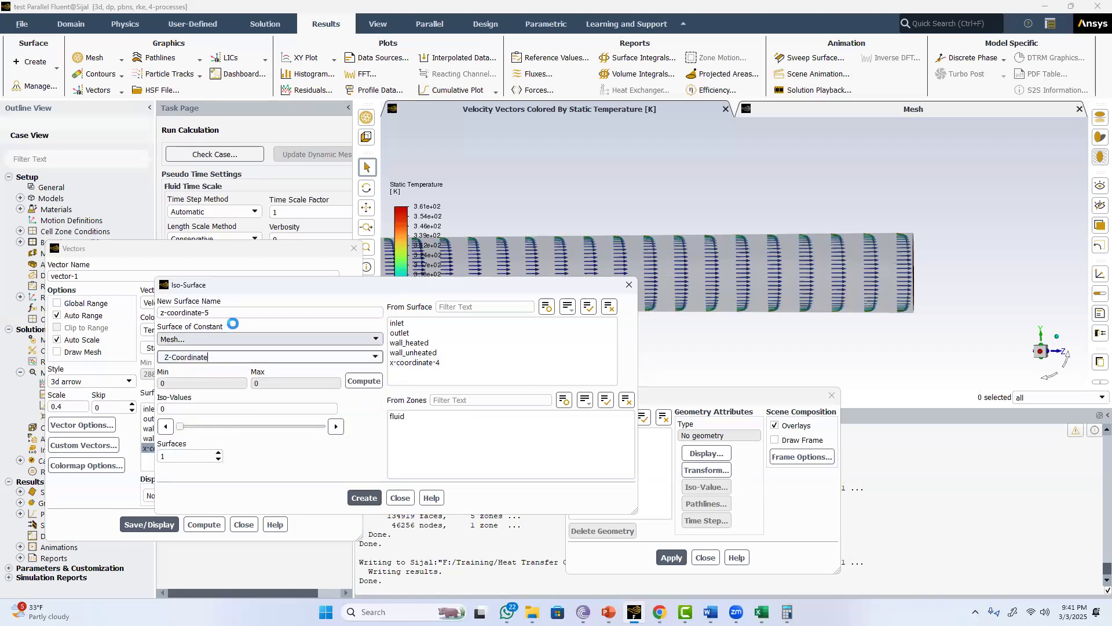
pyautogui.click(237, 313)
pyautogui.click(186, 409)
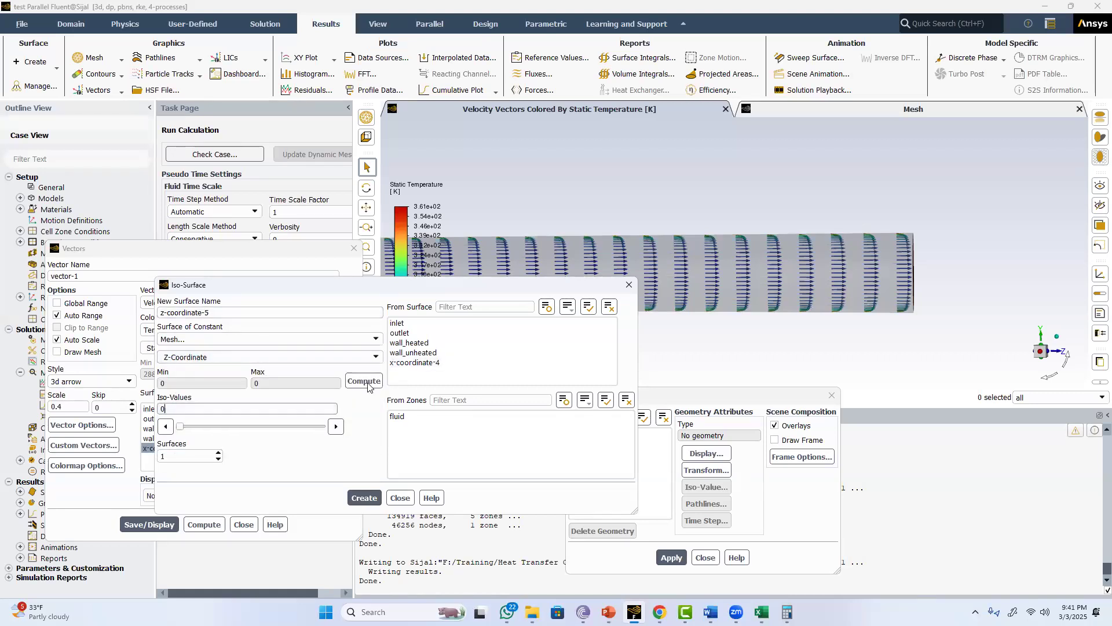
pyautogui.click(365, 381)
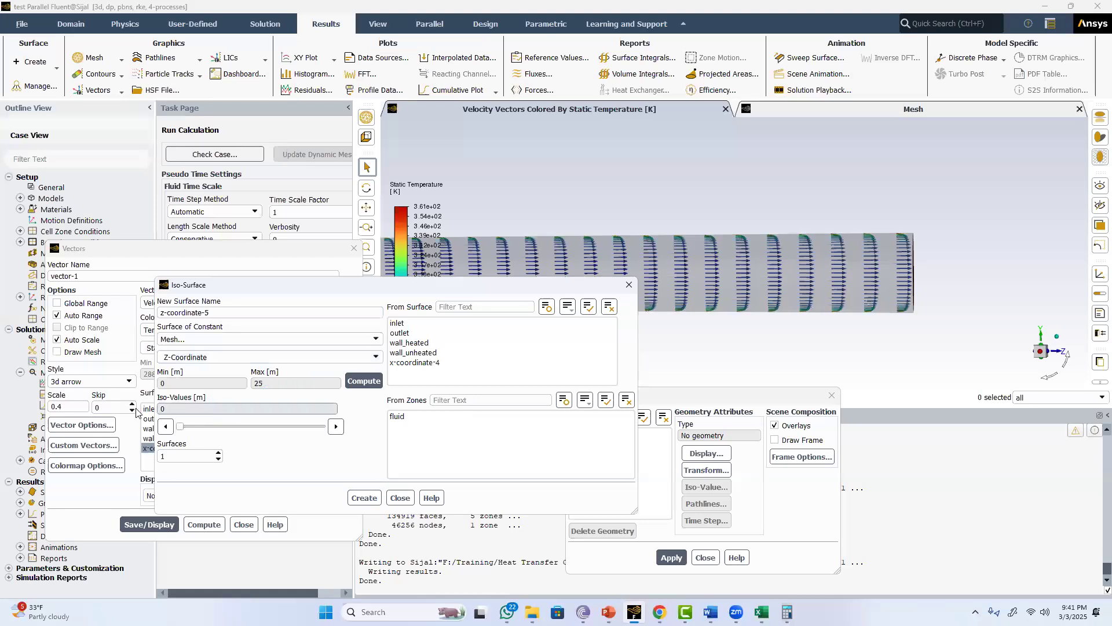
# Set the iso-value to 24 m, name the surface z-surface-24m and create it
pyautogui.press('BackSpace')
pyautogui.write('24')
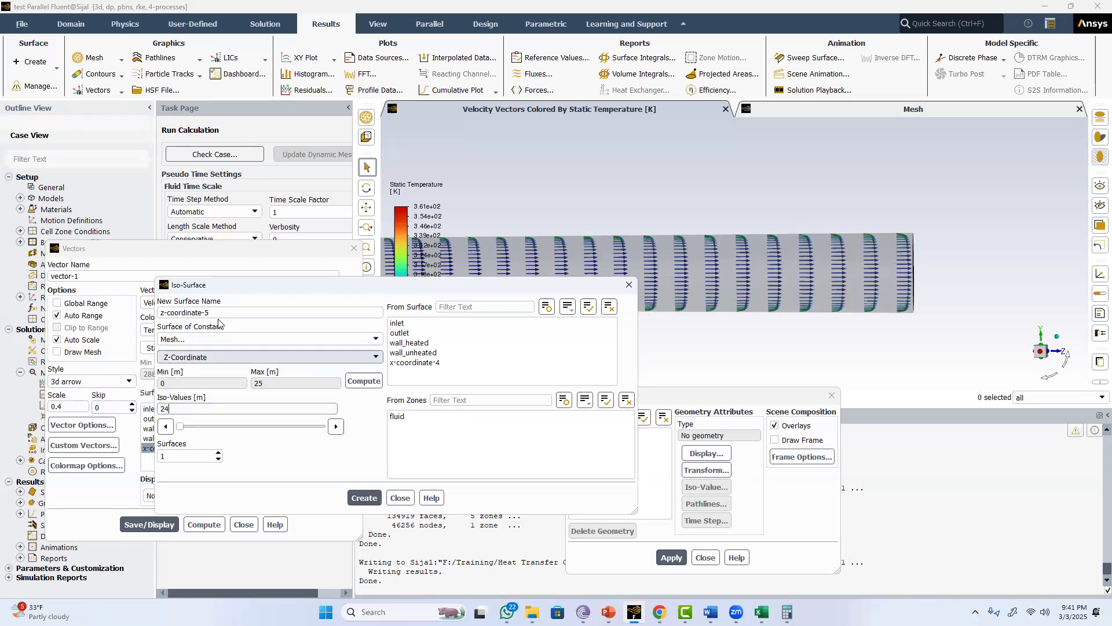
pyautogui.moveTo(224, 312); pyautogui.dragTo(167, 312)
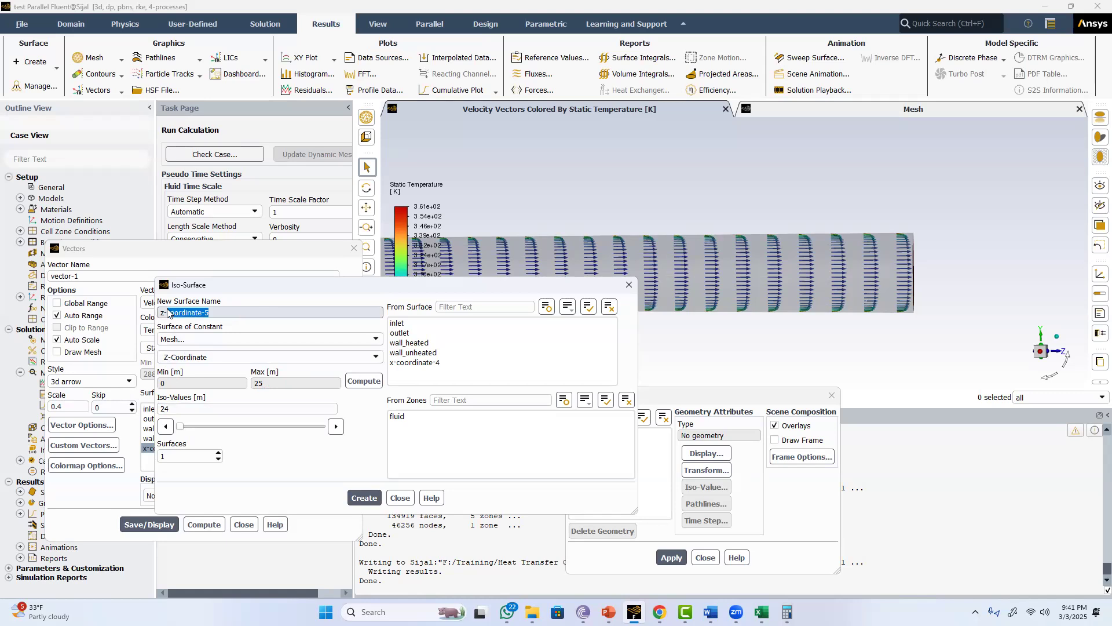
pyautogui.press('BackSpace')
pyautogui.click(364, 498)
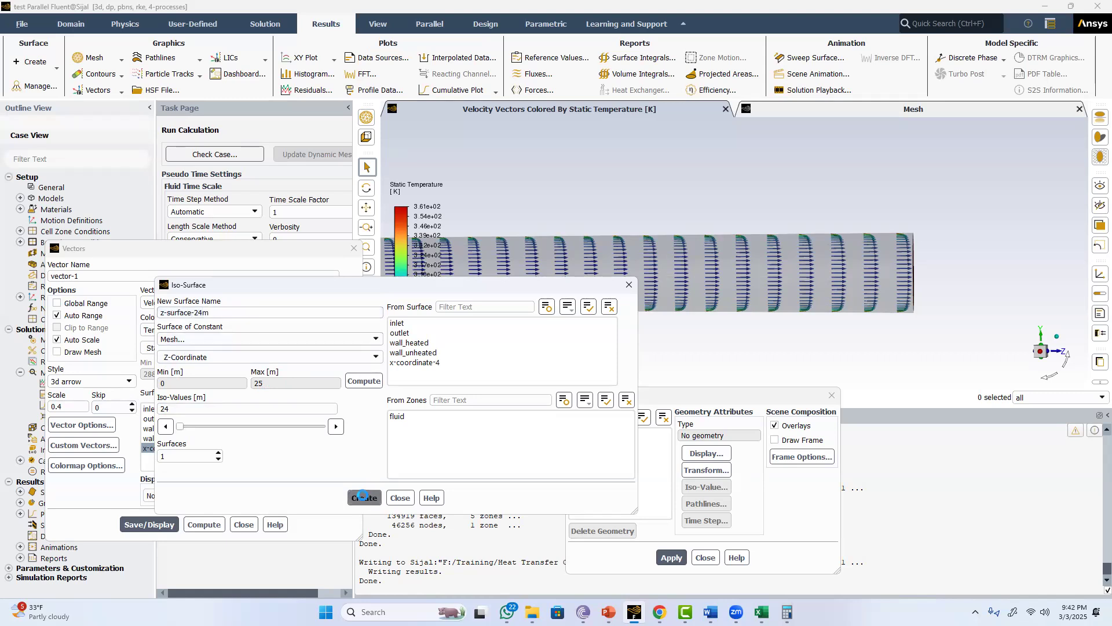
# Create a Z-Coordinate iso-surface named z-line-24m at 24 m, taken from the wall_heated surface
pyautogui.click(413, 342)
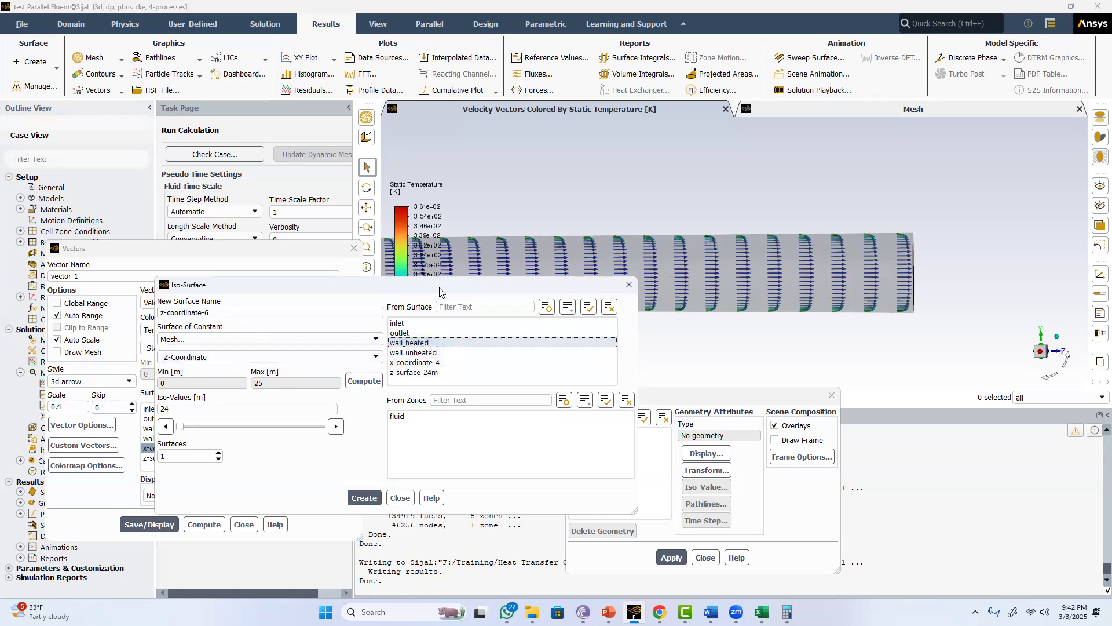
pyautogui.moveTo(454, 282); pyautogui.dragTo(470, 372)
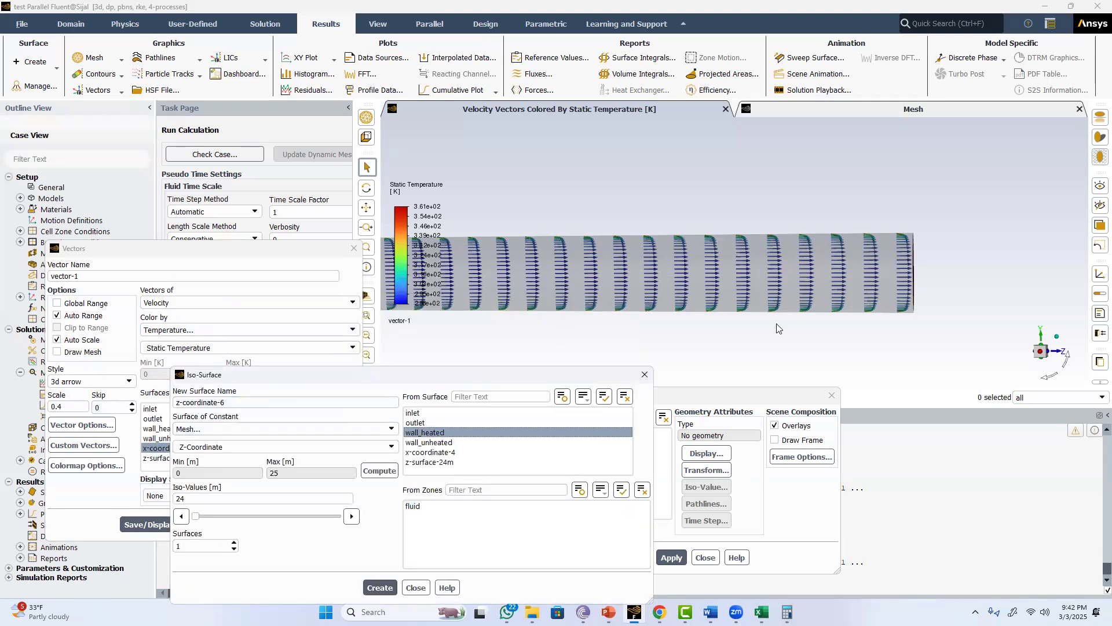
pyautogui.moveTo(227, 403); pyautogui.dragTo(186, 404)
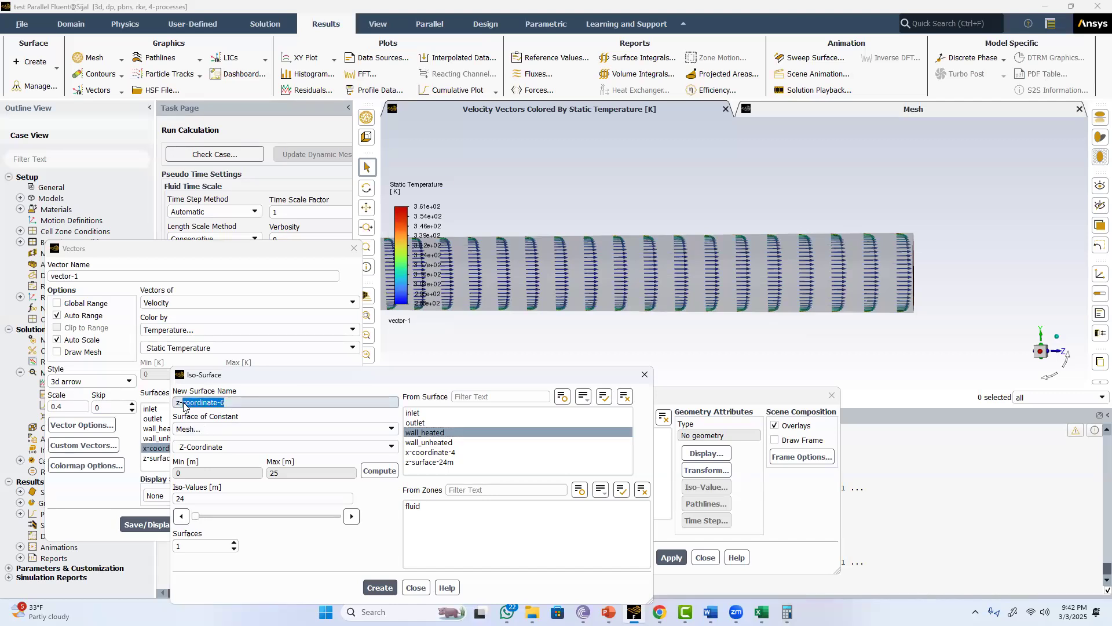
pyautogui.press('BackSpace')
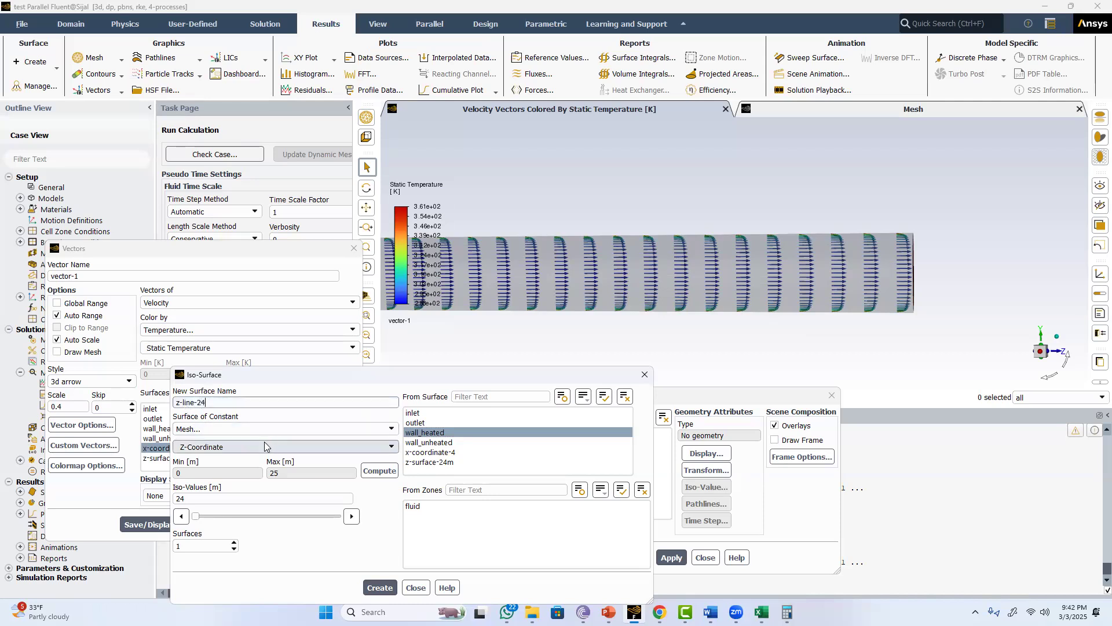
pyautogui.write('line-24')
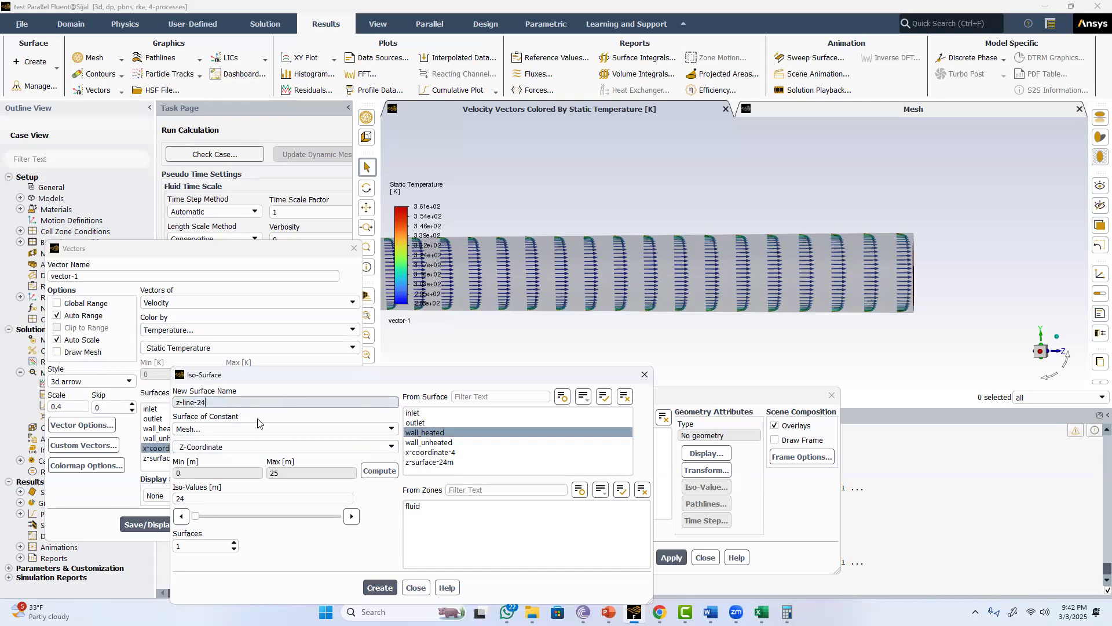
pyautogui.write('m')
pyautogui.moveTo(279, 380); pyautogui.dragTo(213, 224)
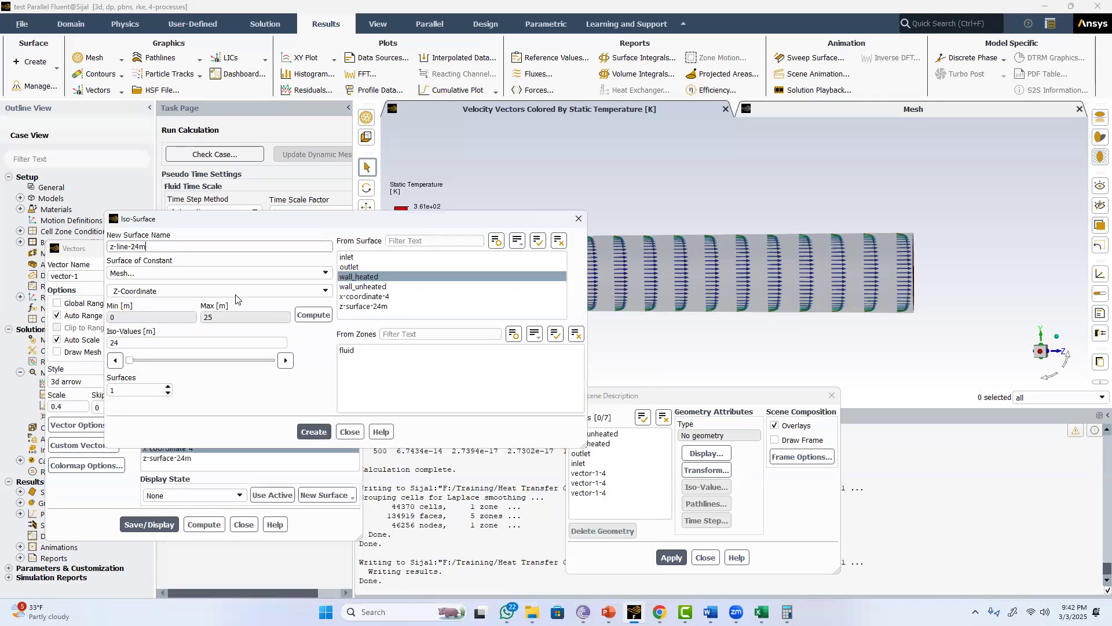
pyautogui.click(310, 435)
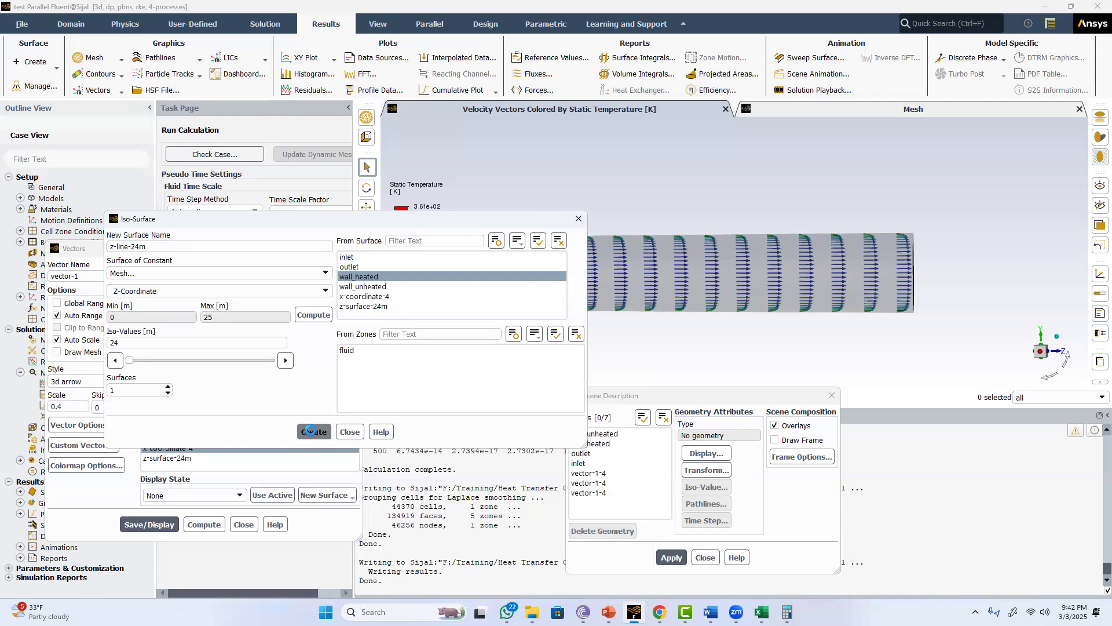
pyautogui.click(350, 432)
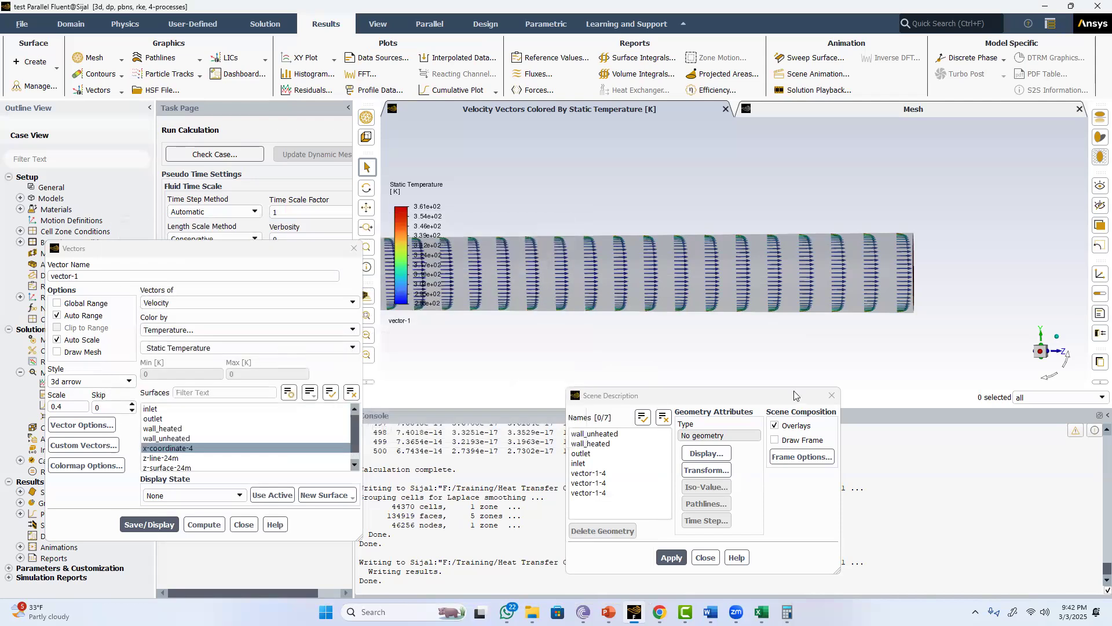
# Display the z-surface-24m section and the z-line-24m ring in the pipe as mesh surfaces with faces
pyautogui.click(833, 395)
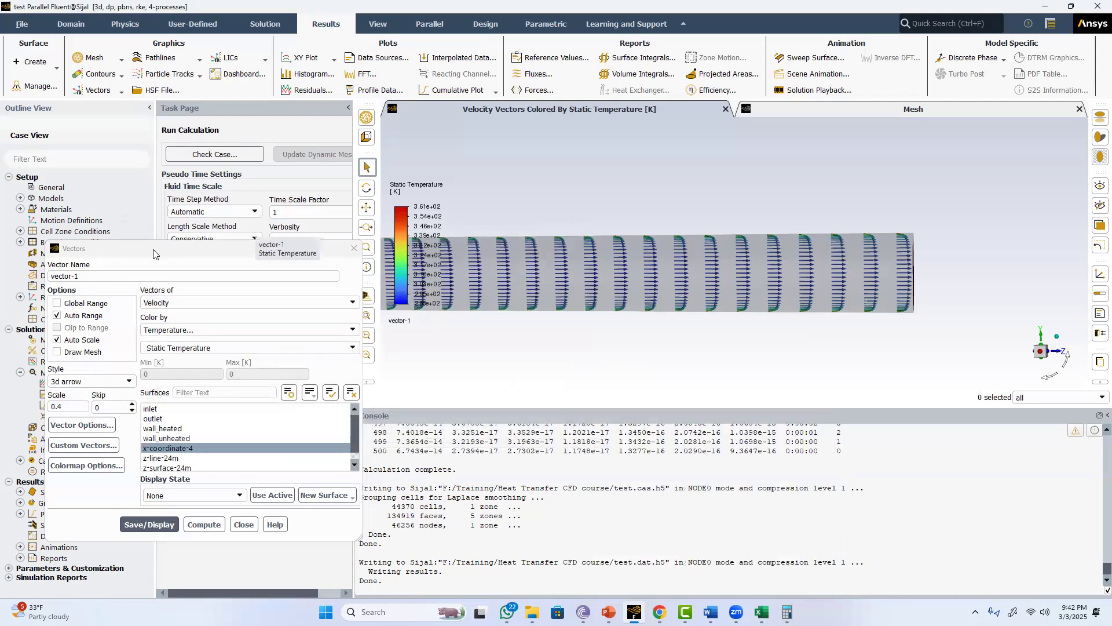
pyautogui.click(70, 25)
pyautogui.click(32, 58)
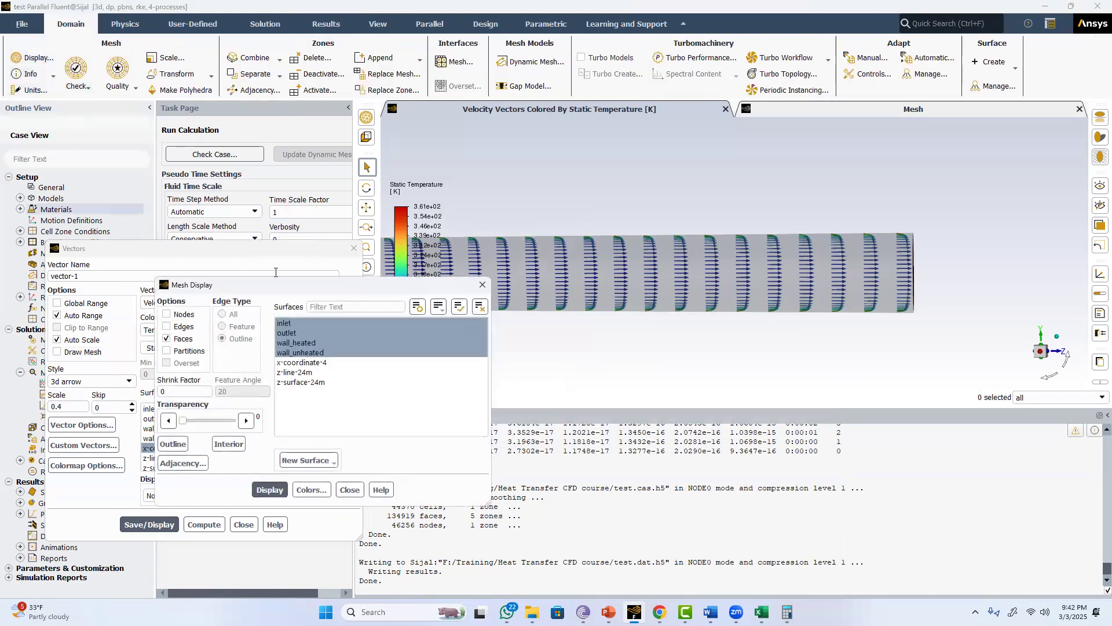
pyautogui.click(475, 309)
pyautogui.click(303, 382)
pyautogui.click(270, 490)
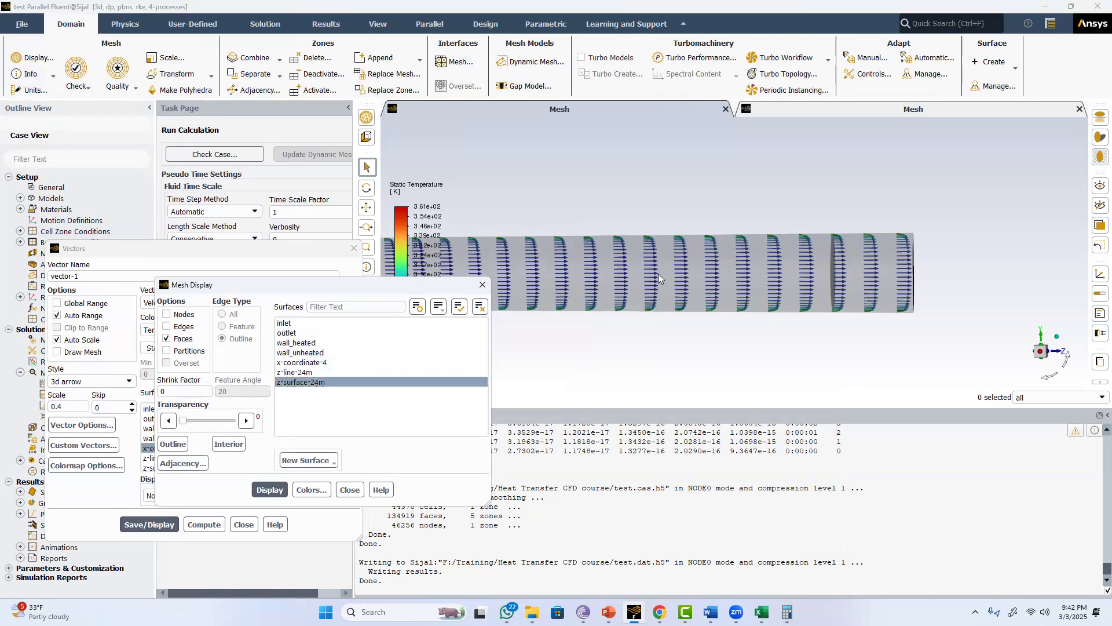
pyautogui.moveTo(751, 281); pyautogui.dragTo(750, 212)
pyautogui.scroll(2, 776, 212)
pyautogui.scroll(2, 750, 212)
pyautogui.scroll(-2, 747, 265)
pyautogui.moveTo(748, 260); pyautogui.dragTo(643, 202)
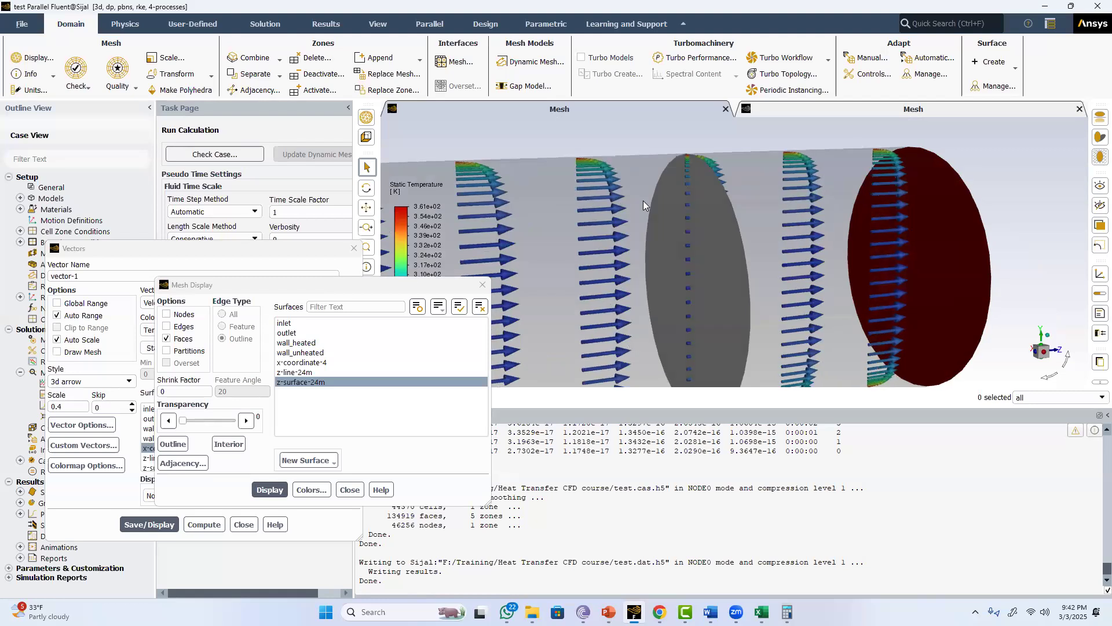
pyautogui.click(302, 372)
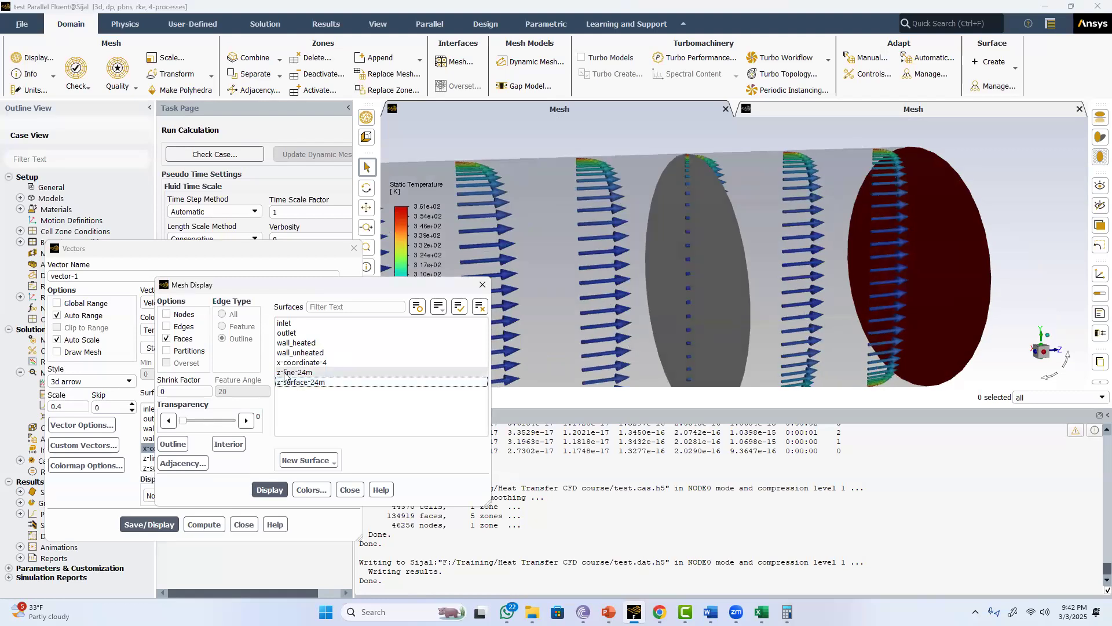
pyautogui.click(268, 491)
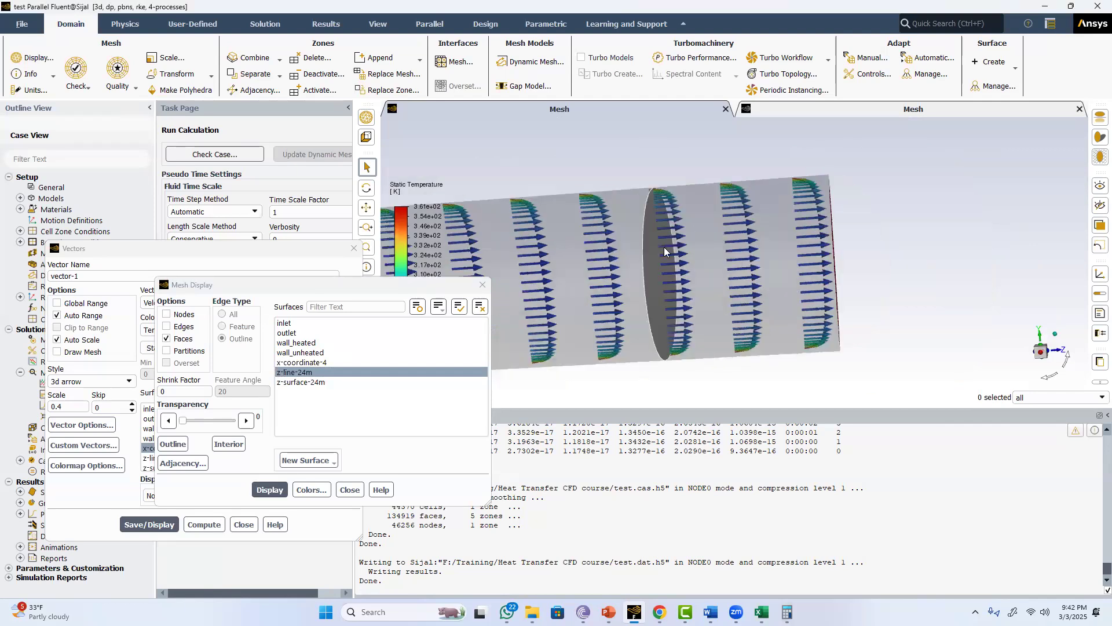
# Delete the three velocity vector geometries and z-surface-24m from the scene, keeping the pipe surfaces and z-line-24m
pyautogui.click(378, 24)
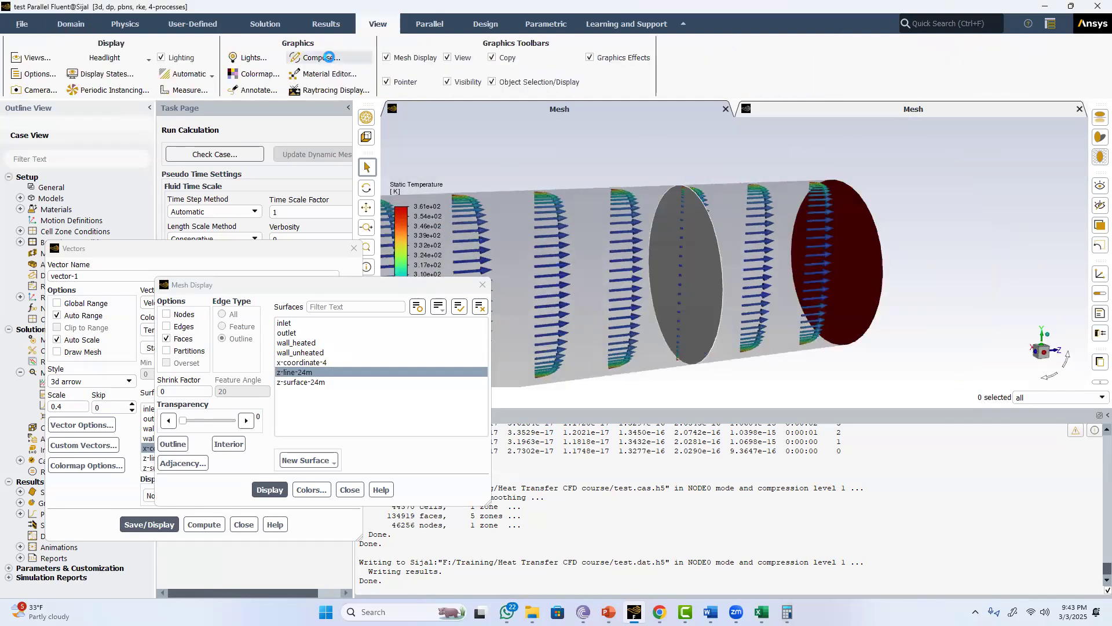
pyautogui.click(316, 57)
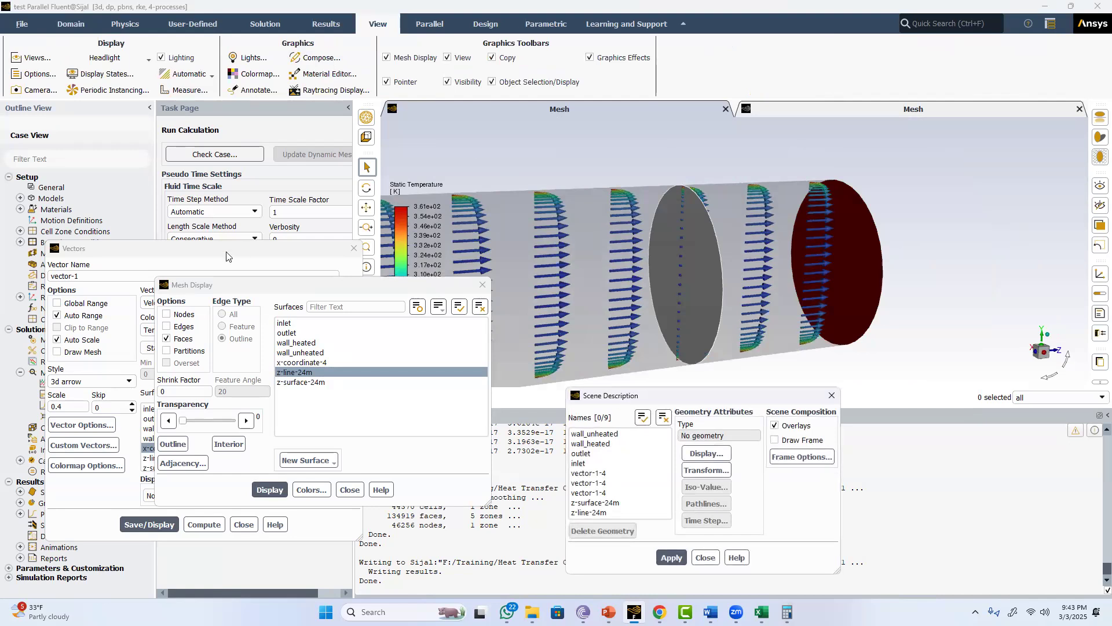
pyautogui.moveTo(227, 256); pyautogui.dragTo(223, 241)
pyautogui.click(207, 317)
pyautogui.keyDown('shift'); pyautogui.click(208, 337); pyautogui.keyUp('shift')
pyautogui.click(203, 373)
pyautogui.click(211, 317)
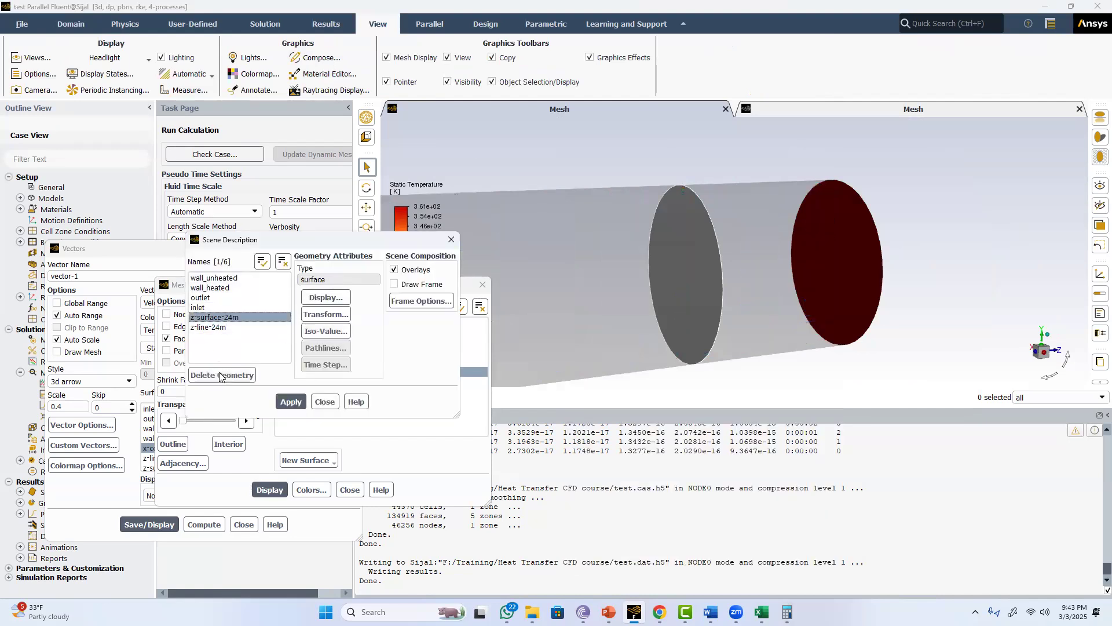
pyautogui.click(220, 375)
pyautogui.scroll(2, 741, 218)
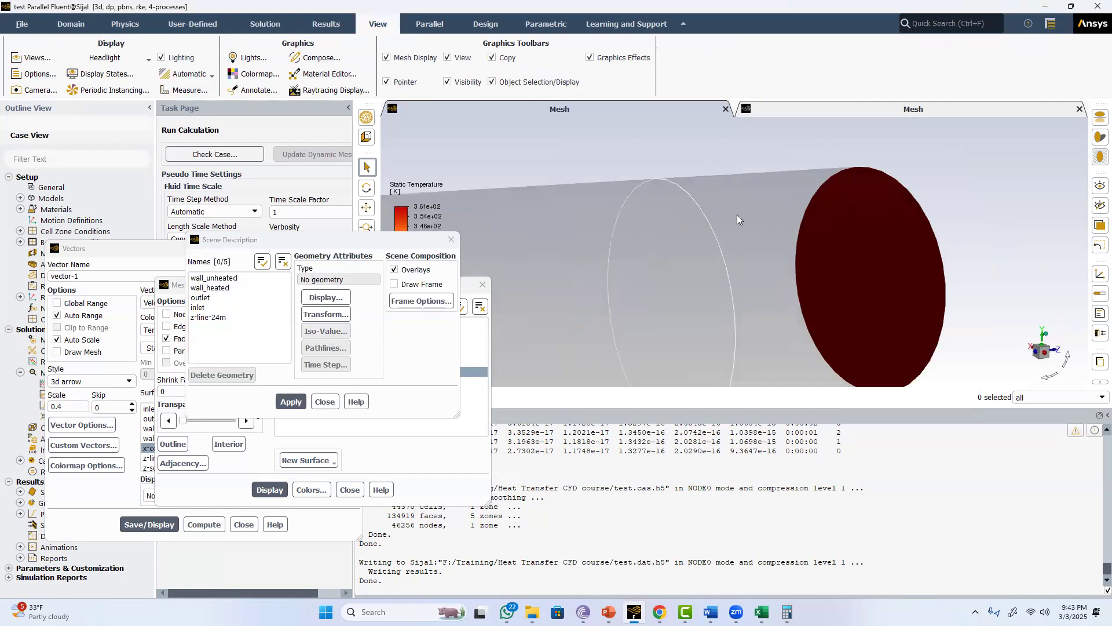
pyautogui.scroll(-1, 738, 219)
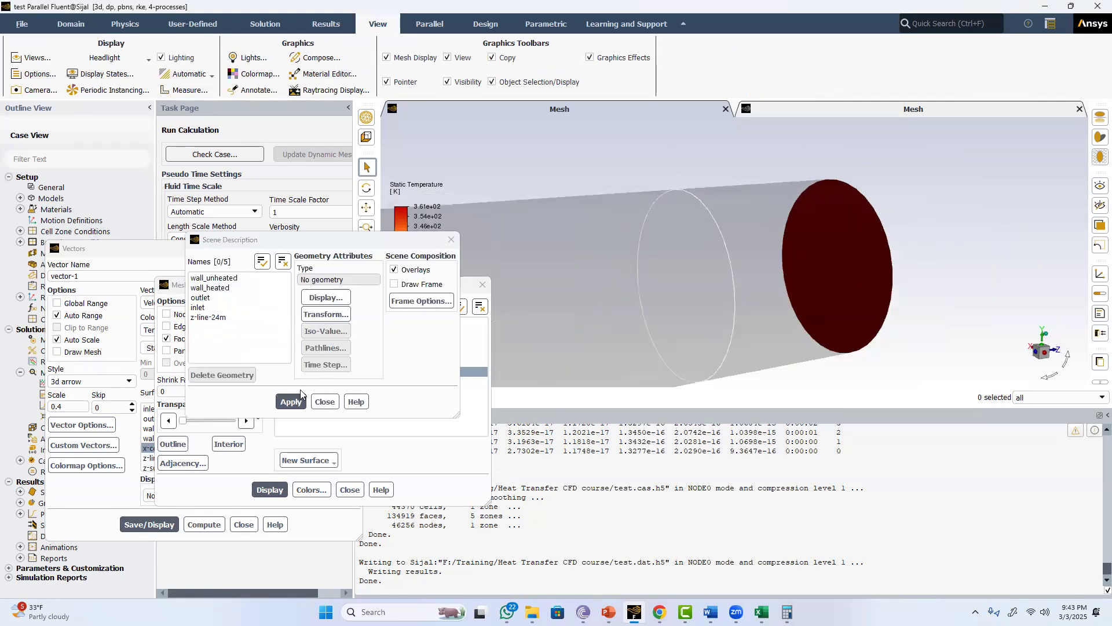
# Set the mesh colour of the surface type to light green
pyautogui.click(313, 490)
pyautogui.click(174, 315)
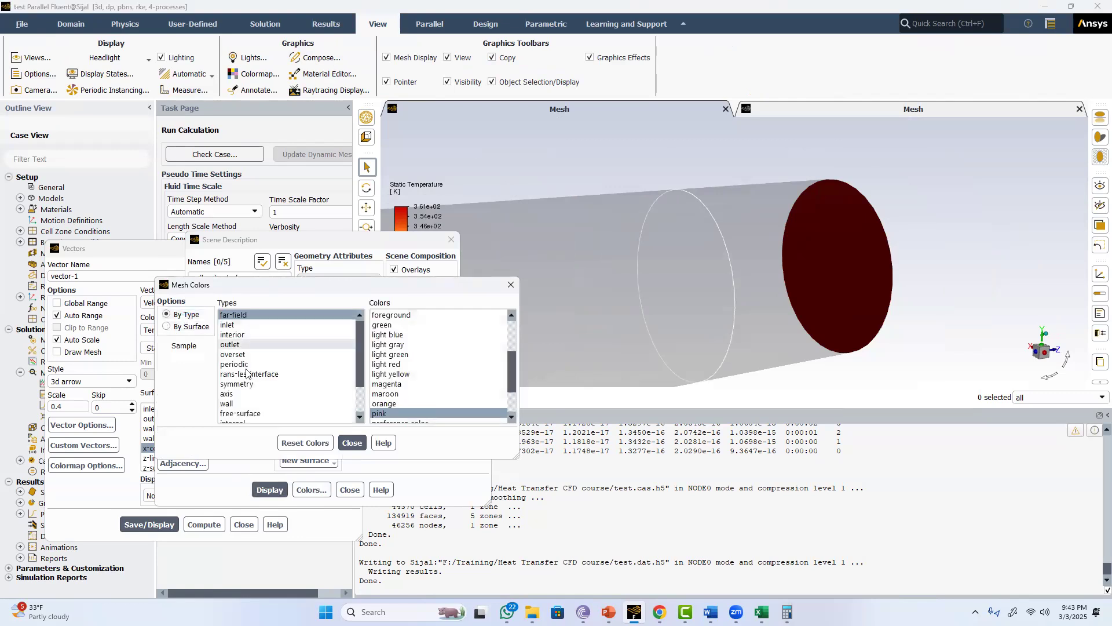
pyautogui.scroll(-2, 247, 375)
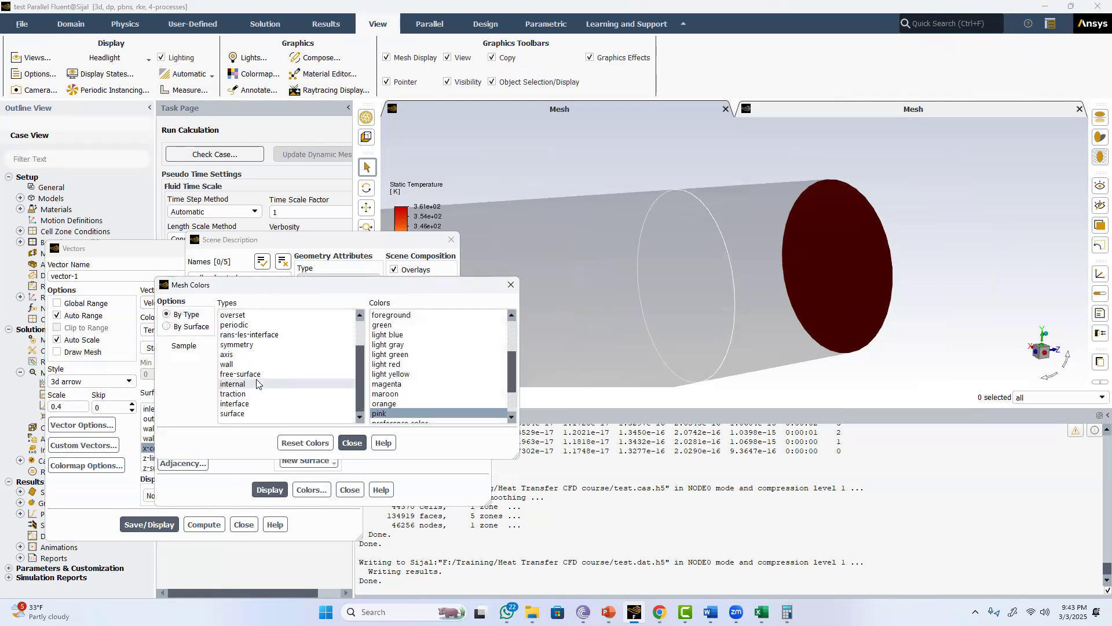
pyautogui.click(241, 413)
pyautogui.click(411, 345)
pyautogui.click(353, 443)
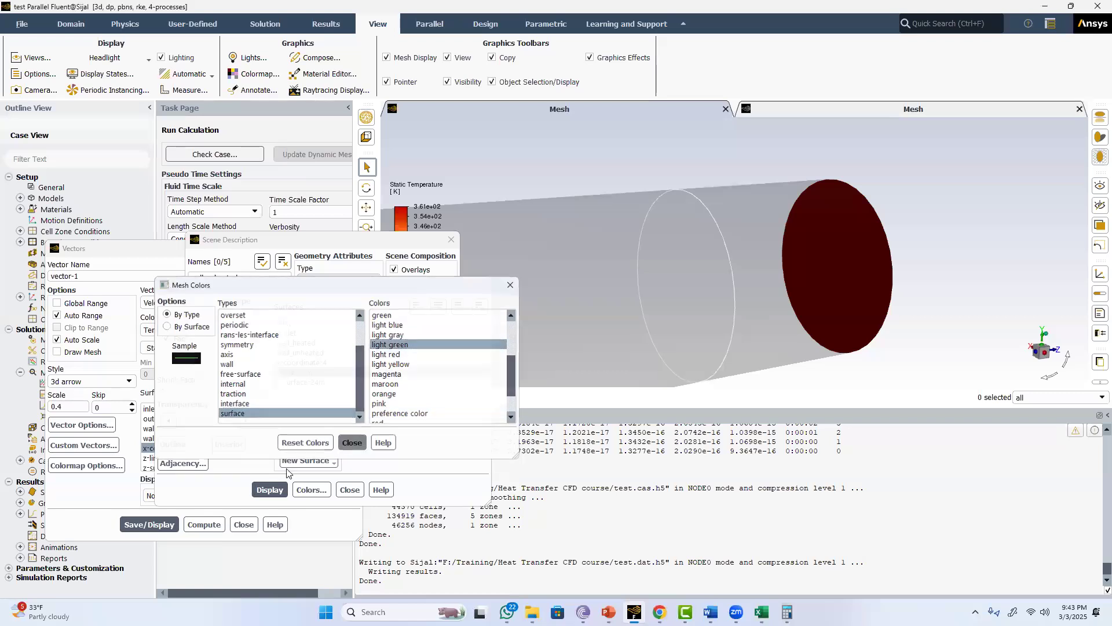
# Redisplay z-line-24m together with z-surface-24m in the new colour inside the transparent pipe
pyautogui.click(269, 489)
pyautogui.moveTo(729, 180)
pyautogui.mouseDown()
pyautogui.moveTo(786, 198)
pyautogui.moveTo(681, 184)
pyautogui.moveTo(733, 184)
pyautogui.mouseUp()
pyautogui.click(294, 382)
pyautogui.click(269, 489)
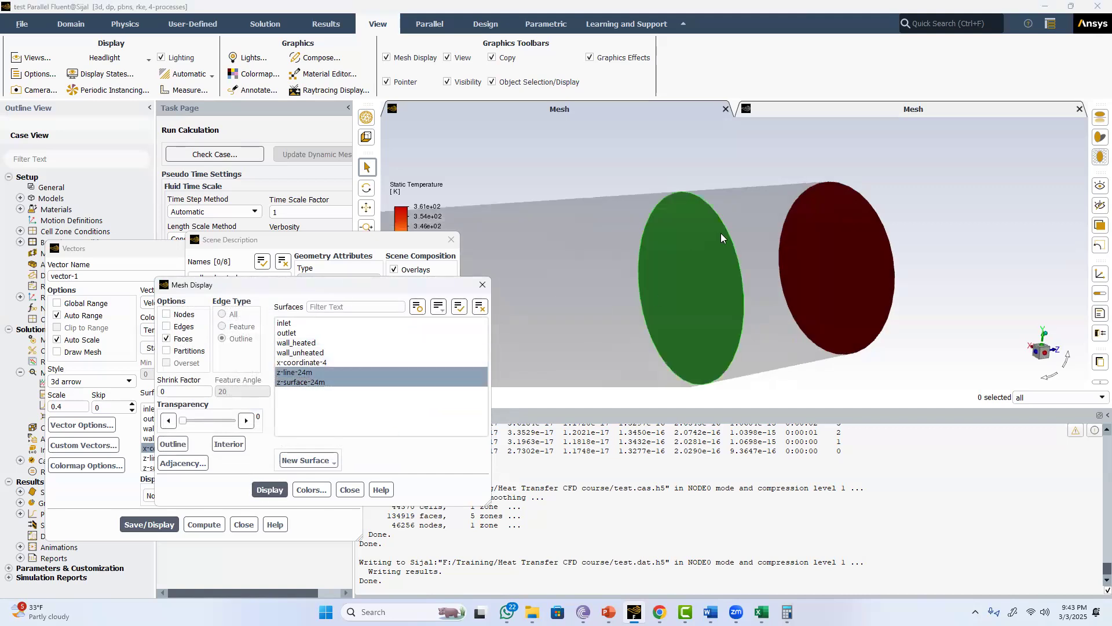
pyautogui.moveTo(721, 237); pyautogui.dragTo(723, 243)
pyautogui.scroll(3, 735, 187)
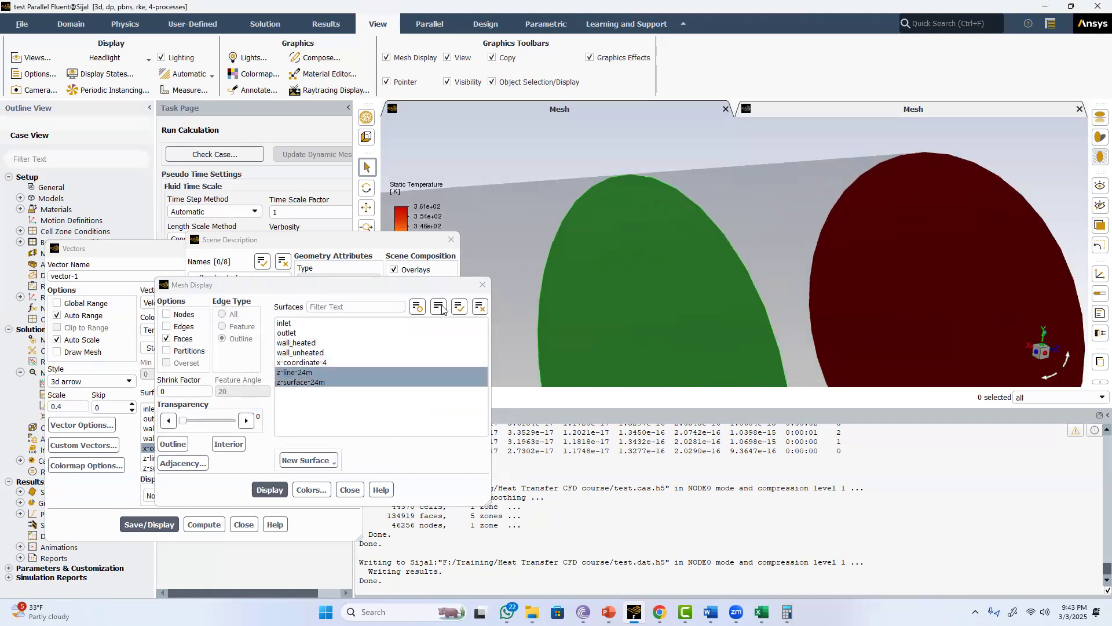
# Build a custom field function that multiplies velocity magnitude by static temperature
pyautogui.click(456, 240)
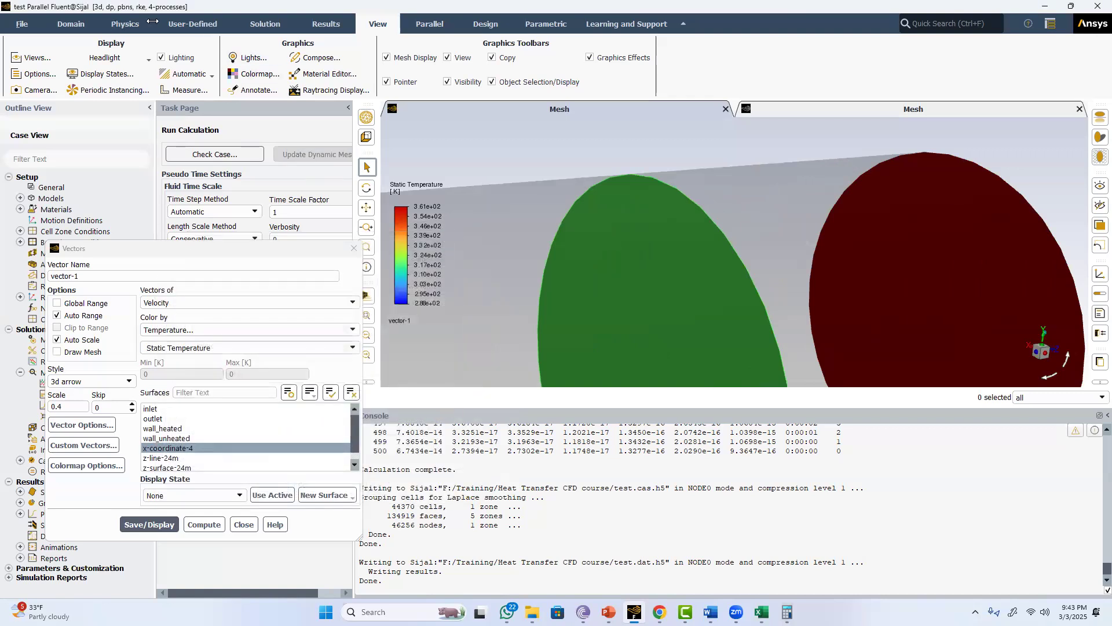
pyautogui.click(185, 25)
pyautogui.click(38, 58)
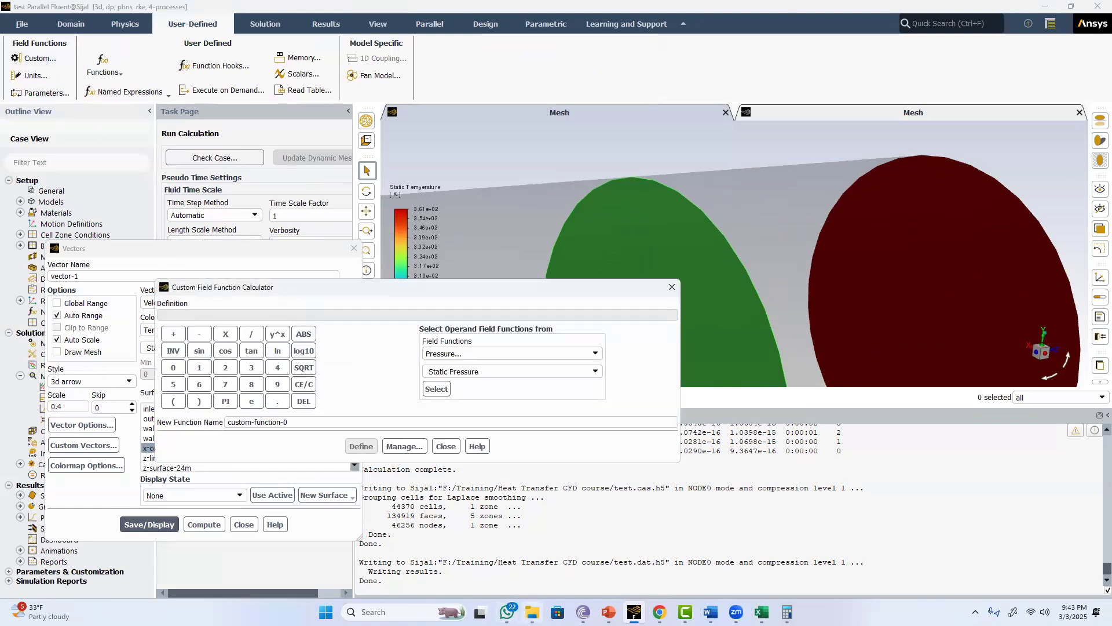
pyautogui.moveTo(609, 612)
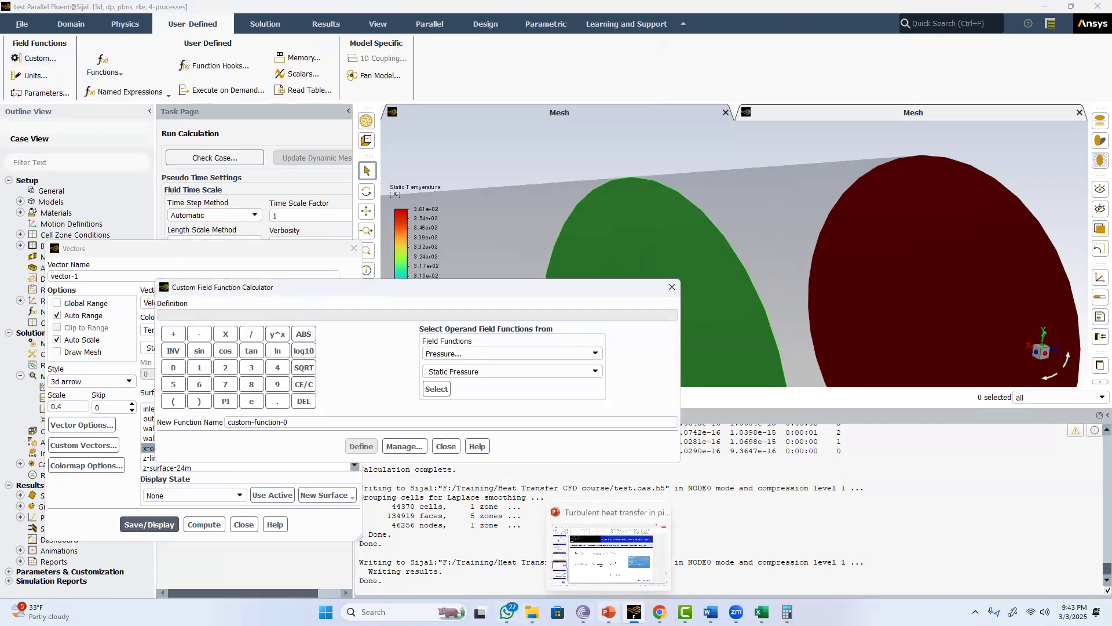
pyautogui.click(462, 353)
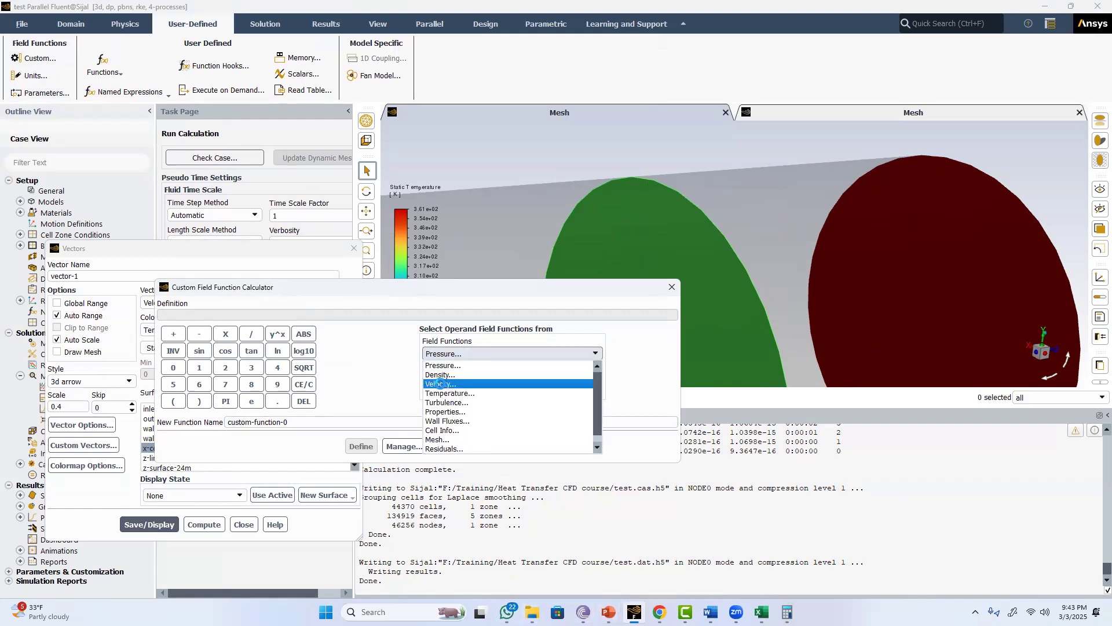
pyautogui.click(447, 384)
pyautogui.click(439, 390)
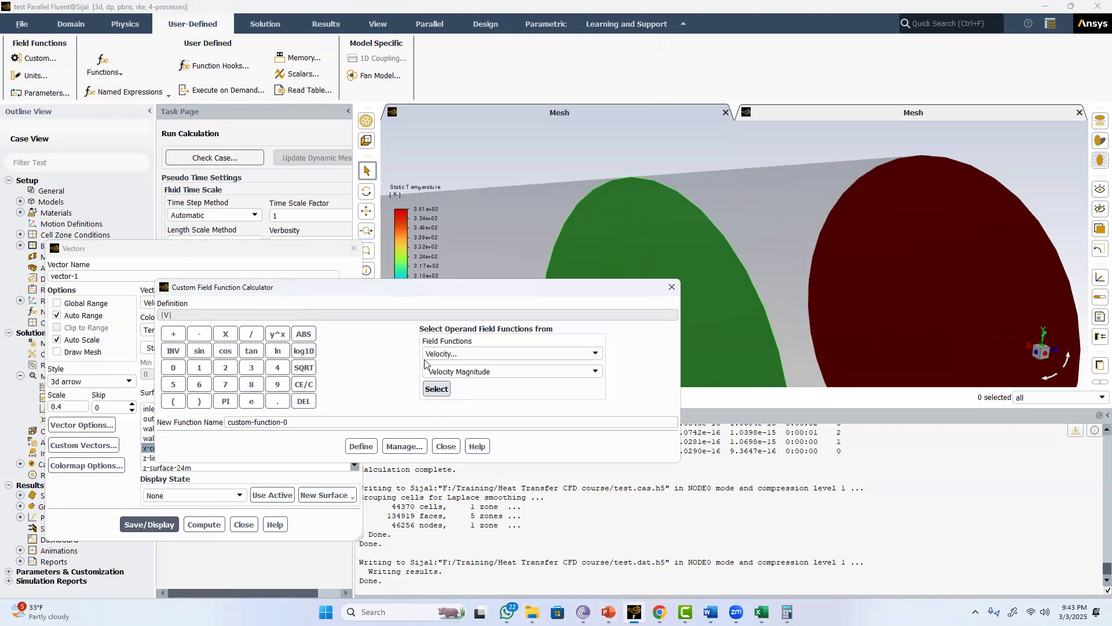
pyautogui.click(226, 334)
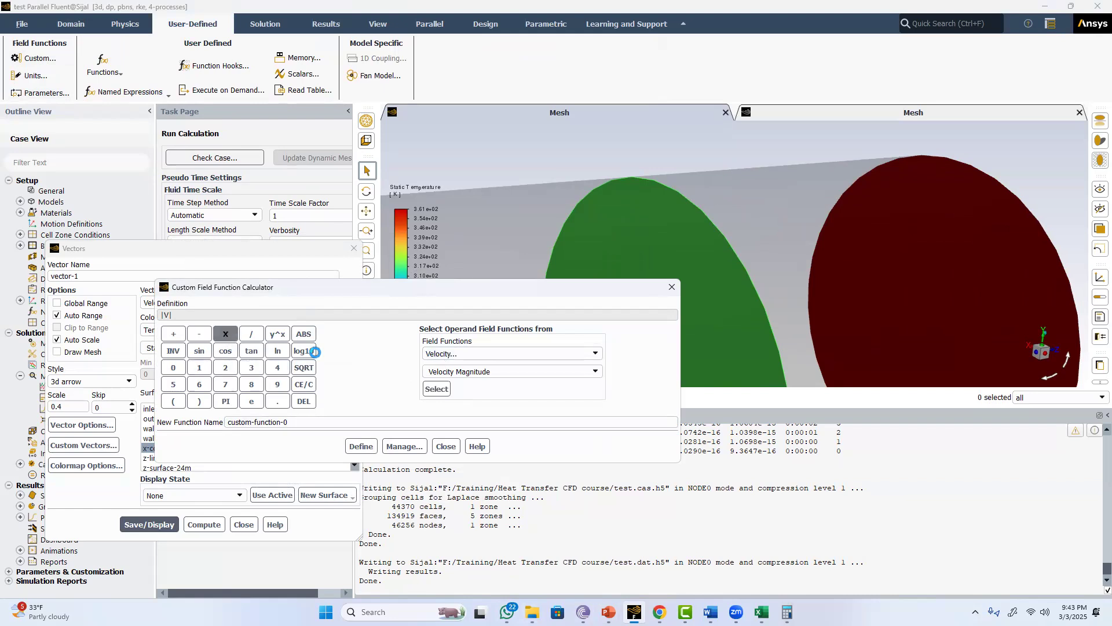
pyautogui.click(458, 354)
pyautogui.click(450, 393)
pyautogui.click(438, 388)
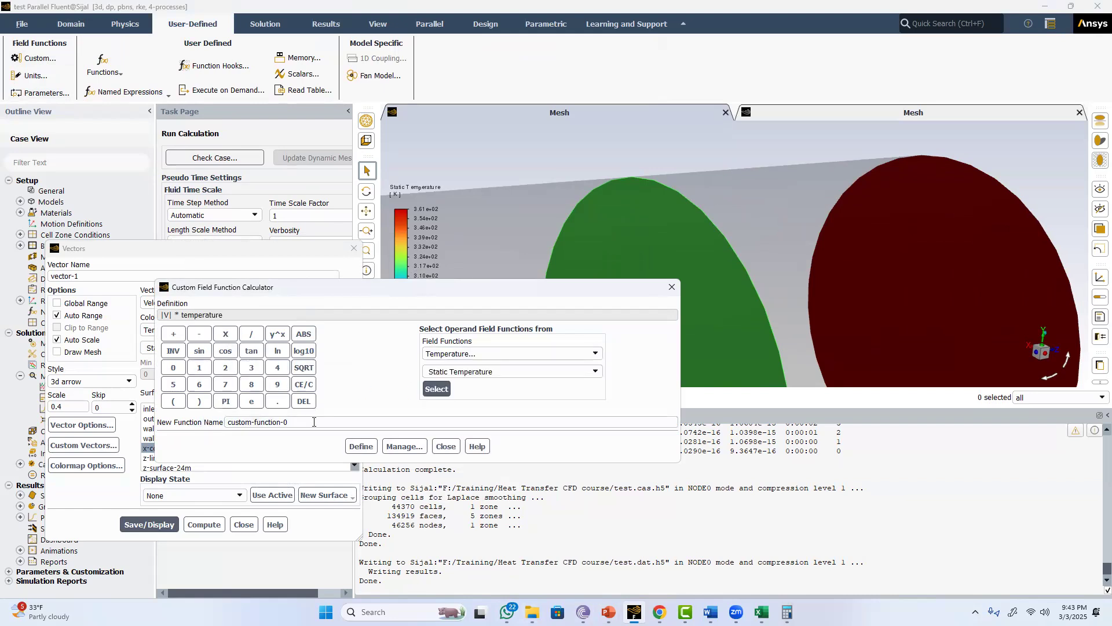
# Name the custom field function vel-temp and define it
pyautogui.moveTo(314, 422); pyautogui.dragTo(221, 421)
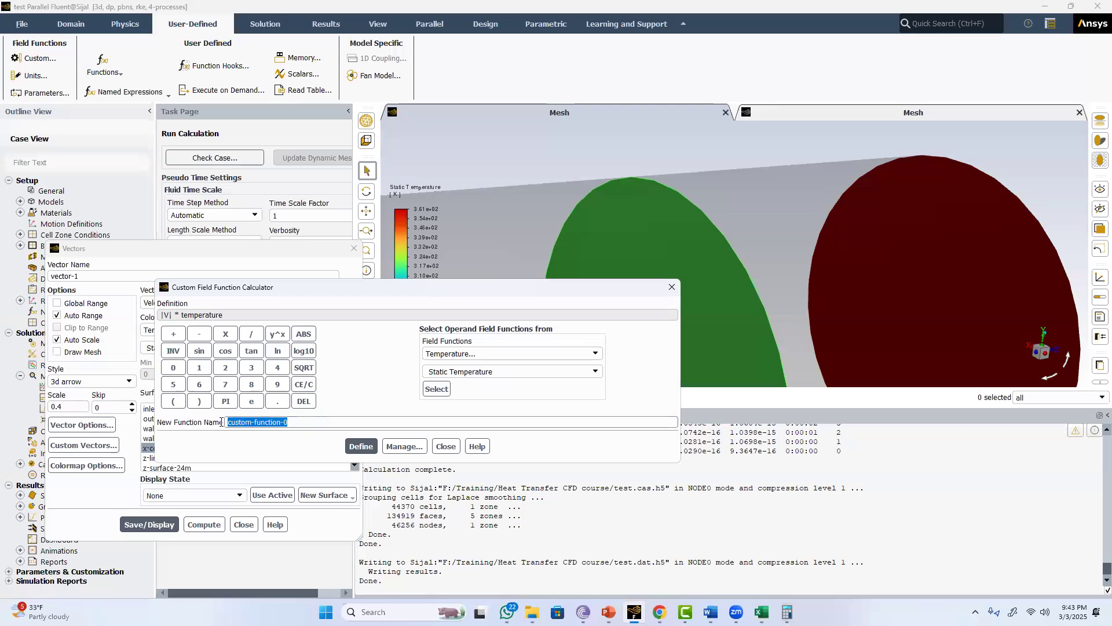
pyautogui.write('vel-temp')
pyautogui.click(361, 446)
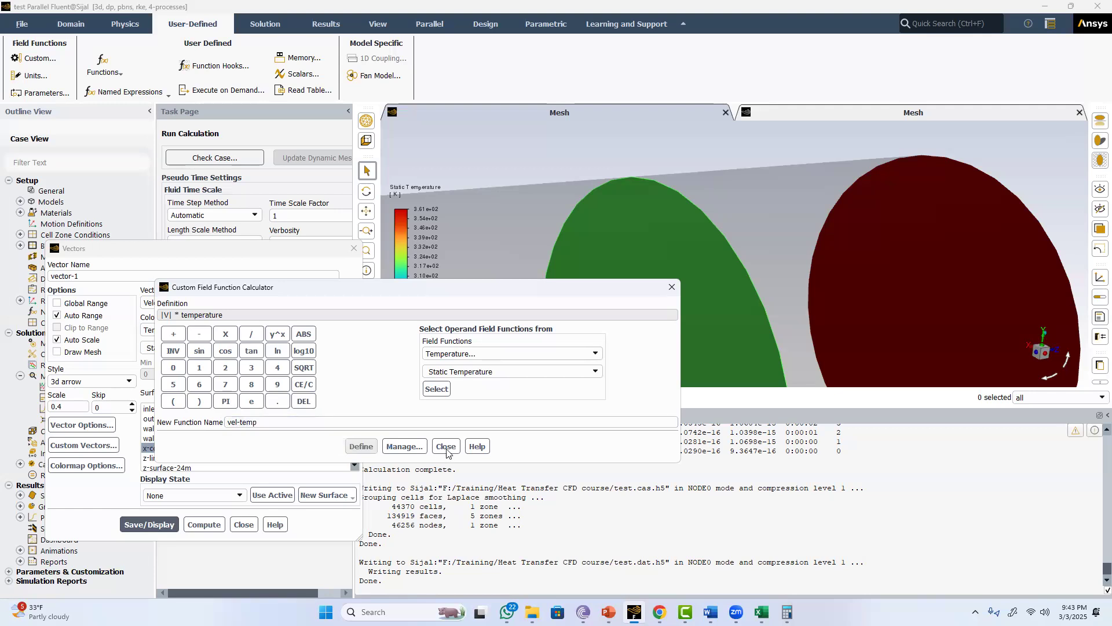
pyautogui.click(446, 446)
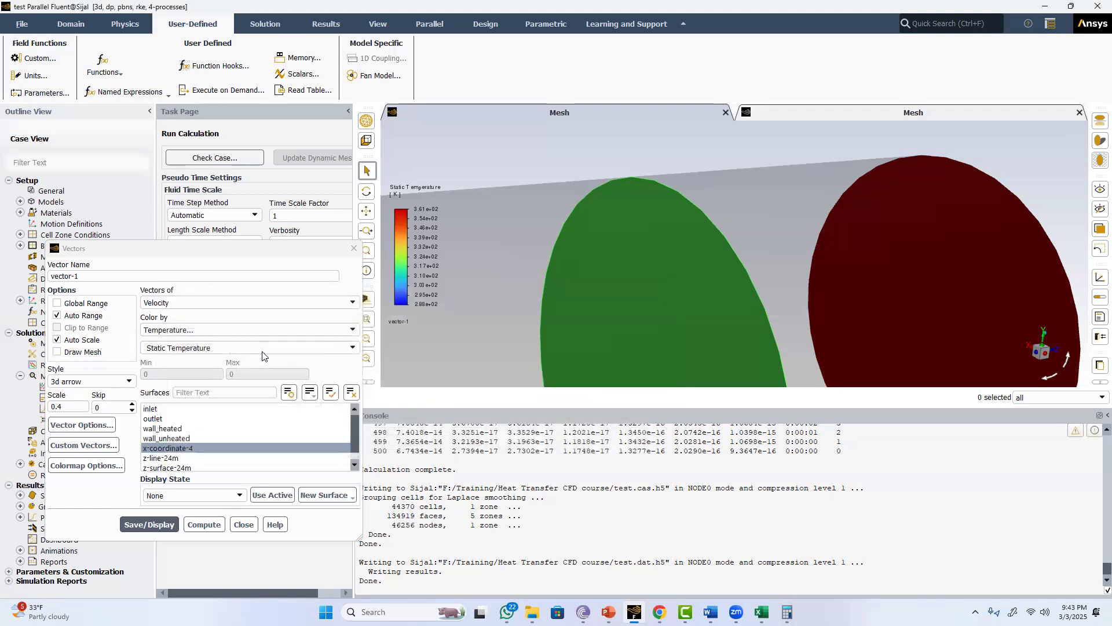
# Close the vector settings and set up a surface integral report of type Area-Weighted Average
pyautogui.click(354, 247)
pyautogui.click(320, 24)
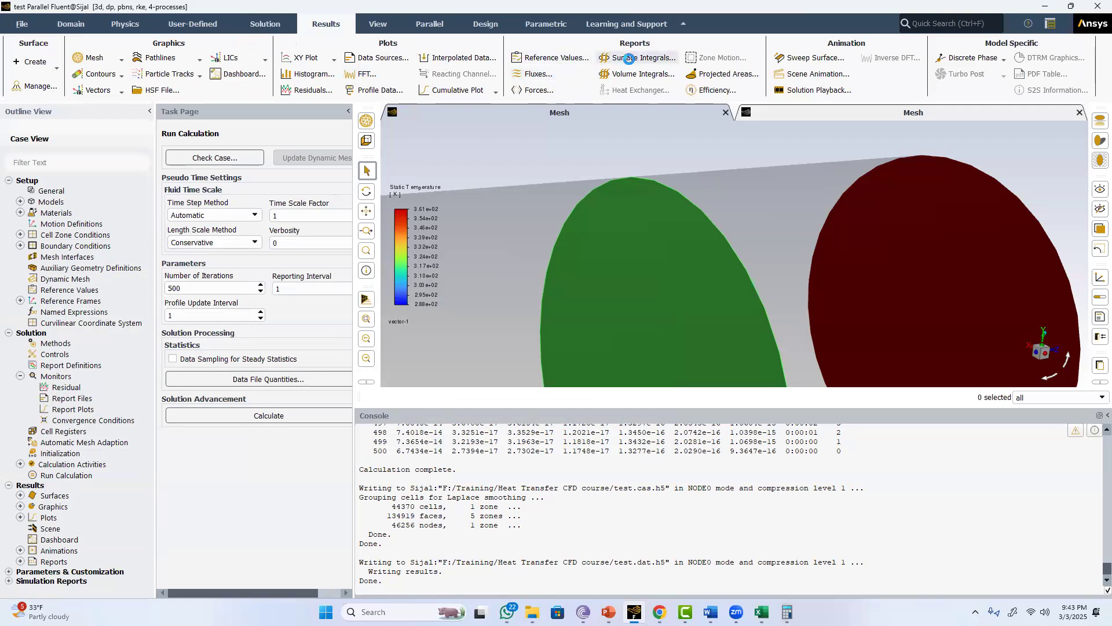
pyautogui.click(629, 58)
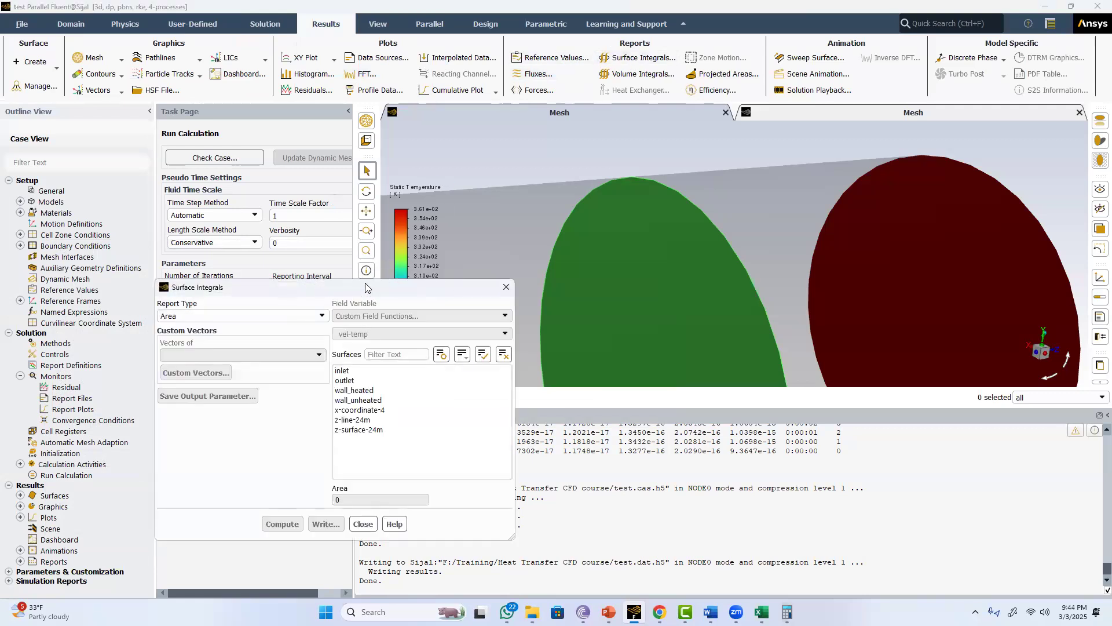
pyautogui.moveTo(365, 287); pyautogui.dragTo(267, 130)
pyautogui.click(145, 158)
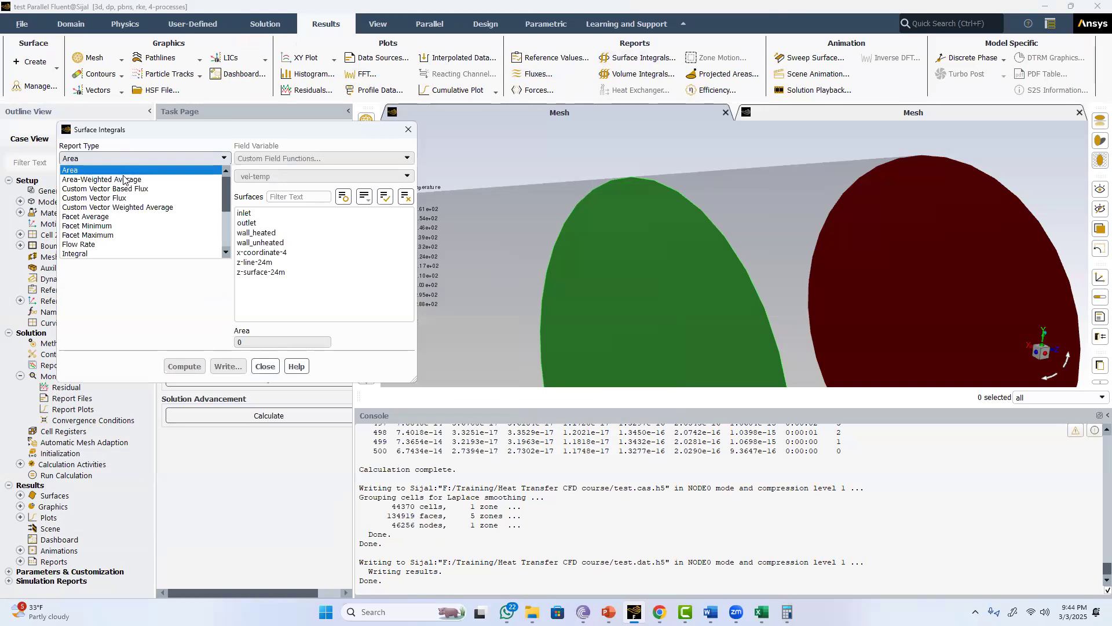
pyautogui.click(123, 179)
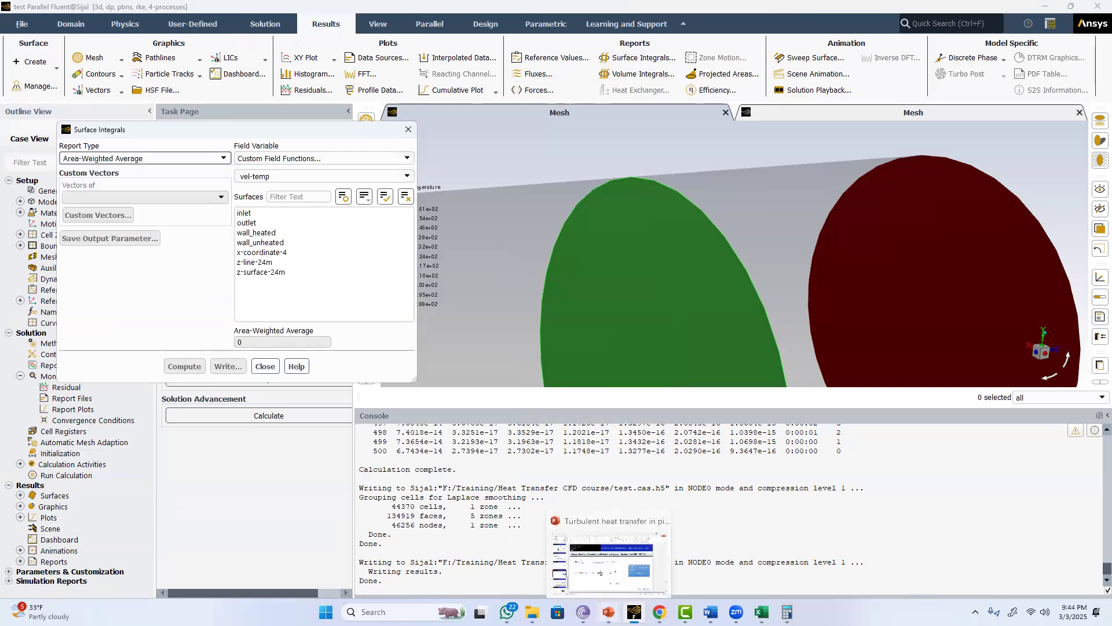